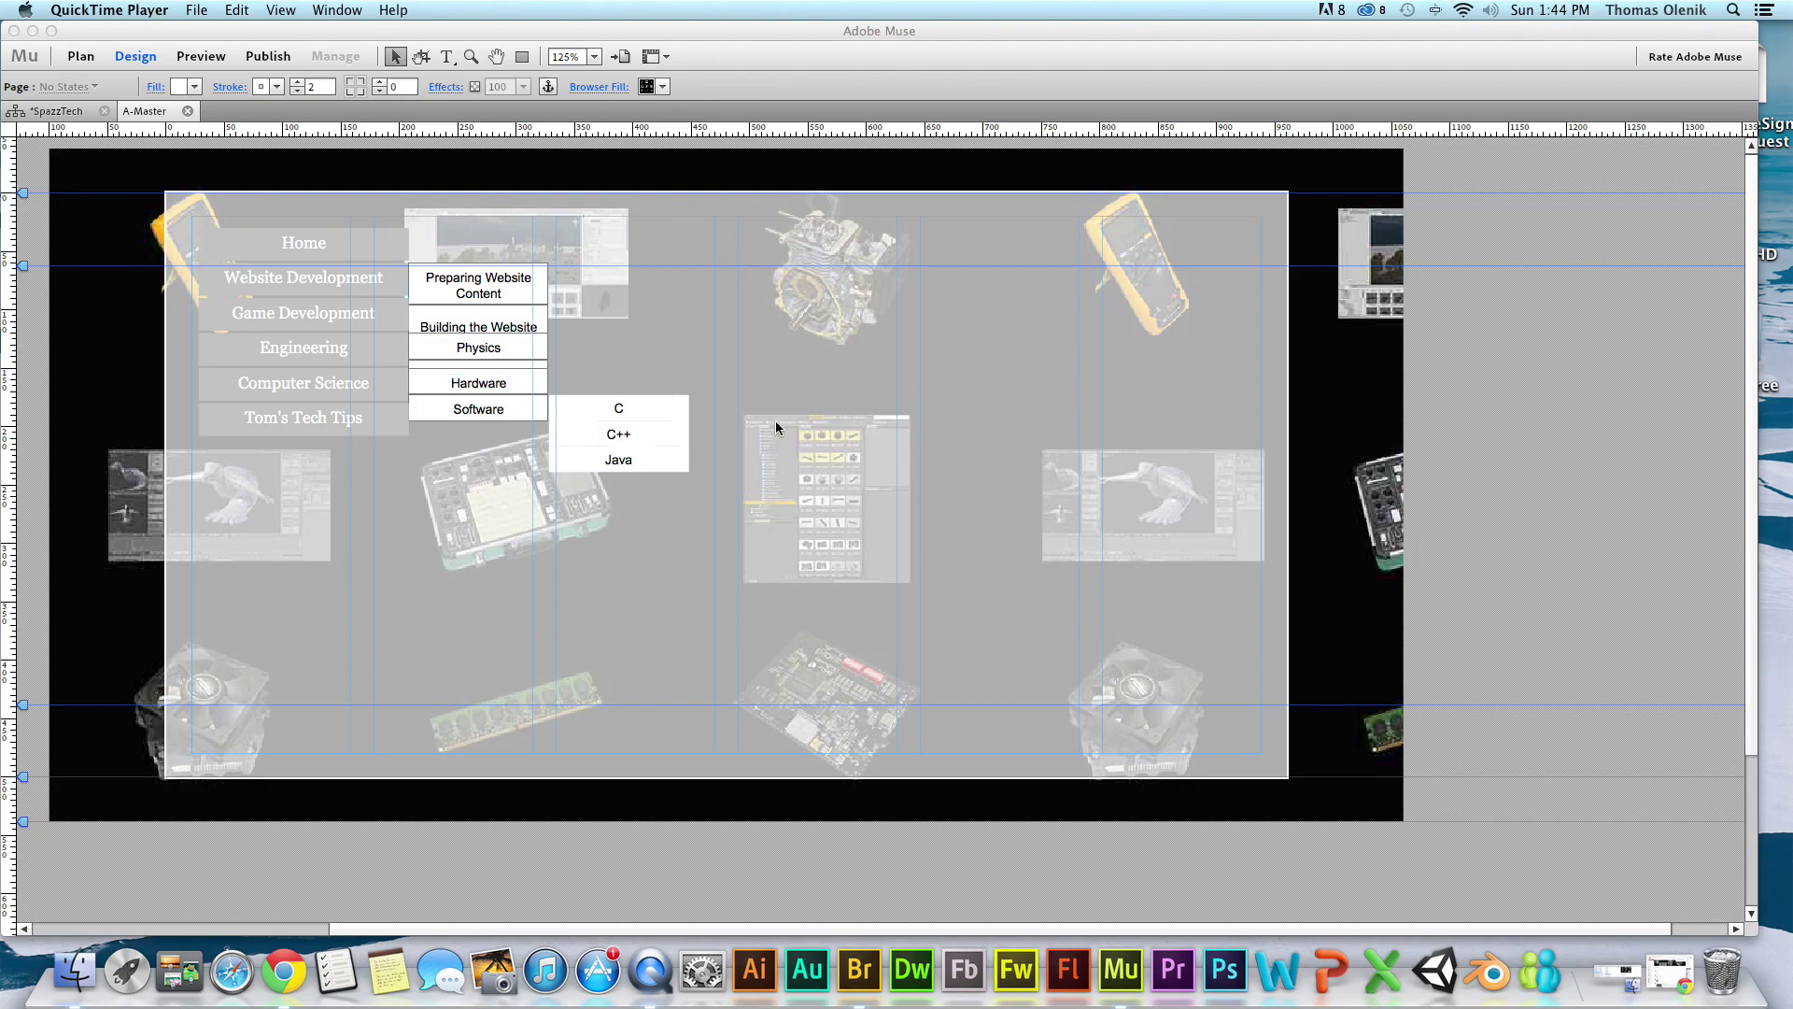
Switch to Adobe Muse and review the site plan and the option settings of the main menu on A-Master.
left_click(846, 59)
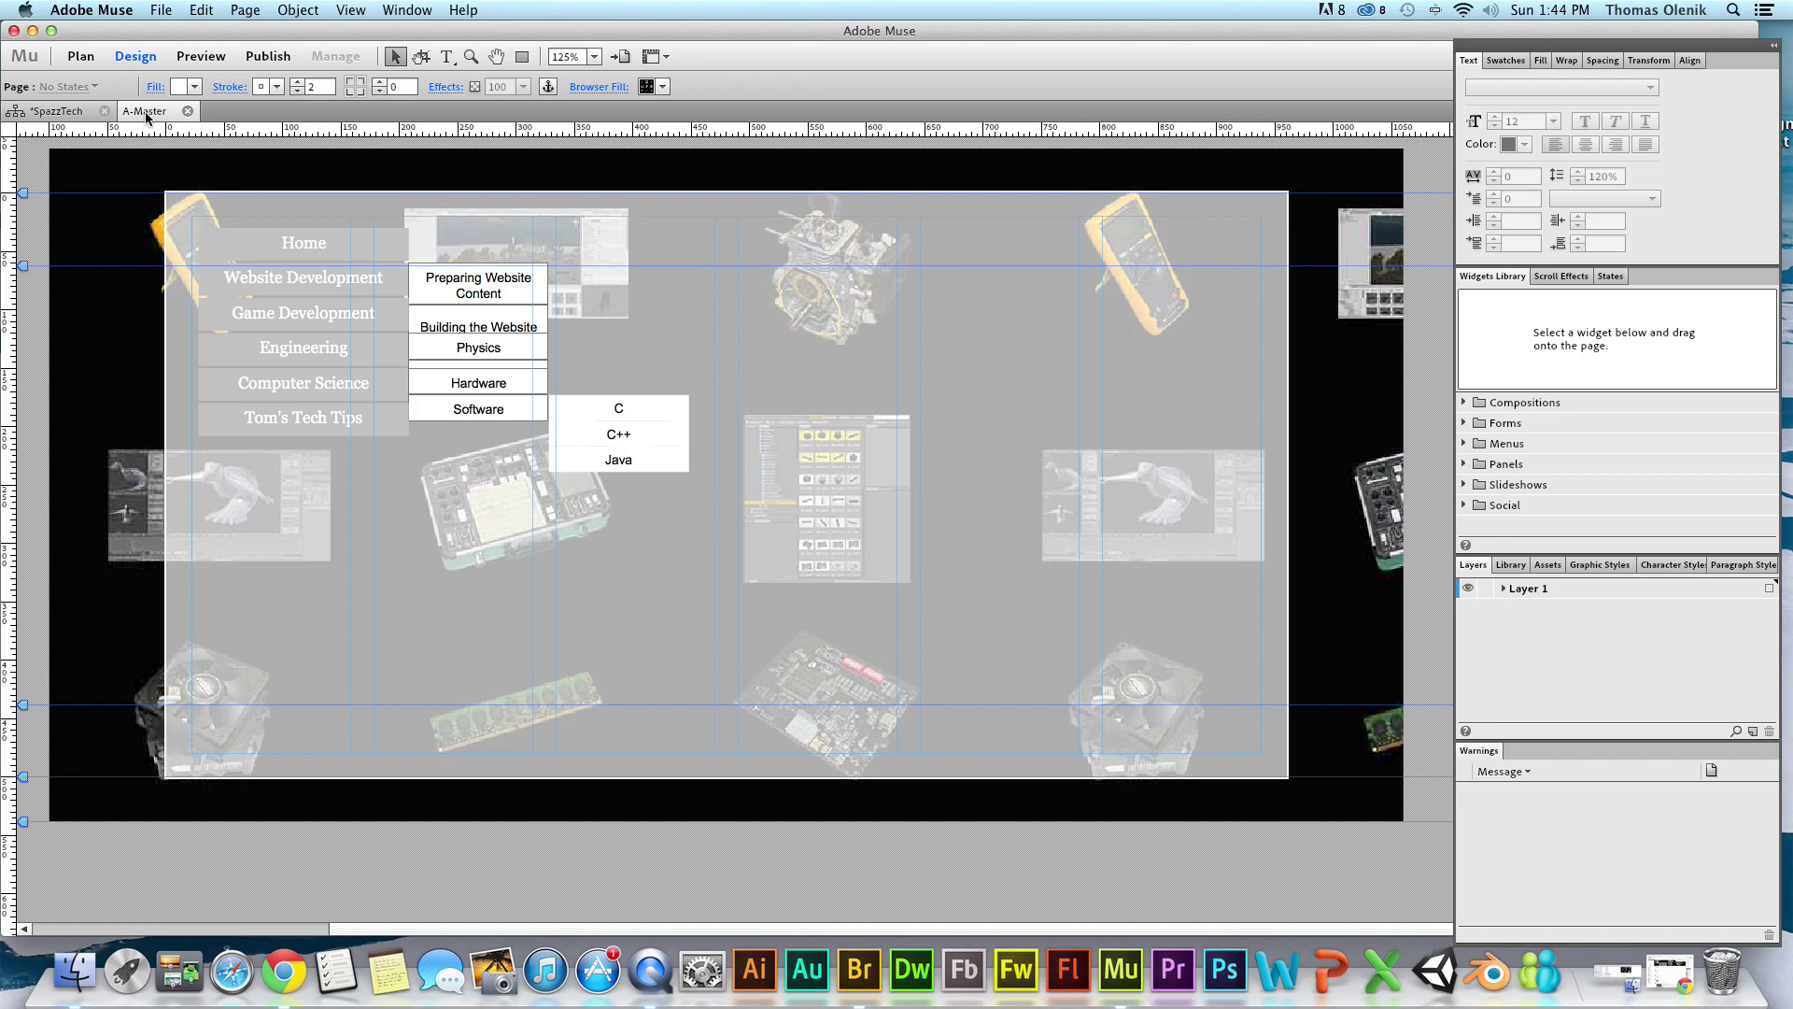
left_click(59, 113)
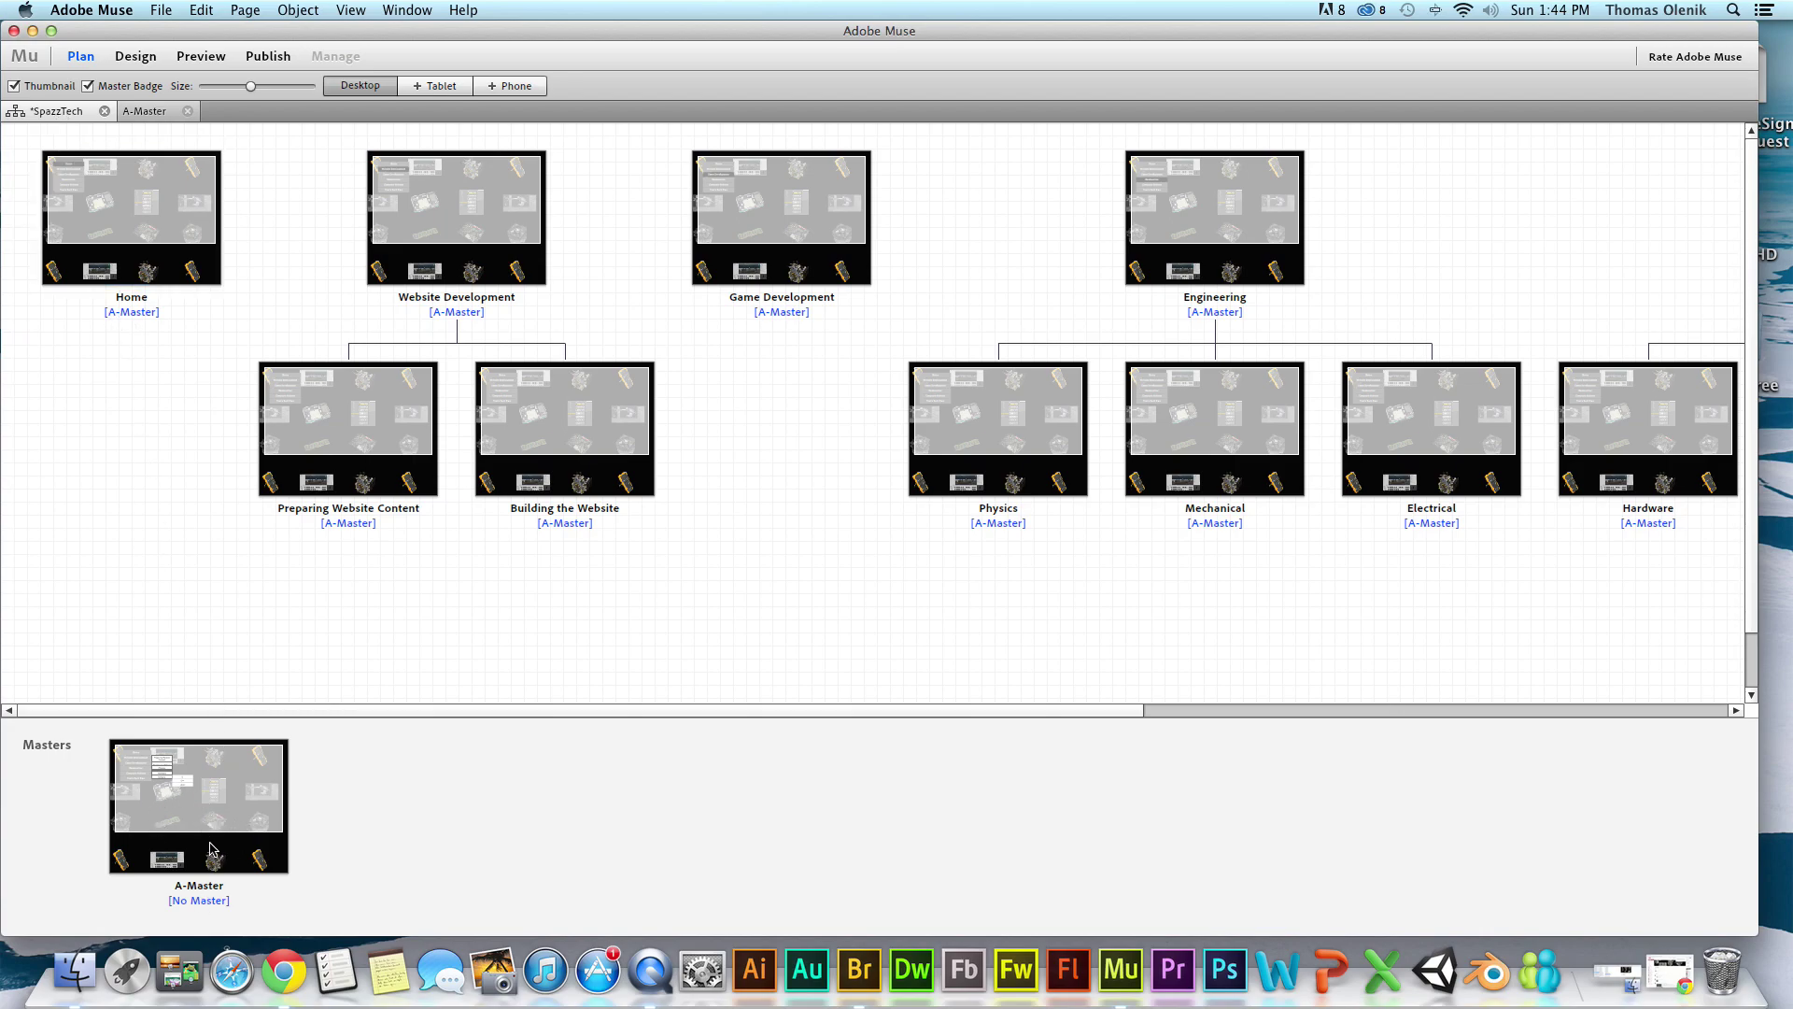
left_click(150, 112)
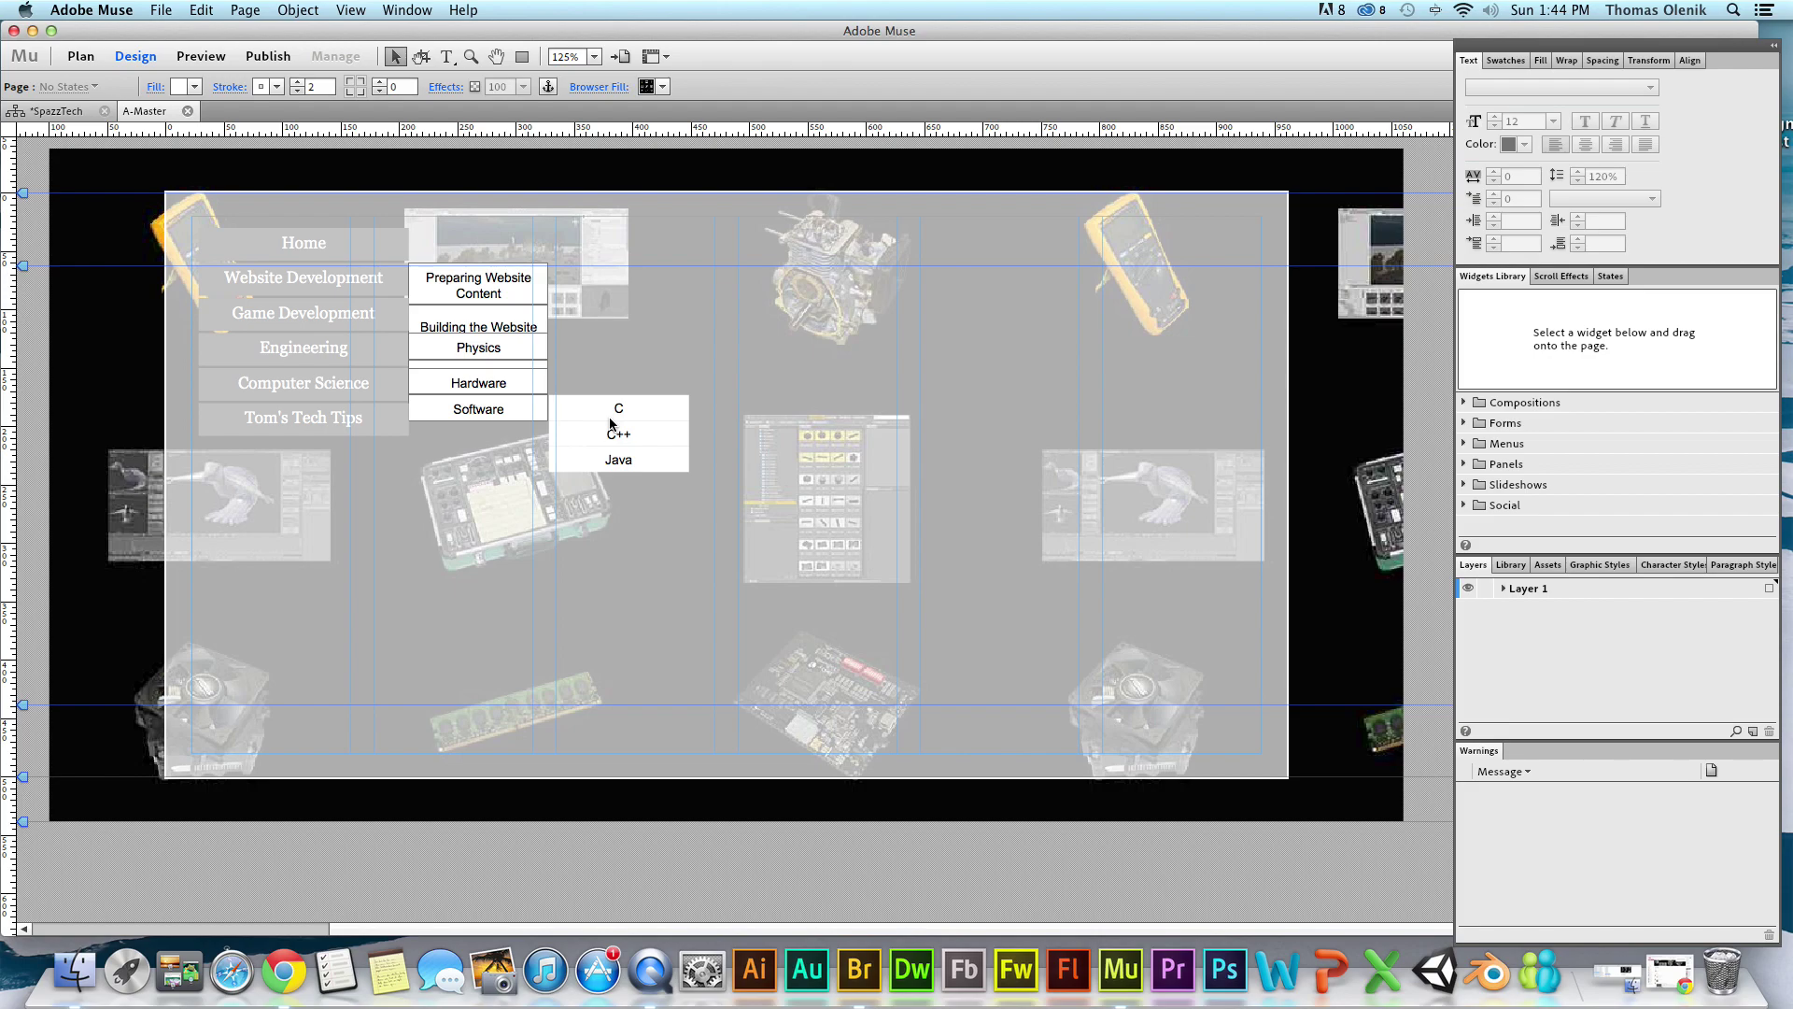
left_click(492, 318)
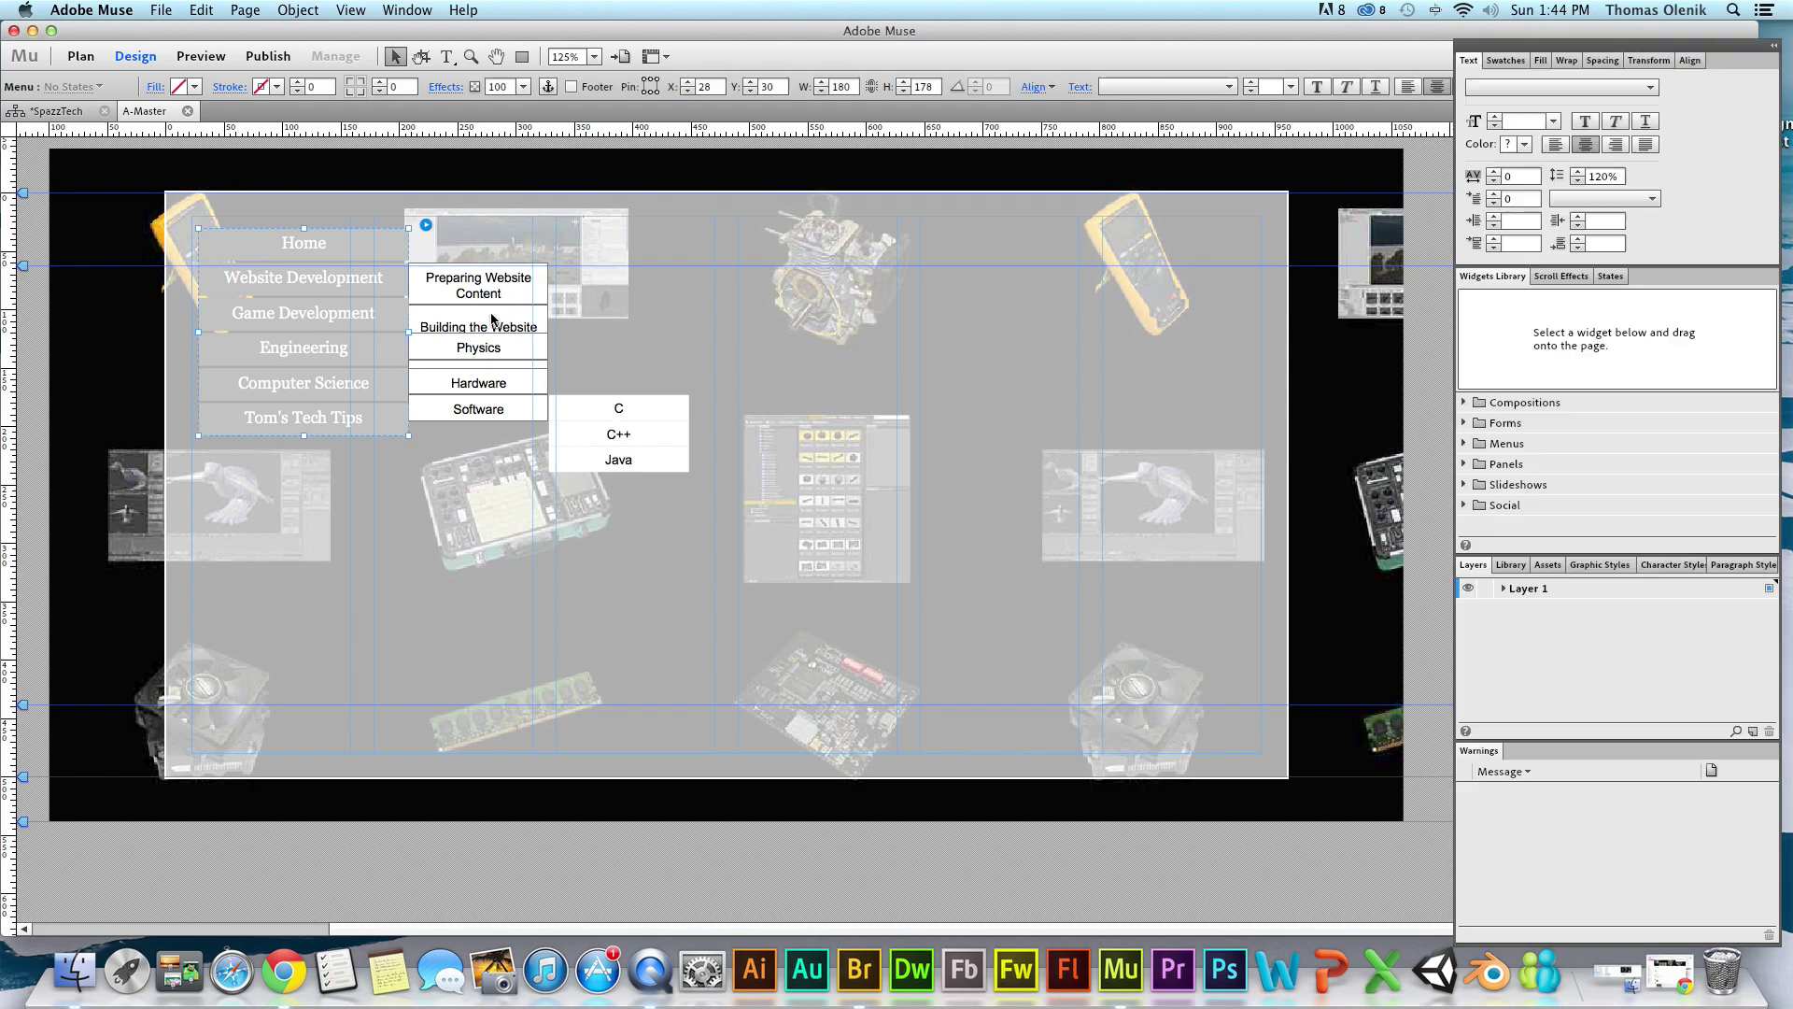
left_click(426, 226)
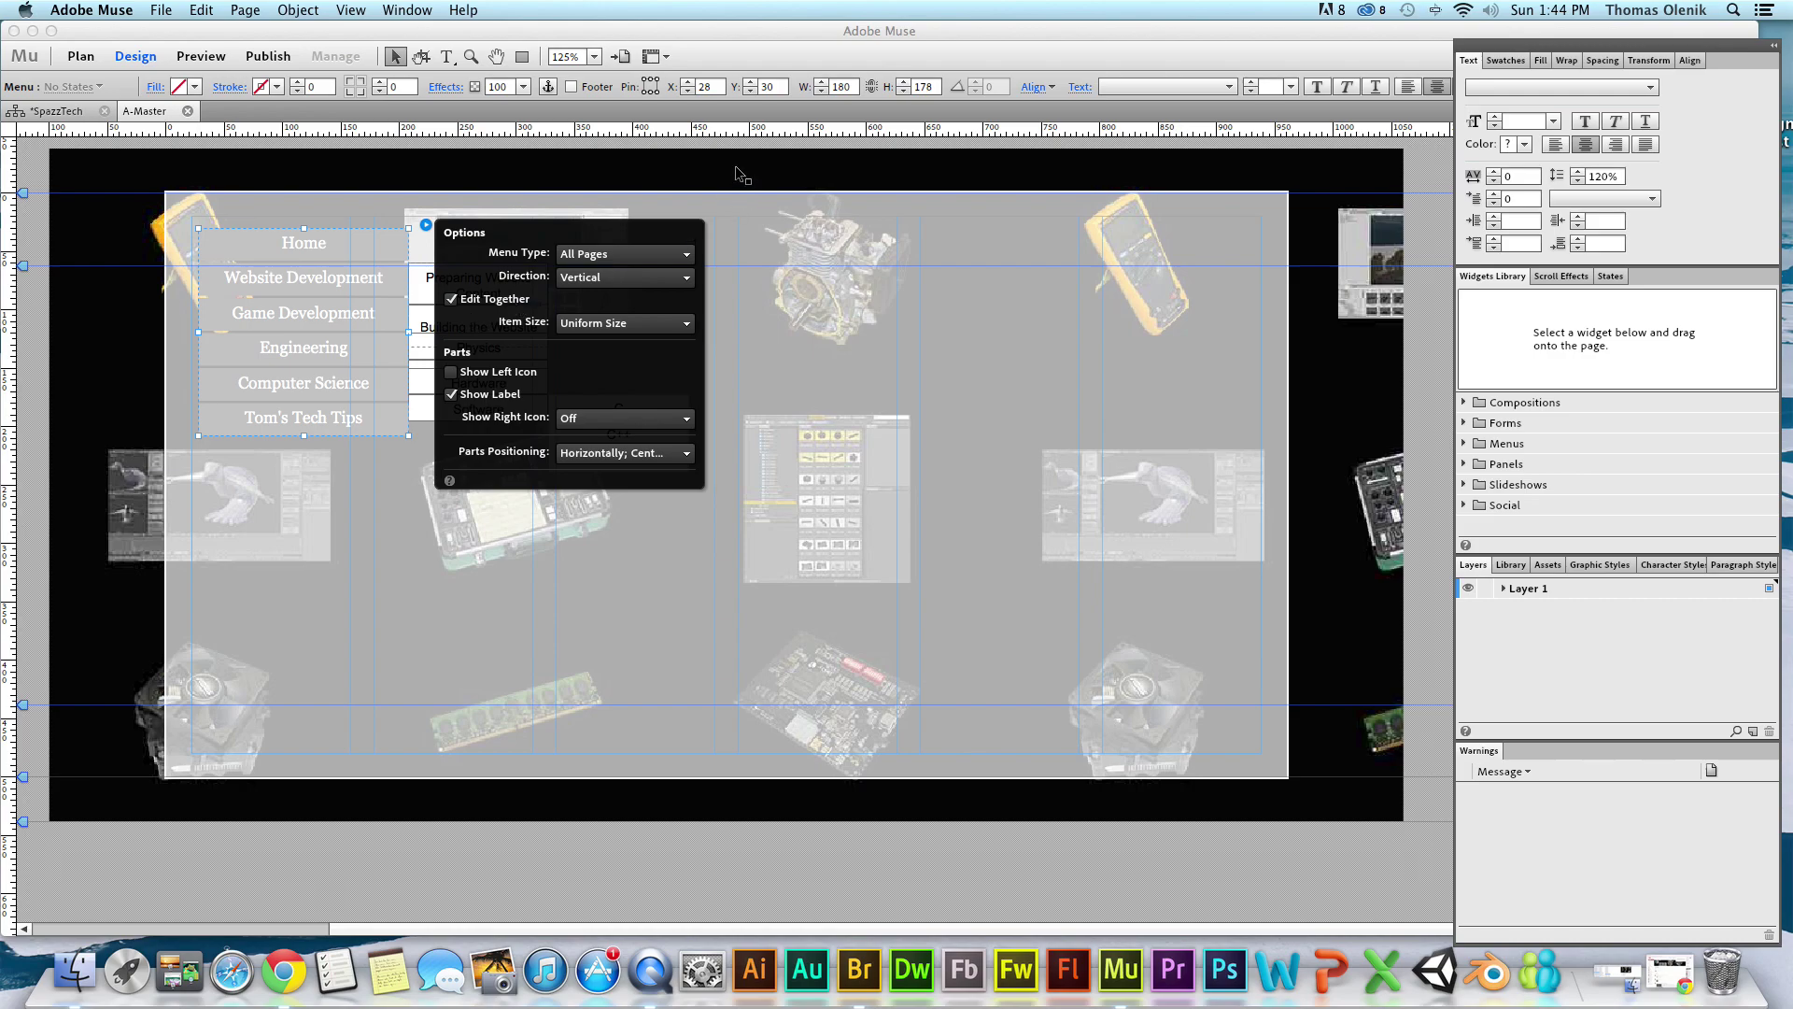
left_click(771, 236)
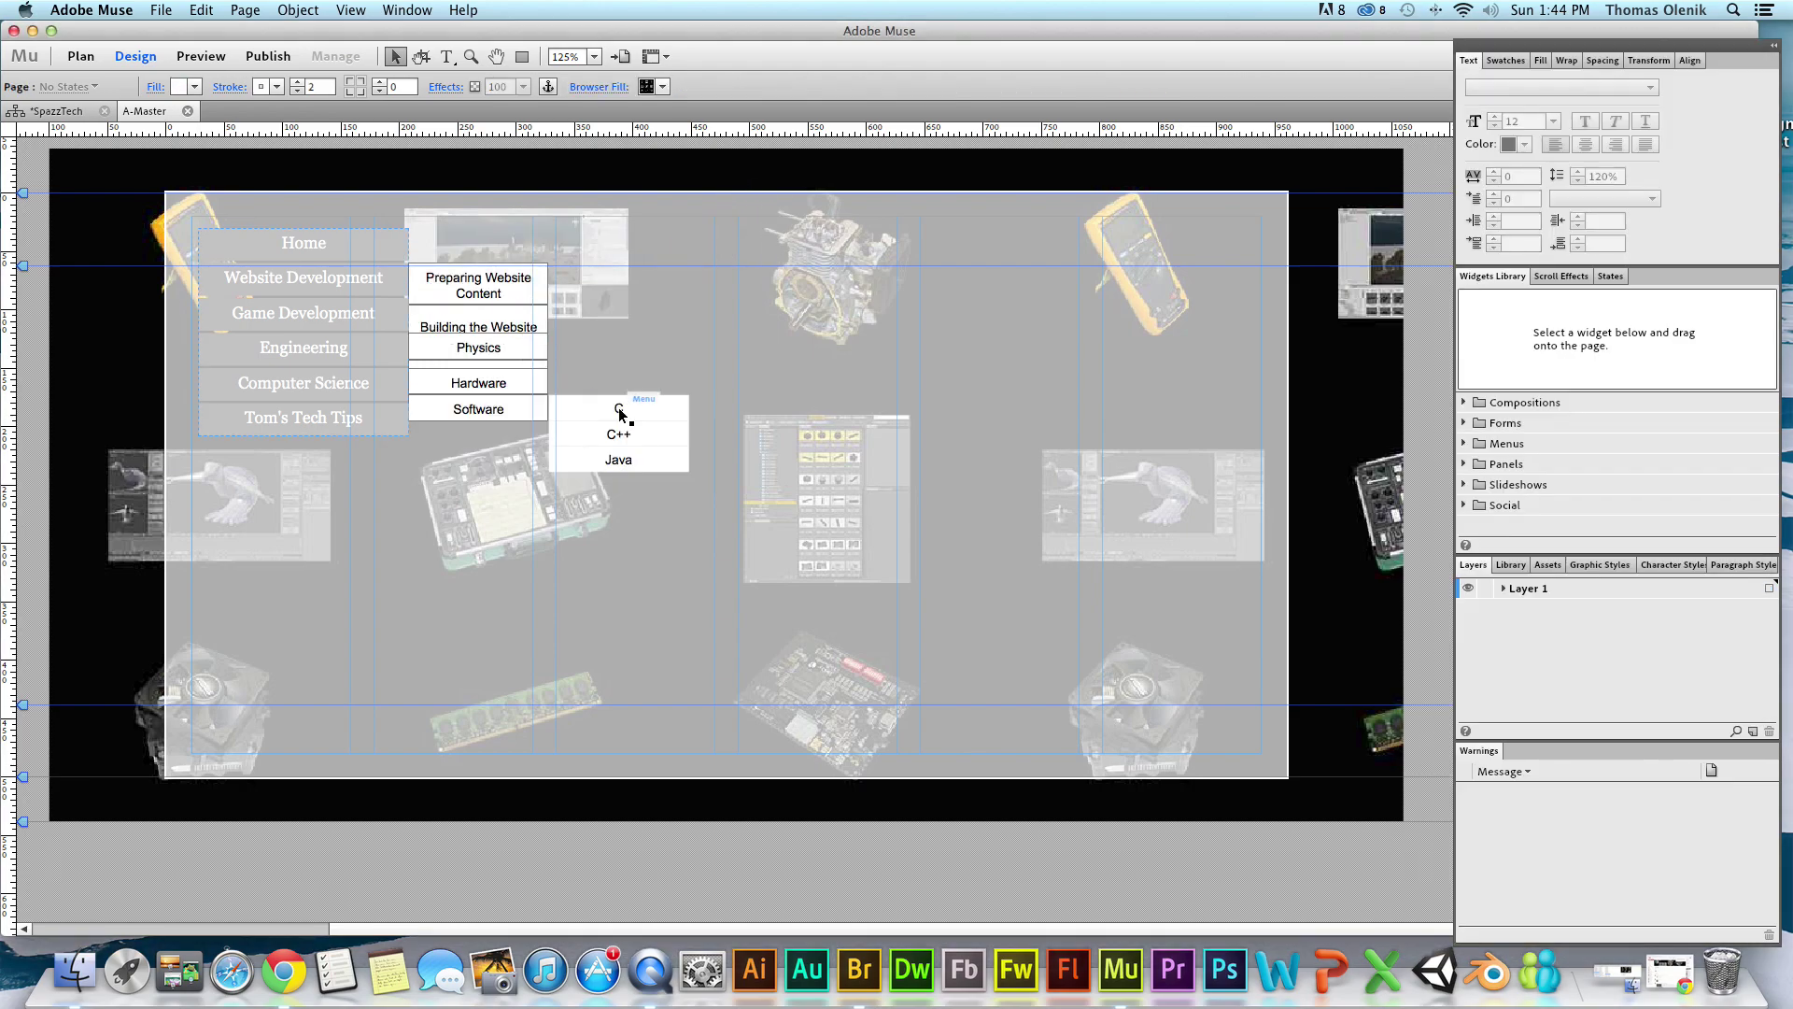
Fill the C, C++ and Java submenu items with grey 7F7F7F.
left_click(670, 417)
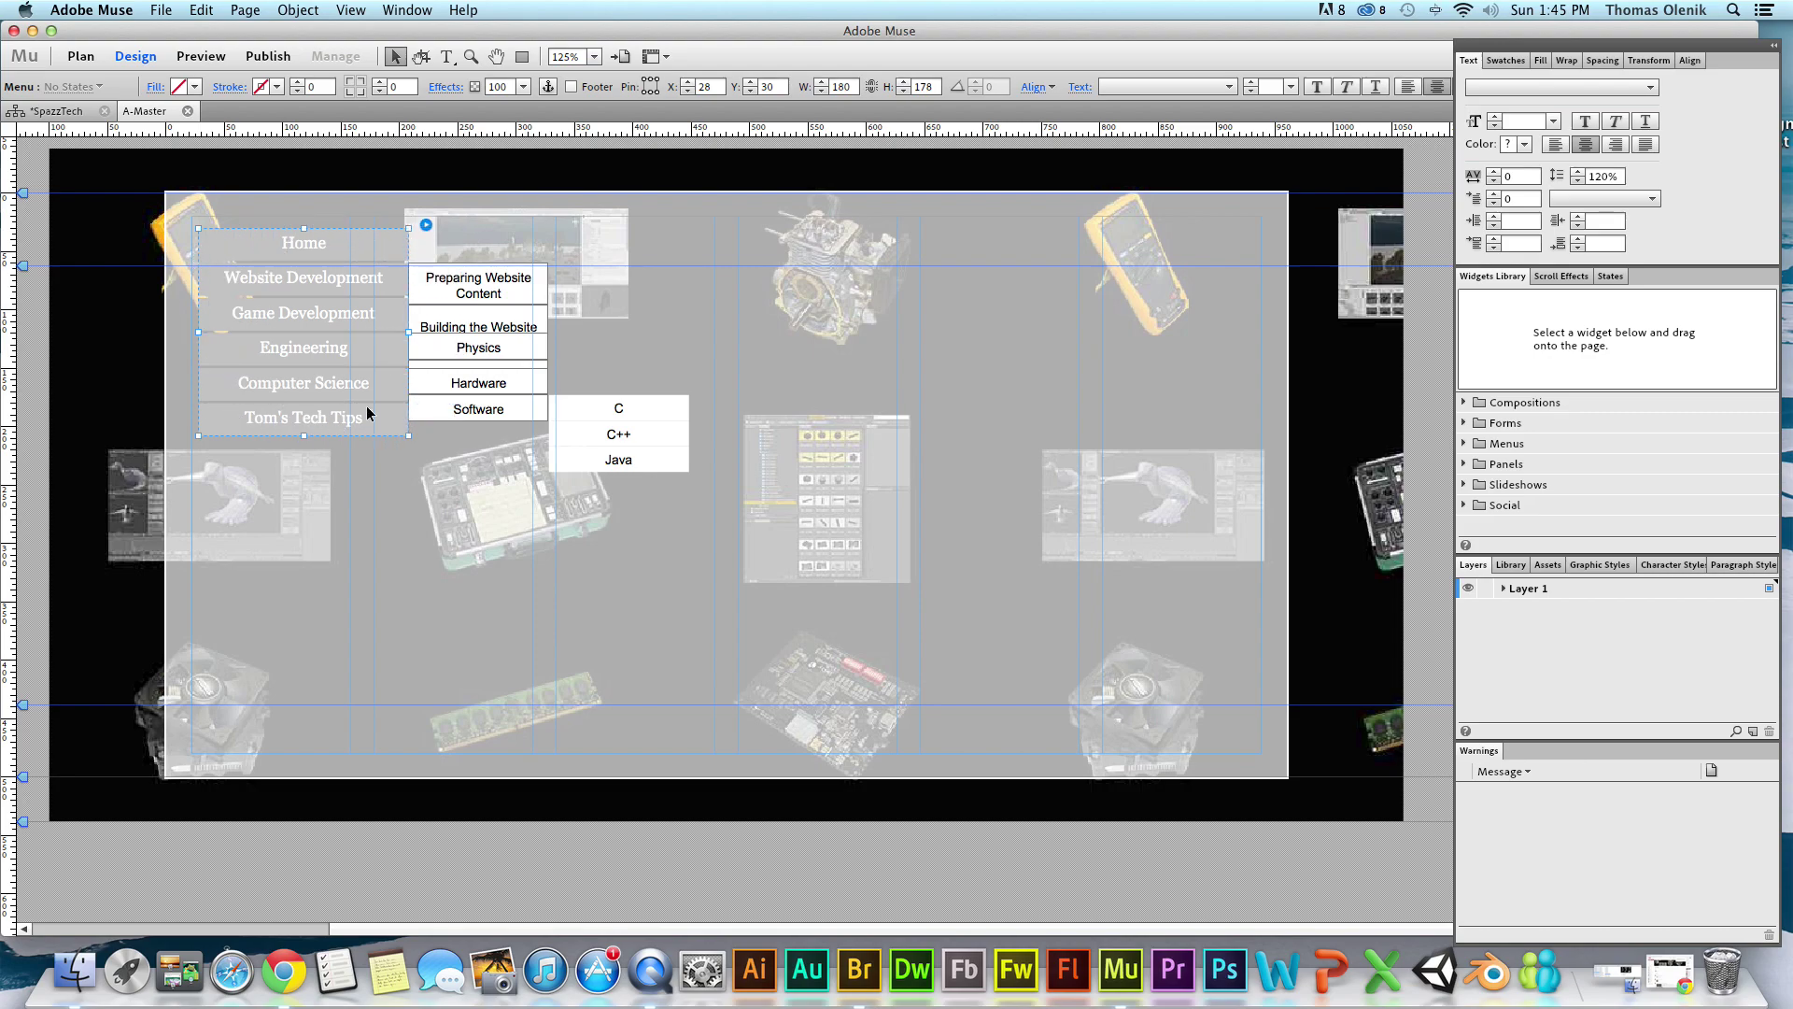
left_click(610, 417)
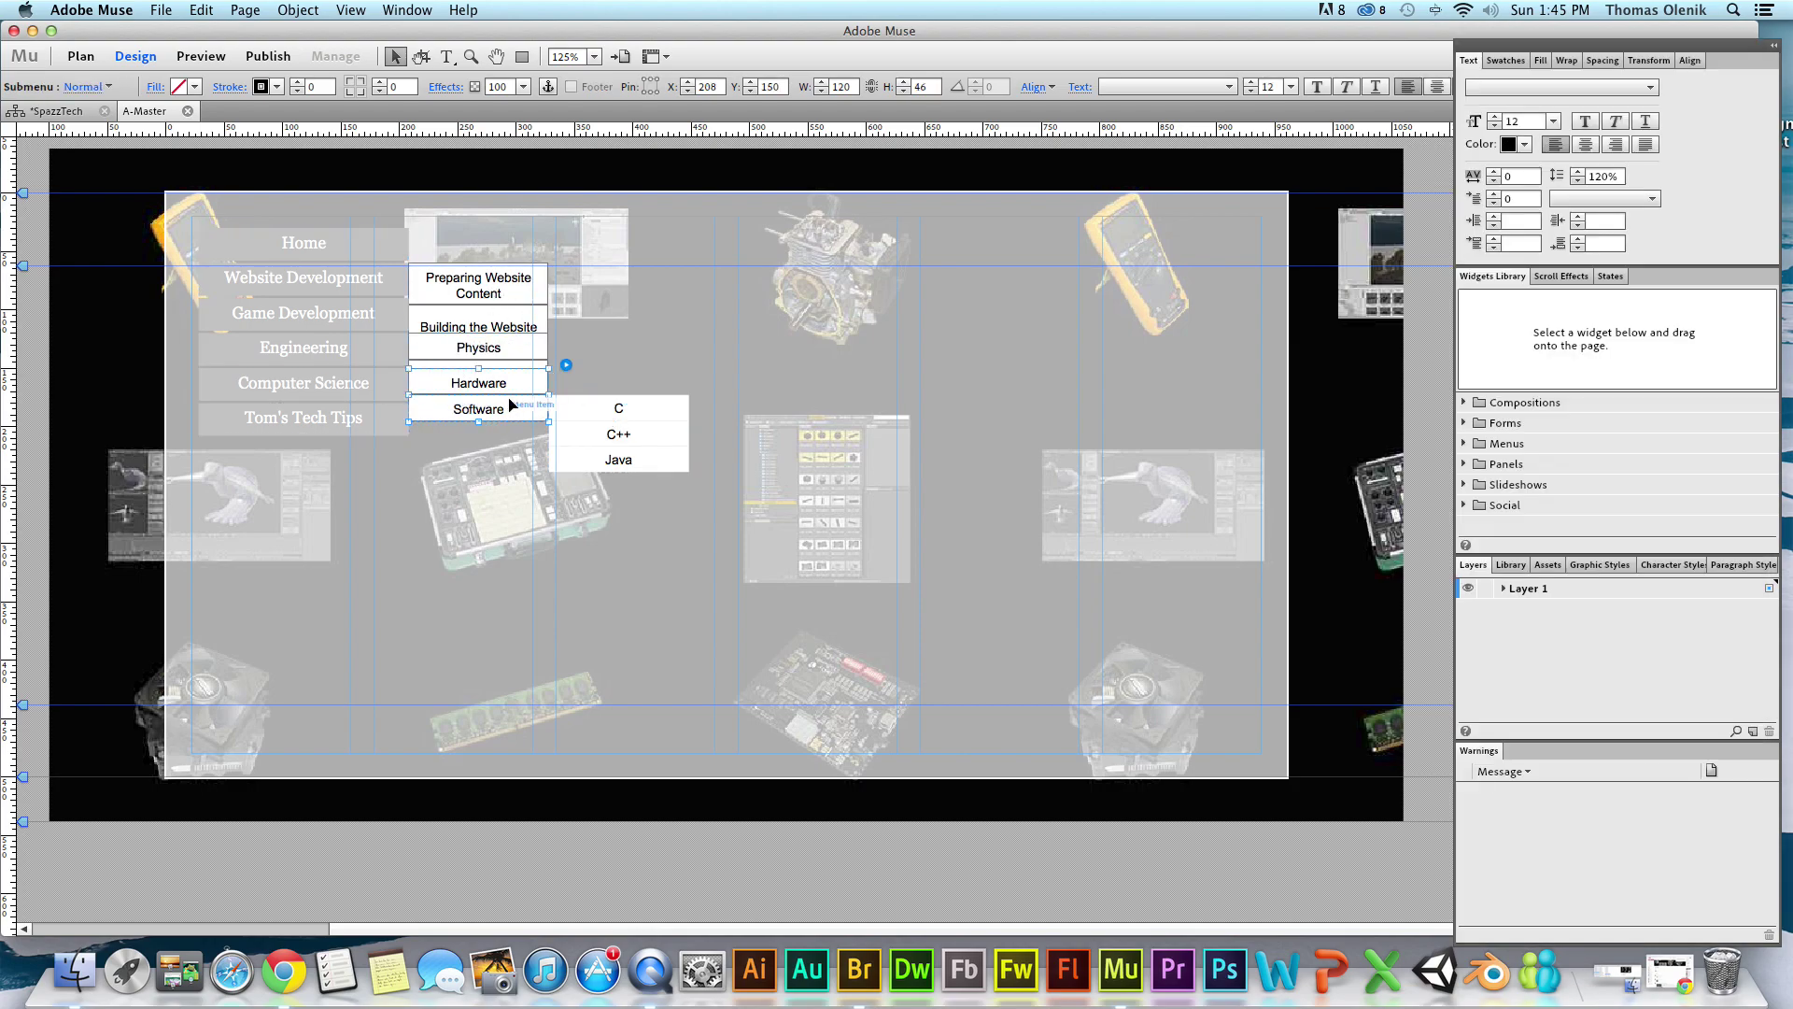
left_click(611, 406)
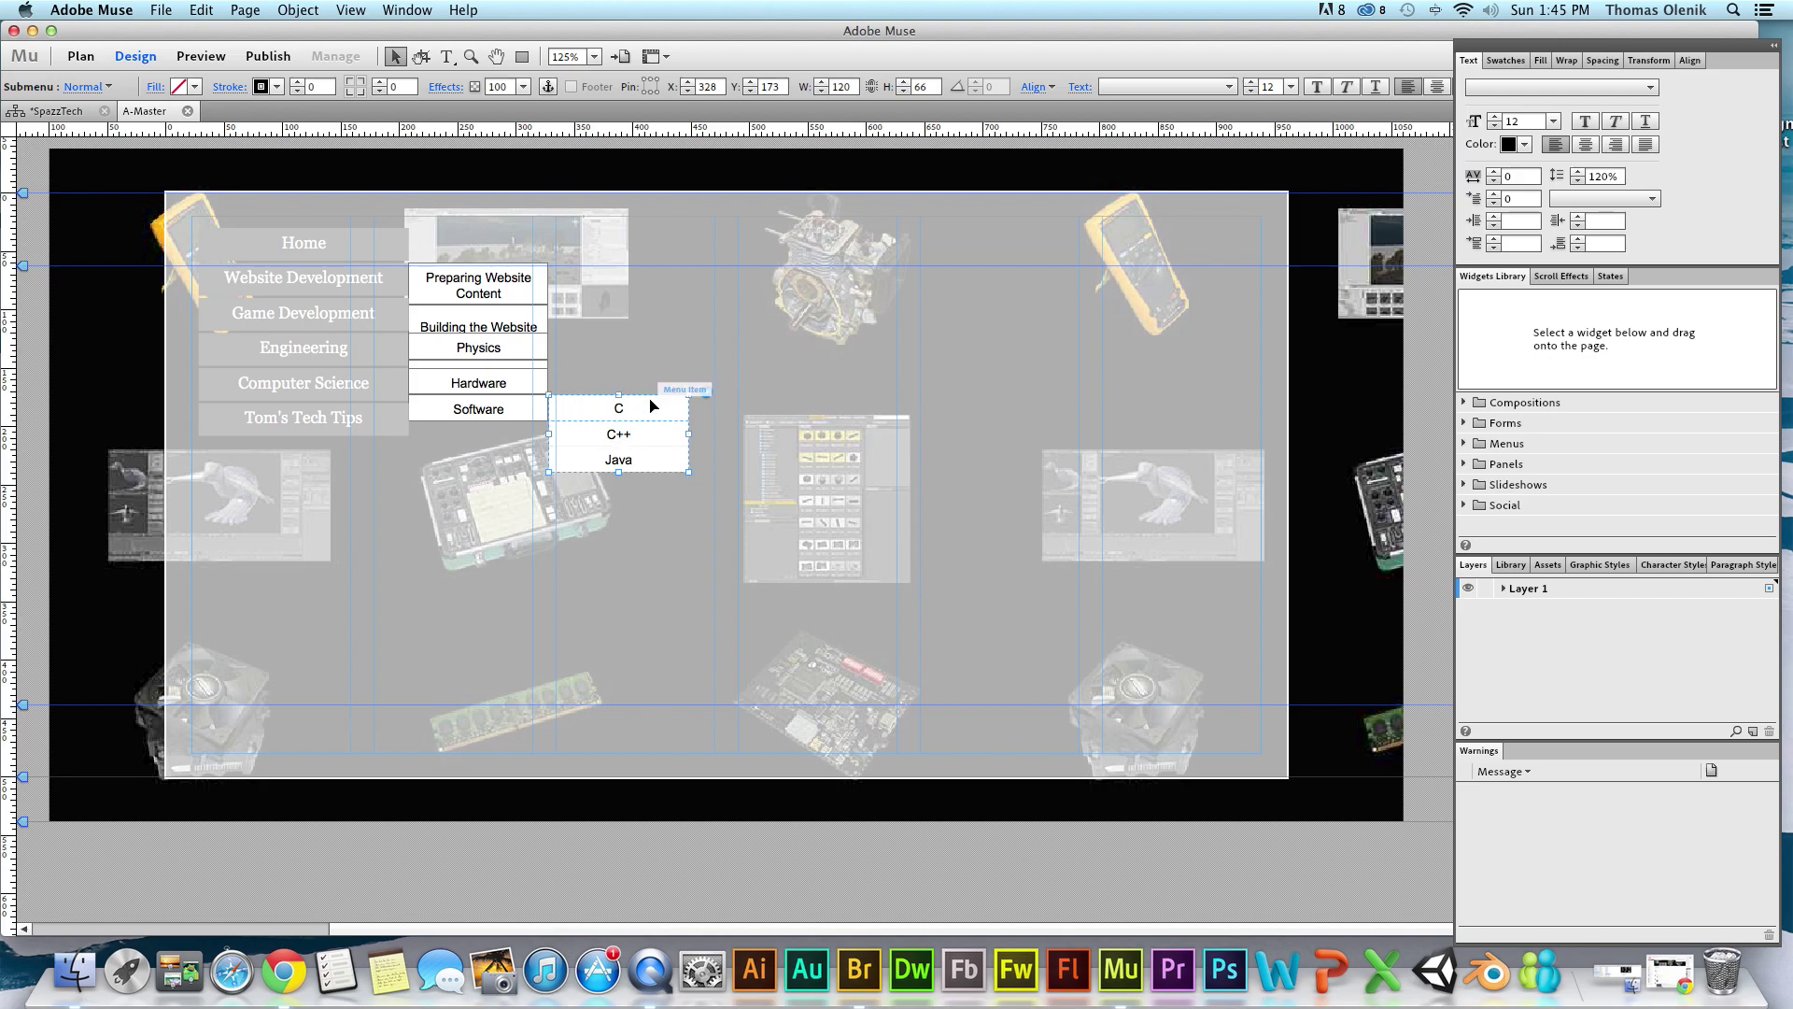
left_click(643, 411)
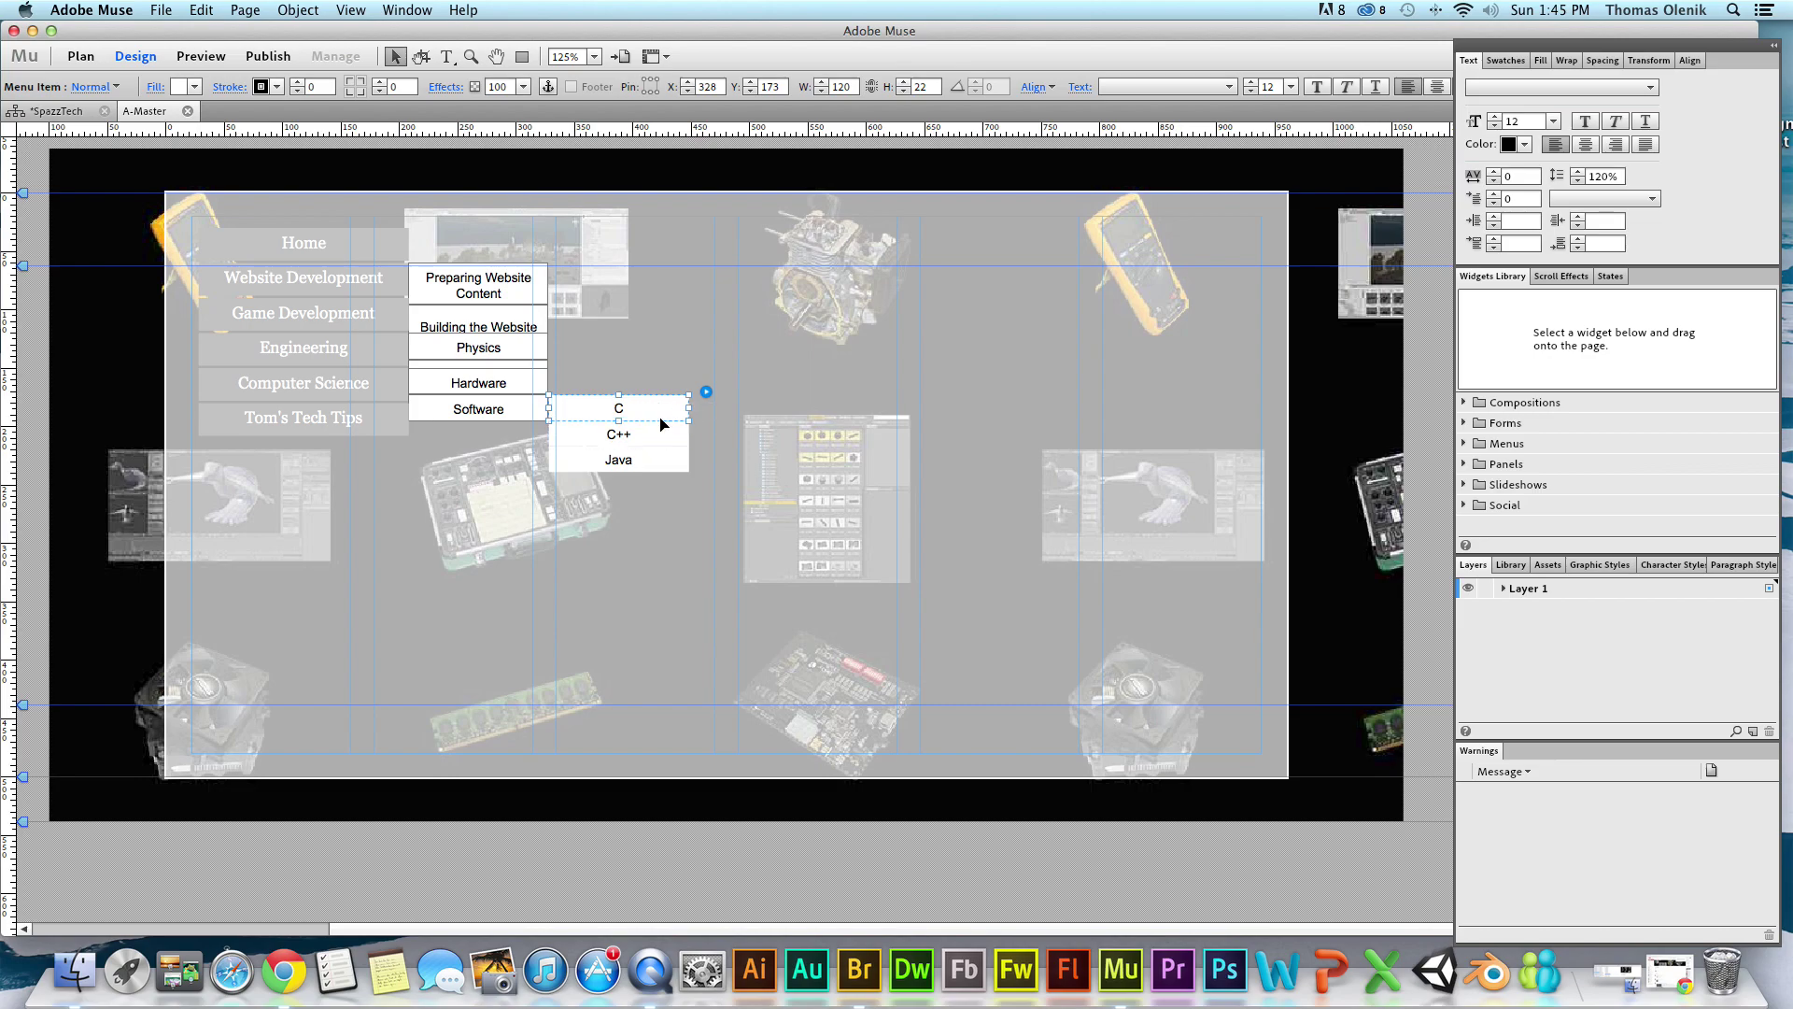
left_click(195, 88)
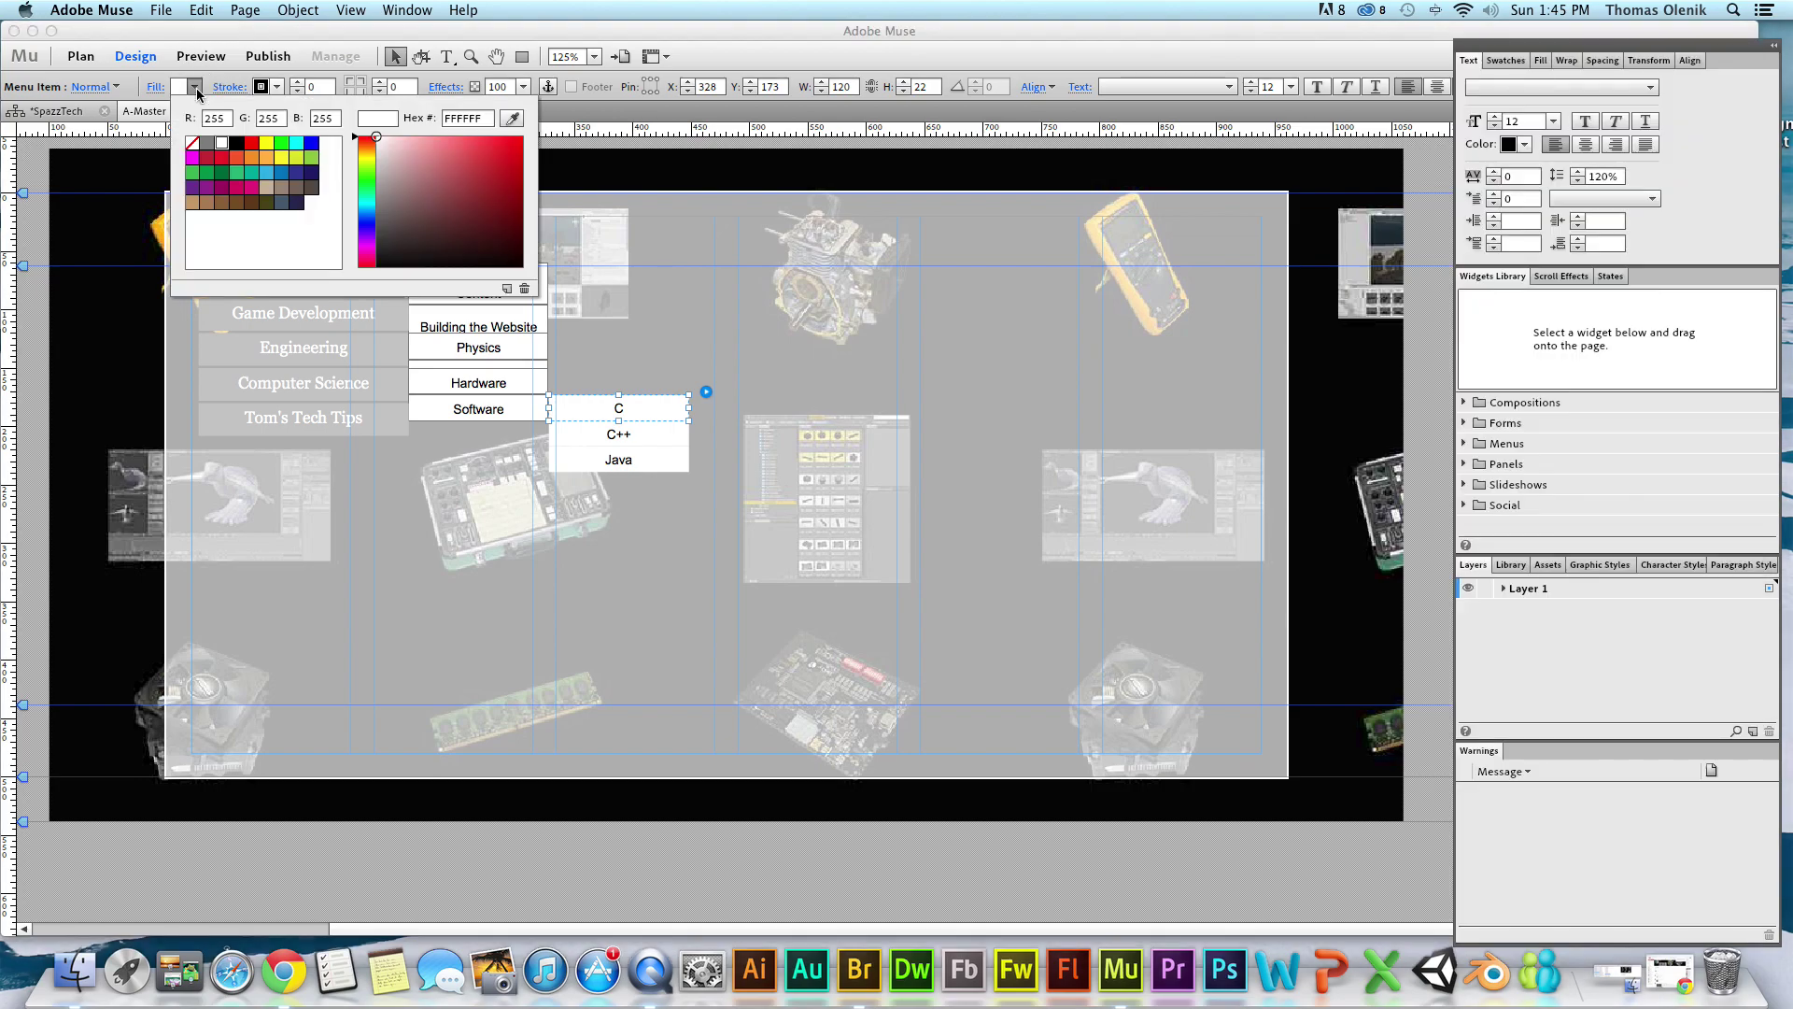
left_click(208, 146)
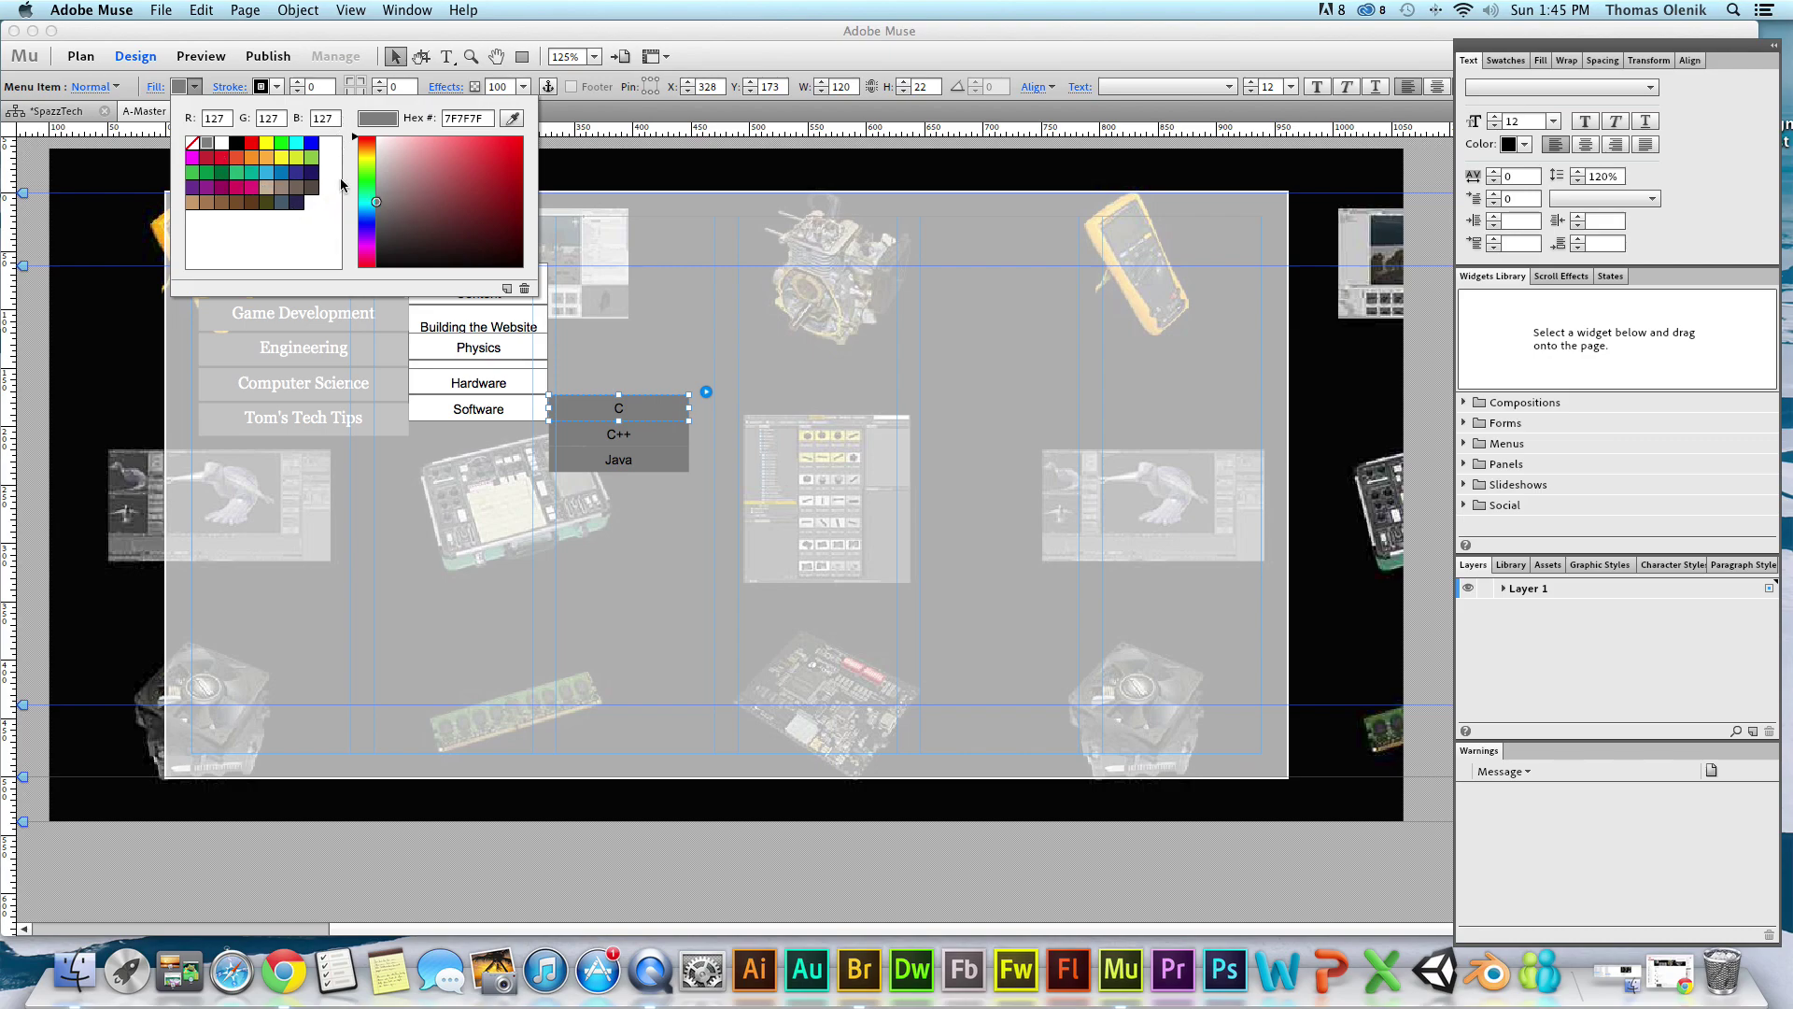
left_click(716, 52)
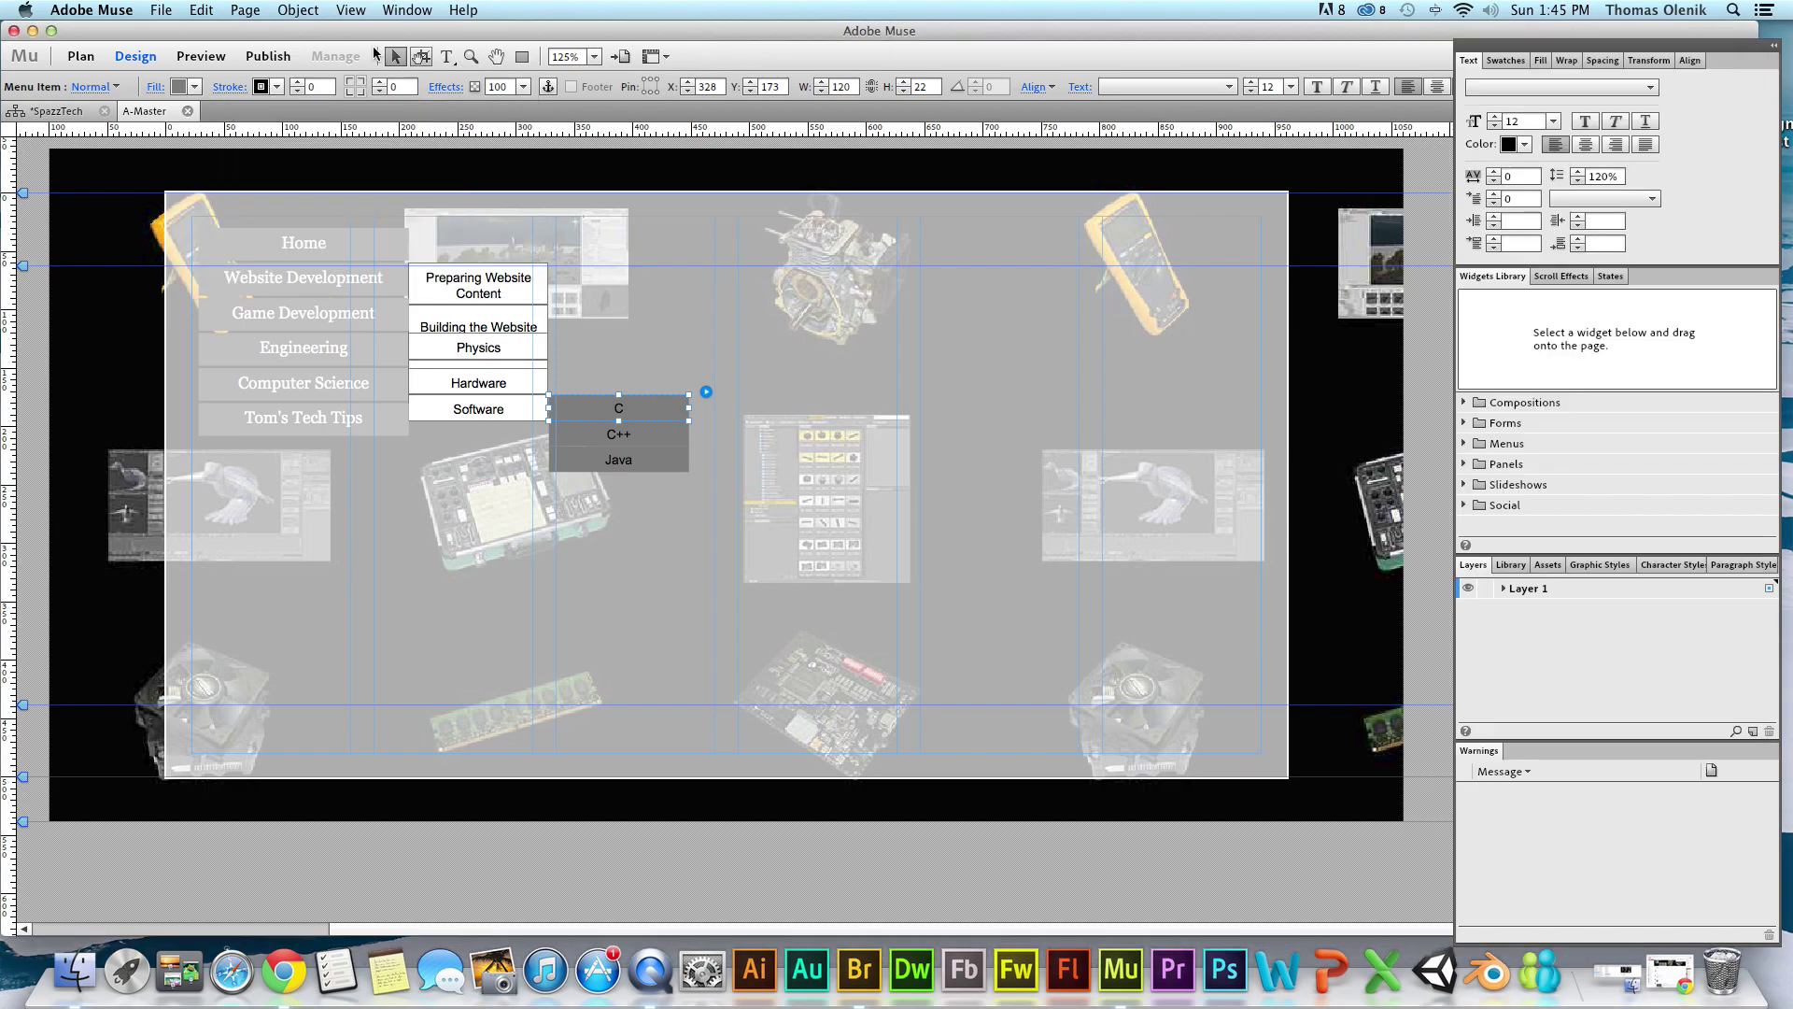
Give the C, C++ and Java submenu items a black stroke with a weight of 1.
left_click(277, 88)
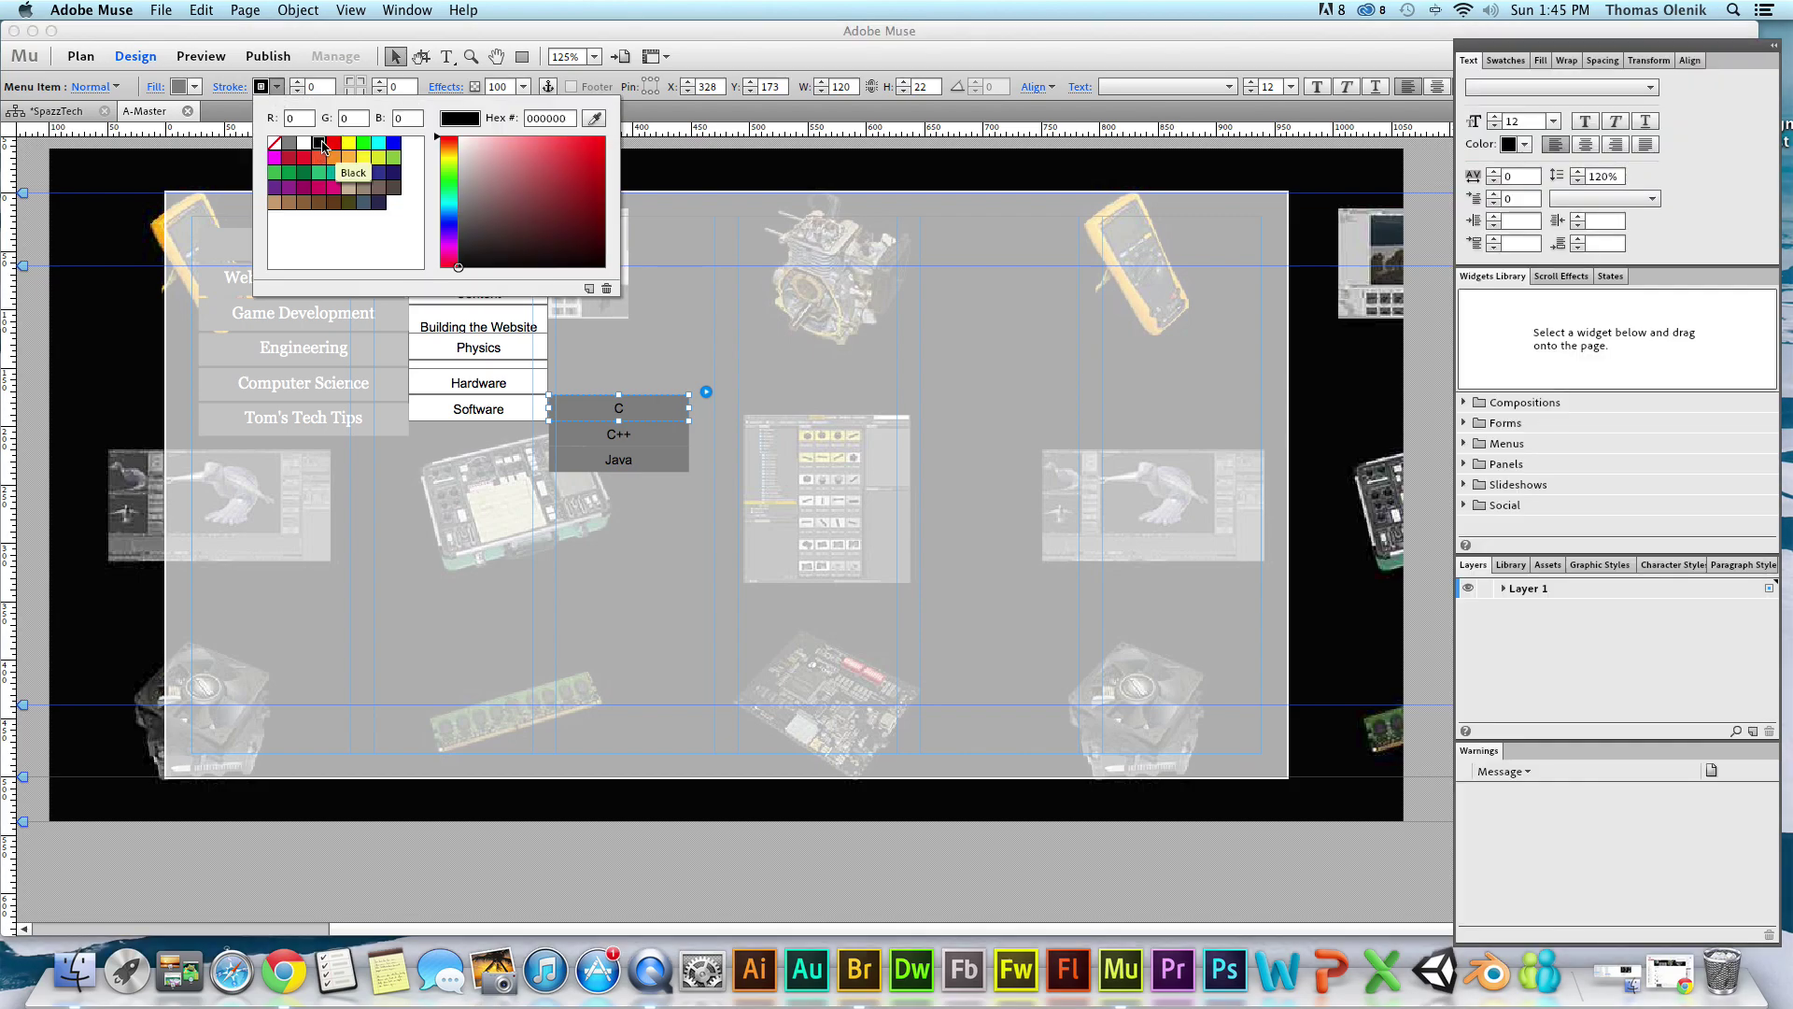
left_click(718, 50)
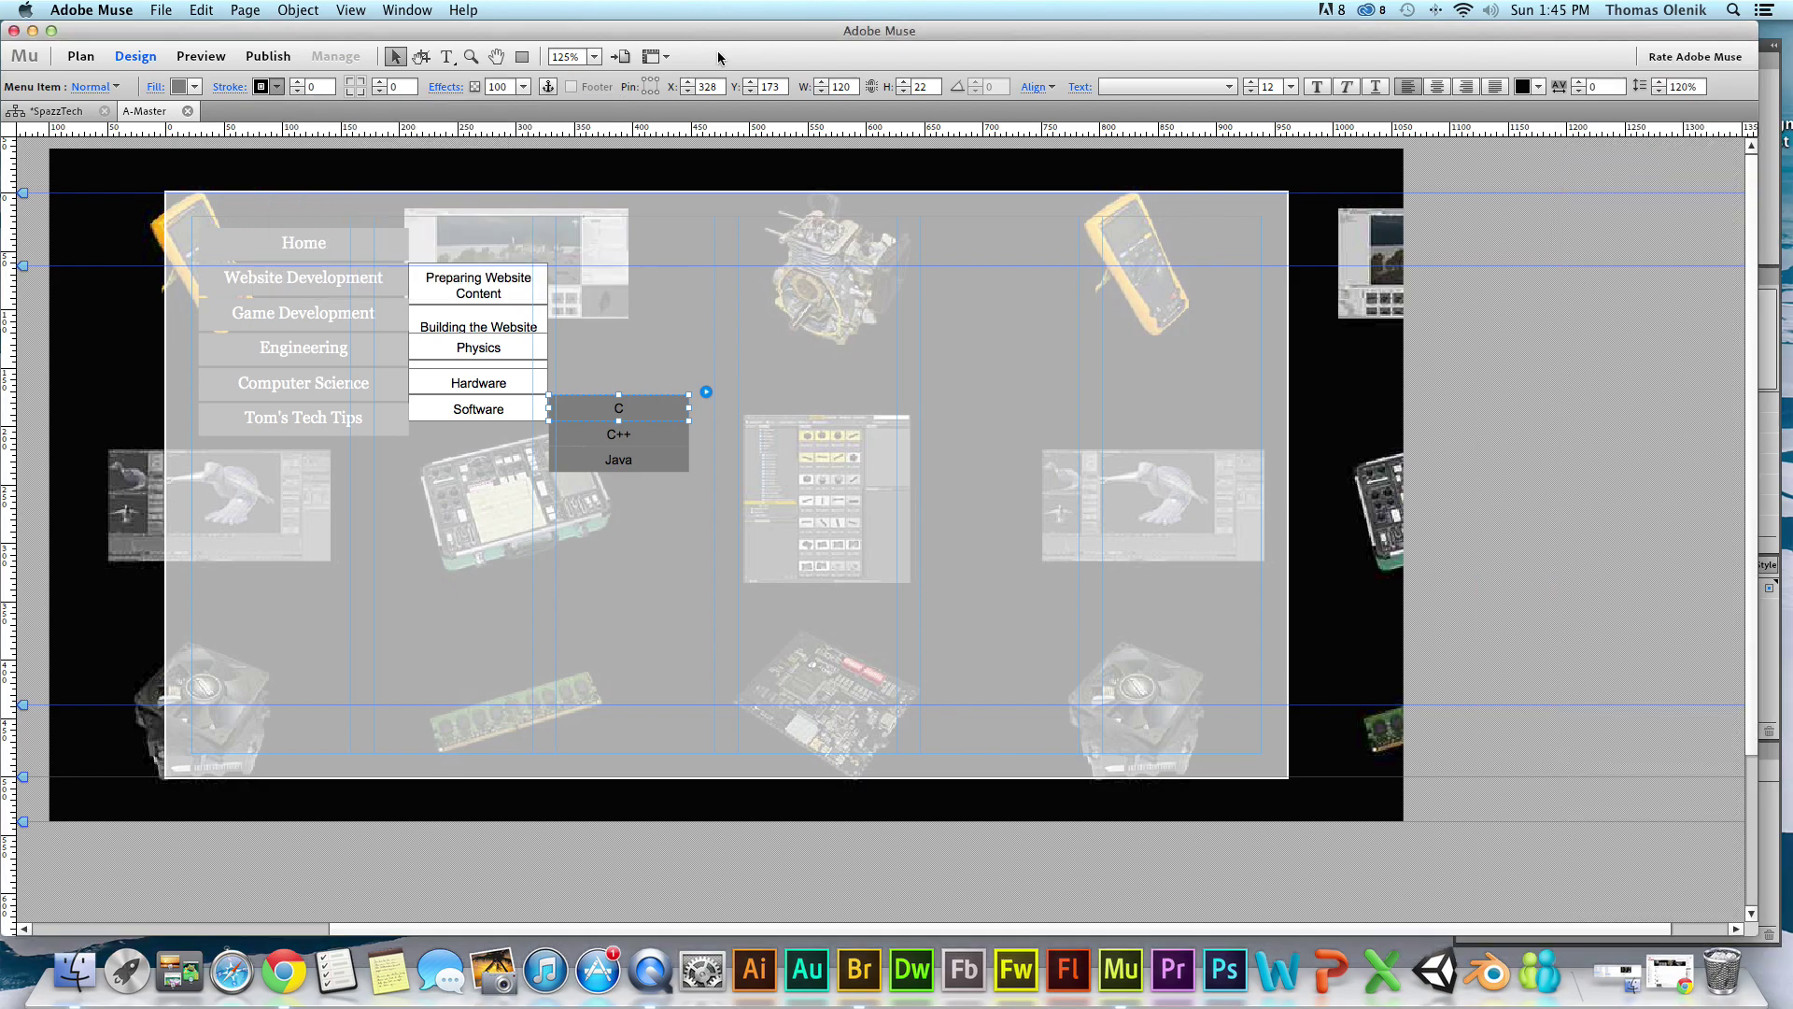
left_click(297, 82)
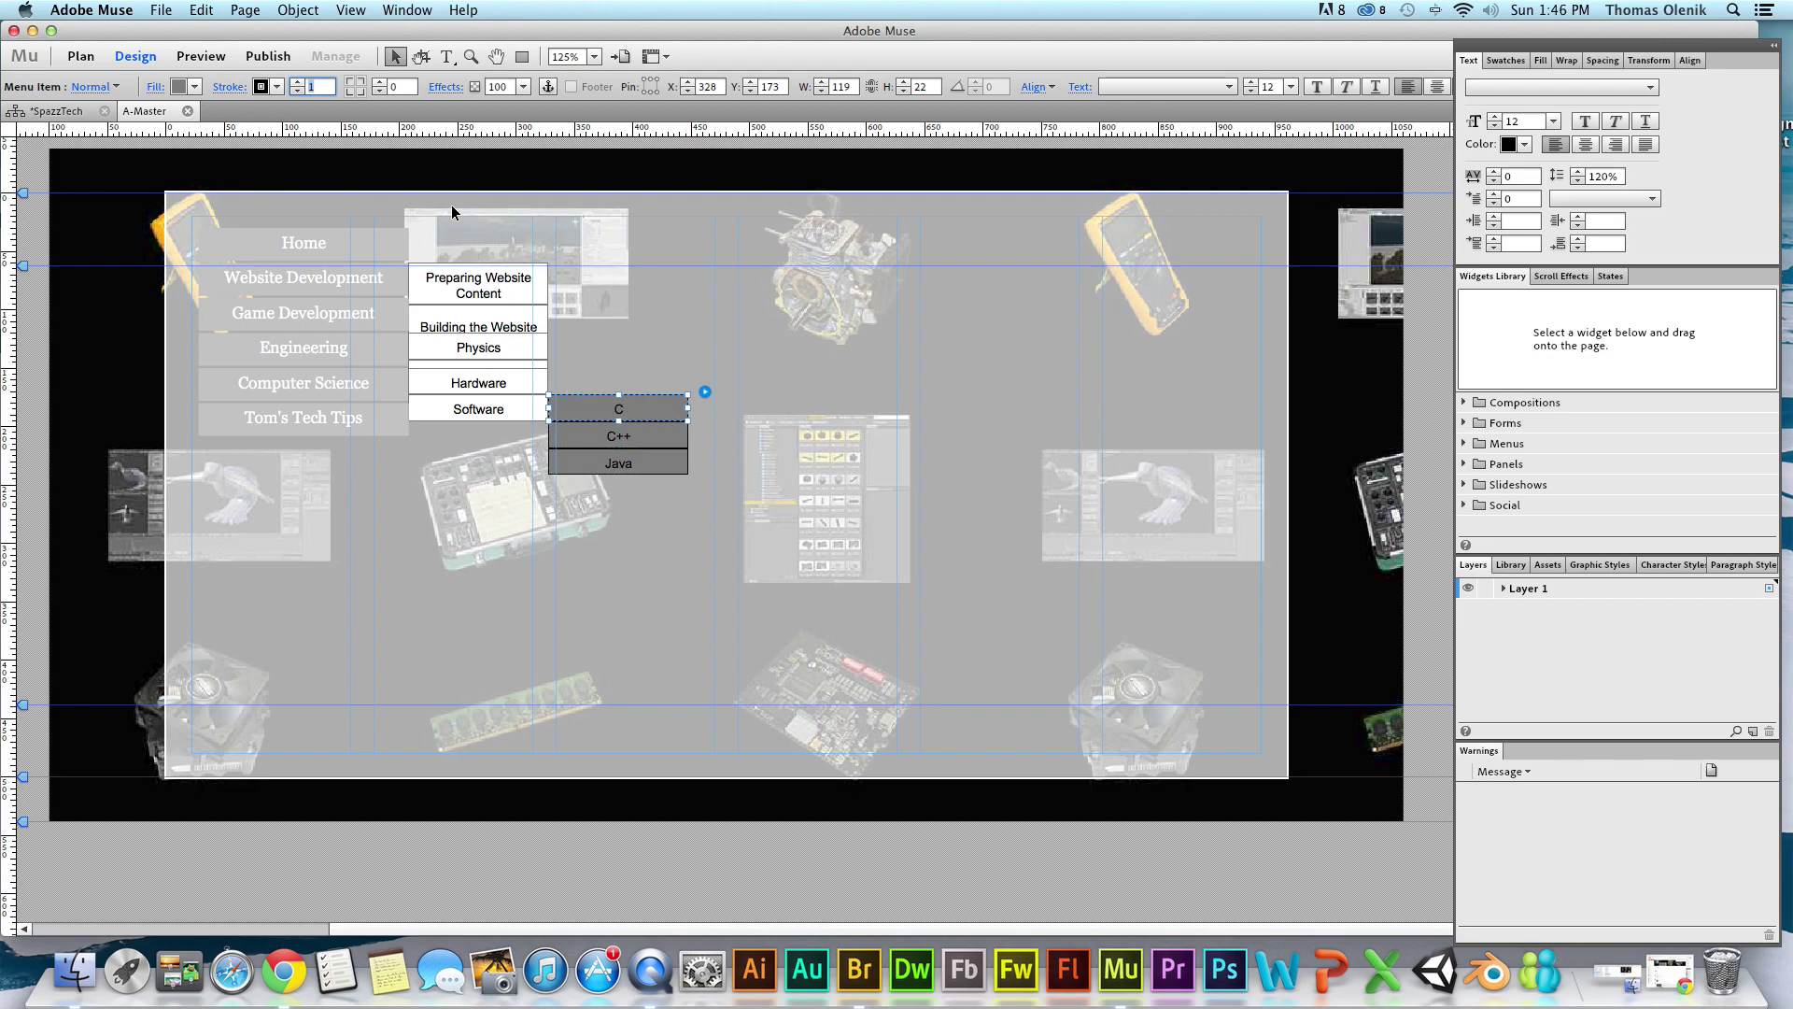
Round all corners of the C, C++ and Java submenu items with a radius of 10.
left_click(350, 86)
left_click(350, 86)
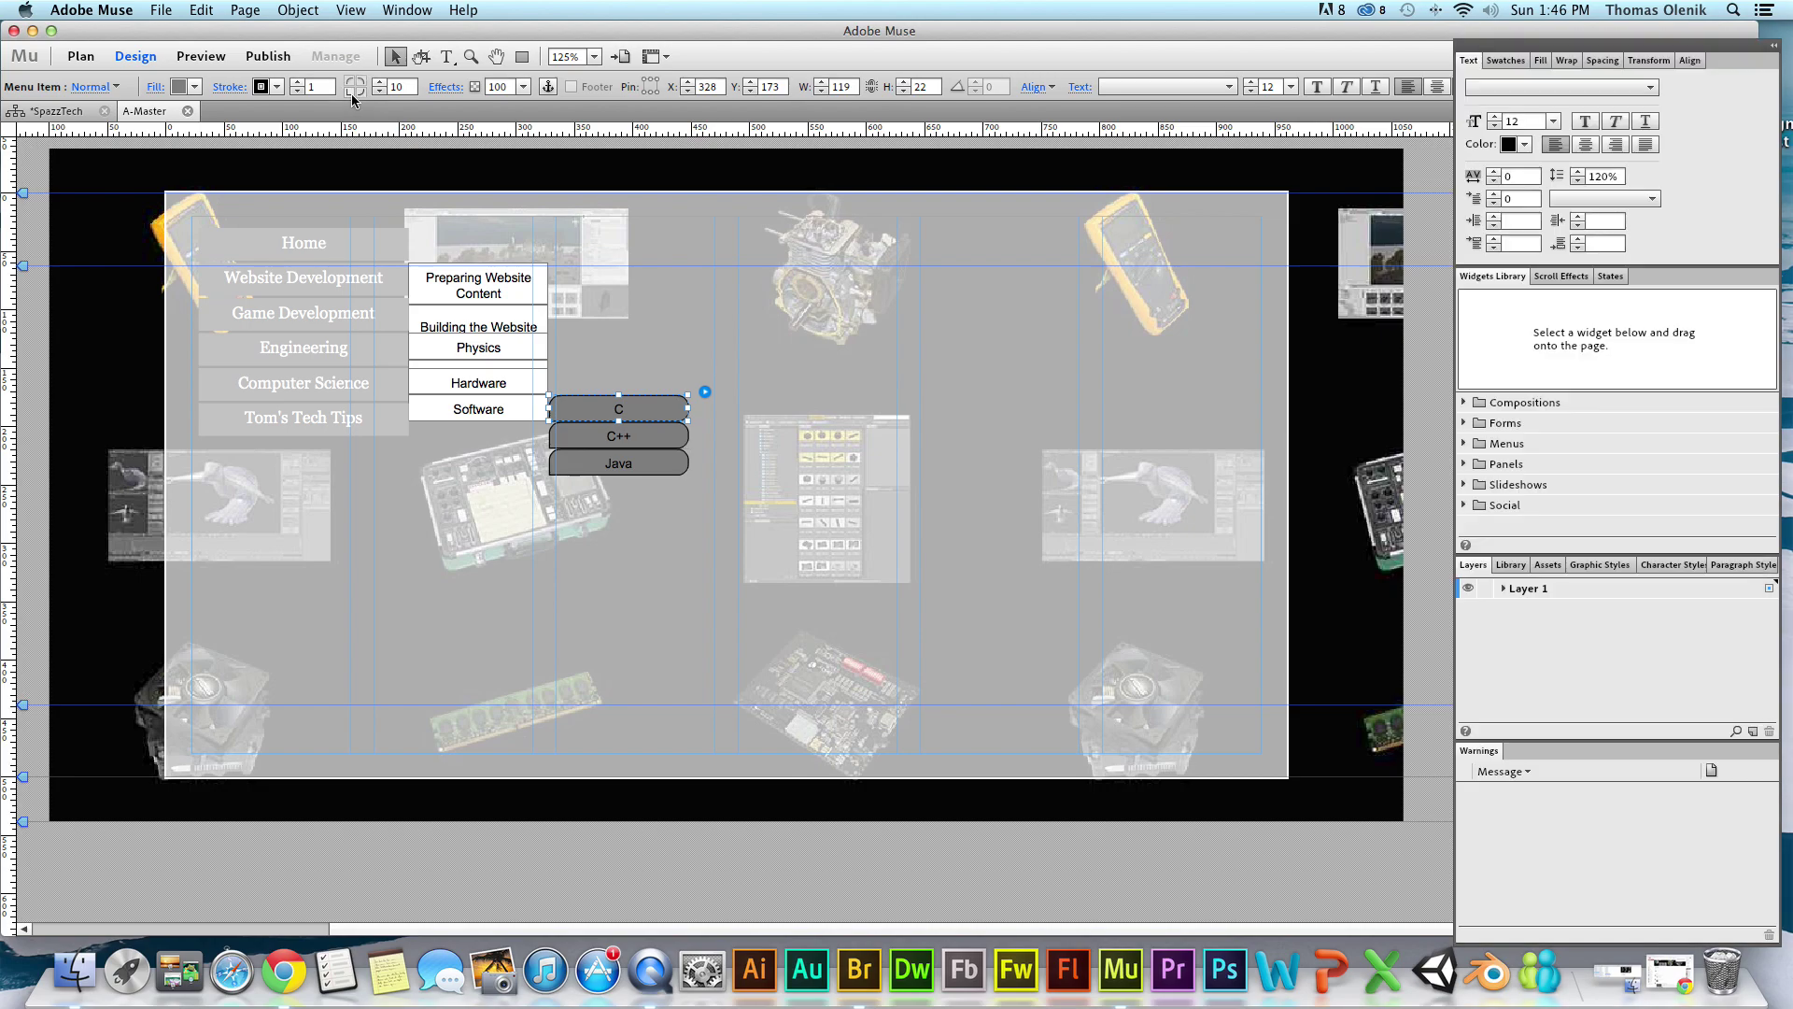
left_click(380, 82)
left_click(381, 92)
left_click(381, 92)
Turn on the shadow and bevel effects for the C, C++ and Java submenu items.
left_click(445, 87)
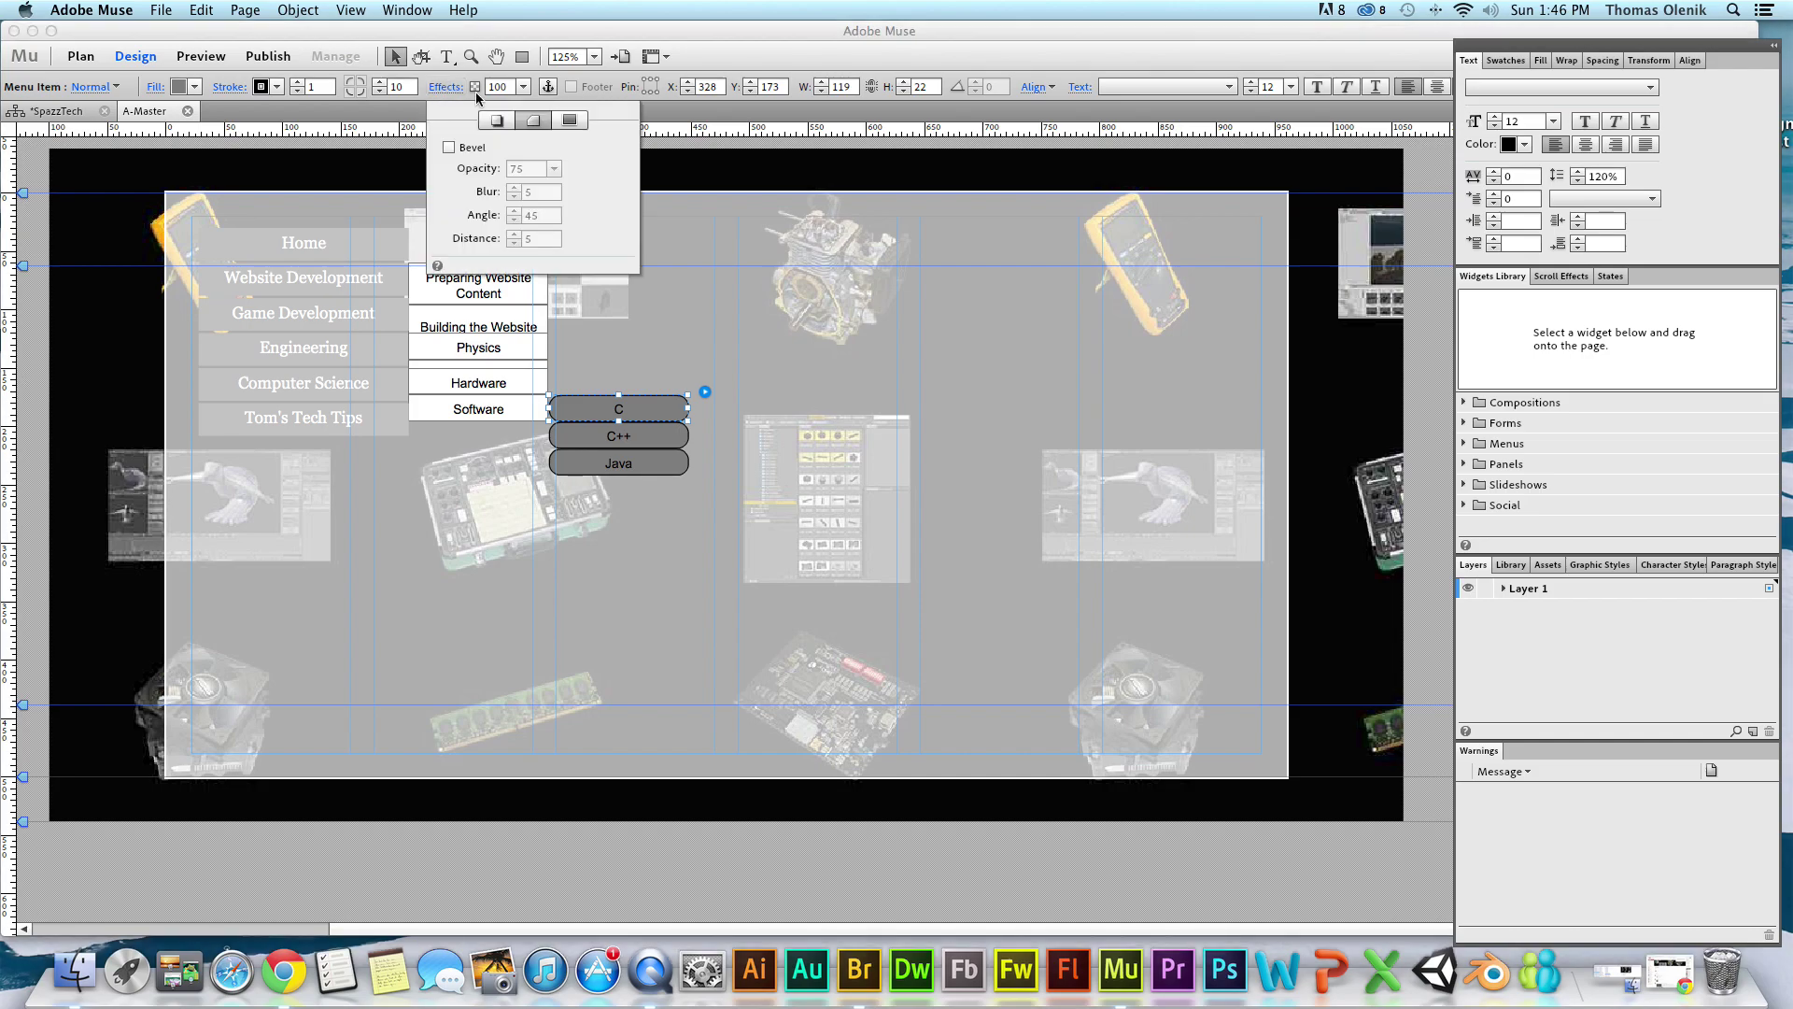
left_click(492, 122)
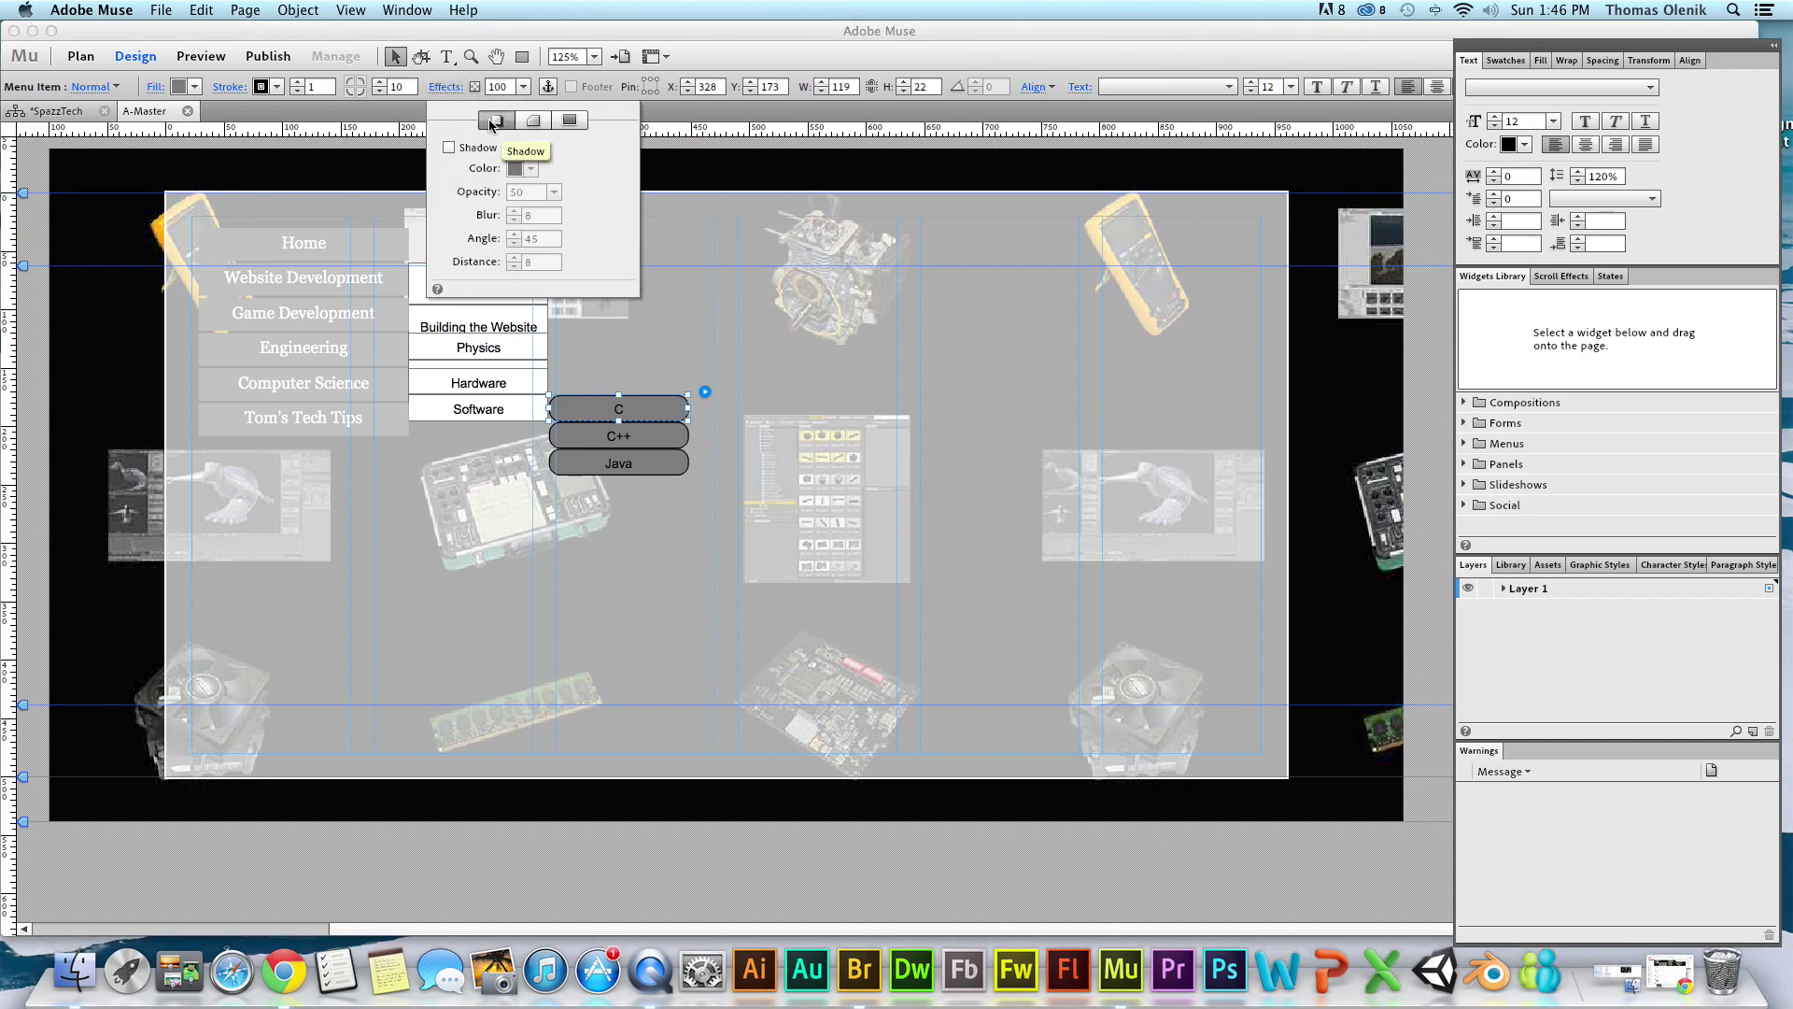
left_click(449, 148)
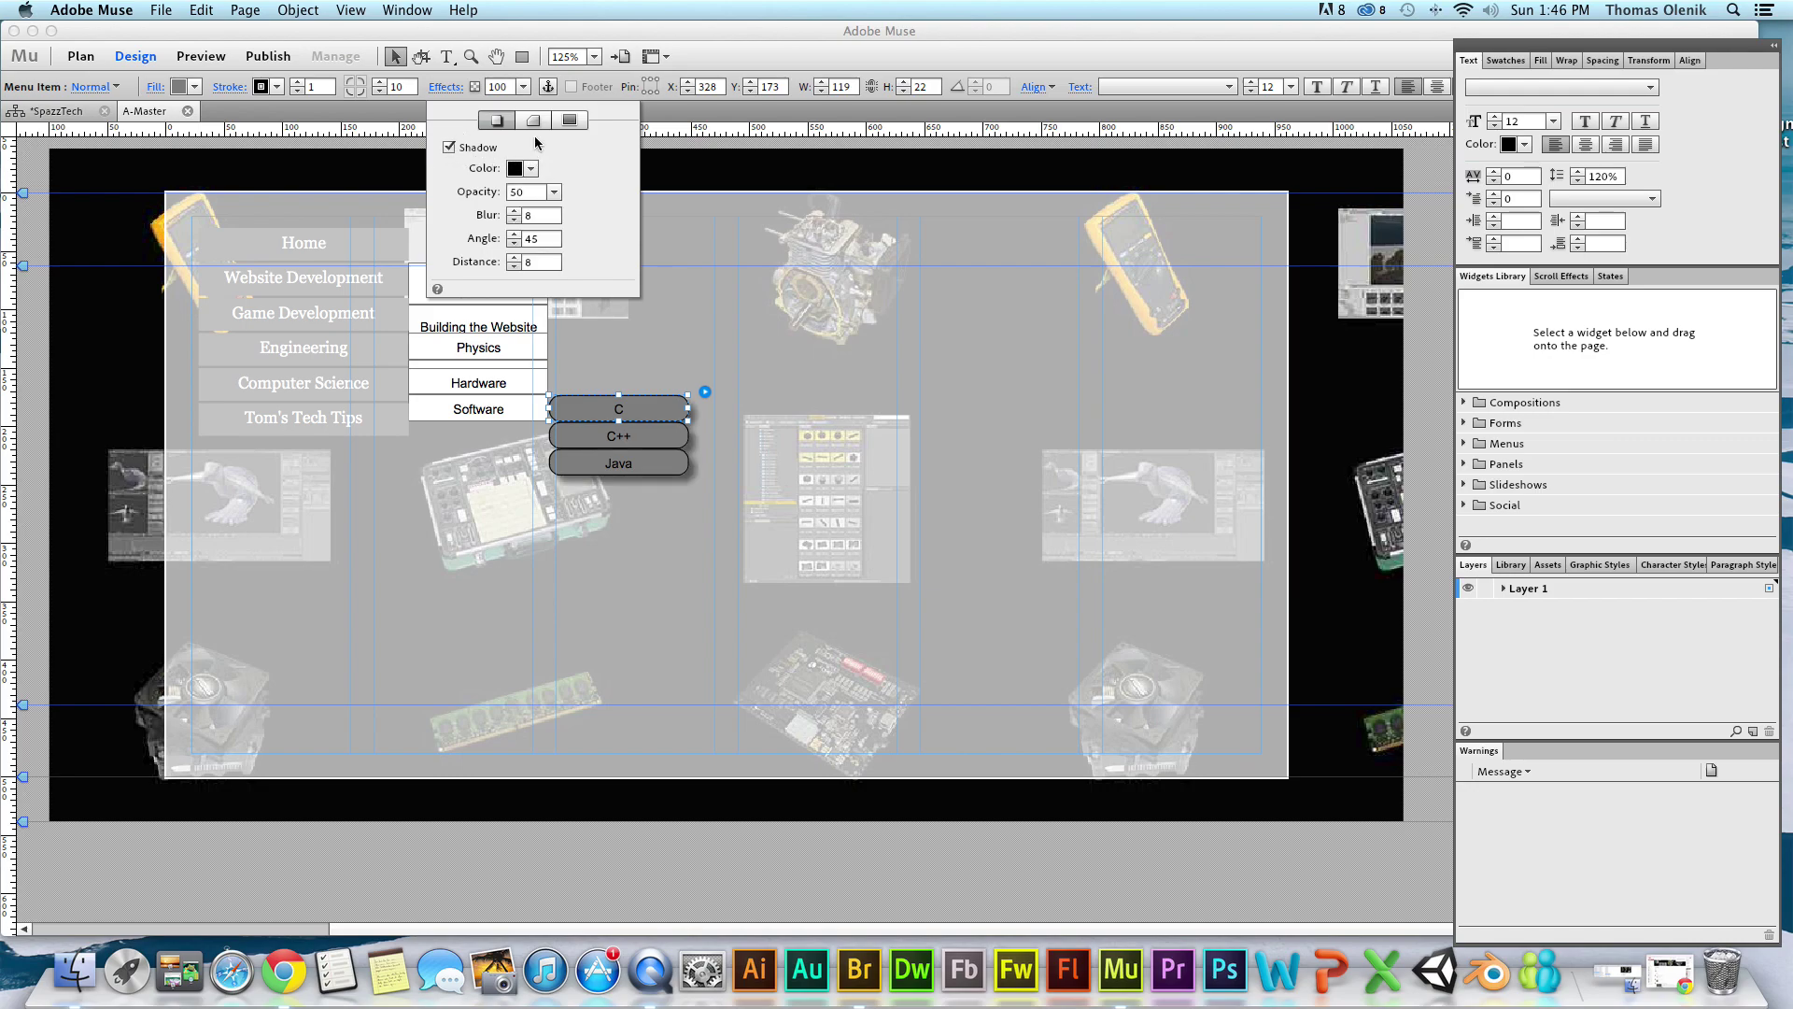
left_click(533, 120)
left_click(449, 148)
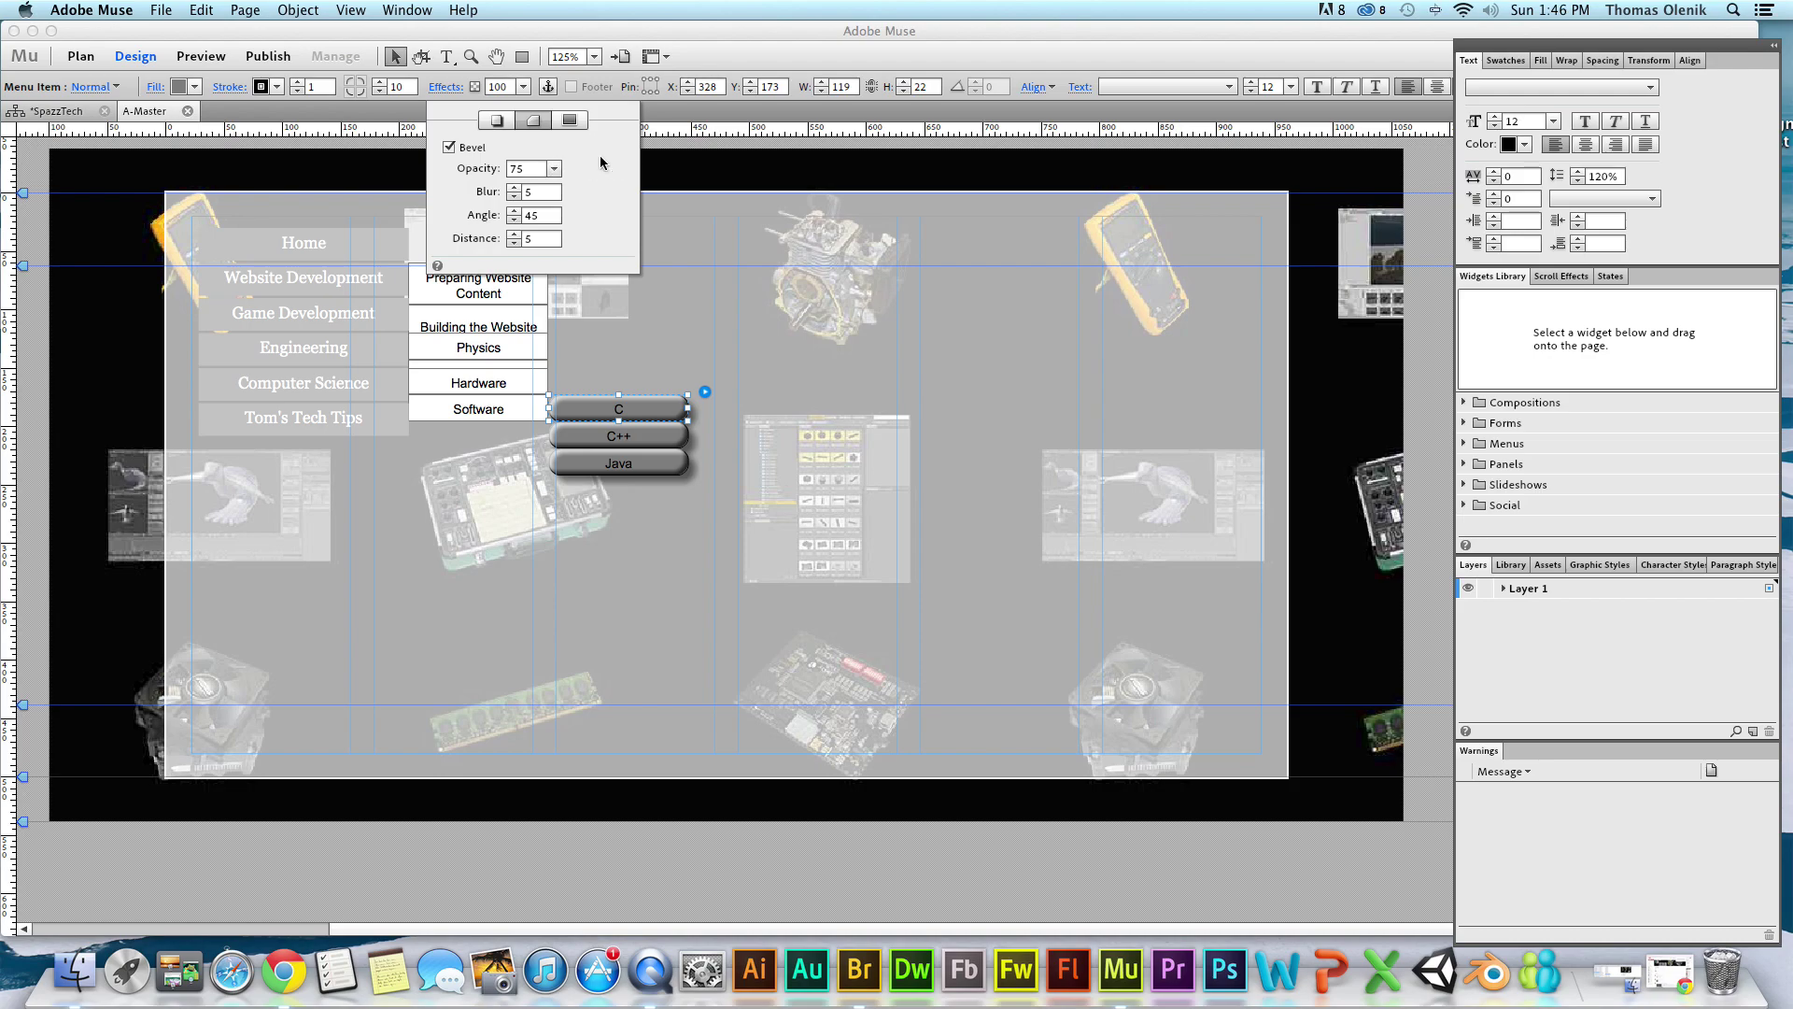
Add a glow with the inner glow option to the C, C++ and Java items, switching their shadow off and back on.
left_click(571, 121)
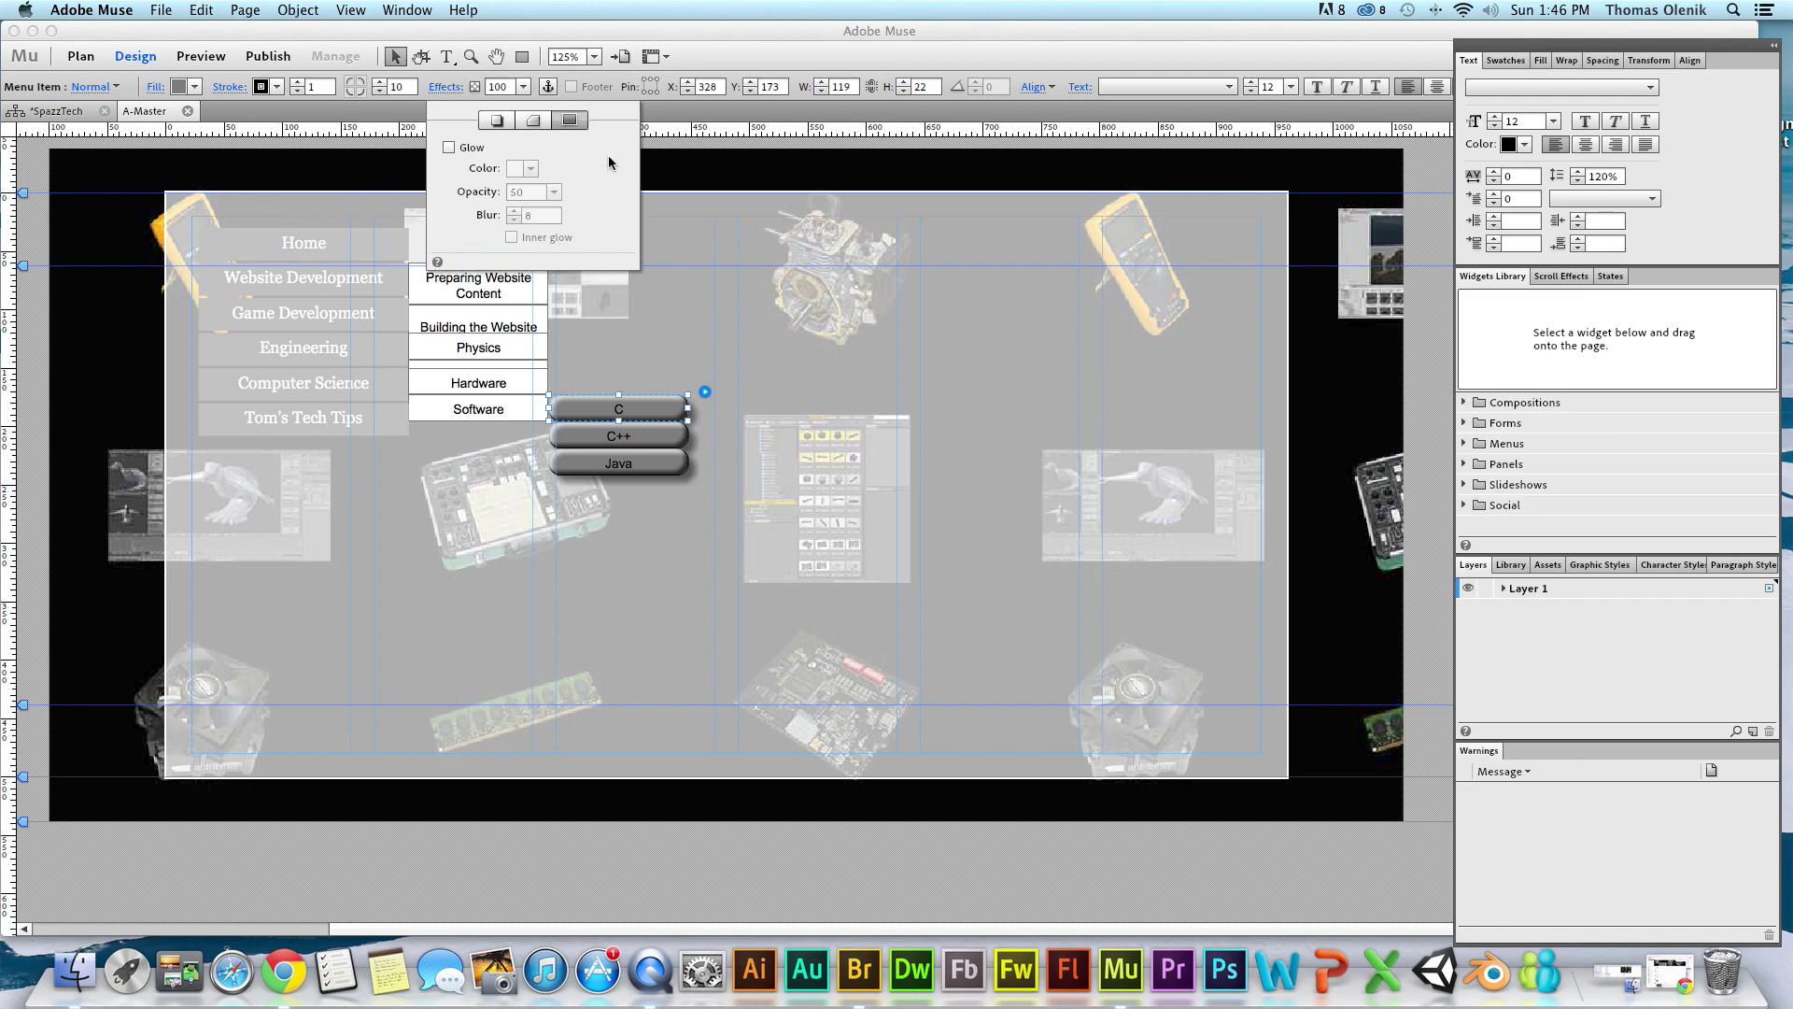
left_click(449, 147)
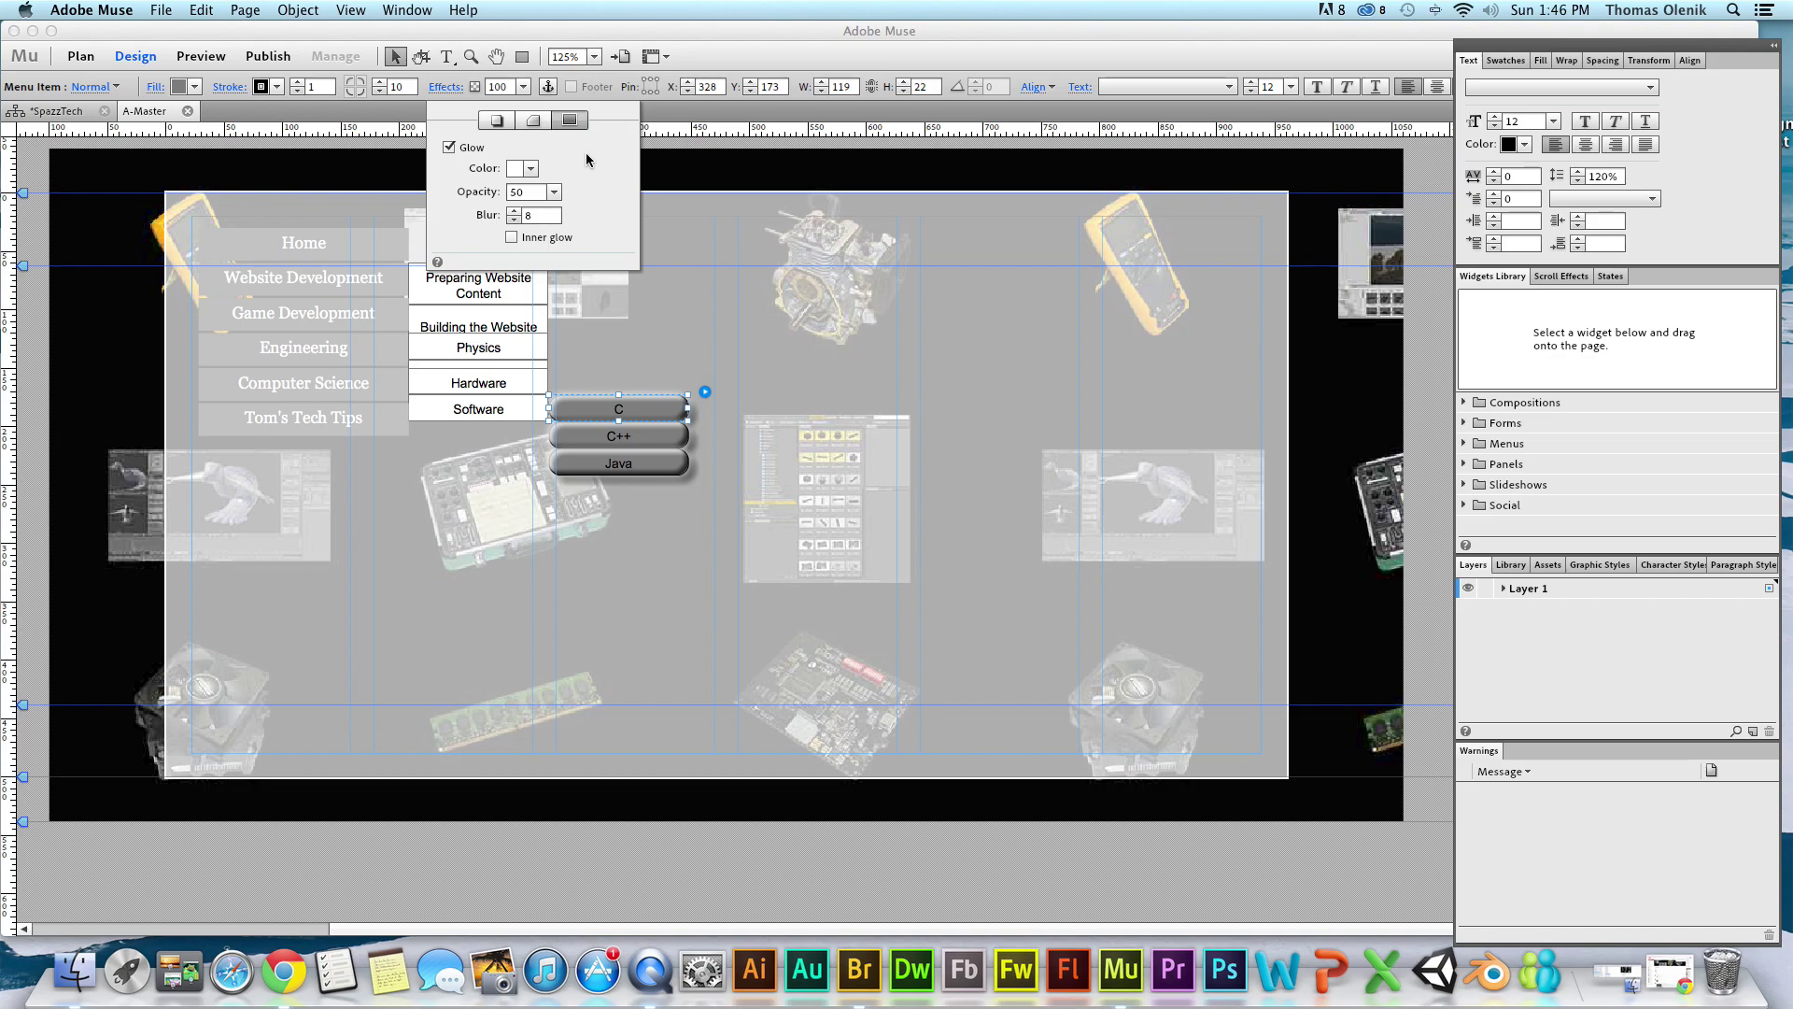
left_click(497, 120)
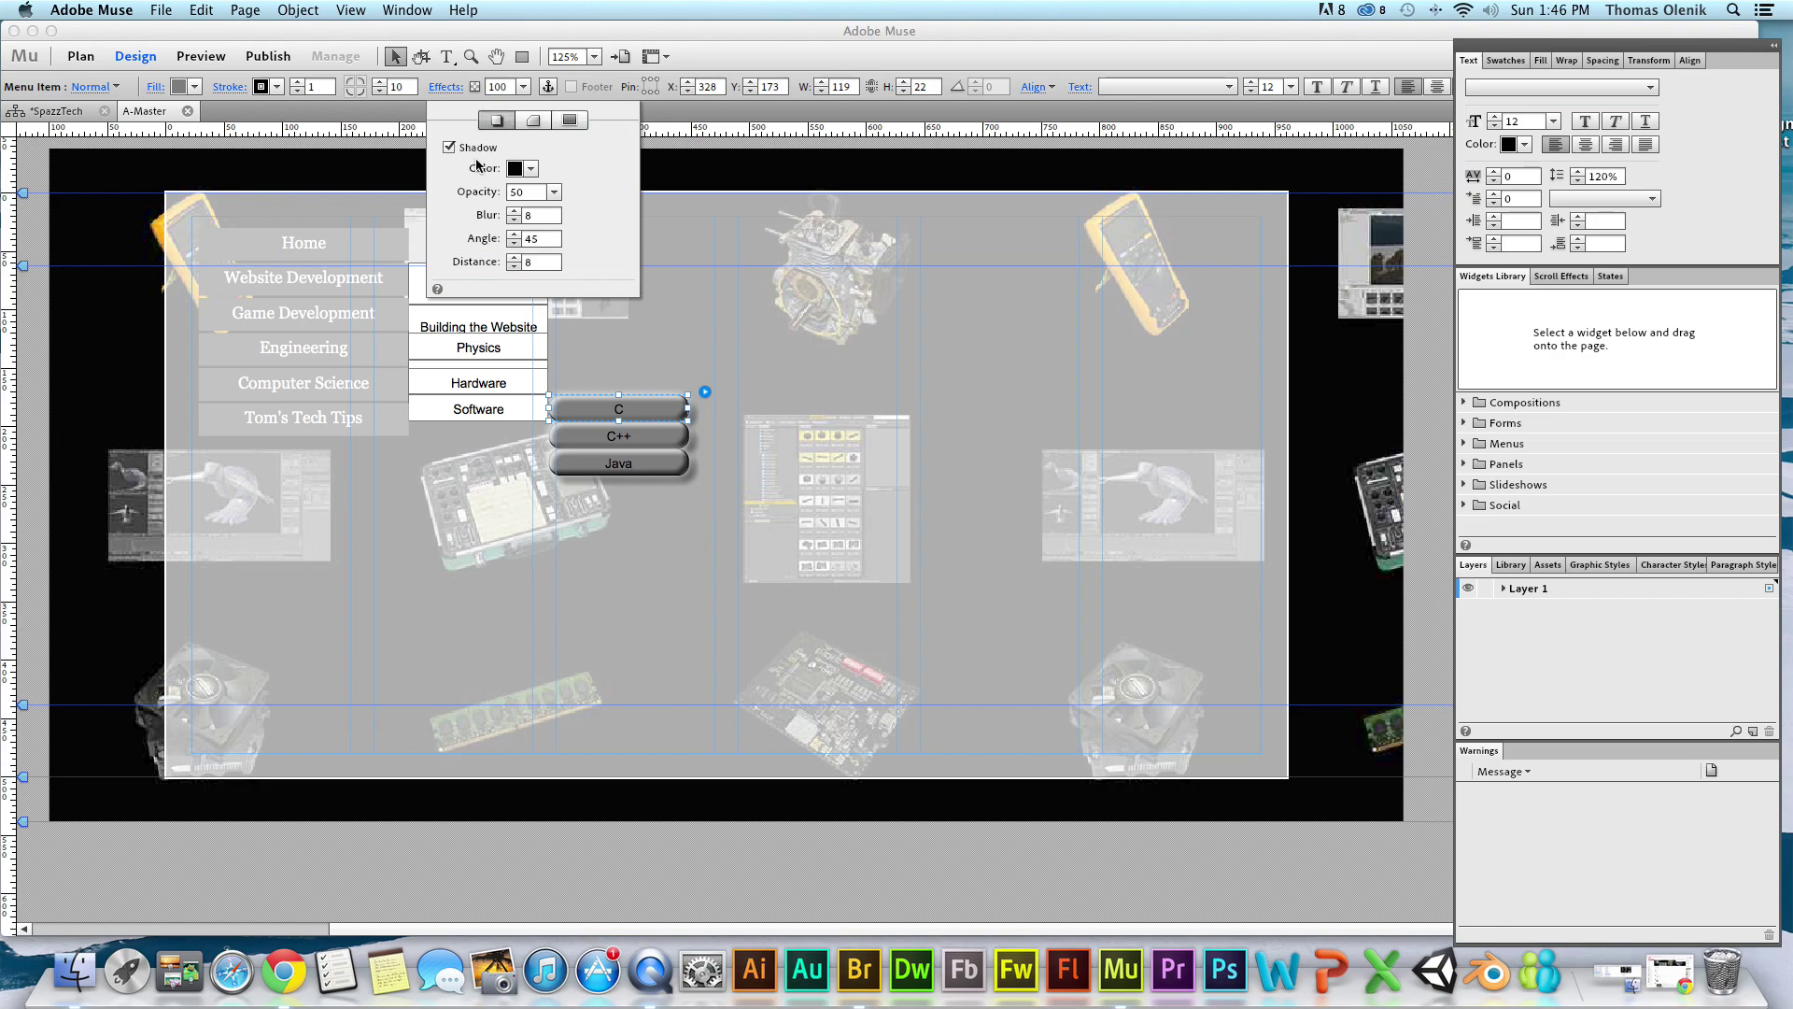
left_click(451, 148)
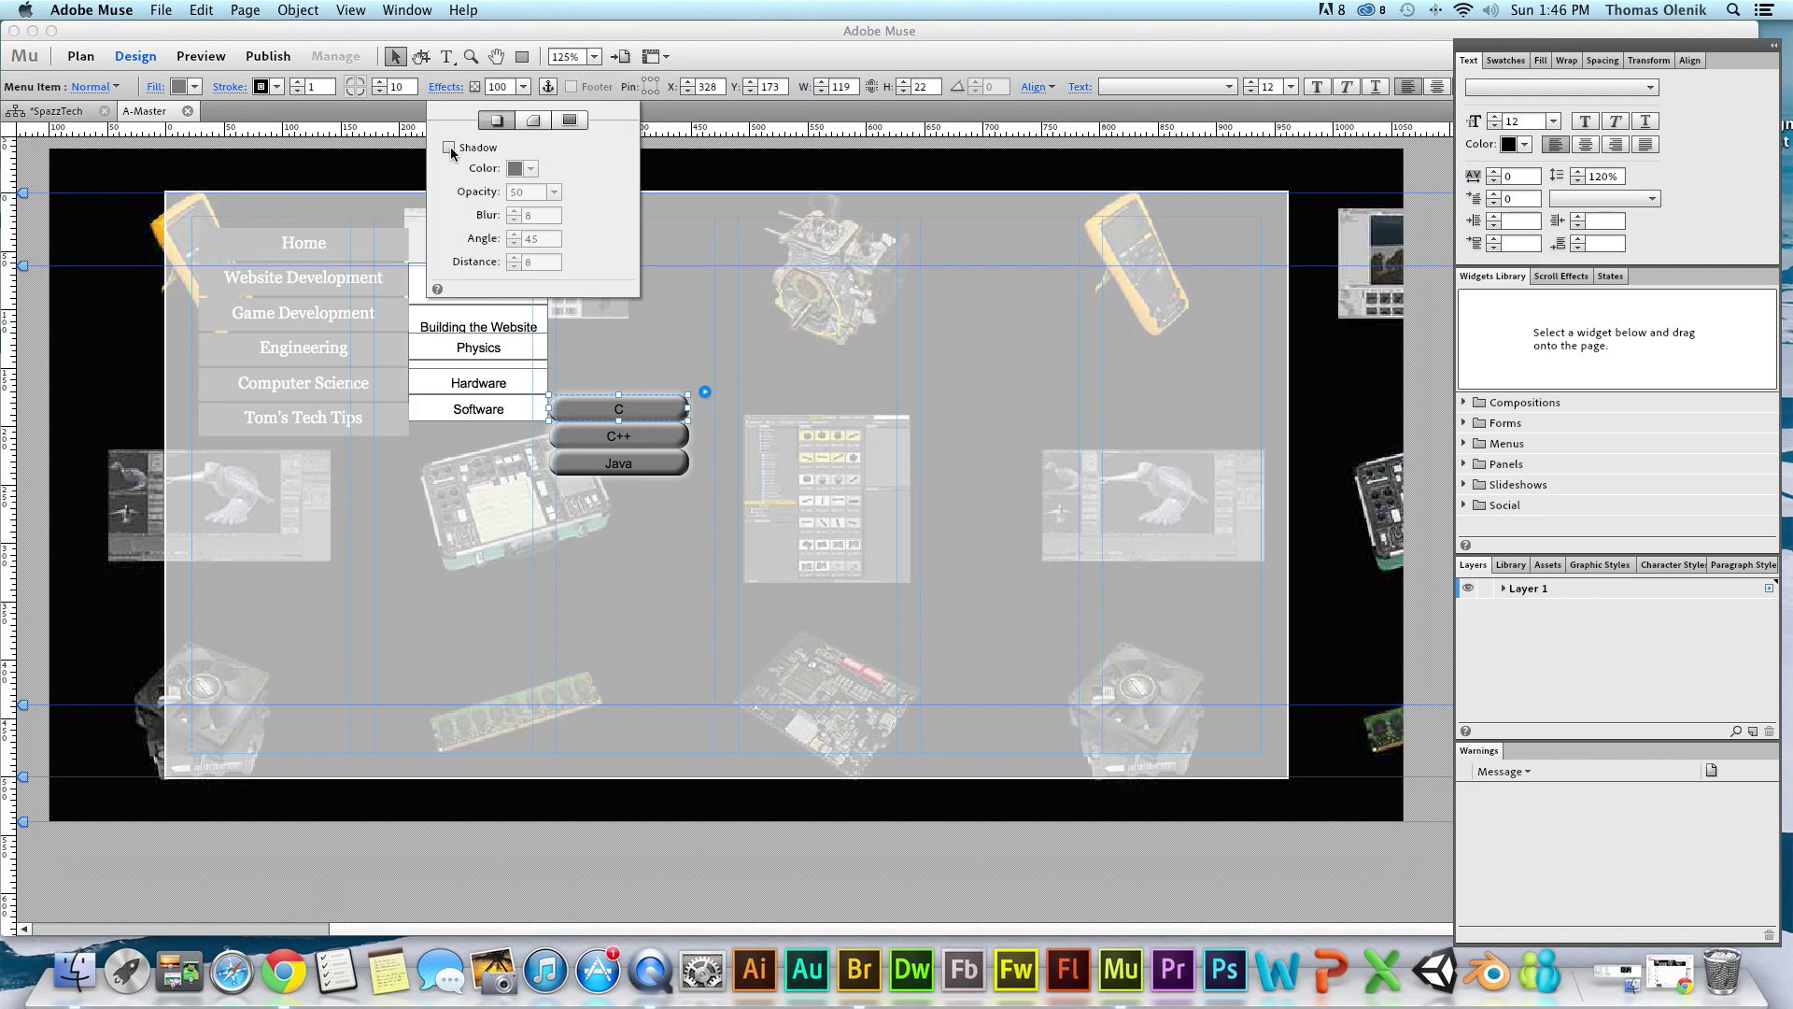
left_click(569, 120)
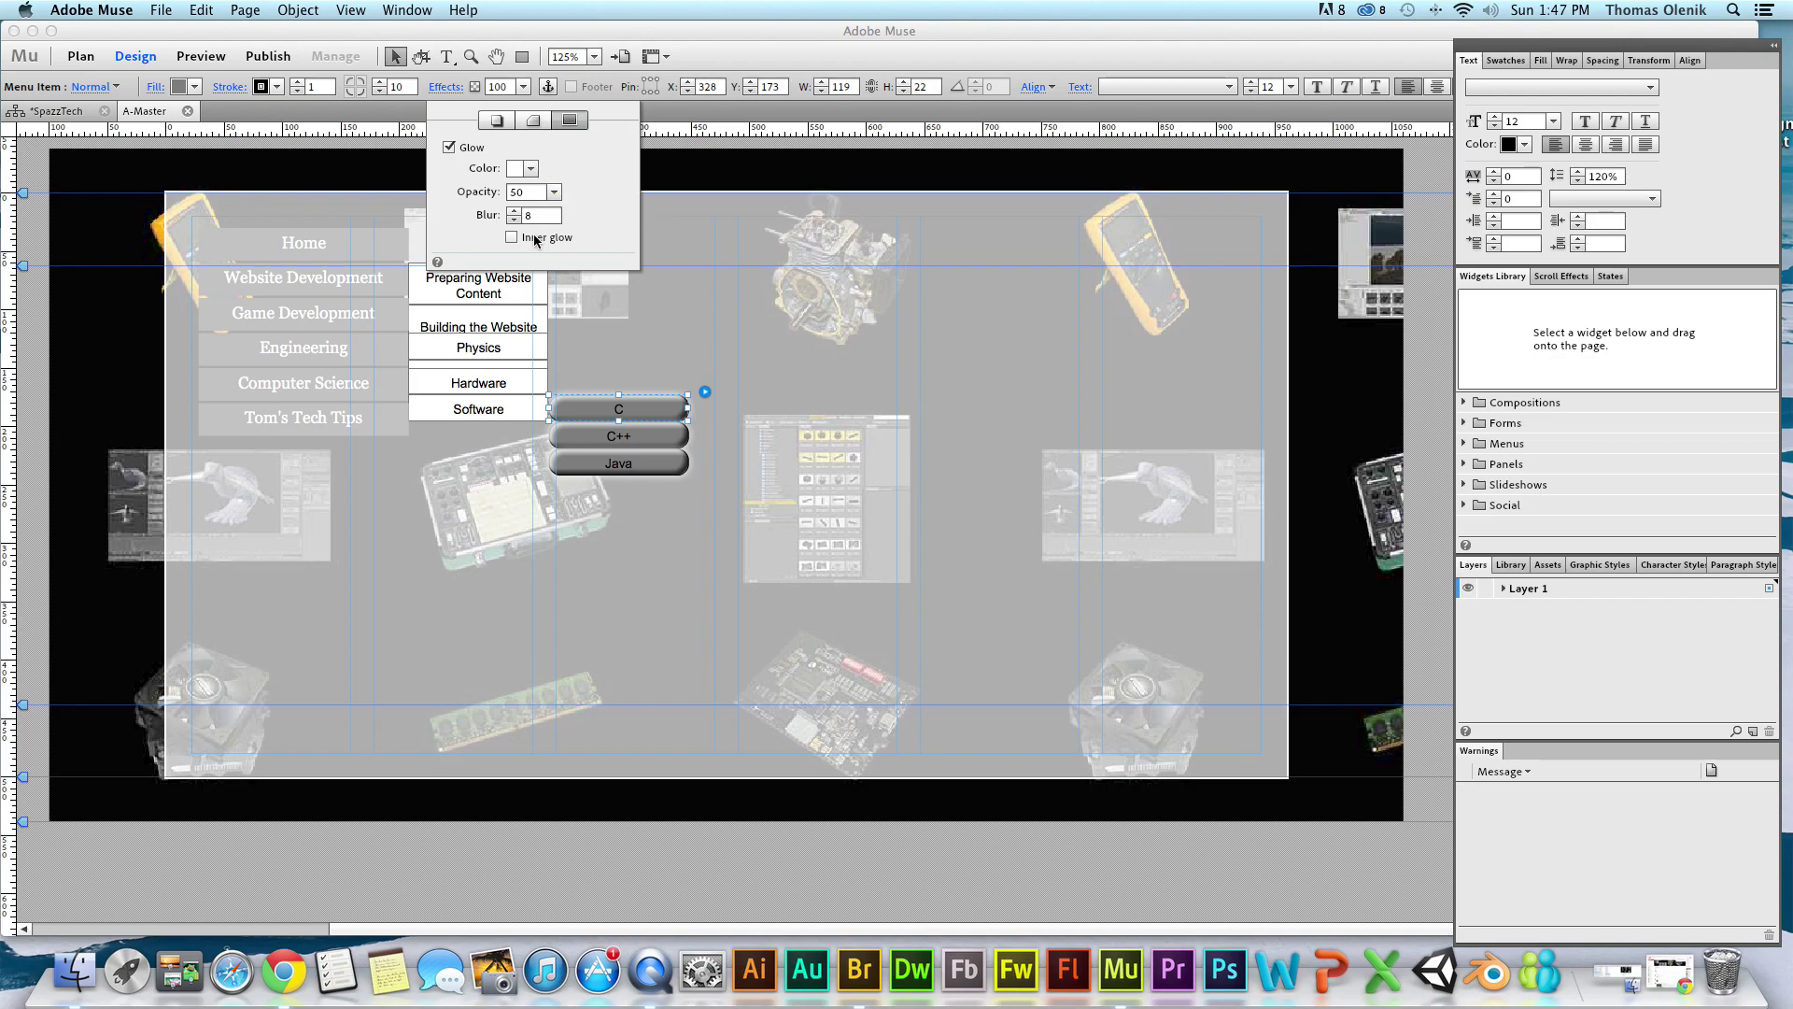
left_click(512, 237)
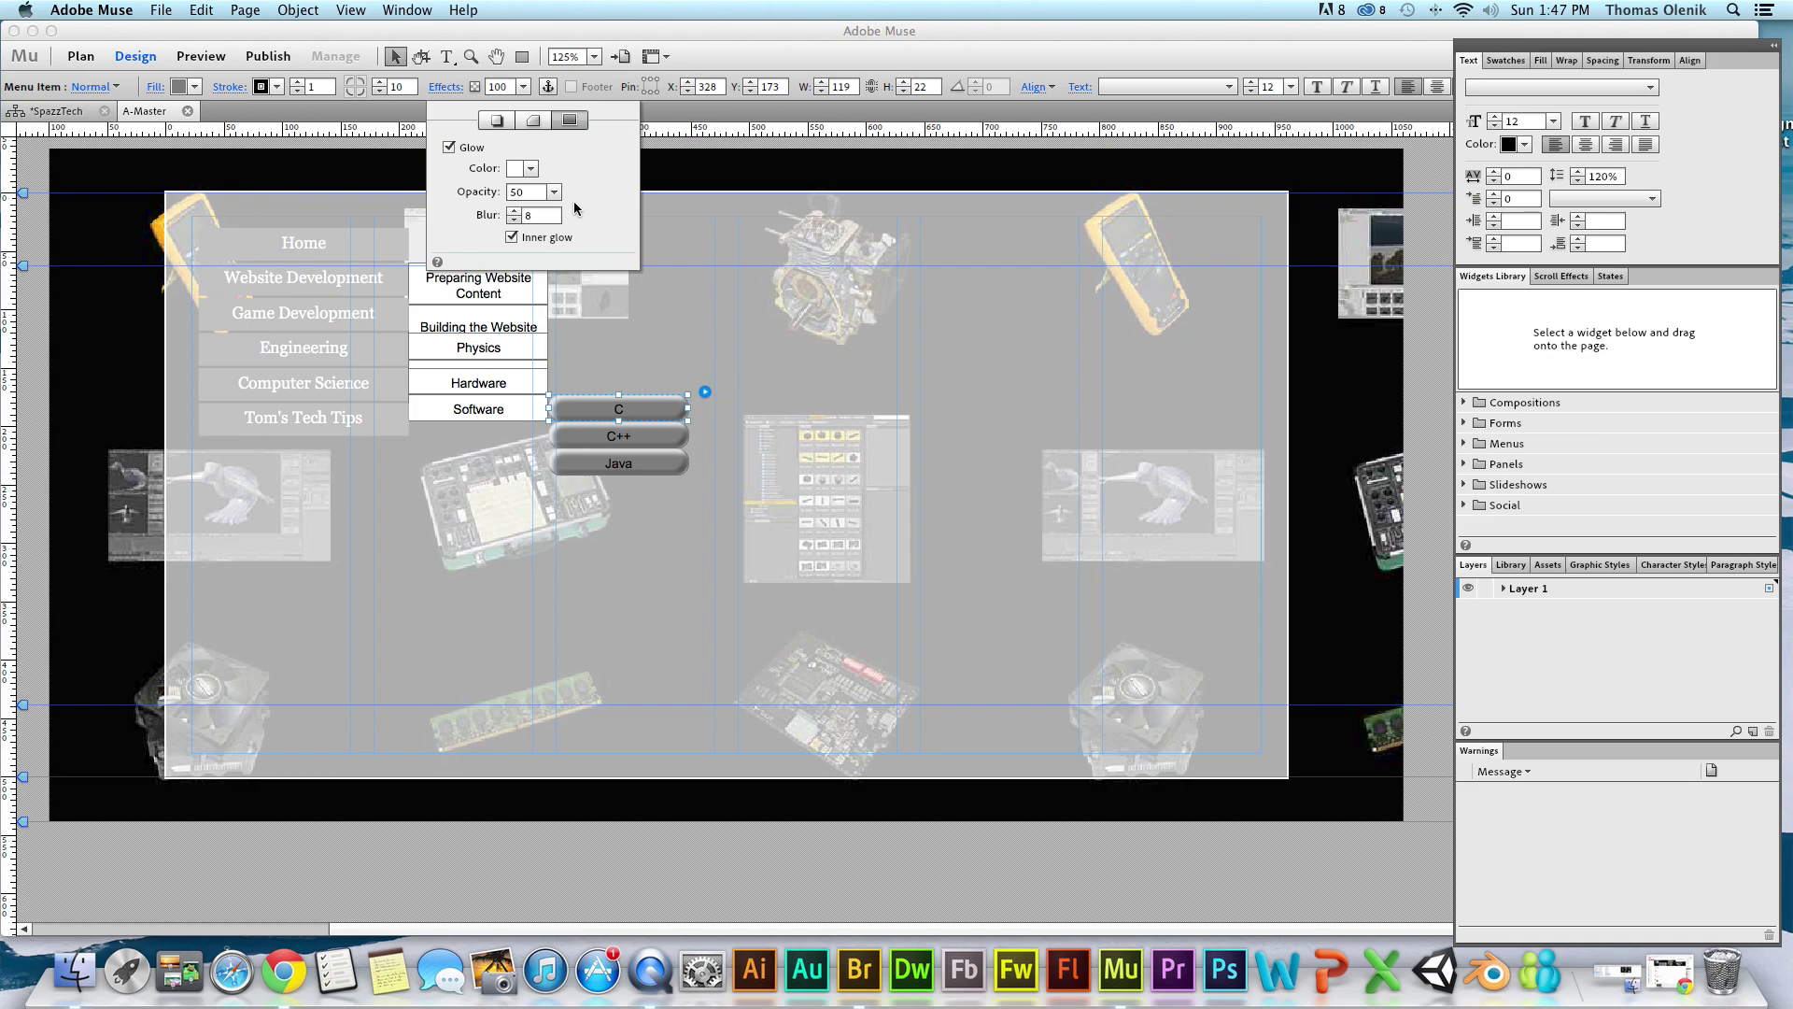
left_click(498, 121)
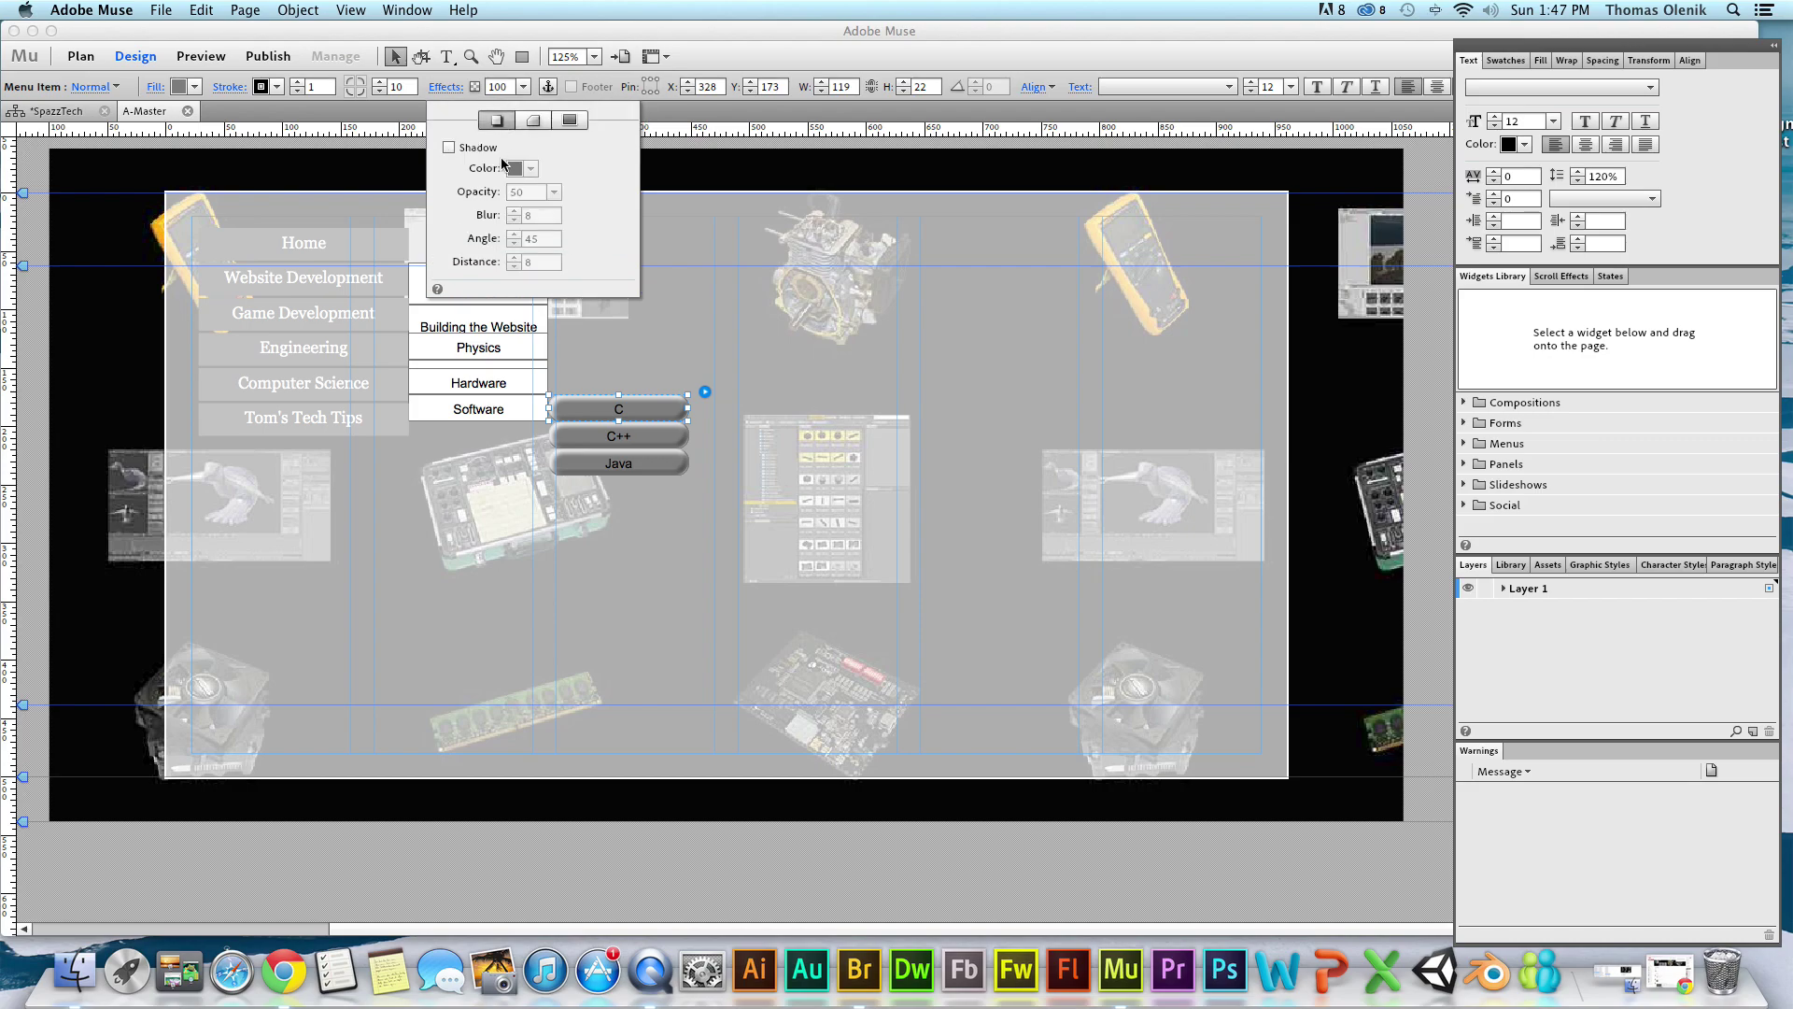
left_click(450, 149)
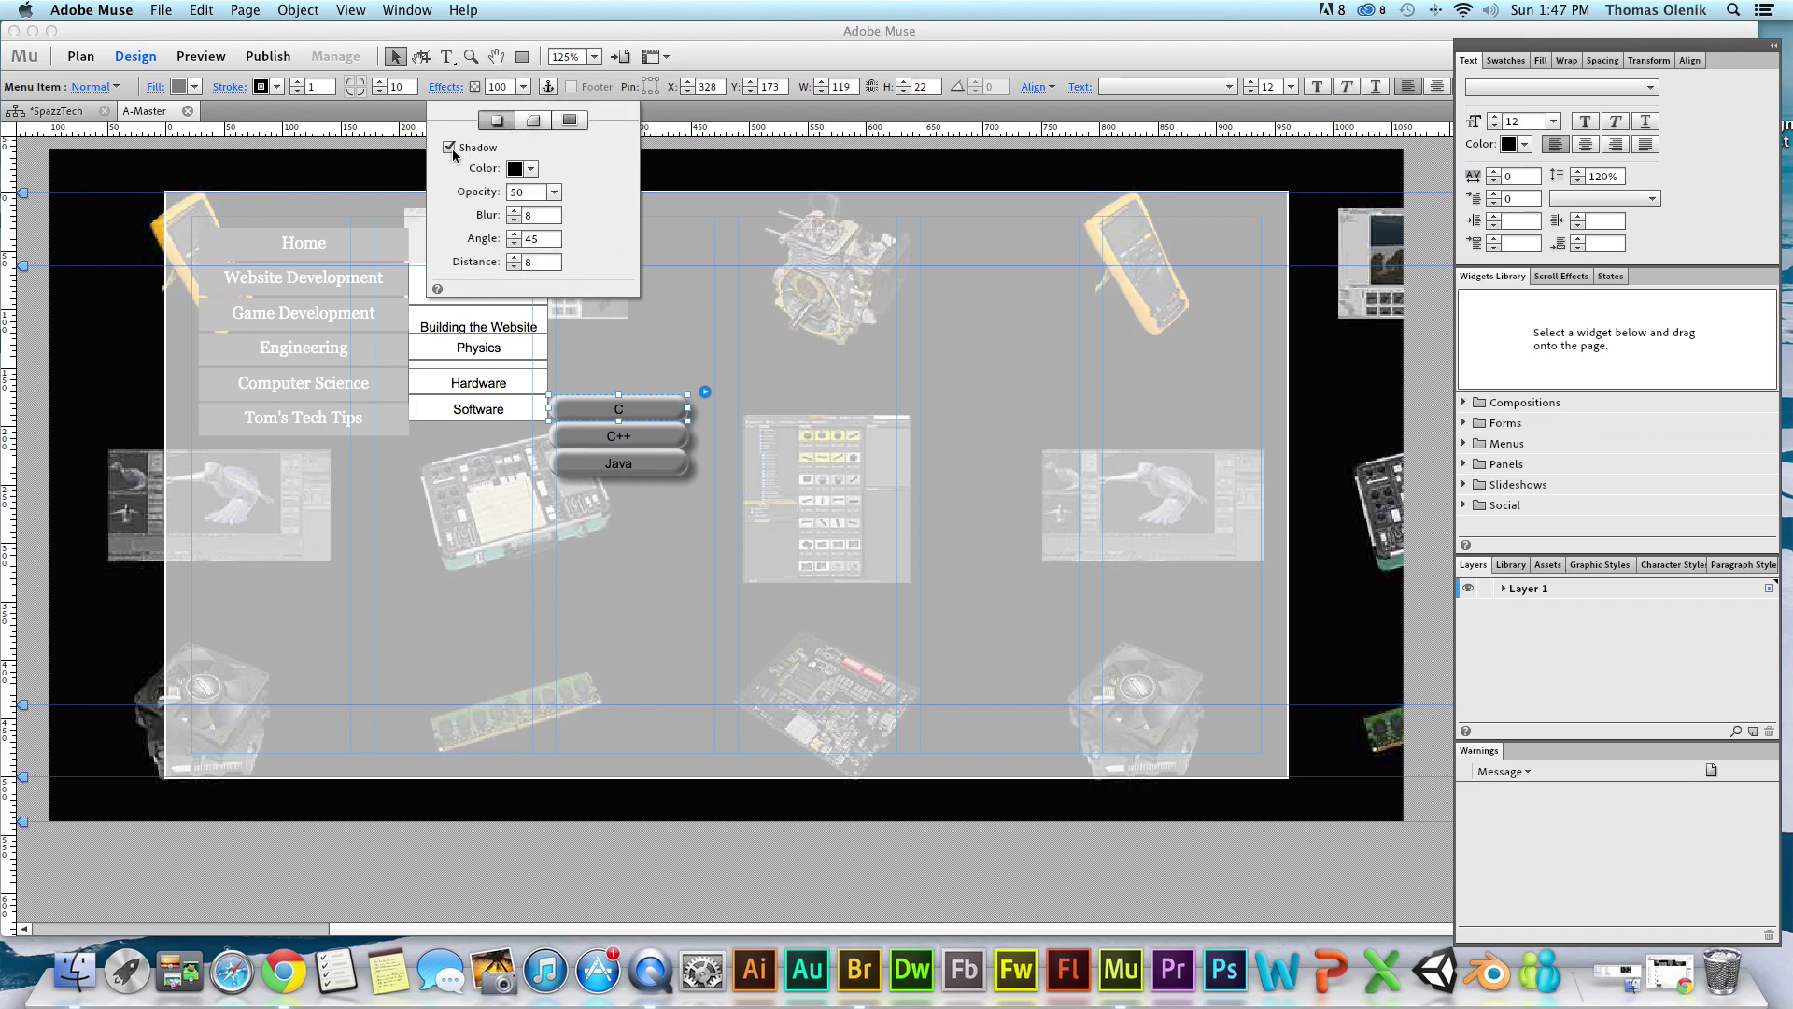
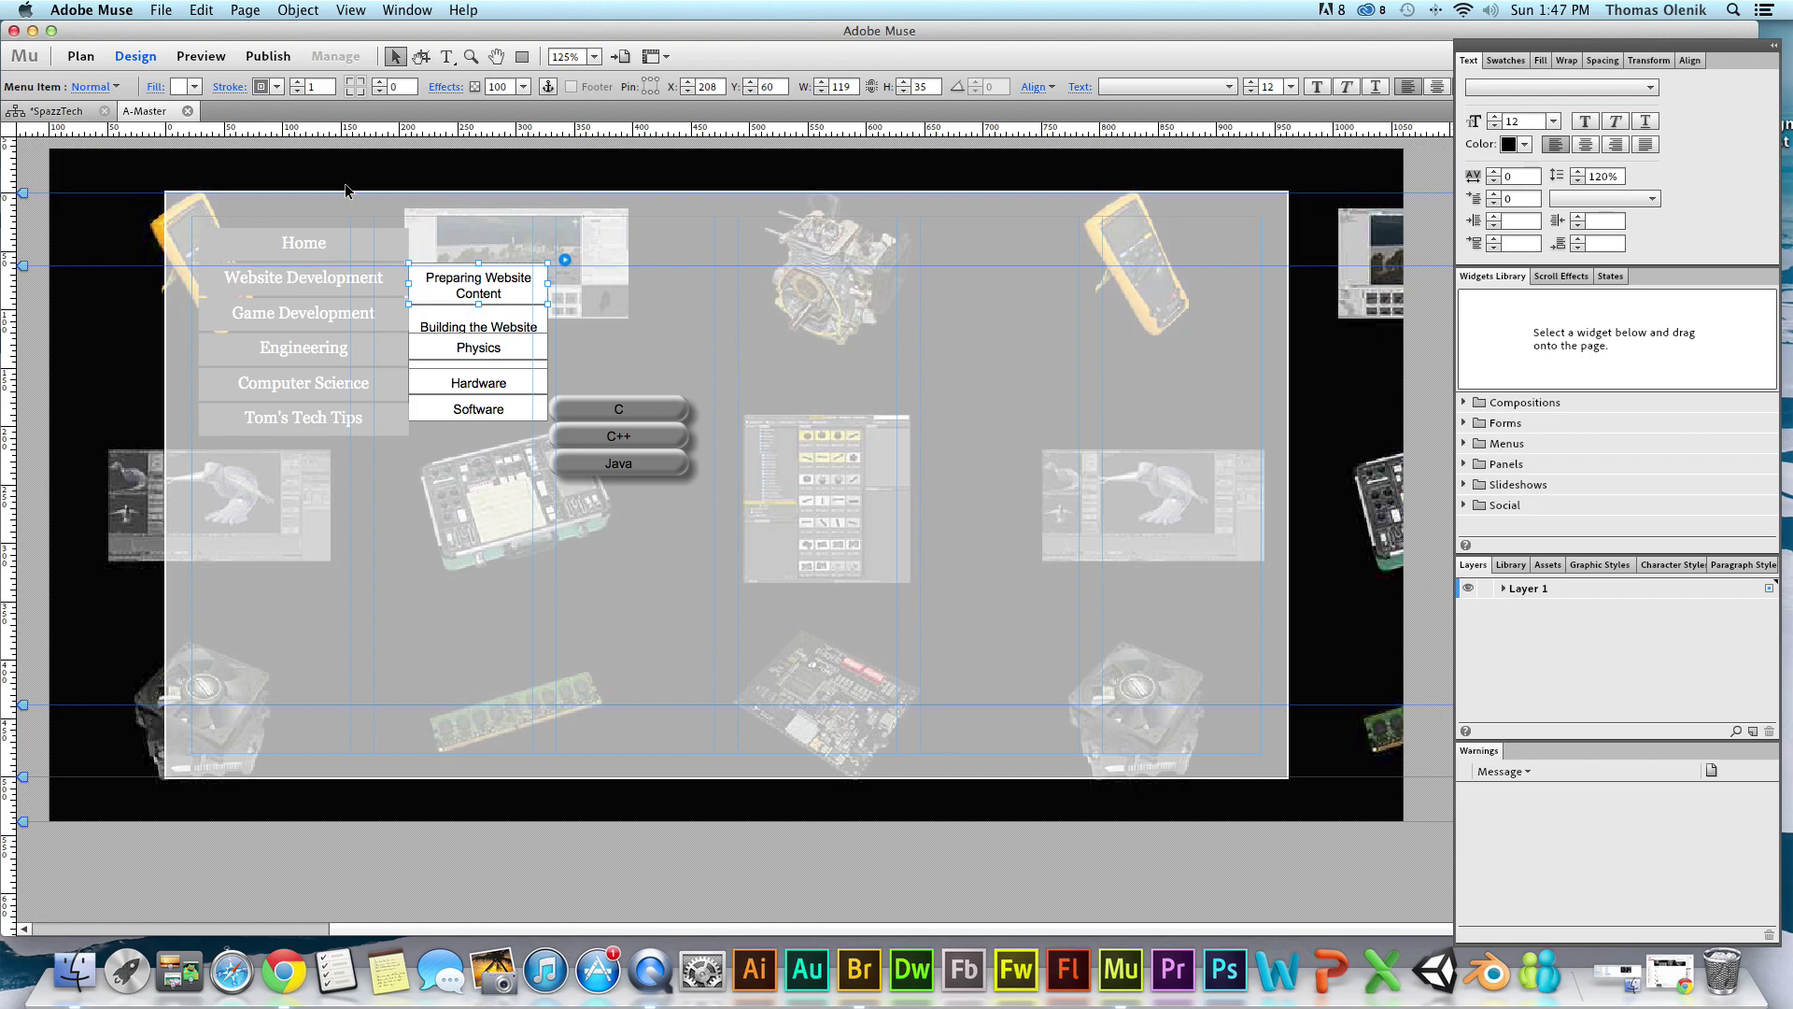
Fill the Website Development submenu items with grey 7F7F7F and set their stroke colour to black.
left_click(198, 86)
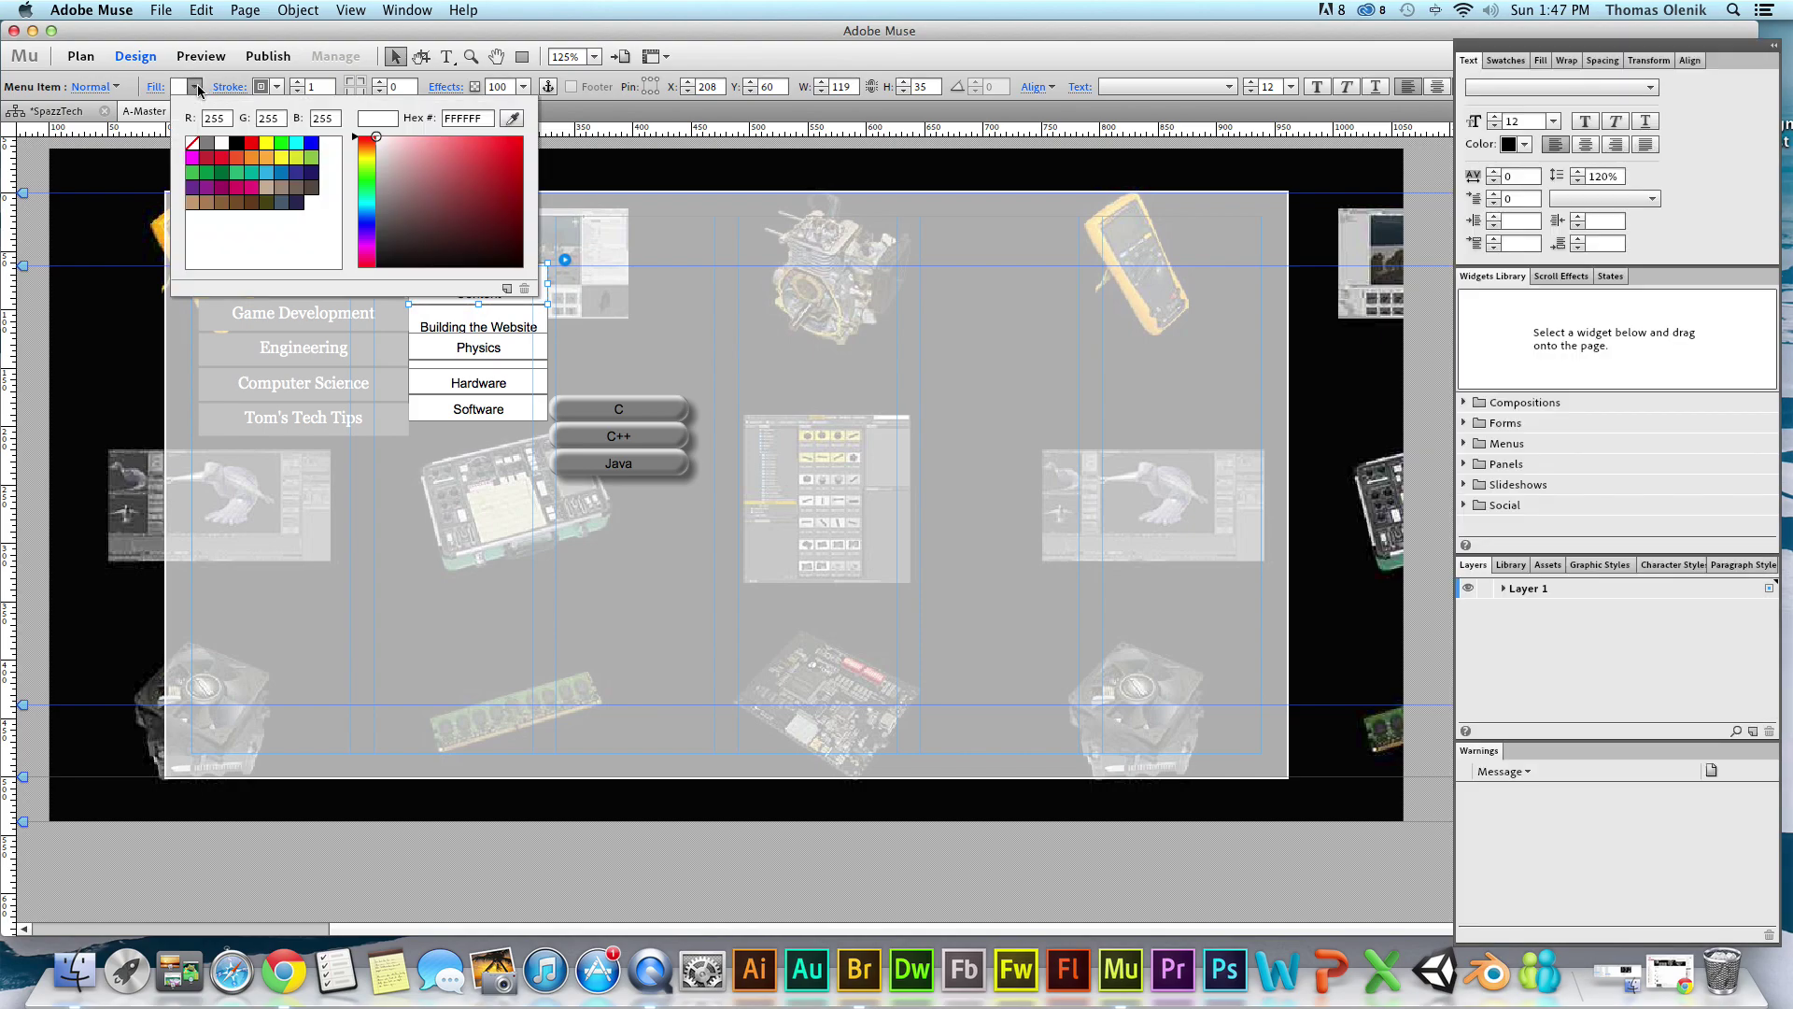
left_click(210, 140)
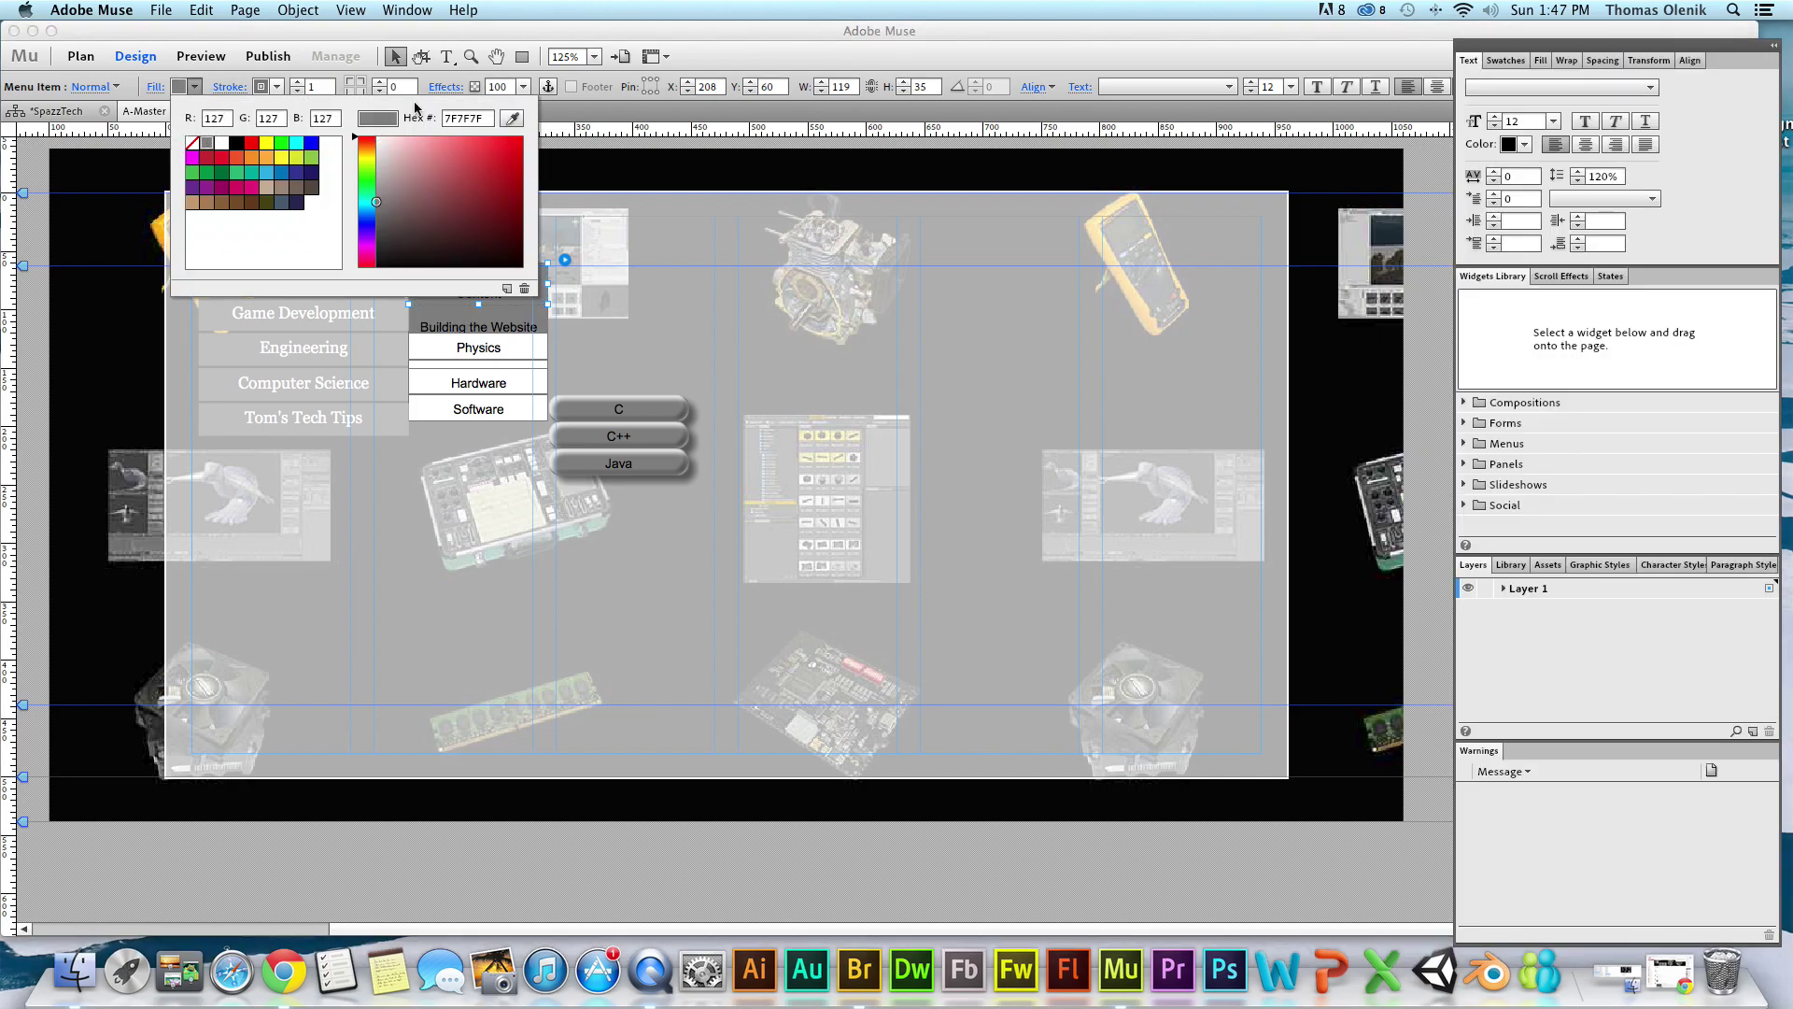
left_click(266, 87)
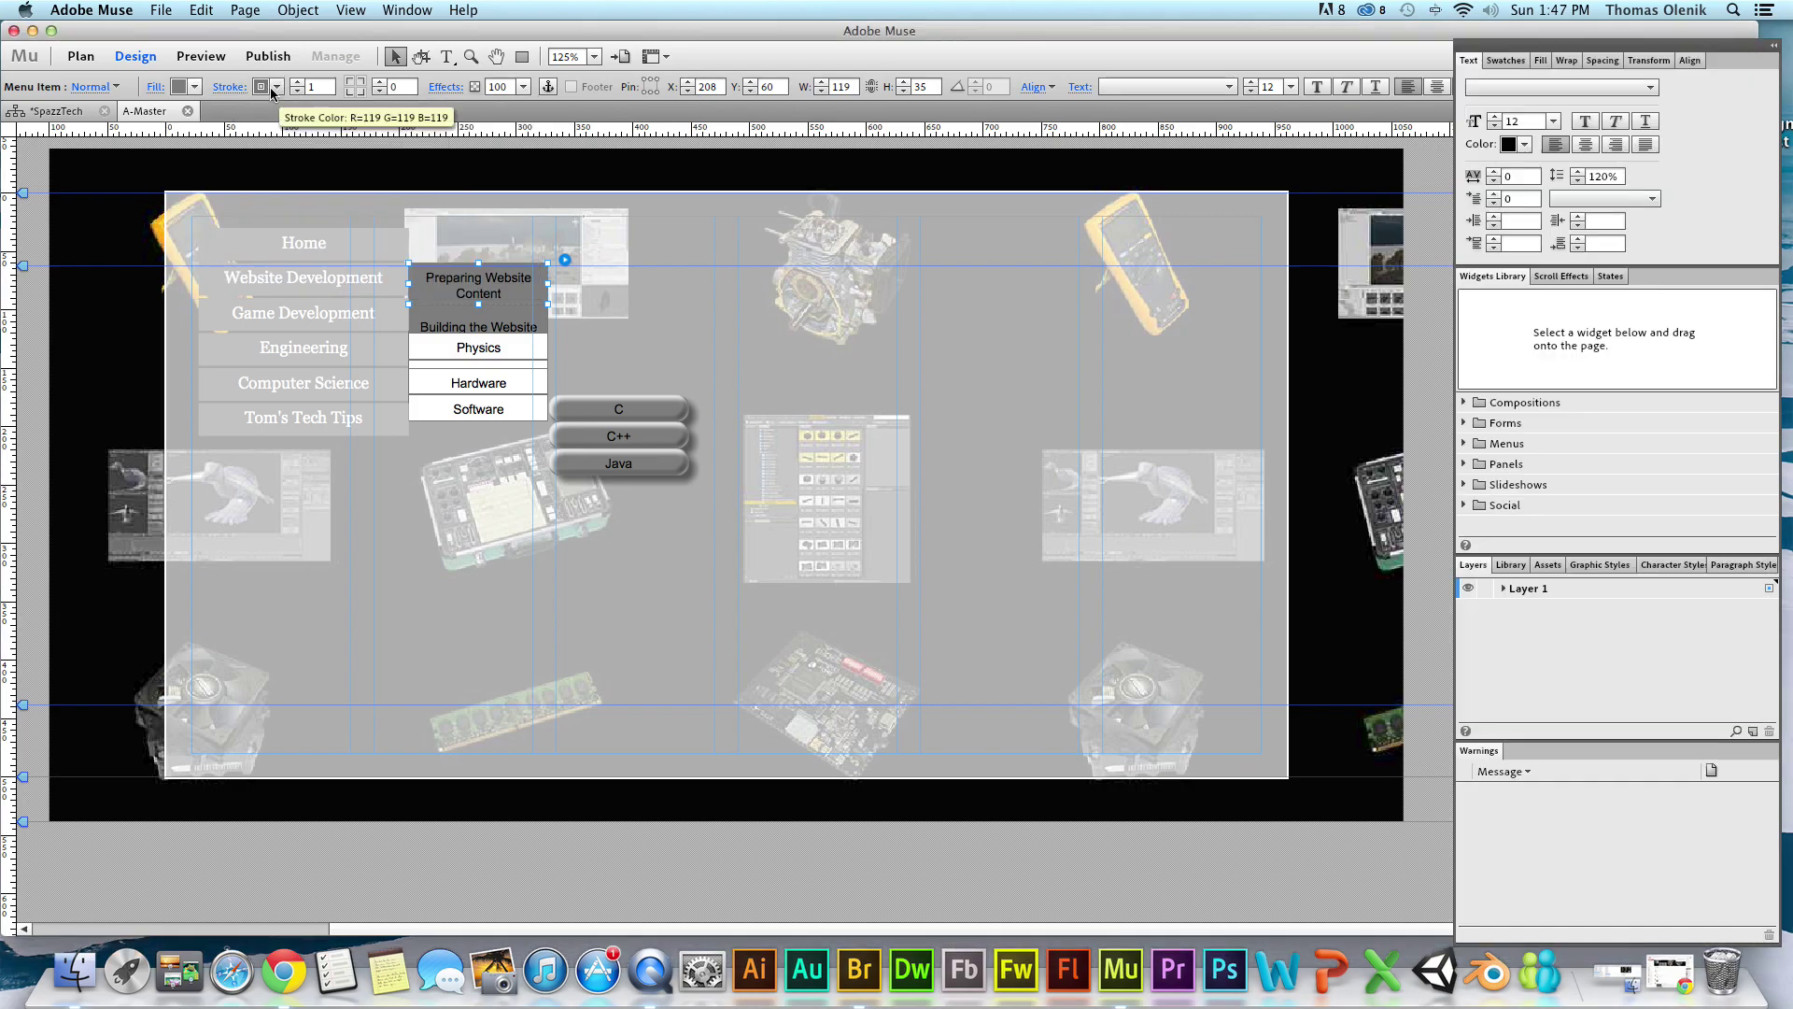
left_click(276, 87)
left_click(320, 144)
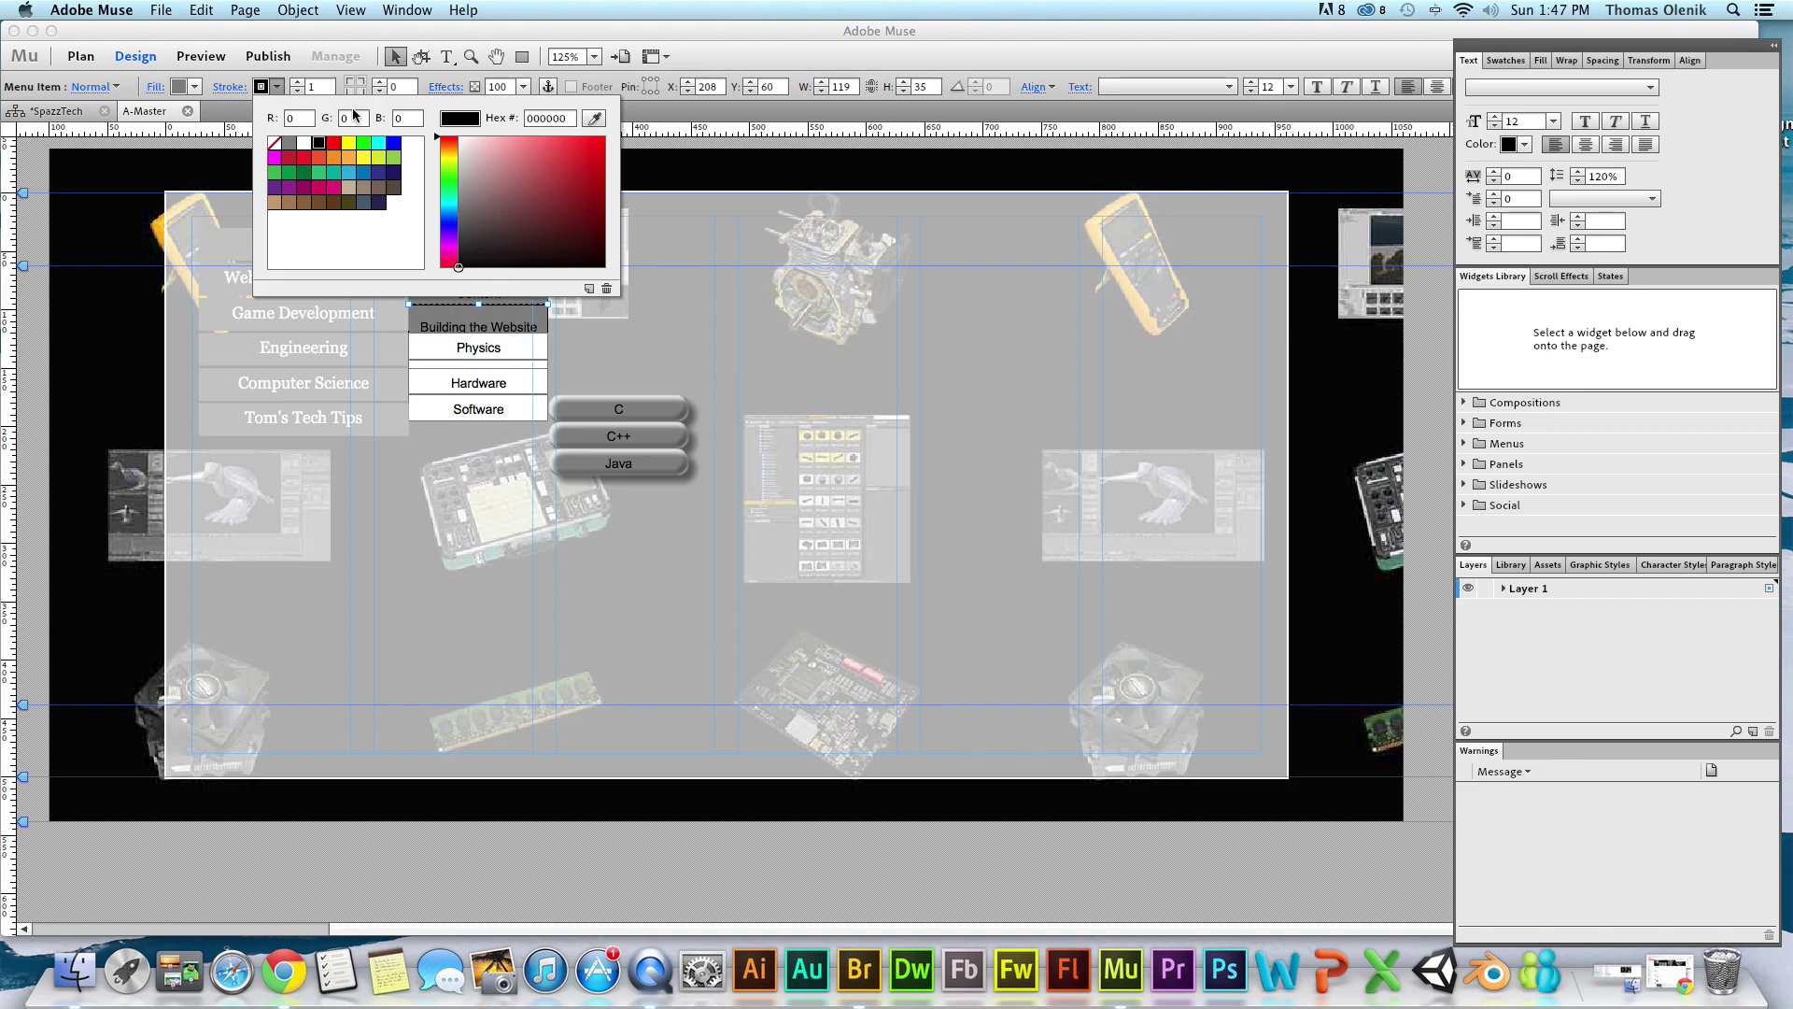
left_click(306, 86)
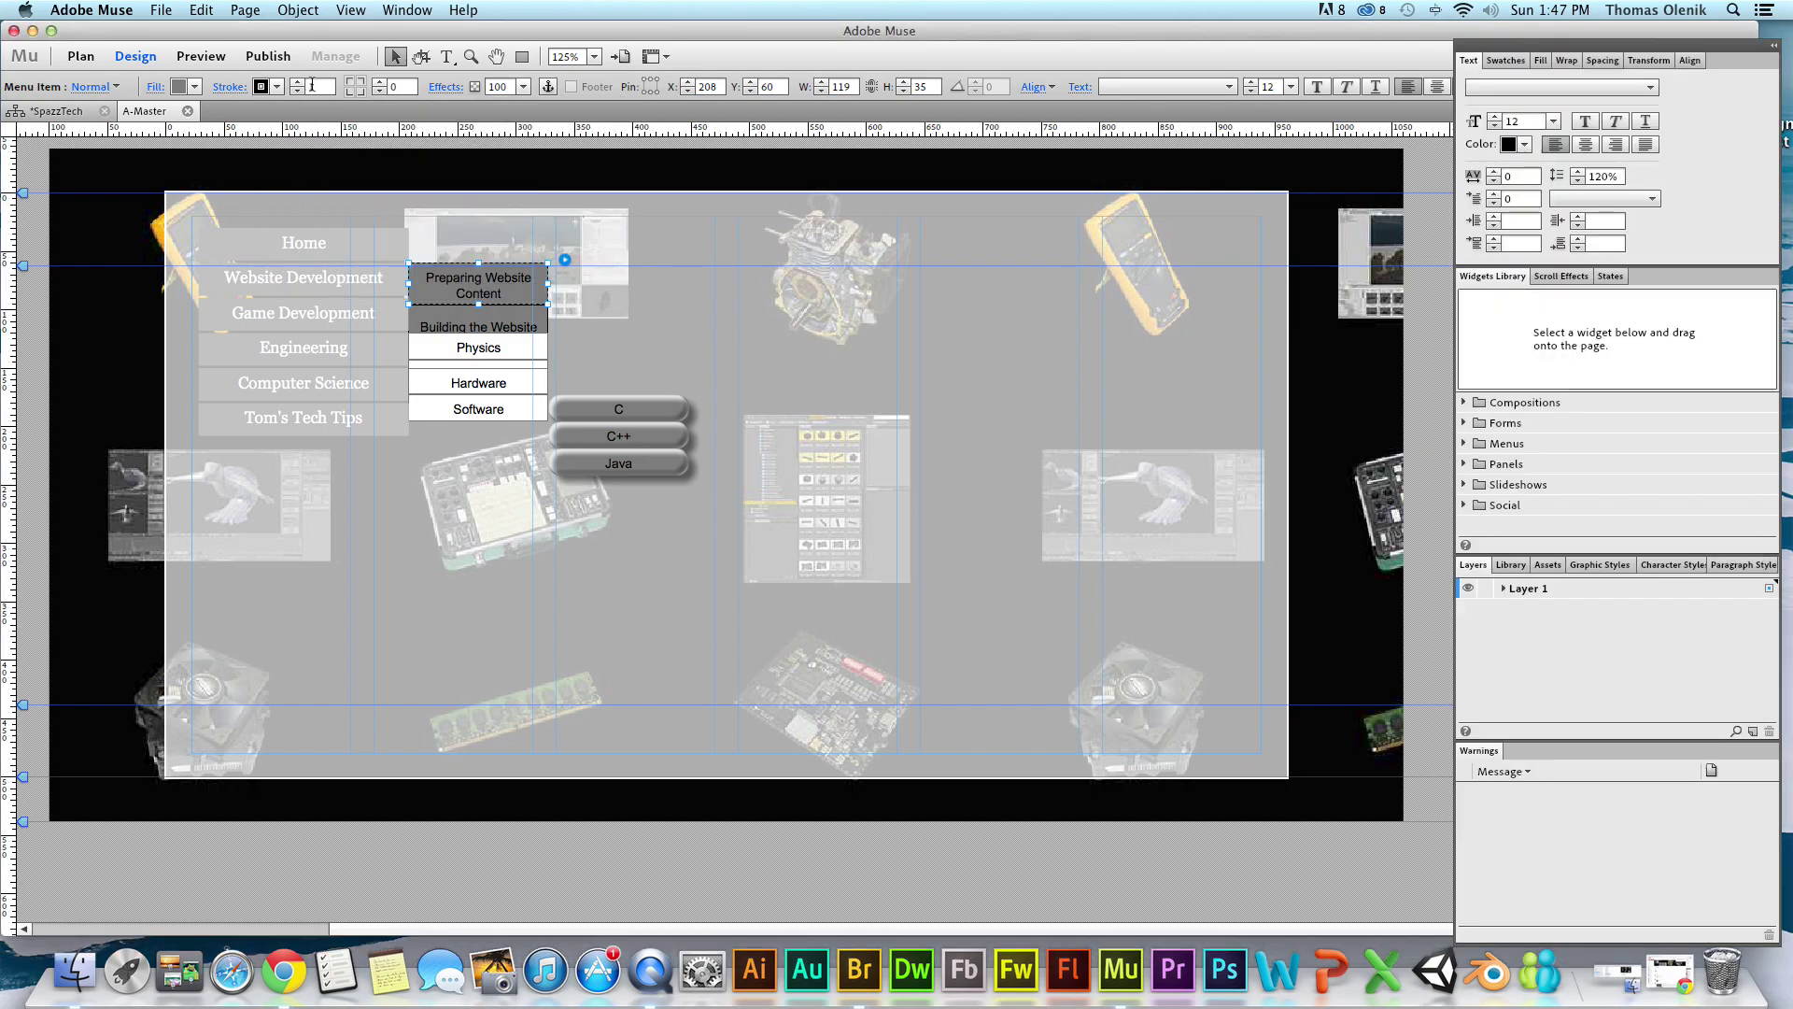
Round all corners of the Website Development submenu items with a radius of 20.
left_click(349, 86)
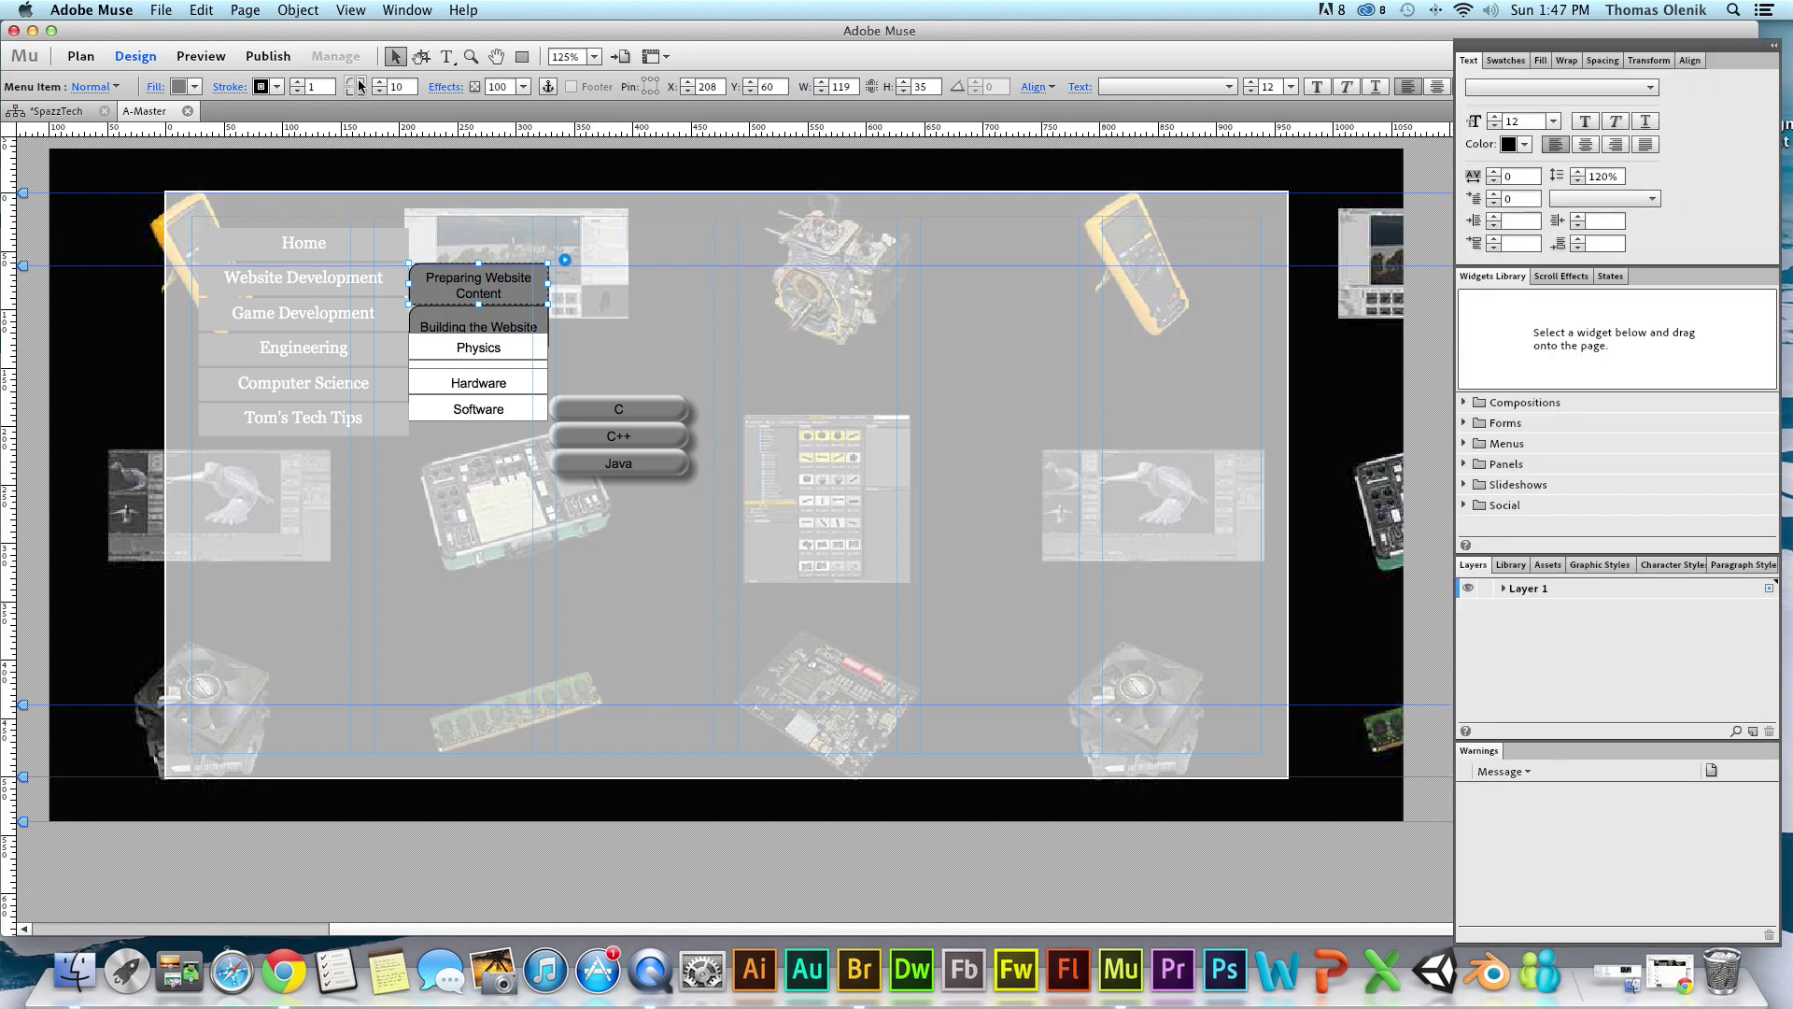
left_click(346, 91)
left_click(379, 82)
left_click(379, 82)
left_click(380, 82)
left_click(379, 83)
left_click(380, 82)
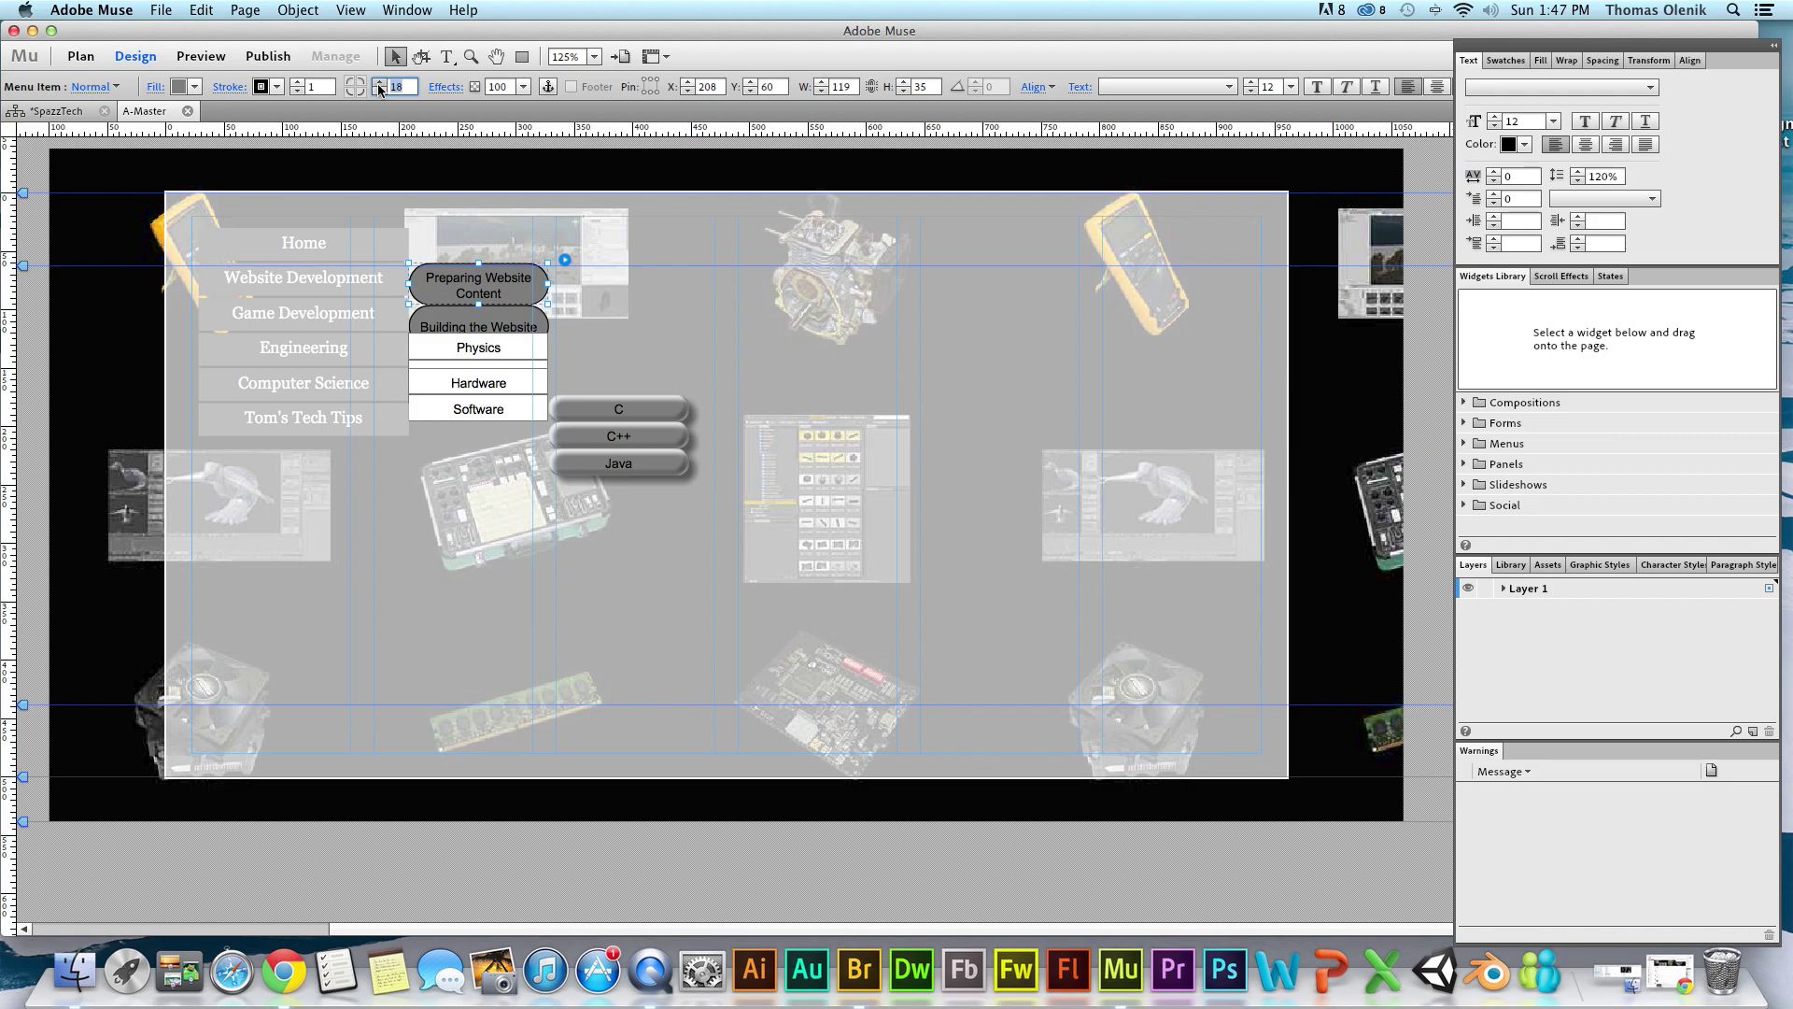
left_click(379, 83)
Turn on the shadow and bevel effects for the Website Development submenu items.
left_click(443, 87)
left_click(442, 87)
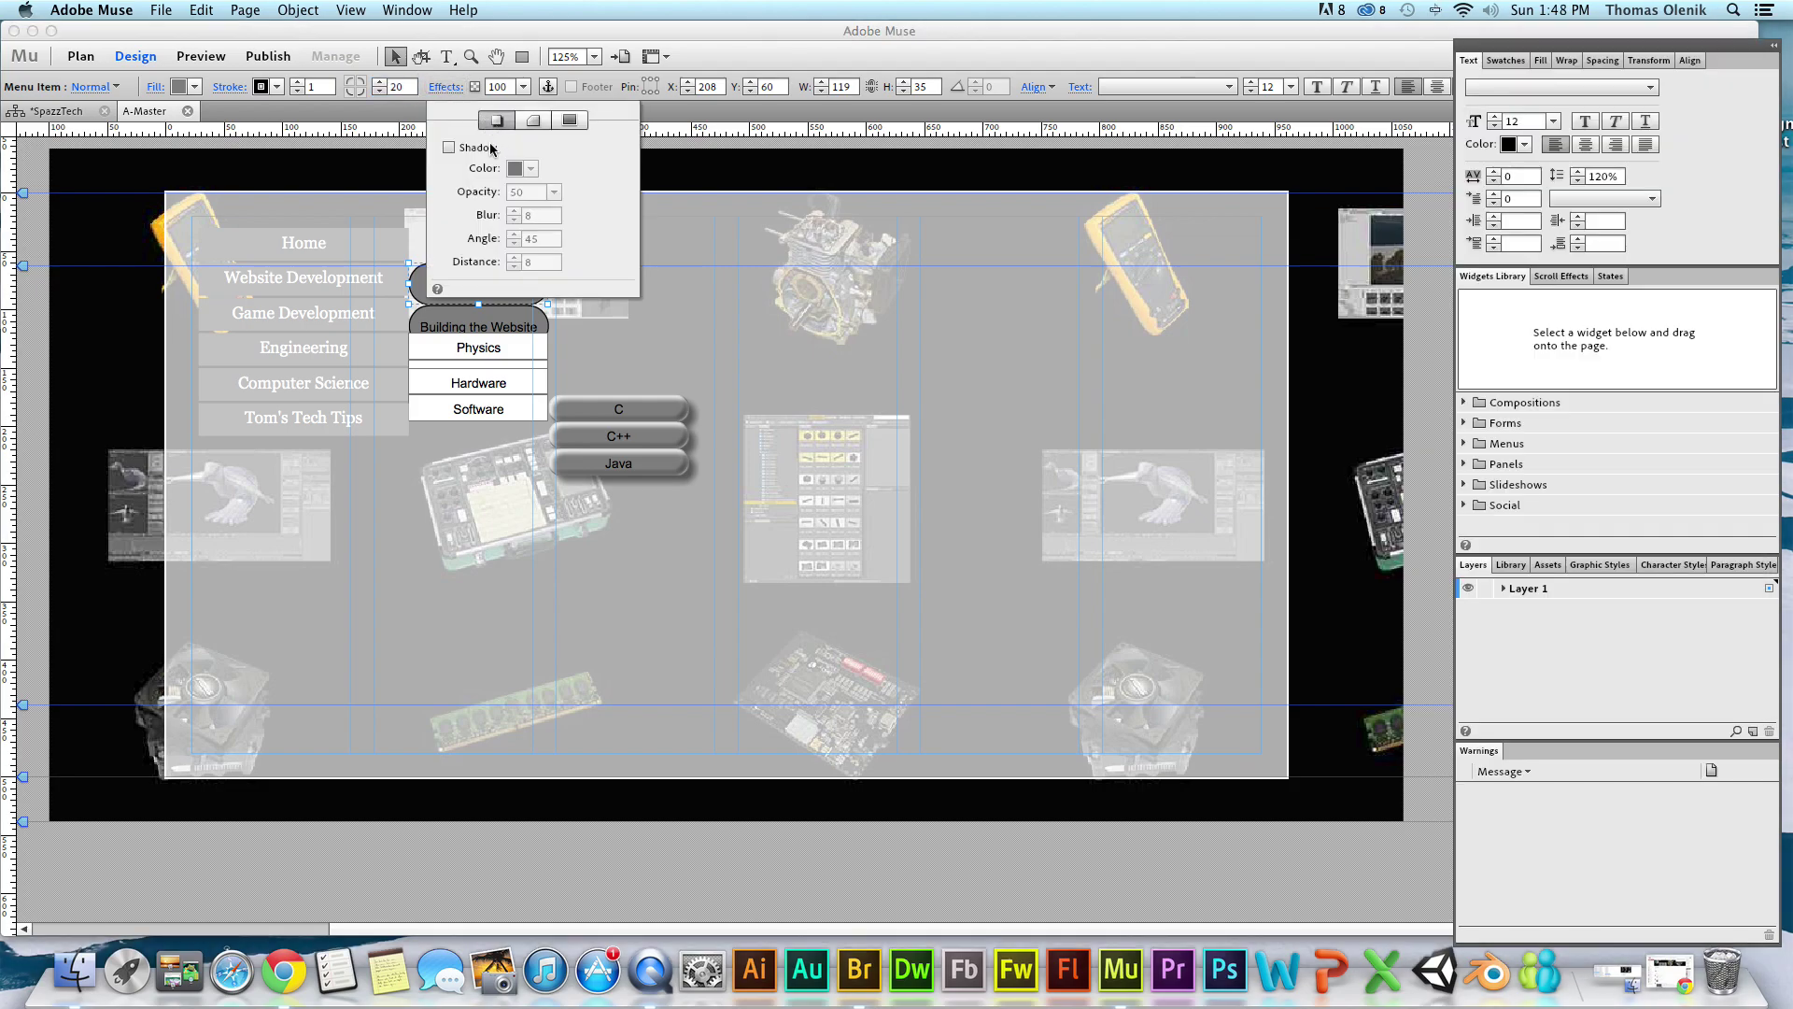
left_click(450, 148)
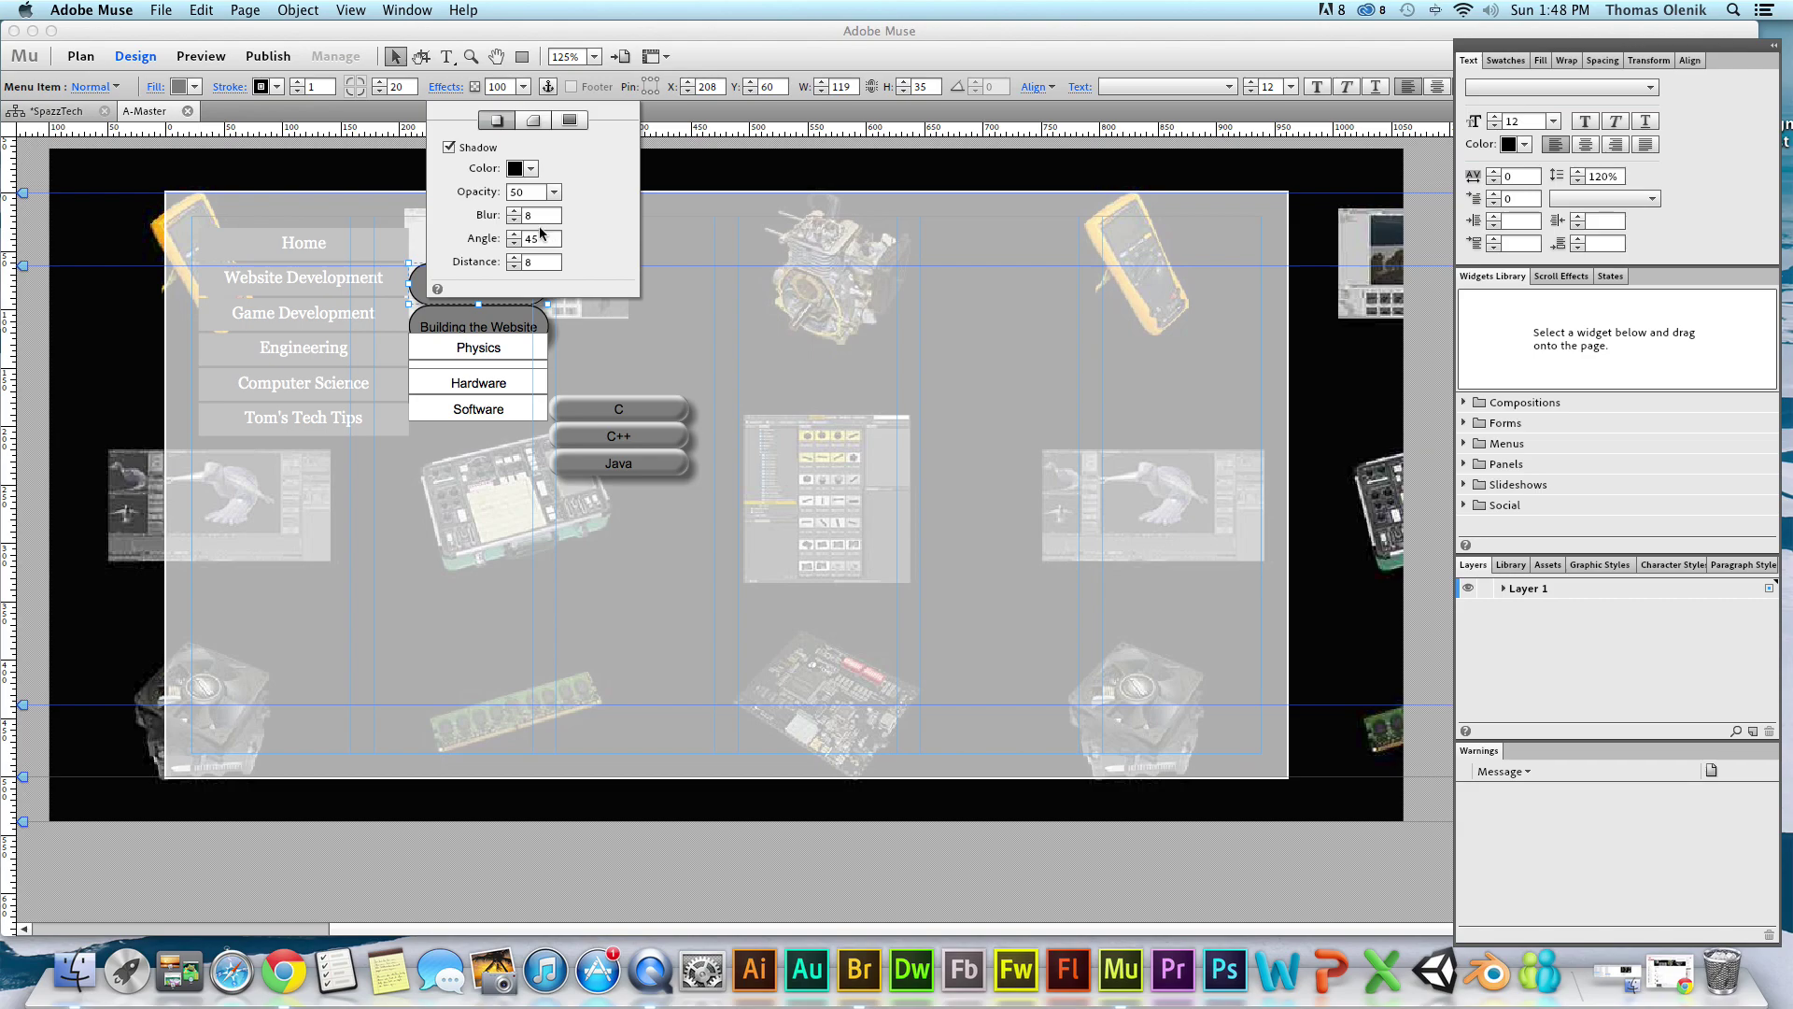
left_click(533, 120)
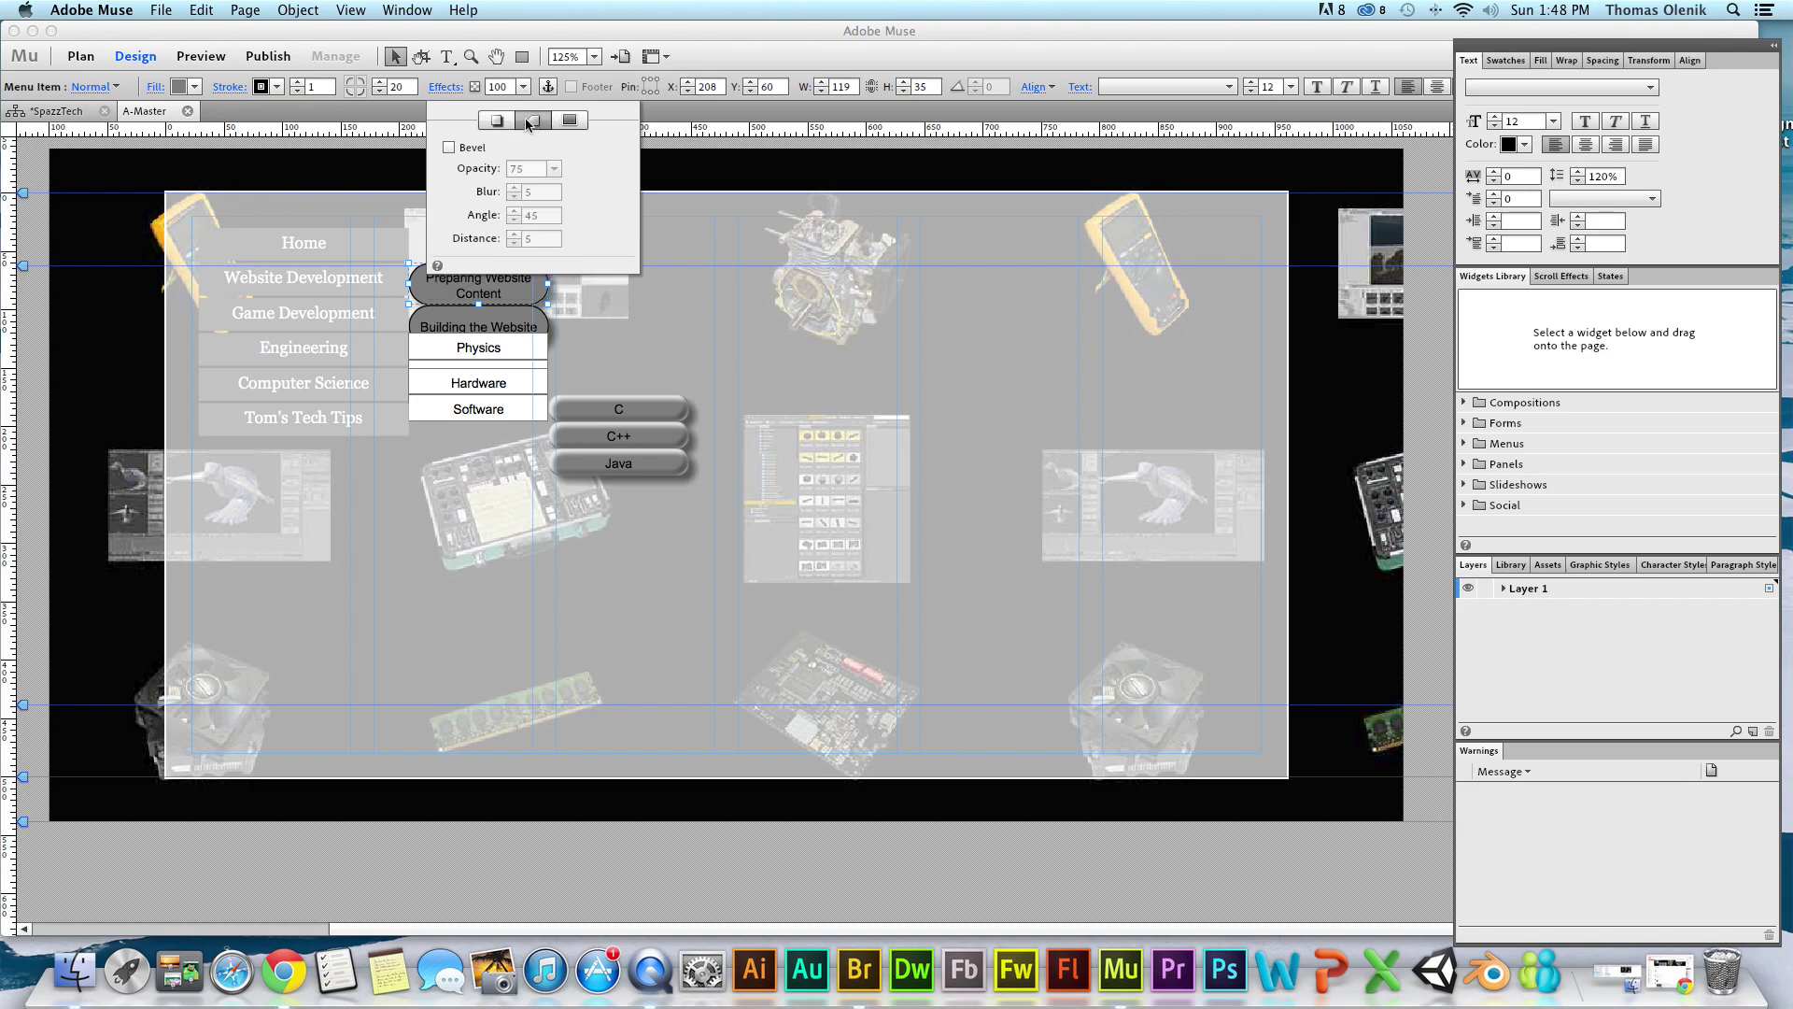
left_click(449, 147)
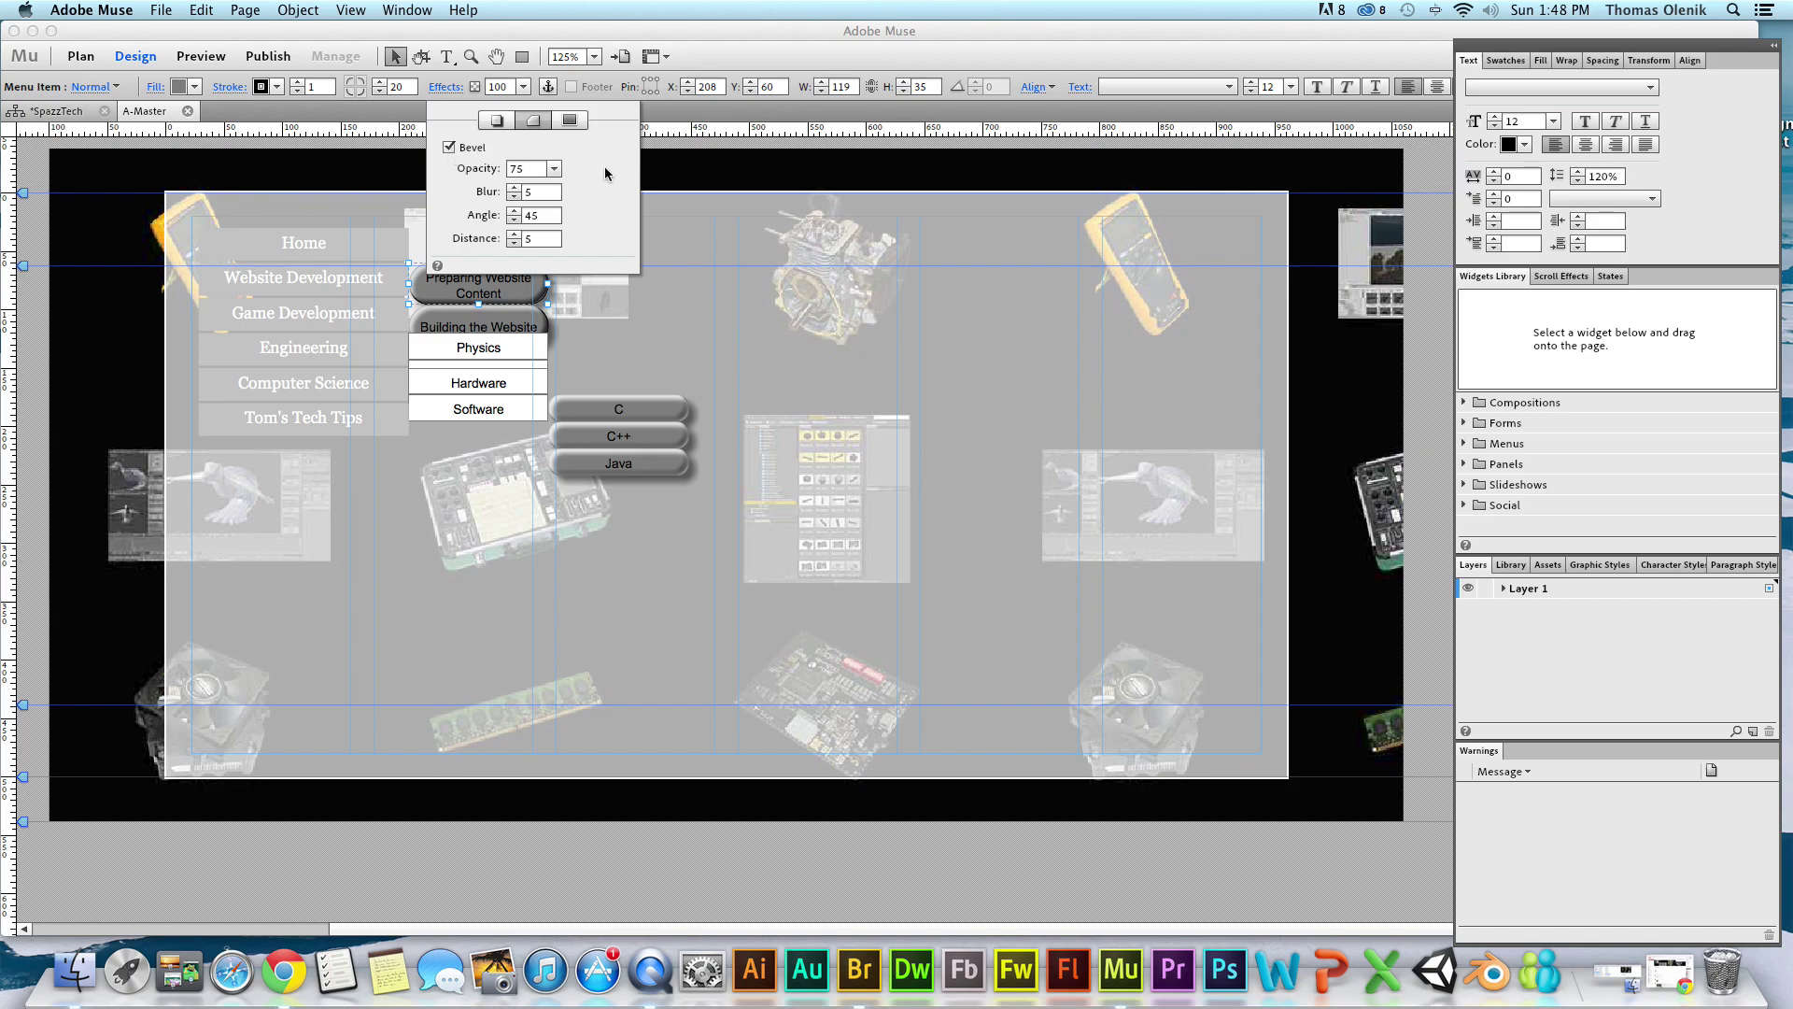
Add a glow with the inner glow option to the Website Development submenu items.
left_click(585, 120)
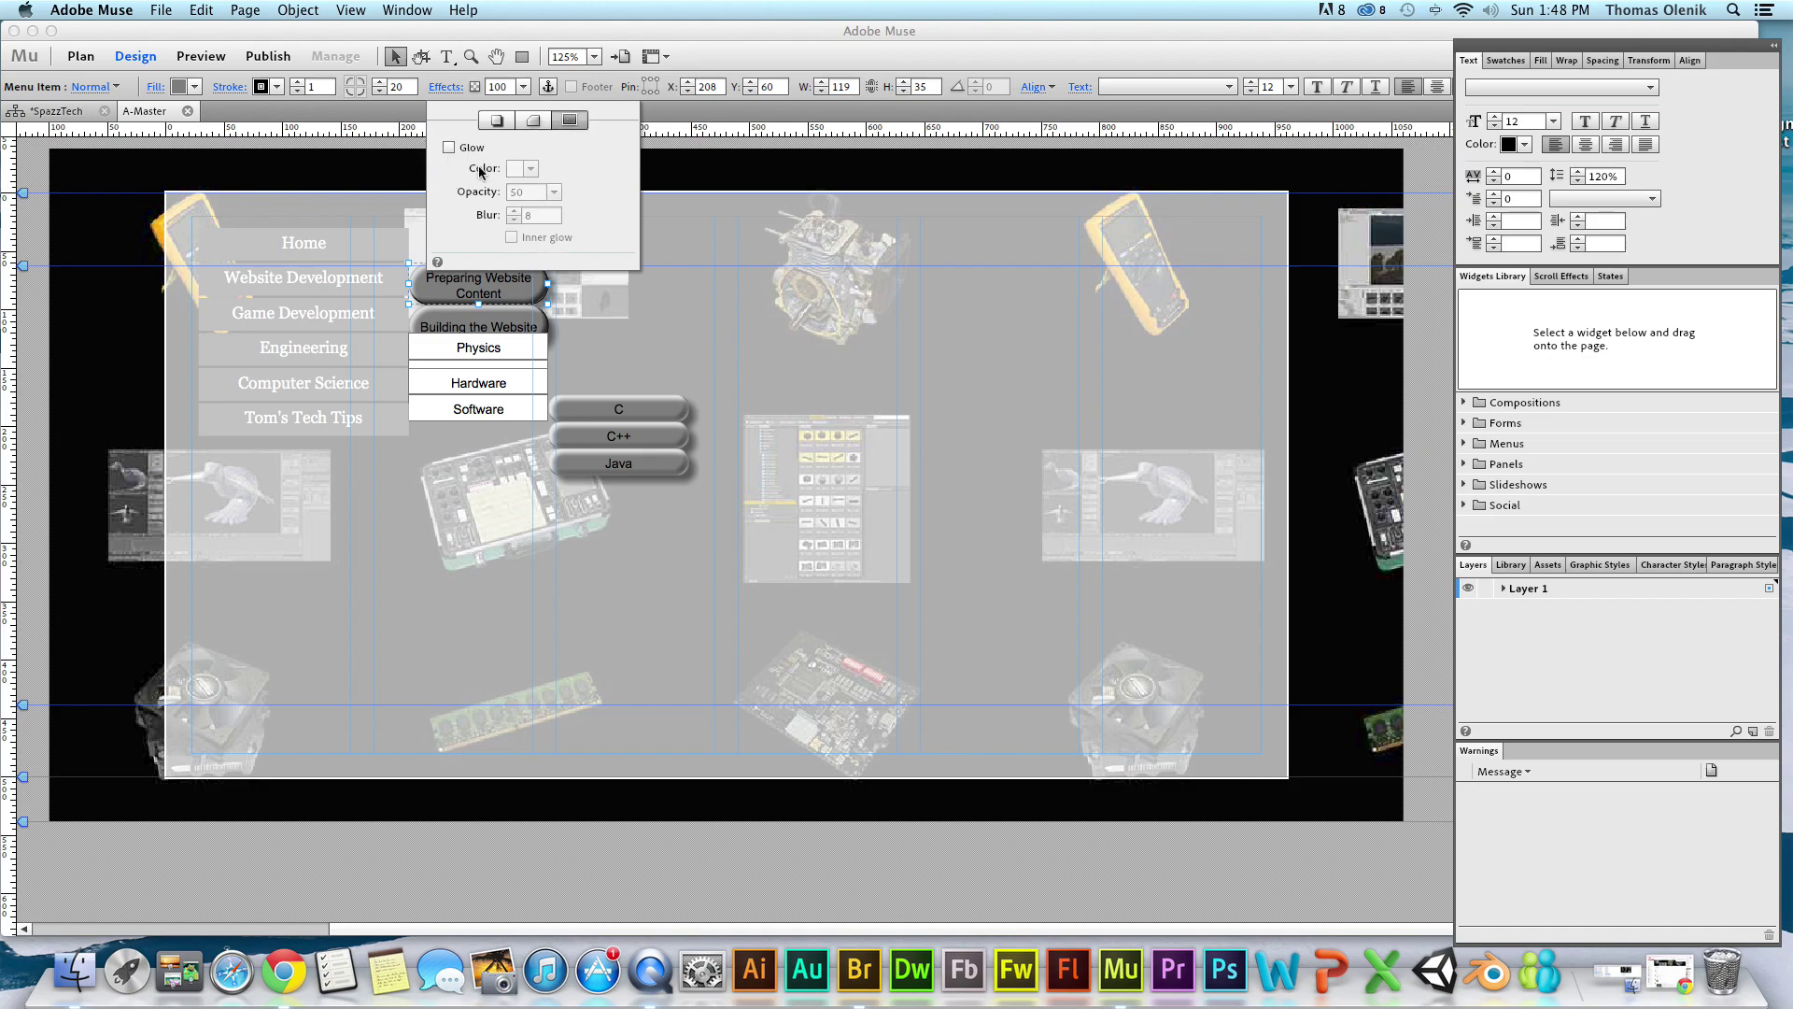
left_click(449, 147)
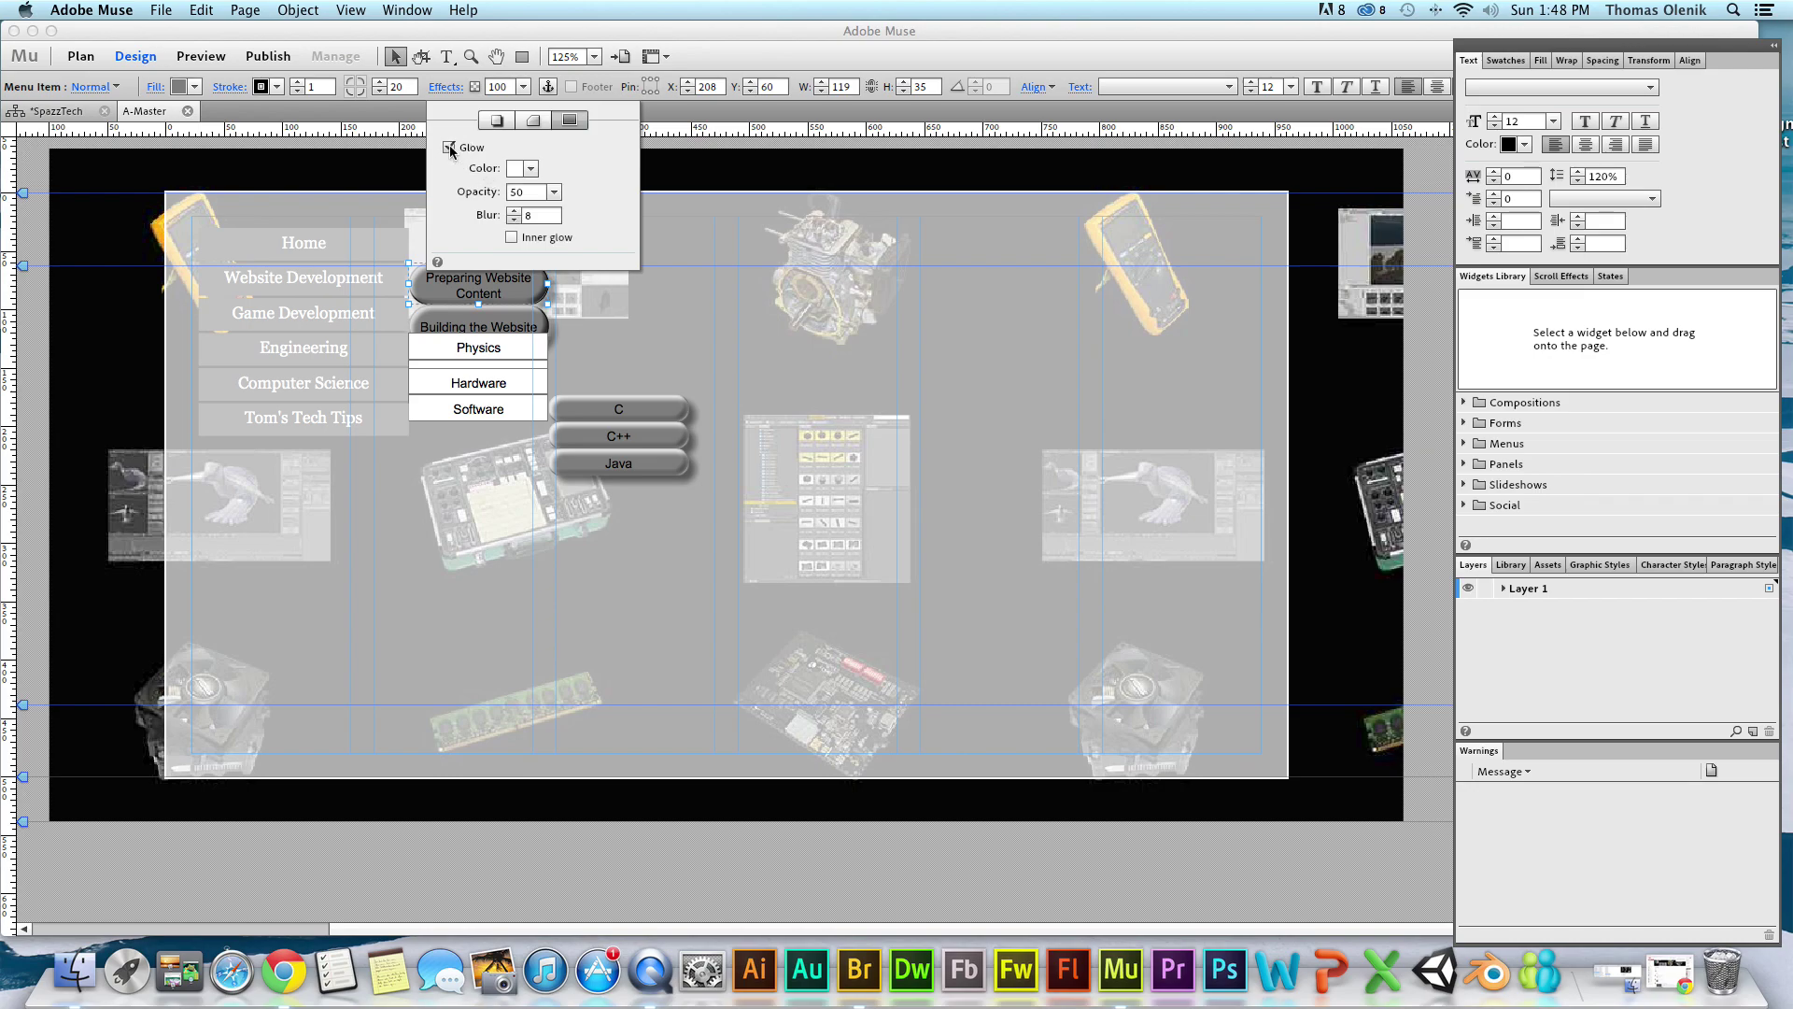
left_click(512, 238)
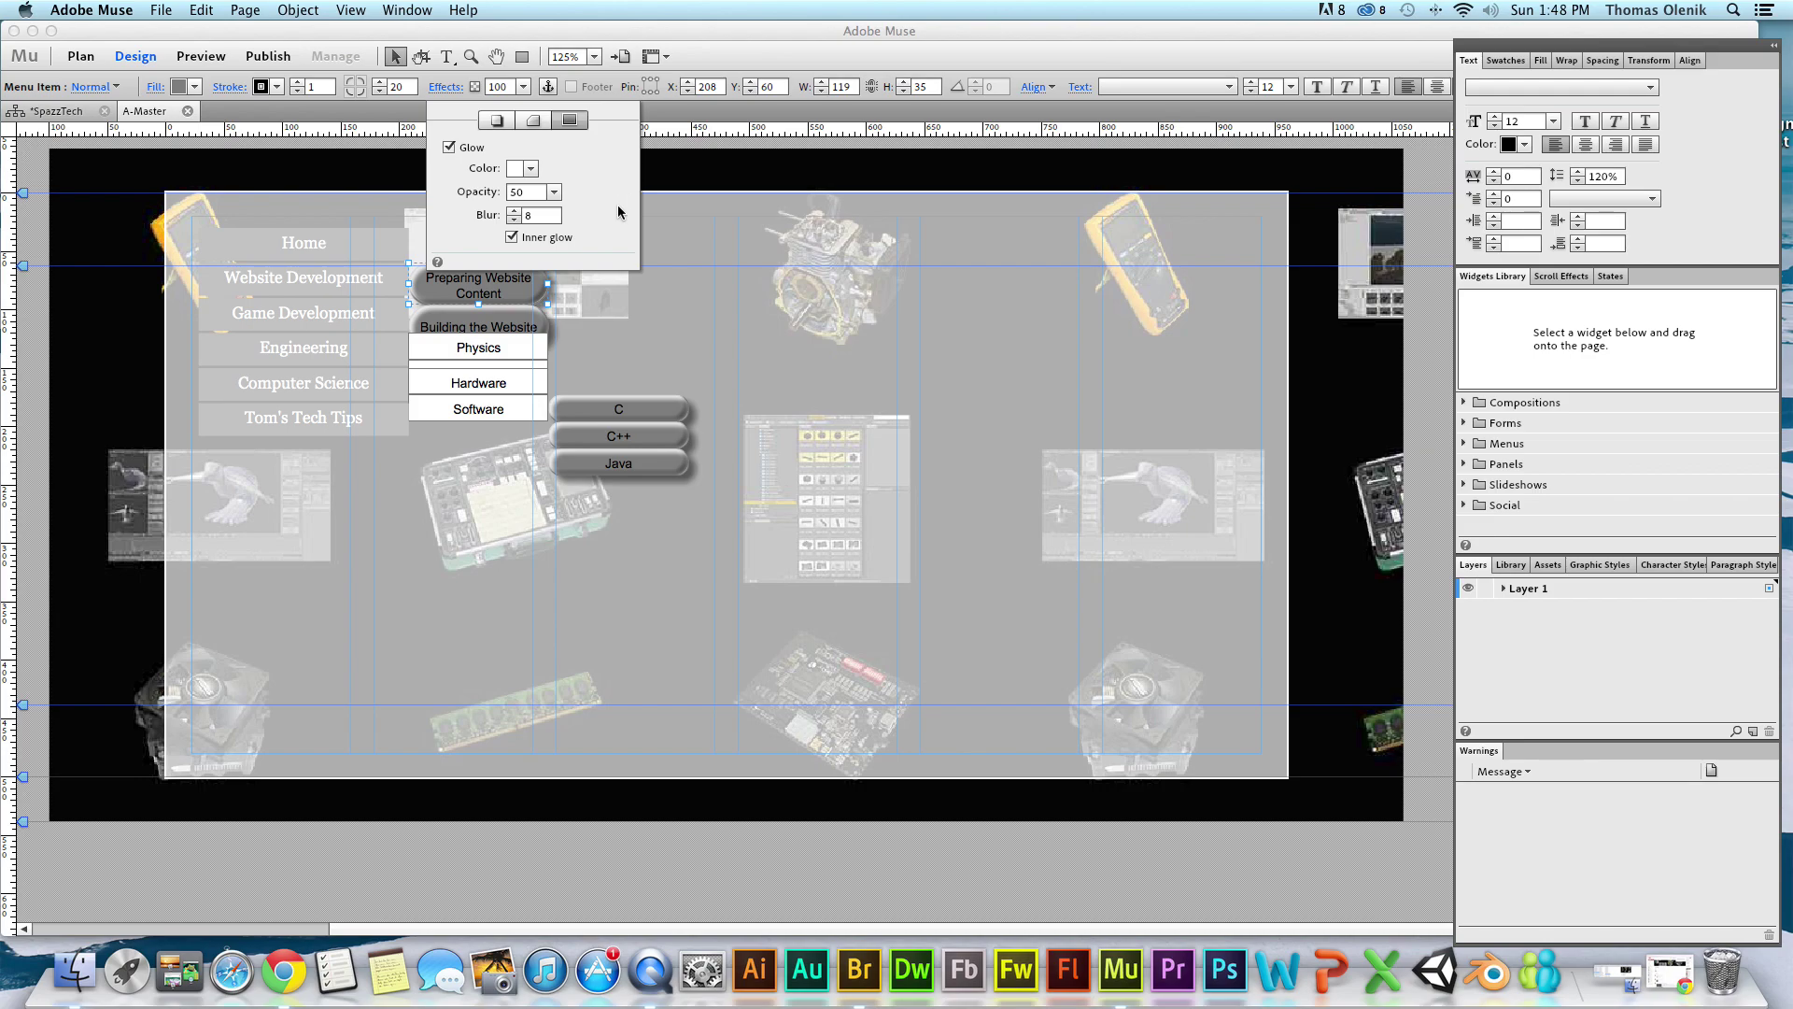
left_click(865, 362)
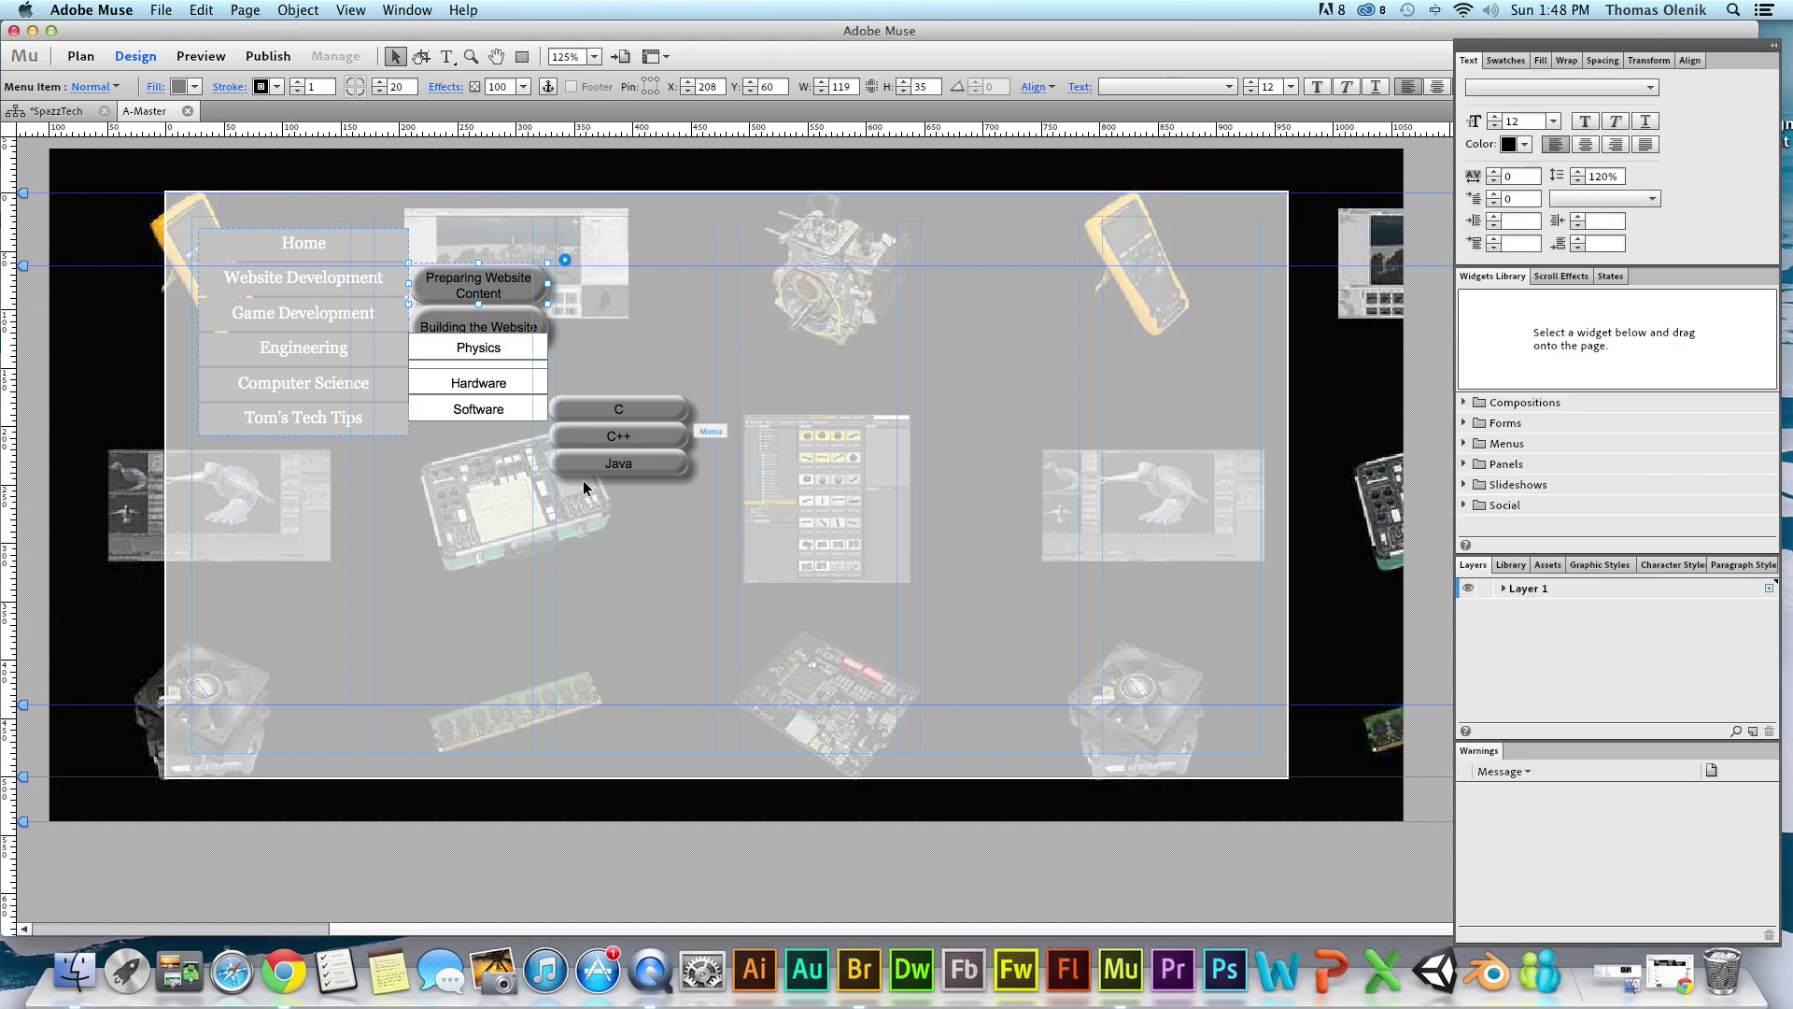
left_click(445, 360)
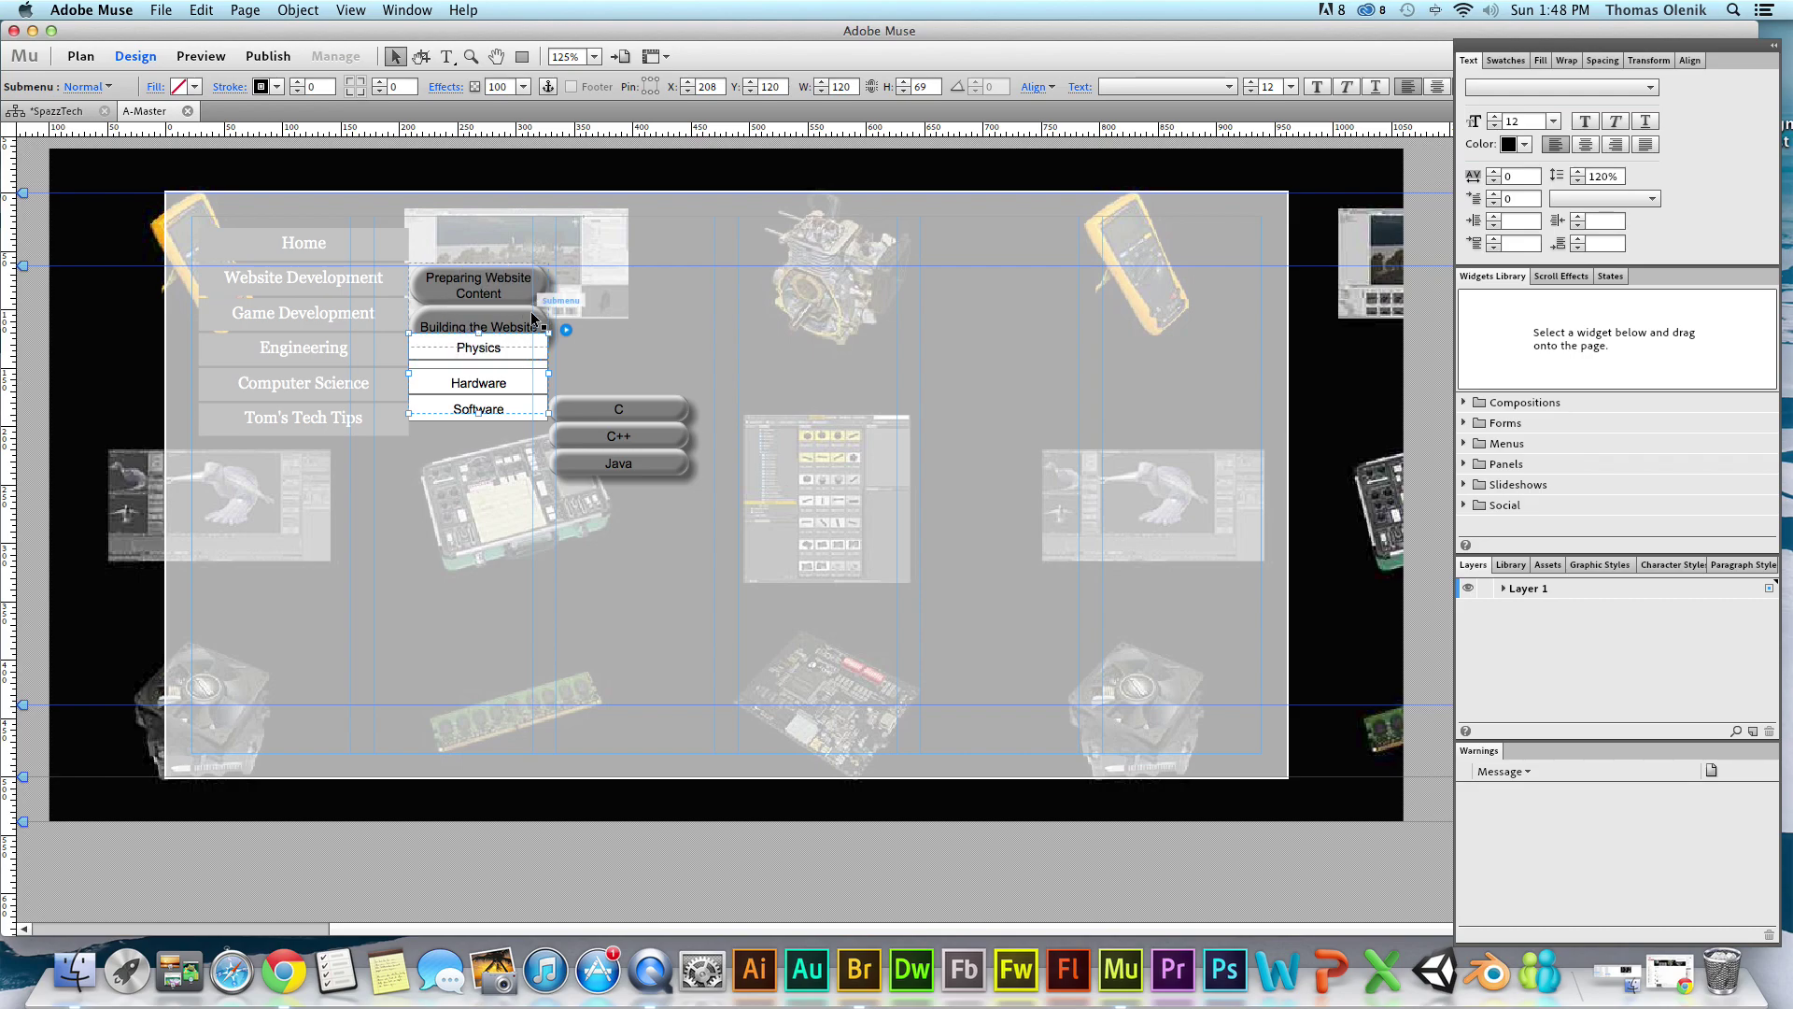
left_click(566, 330)
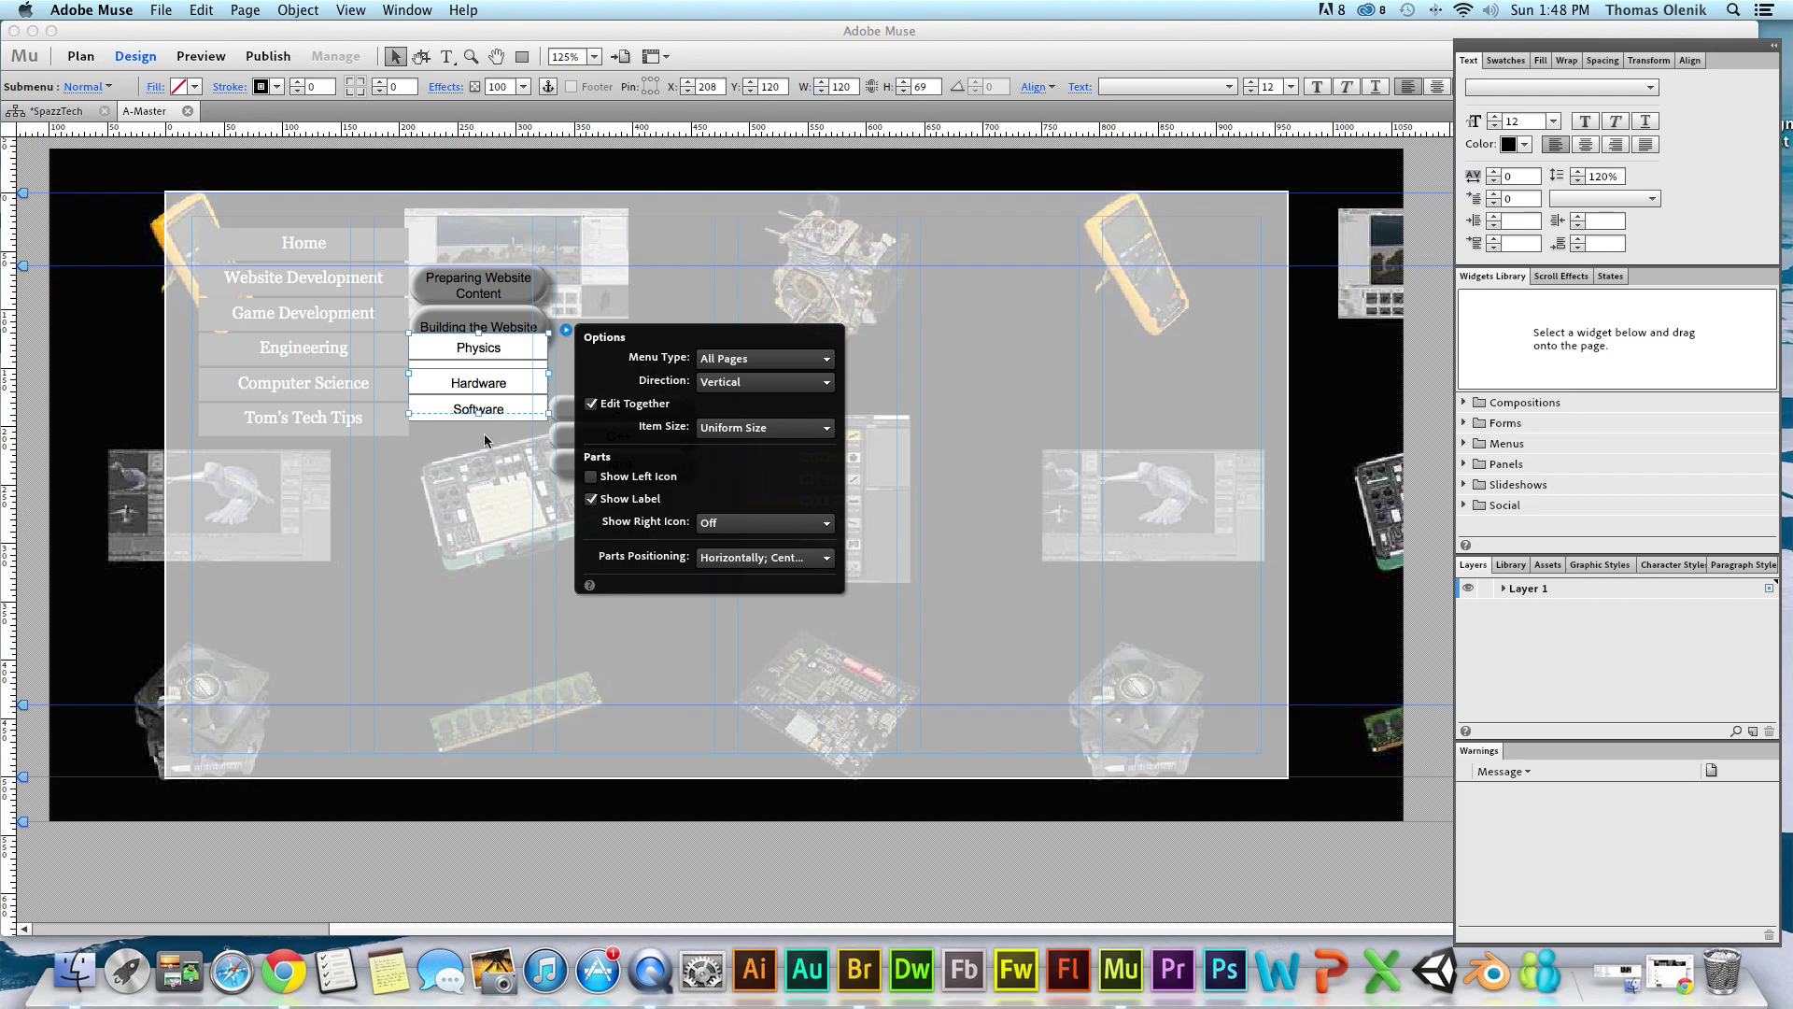
left_click(477, 354)
left_click(484, 352)
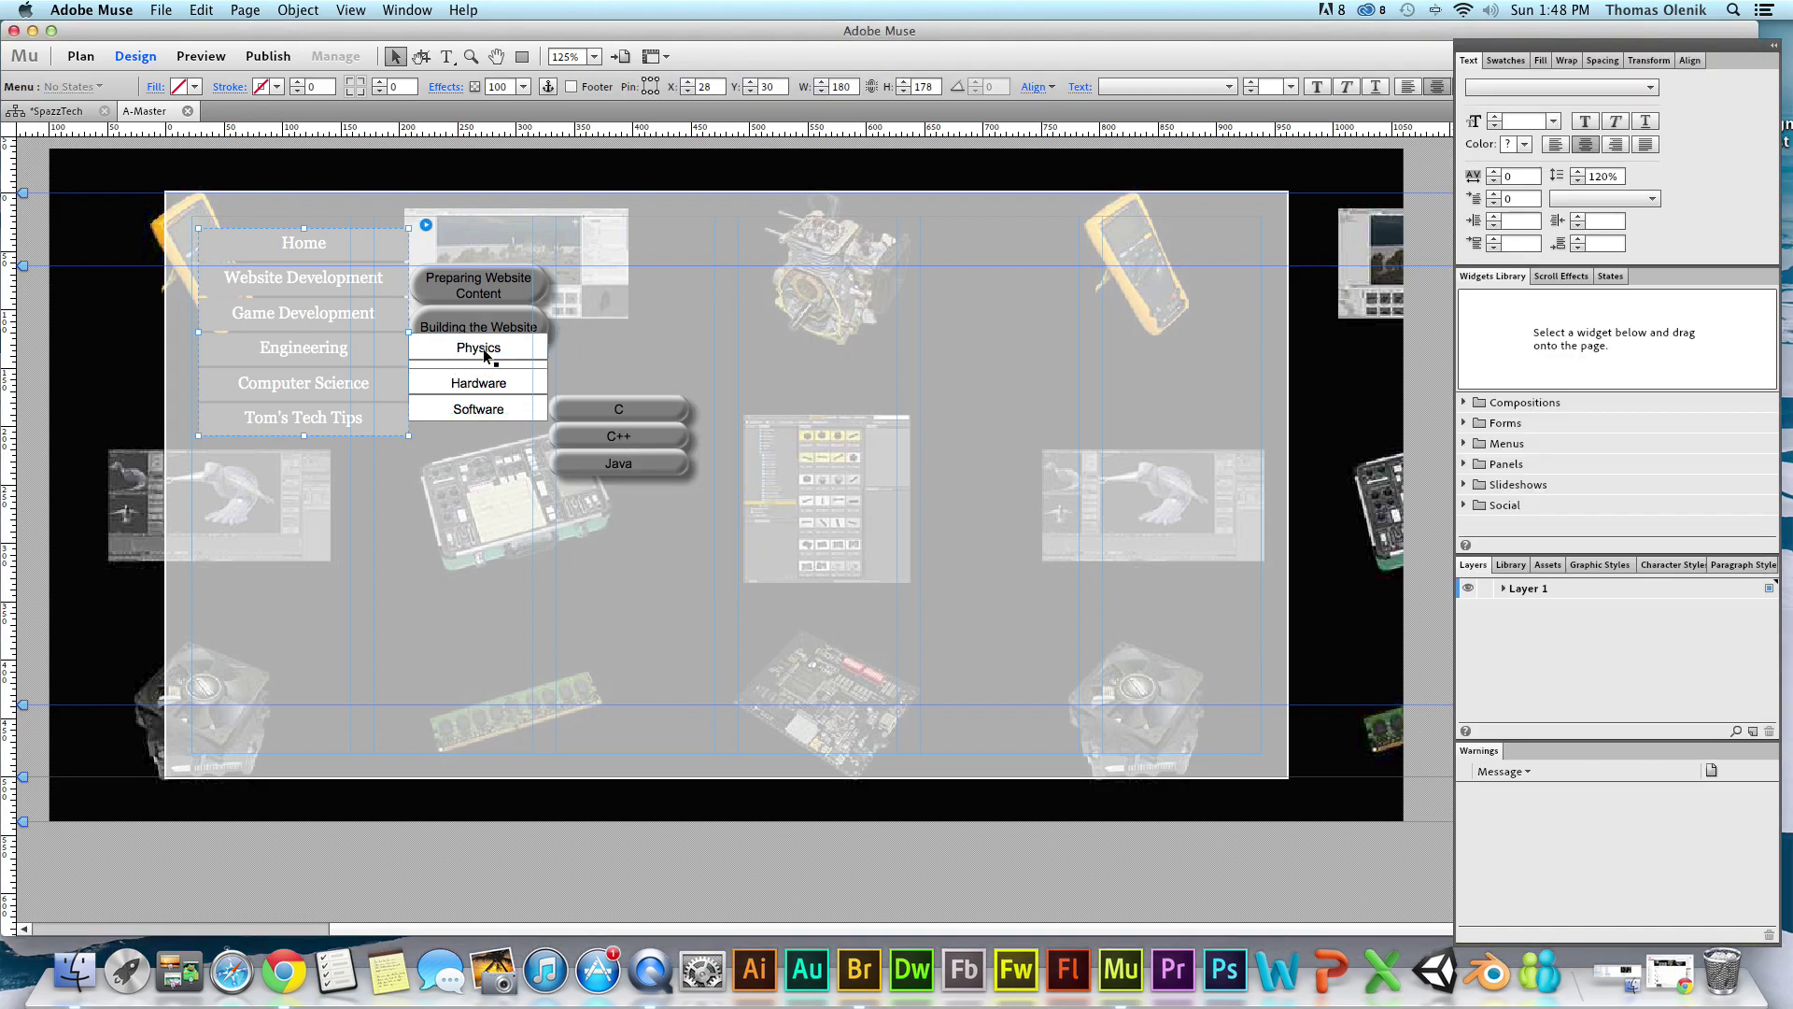
left_click(483, 352)
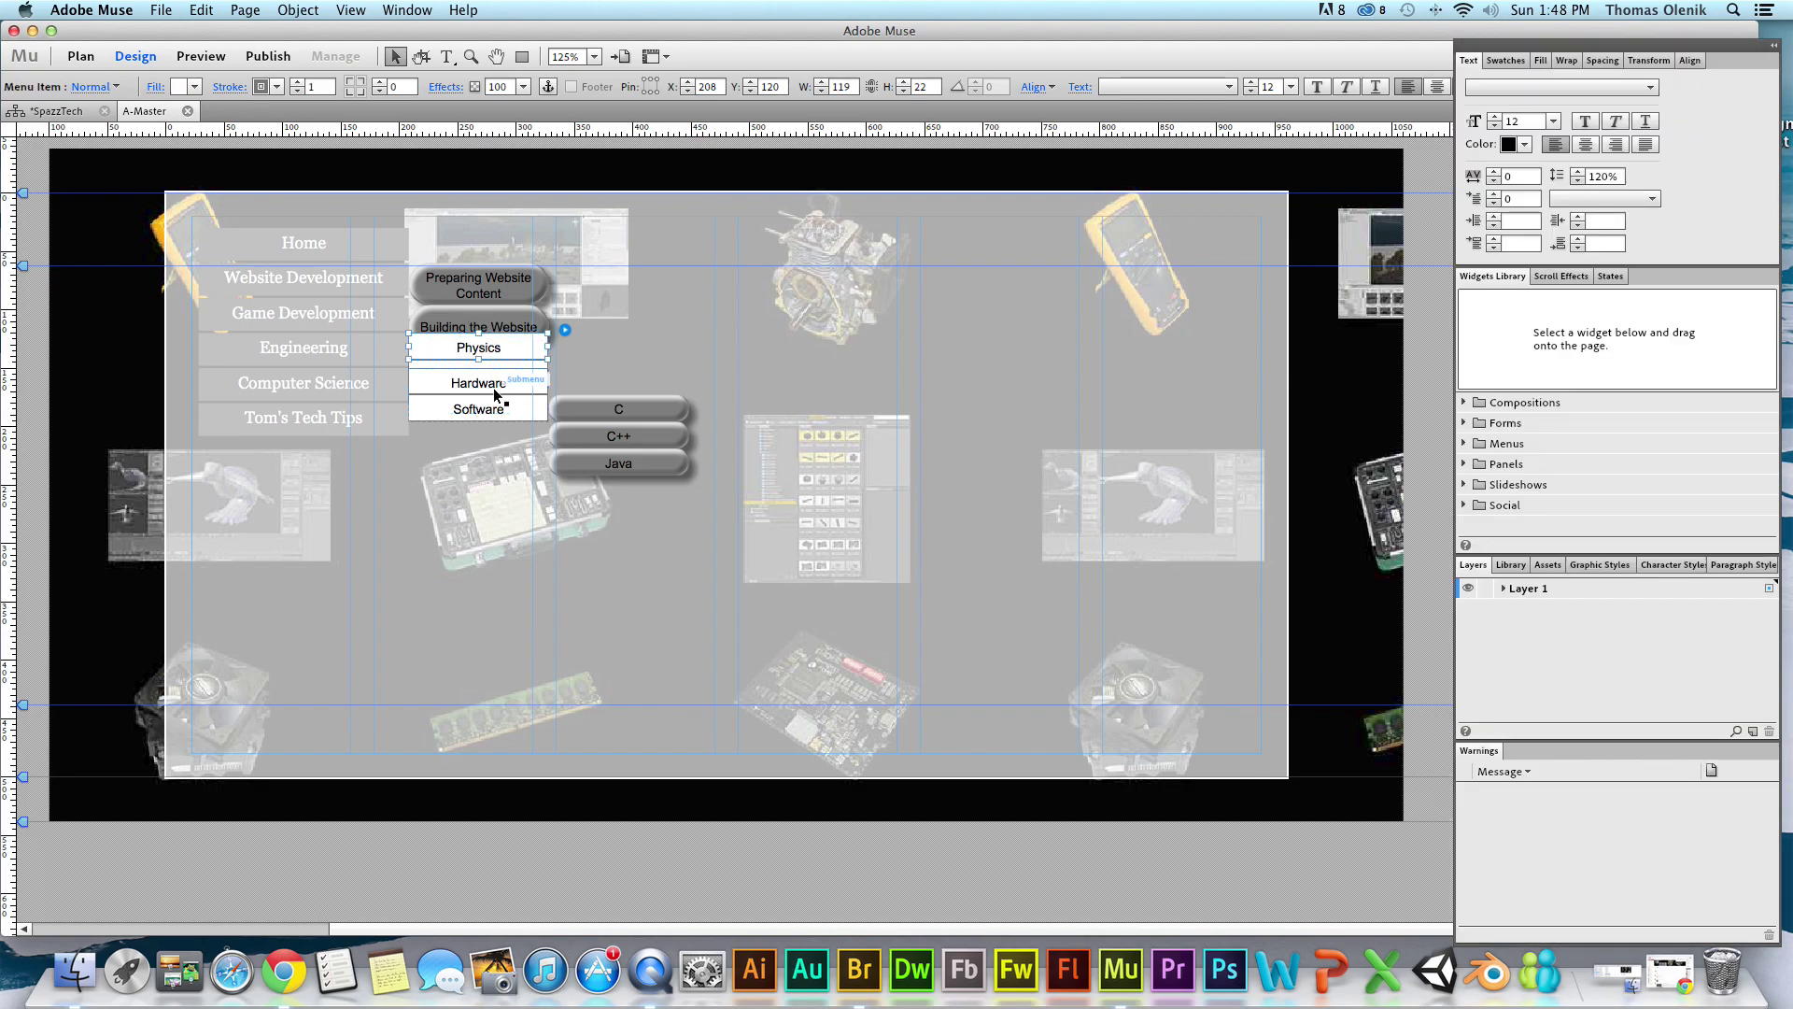
left_click(483, 326)
left_click(483, 326)
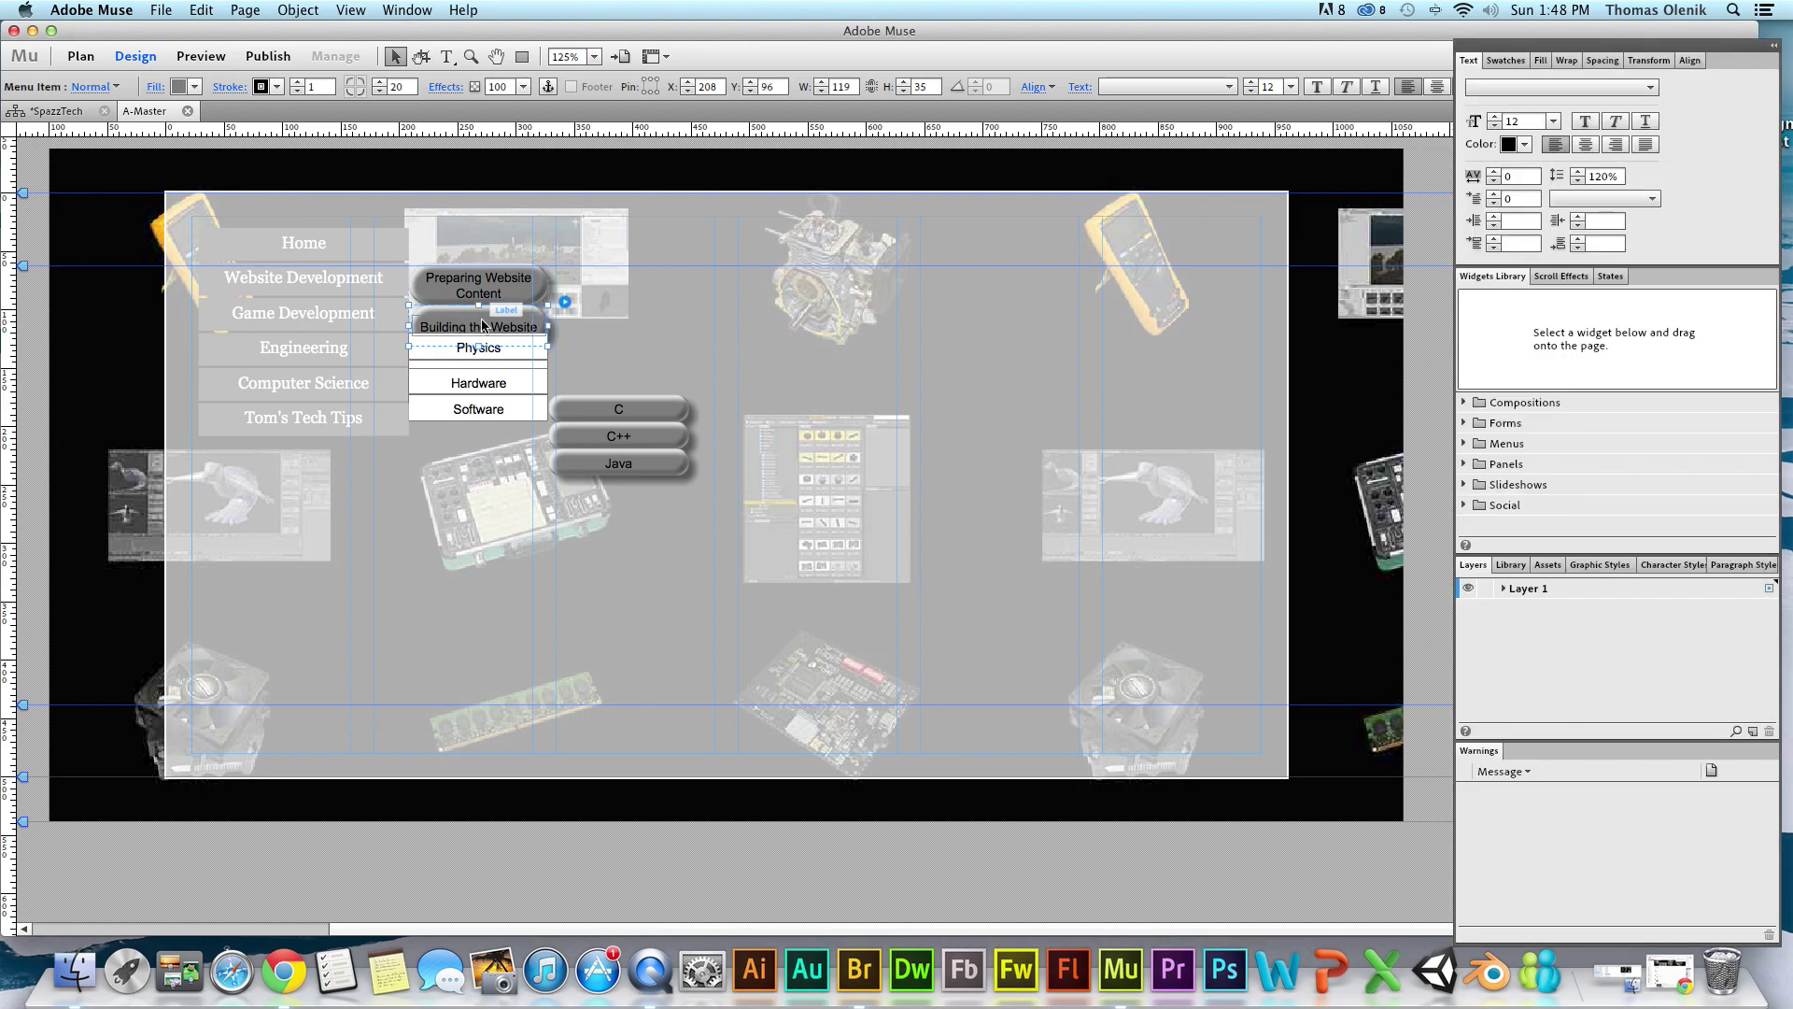
Fill the Hardware and Software submenu items with grey 7F7F7F.
left_click(483, 381)
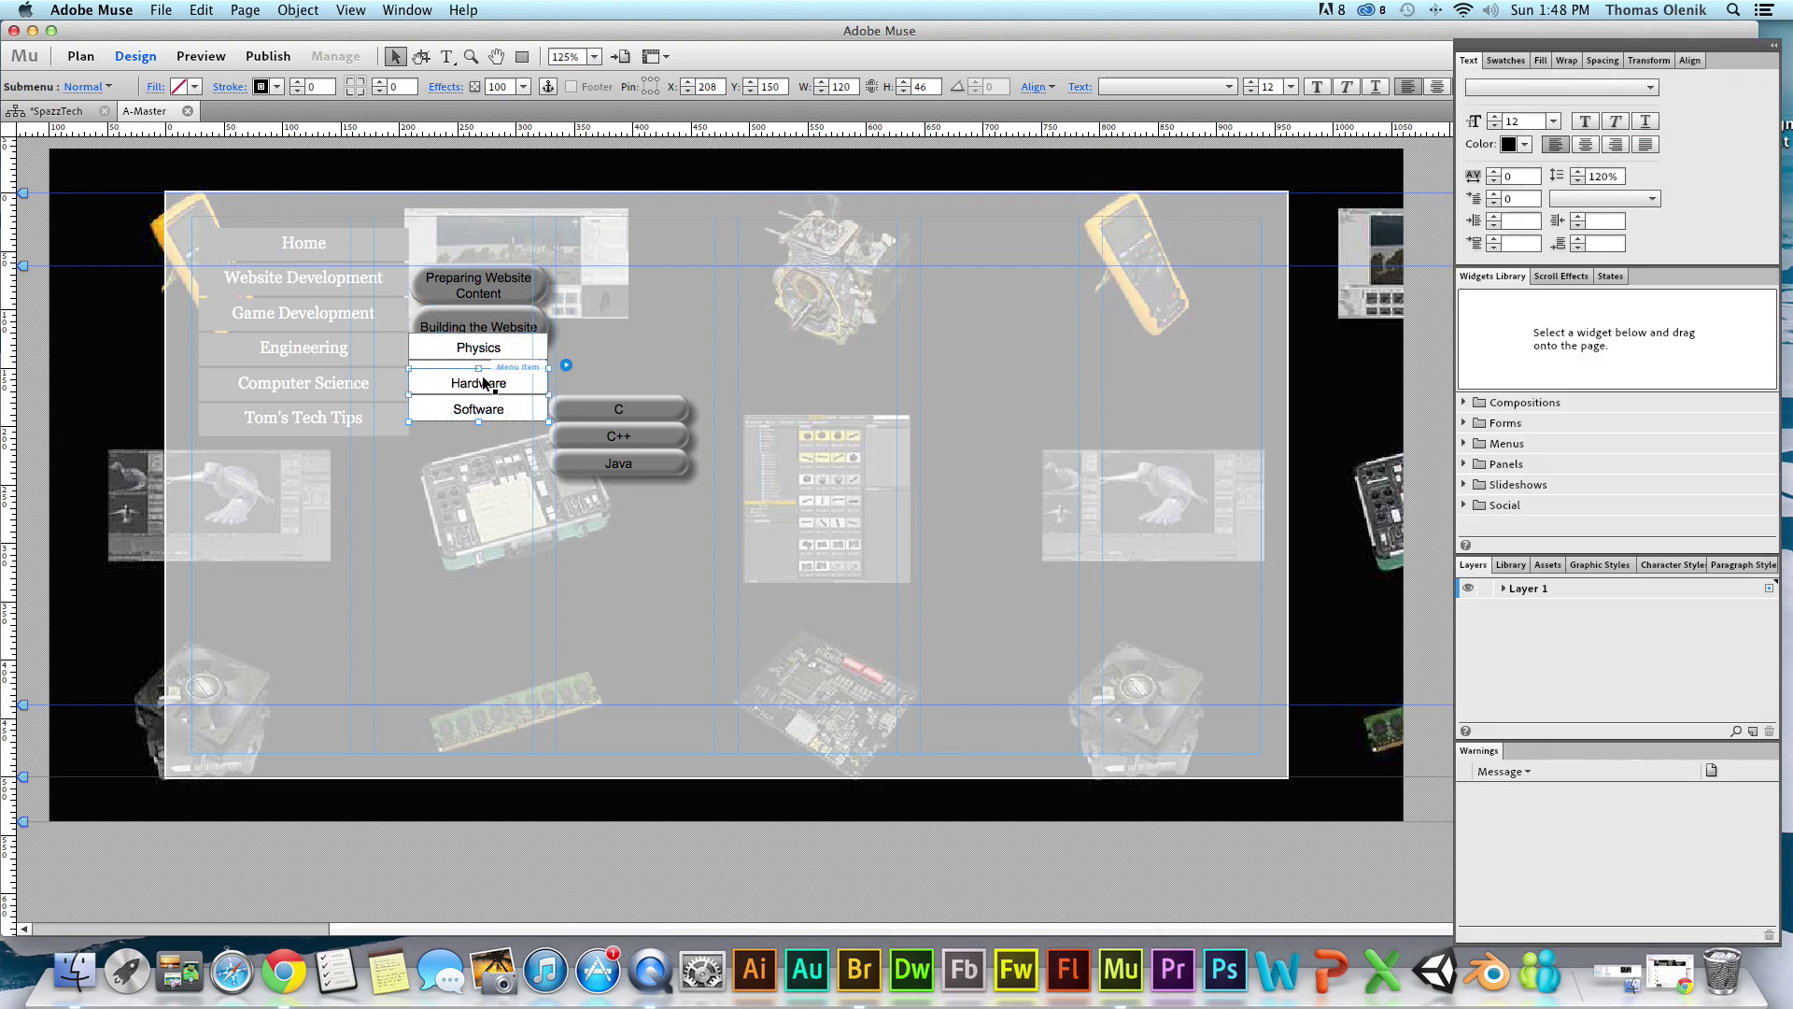
left_click(483, 383)
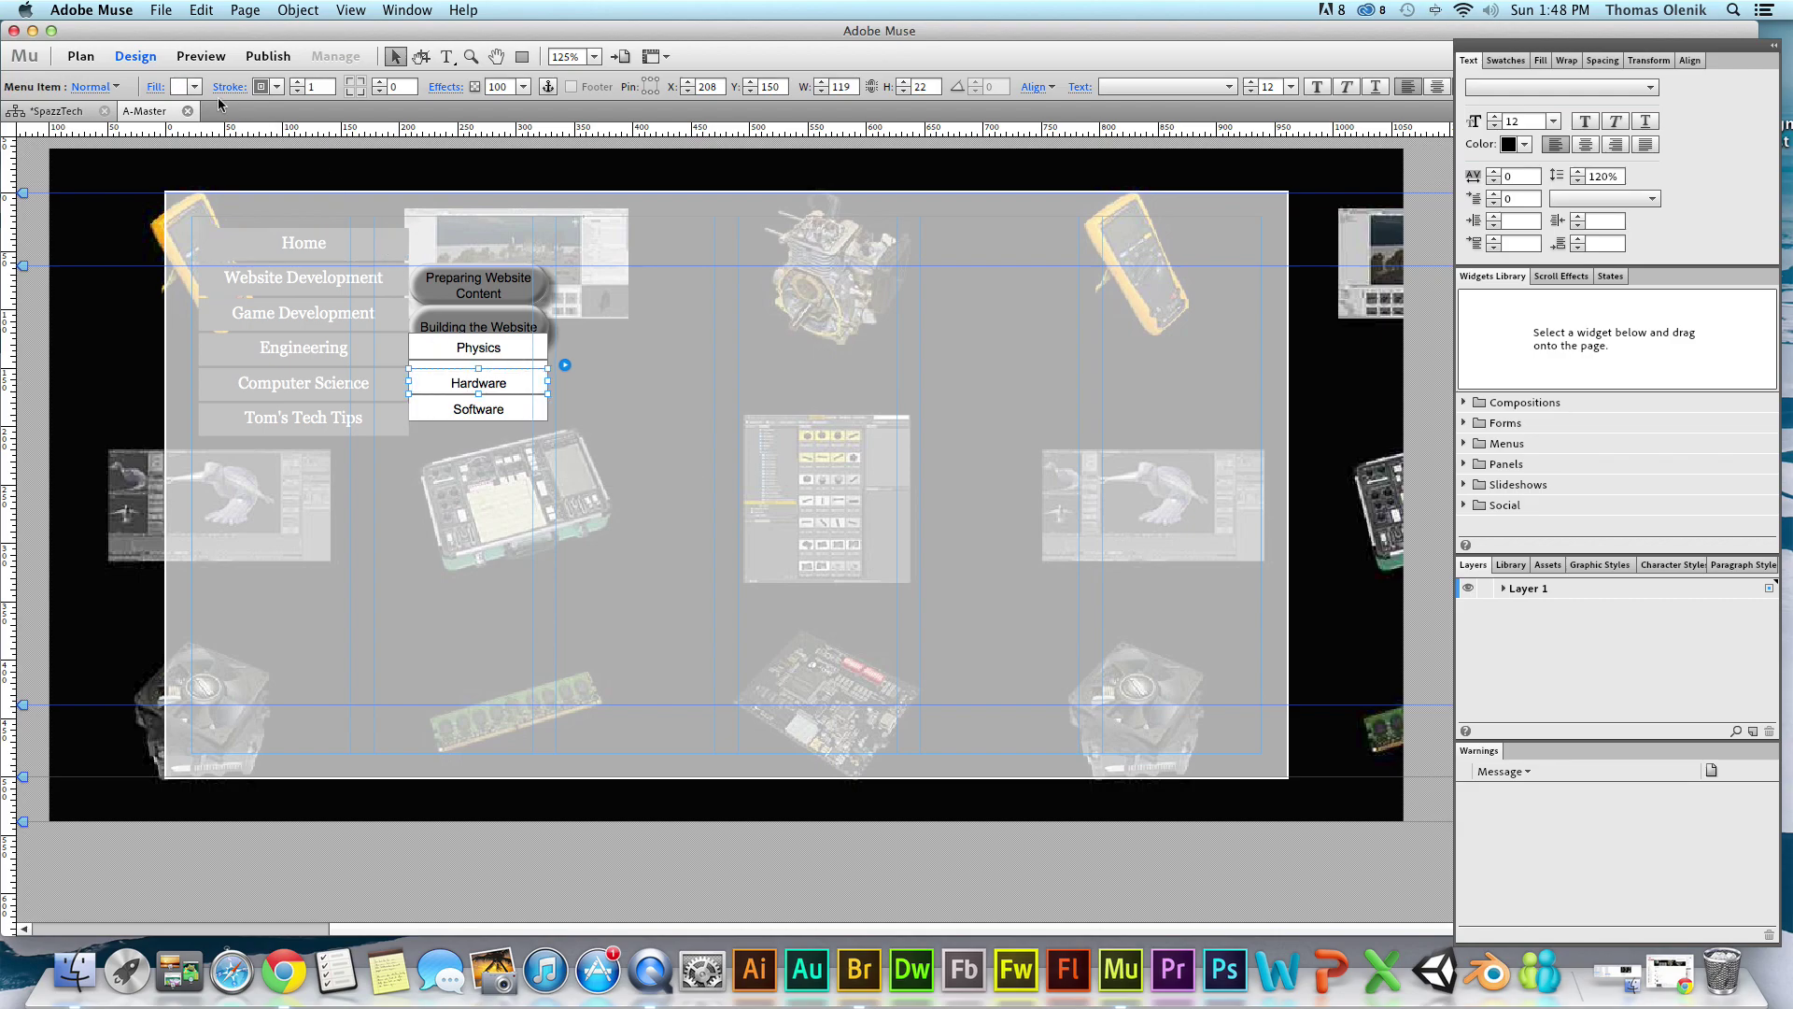
left_click(193, 86)
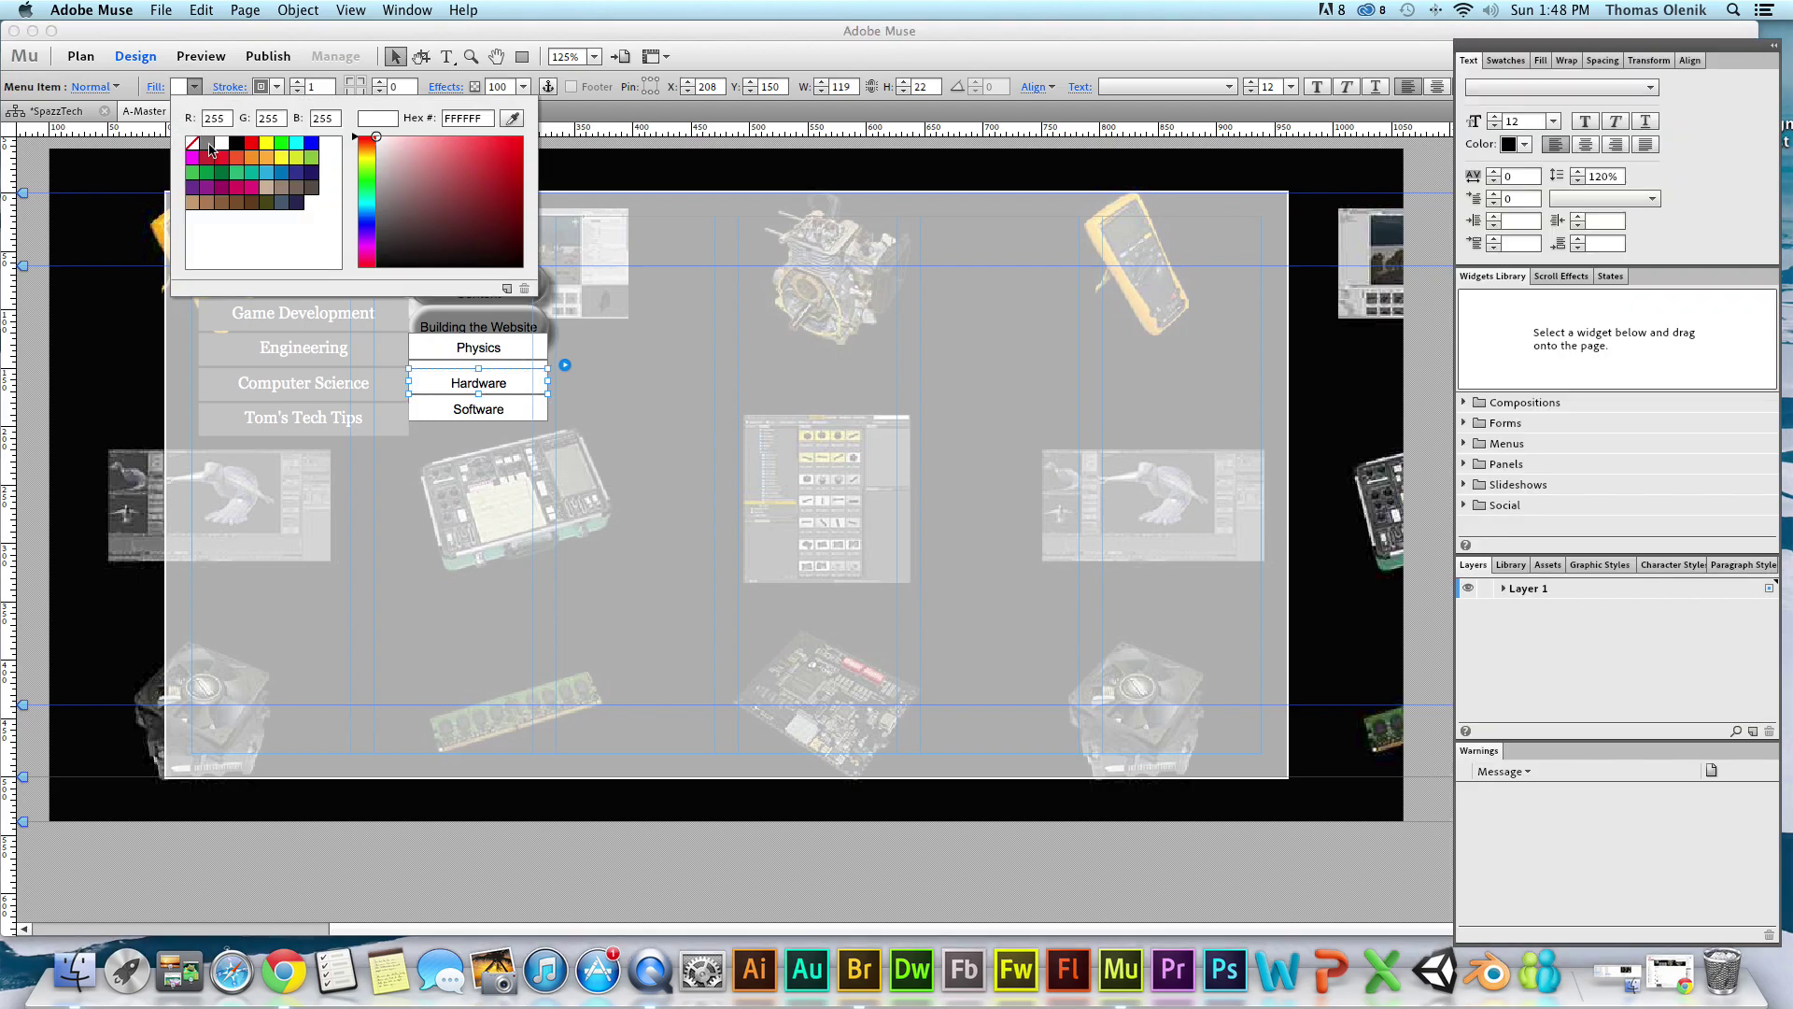
left_click(207, 143)
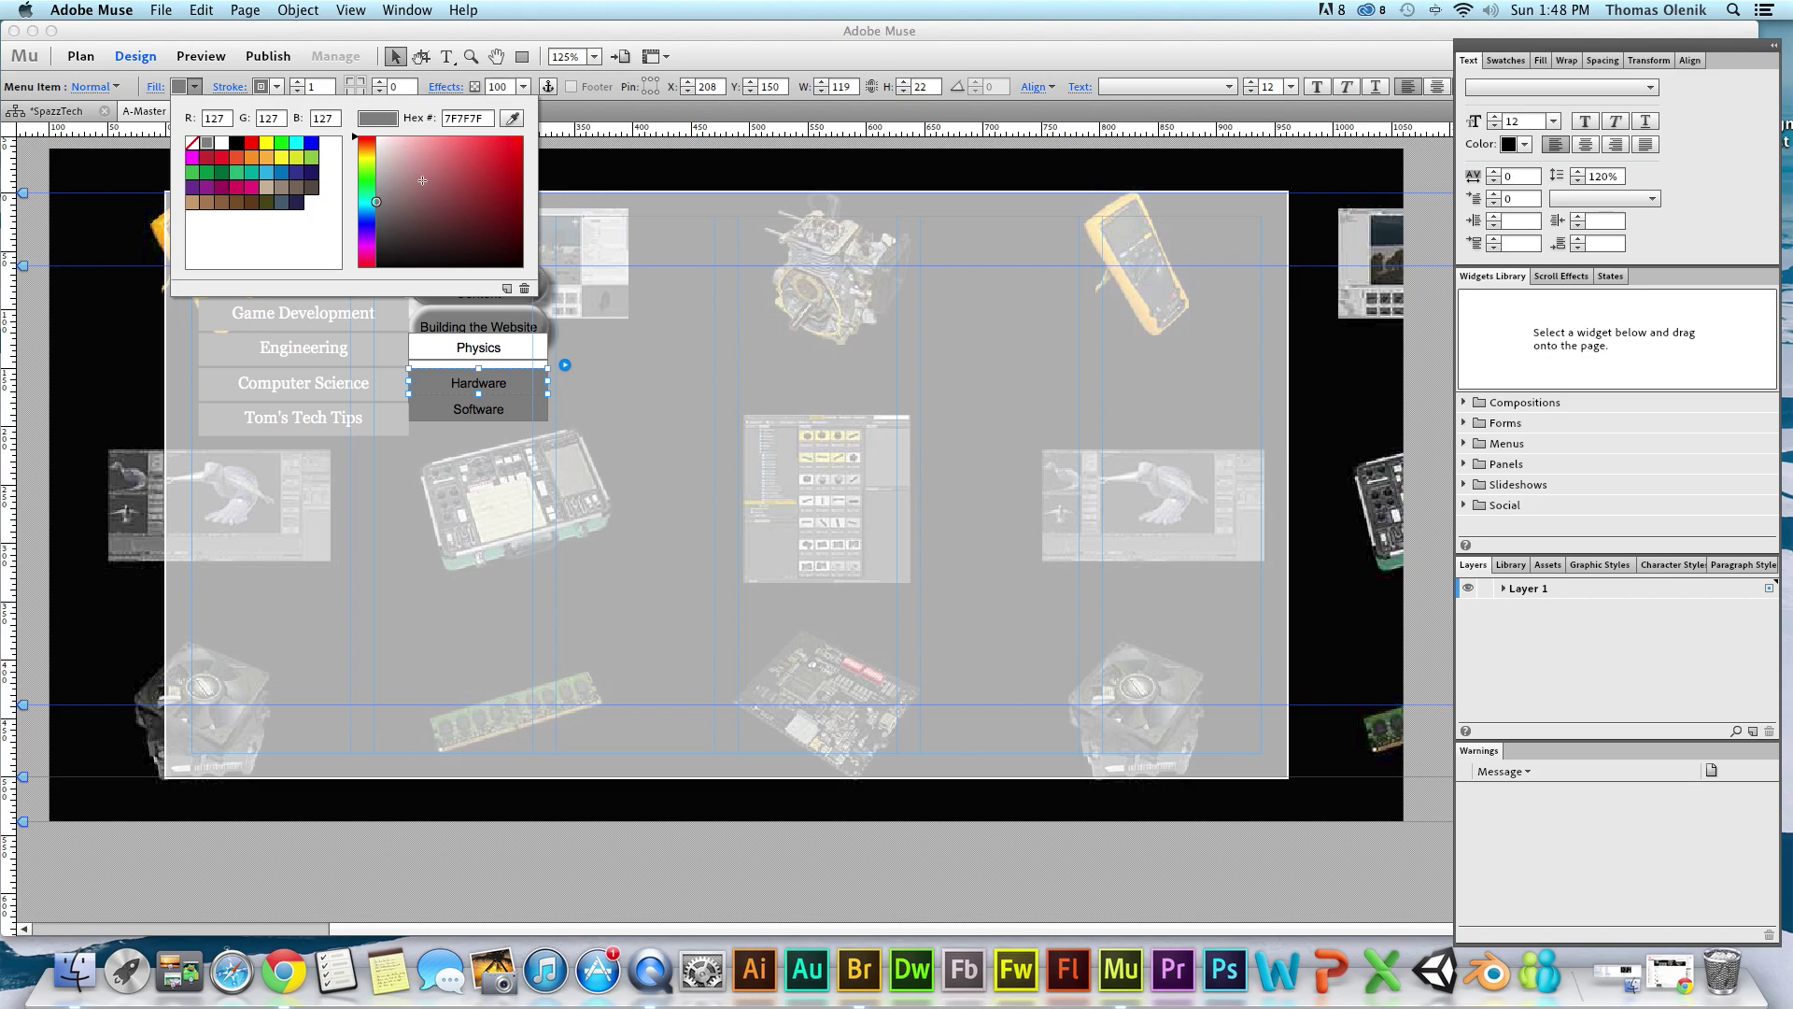
key("Escape")
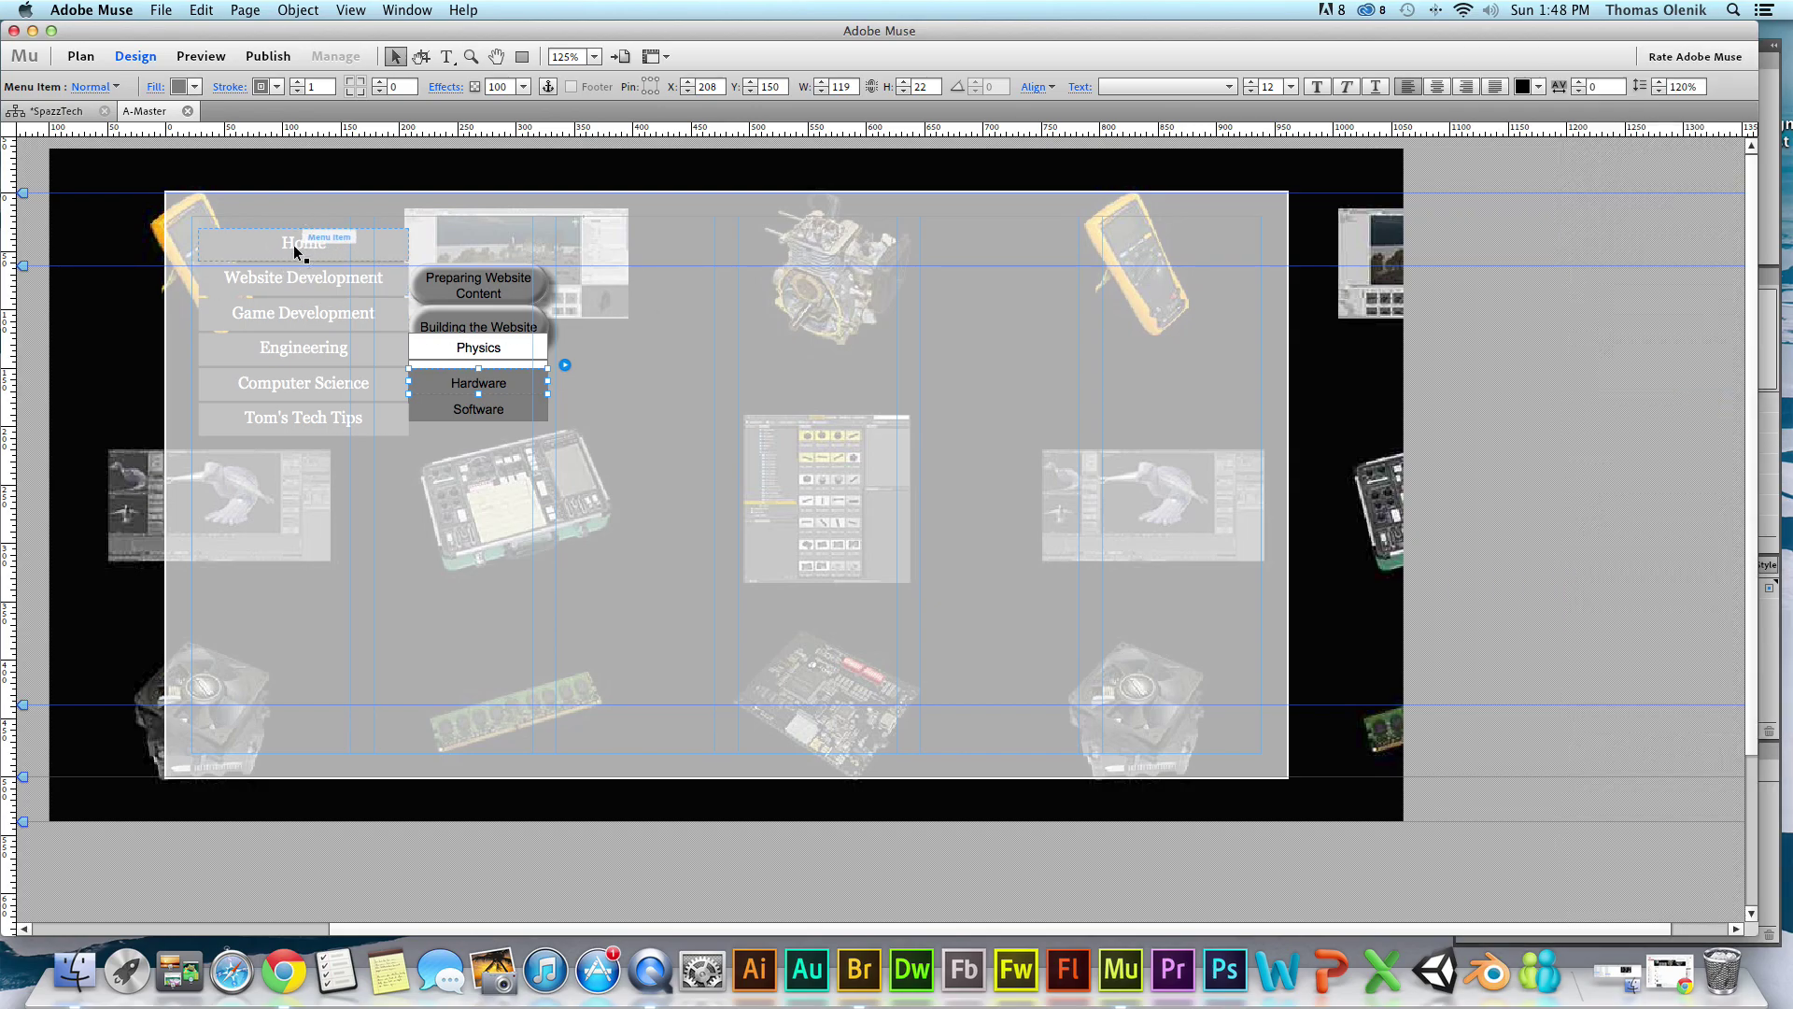
Fill the main menu items, from Home to Tom's Tech Tips, with grey 7F7F7F.
left_click(293, 245)
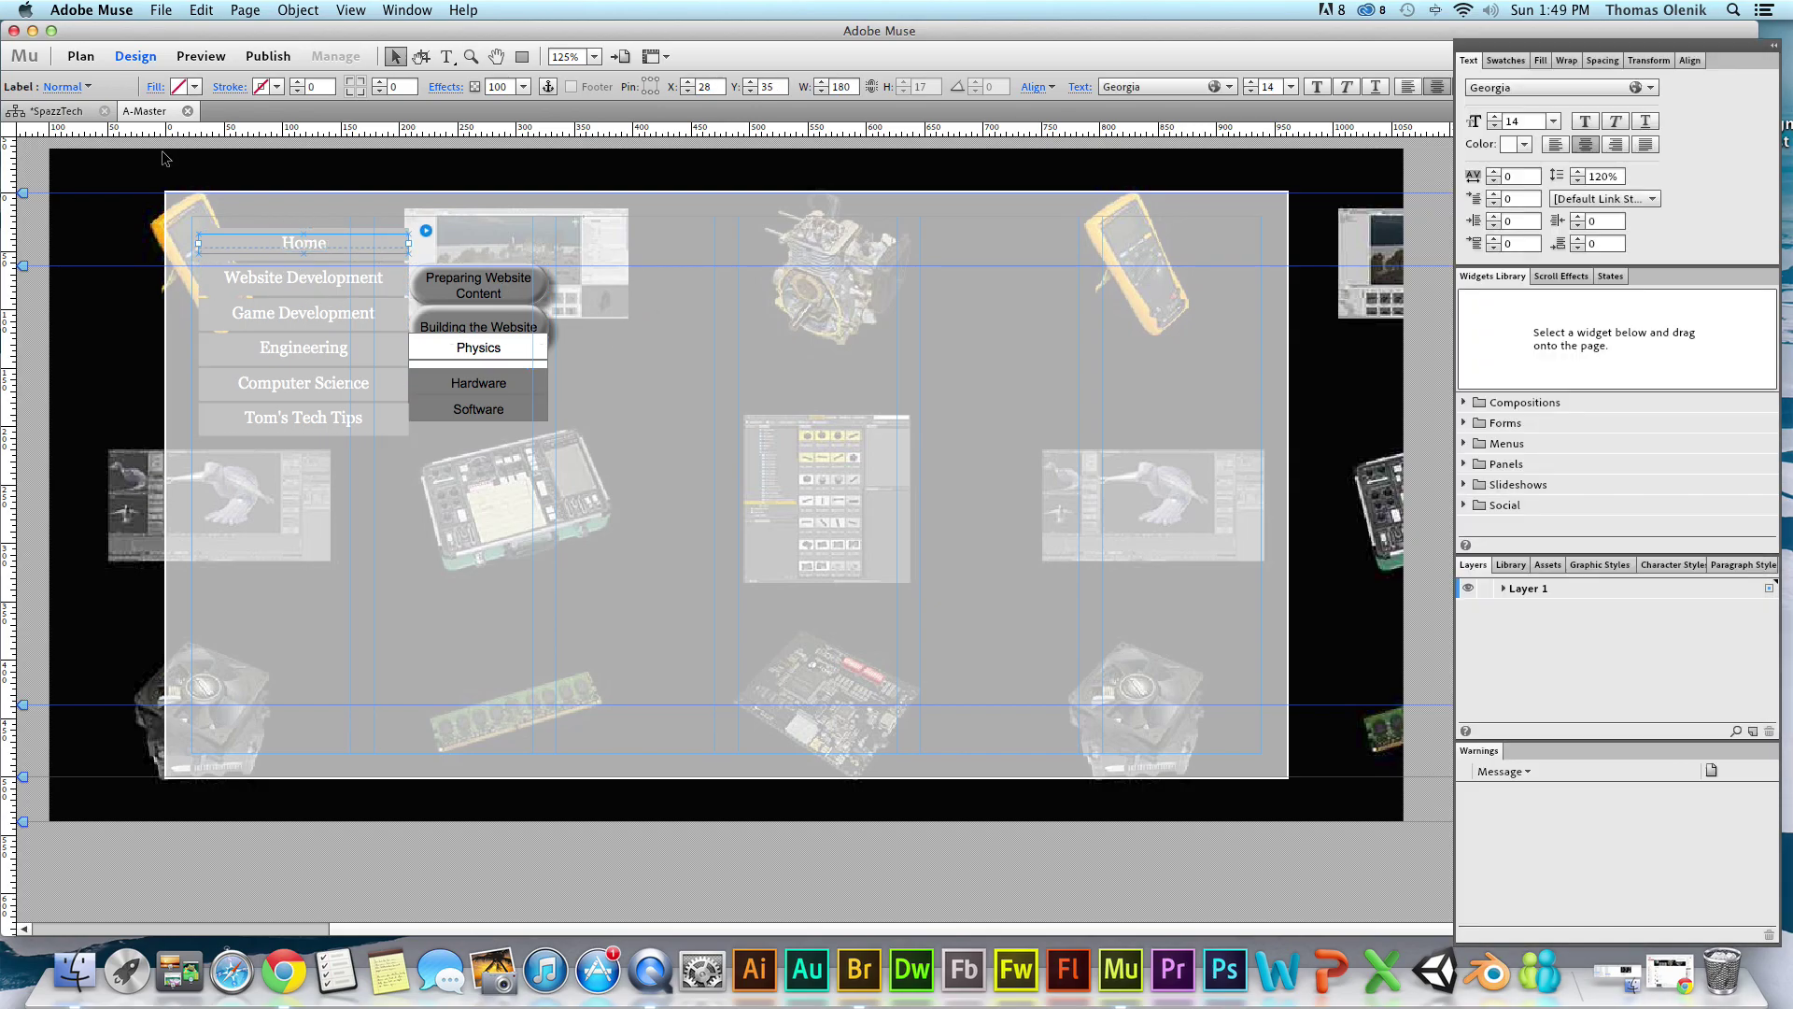
left_click(276, 288)
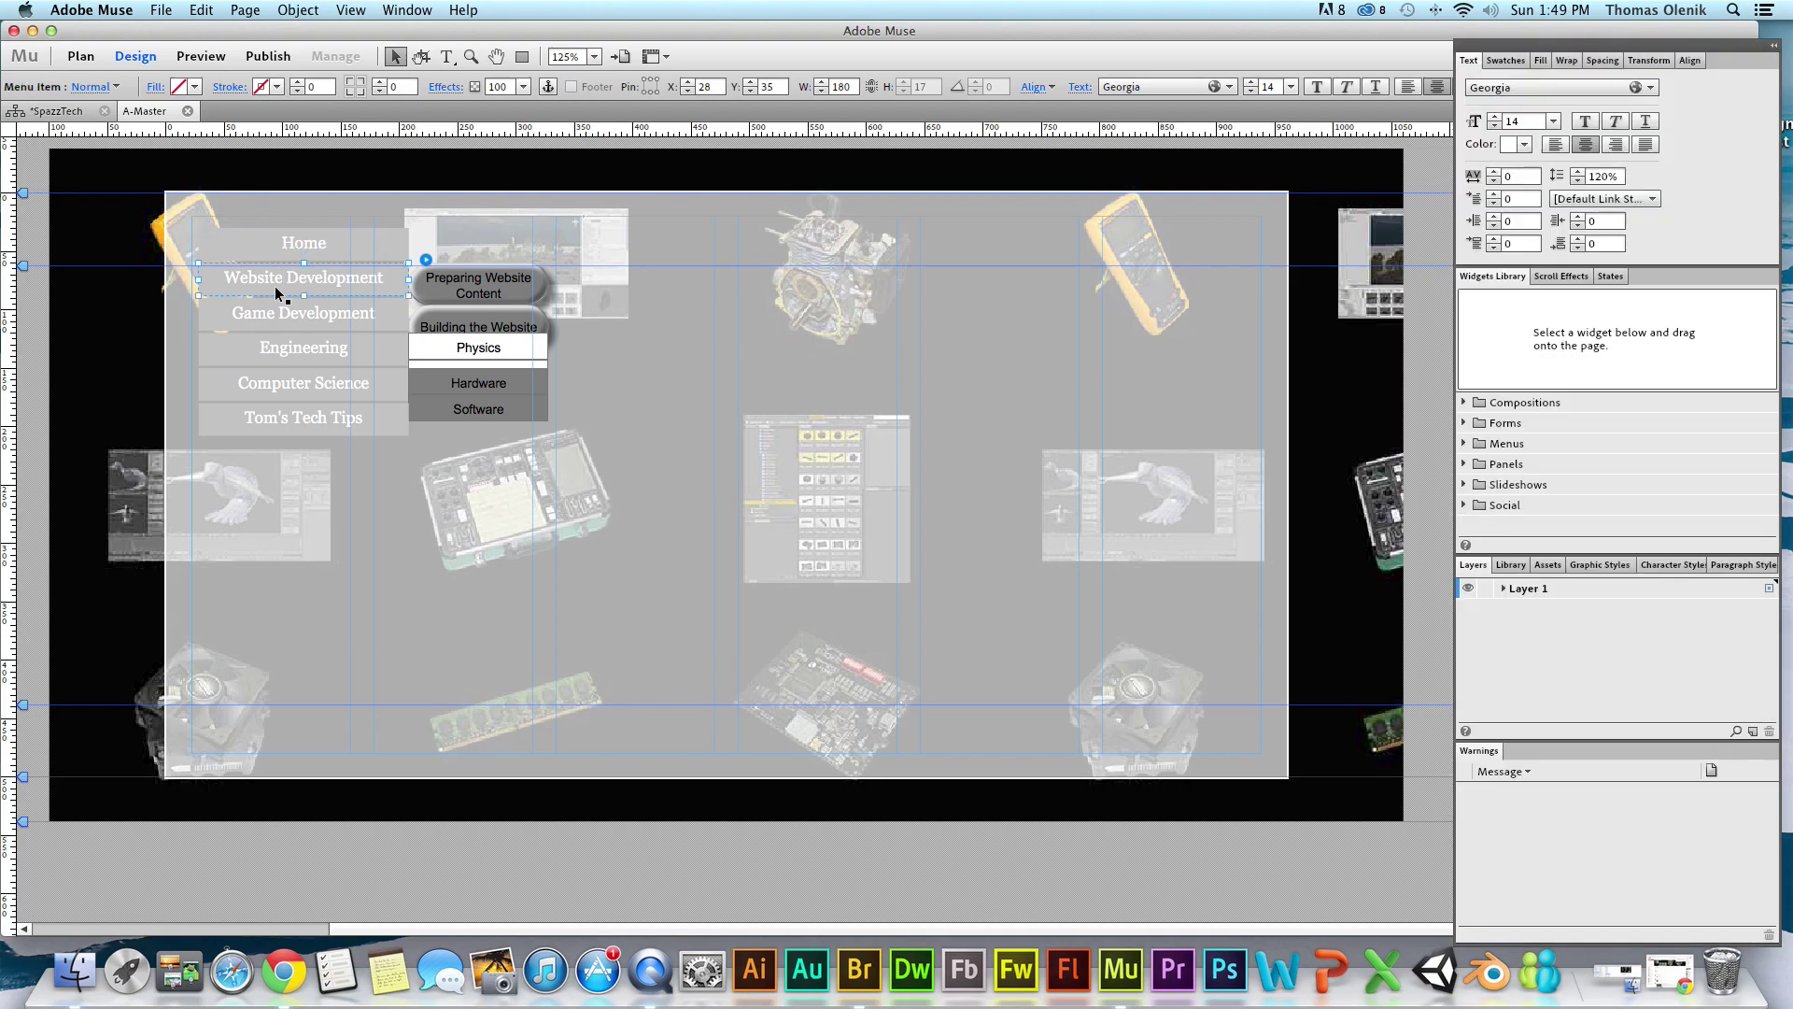
left_click(197, 87)
left_click(211, 143)
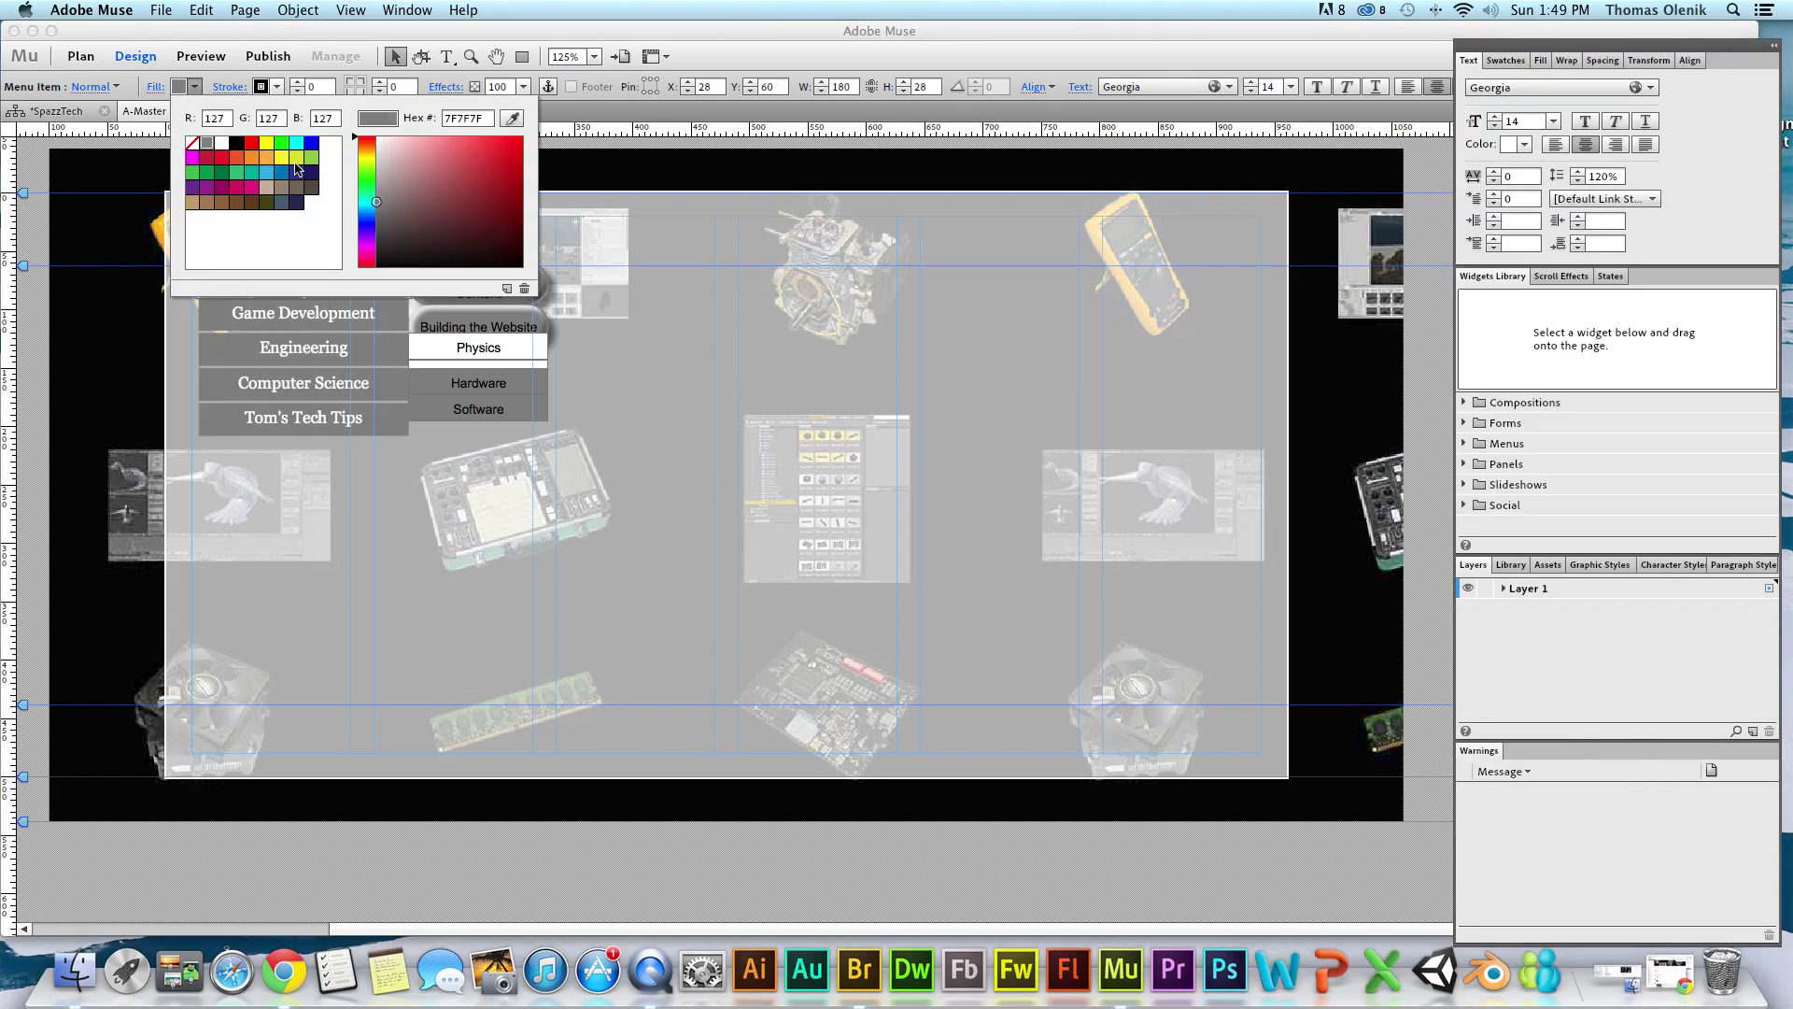
left_click(268, 93)
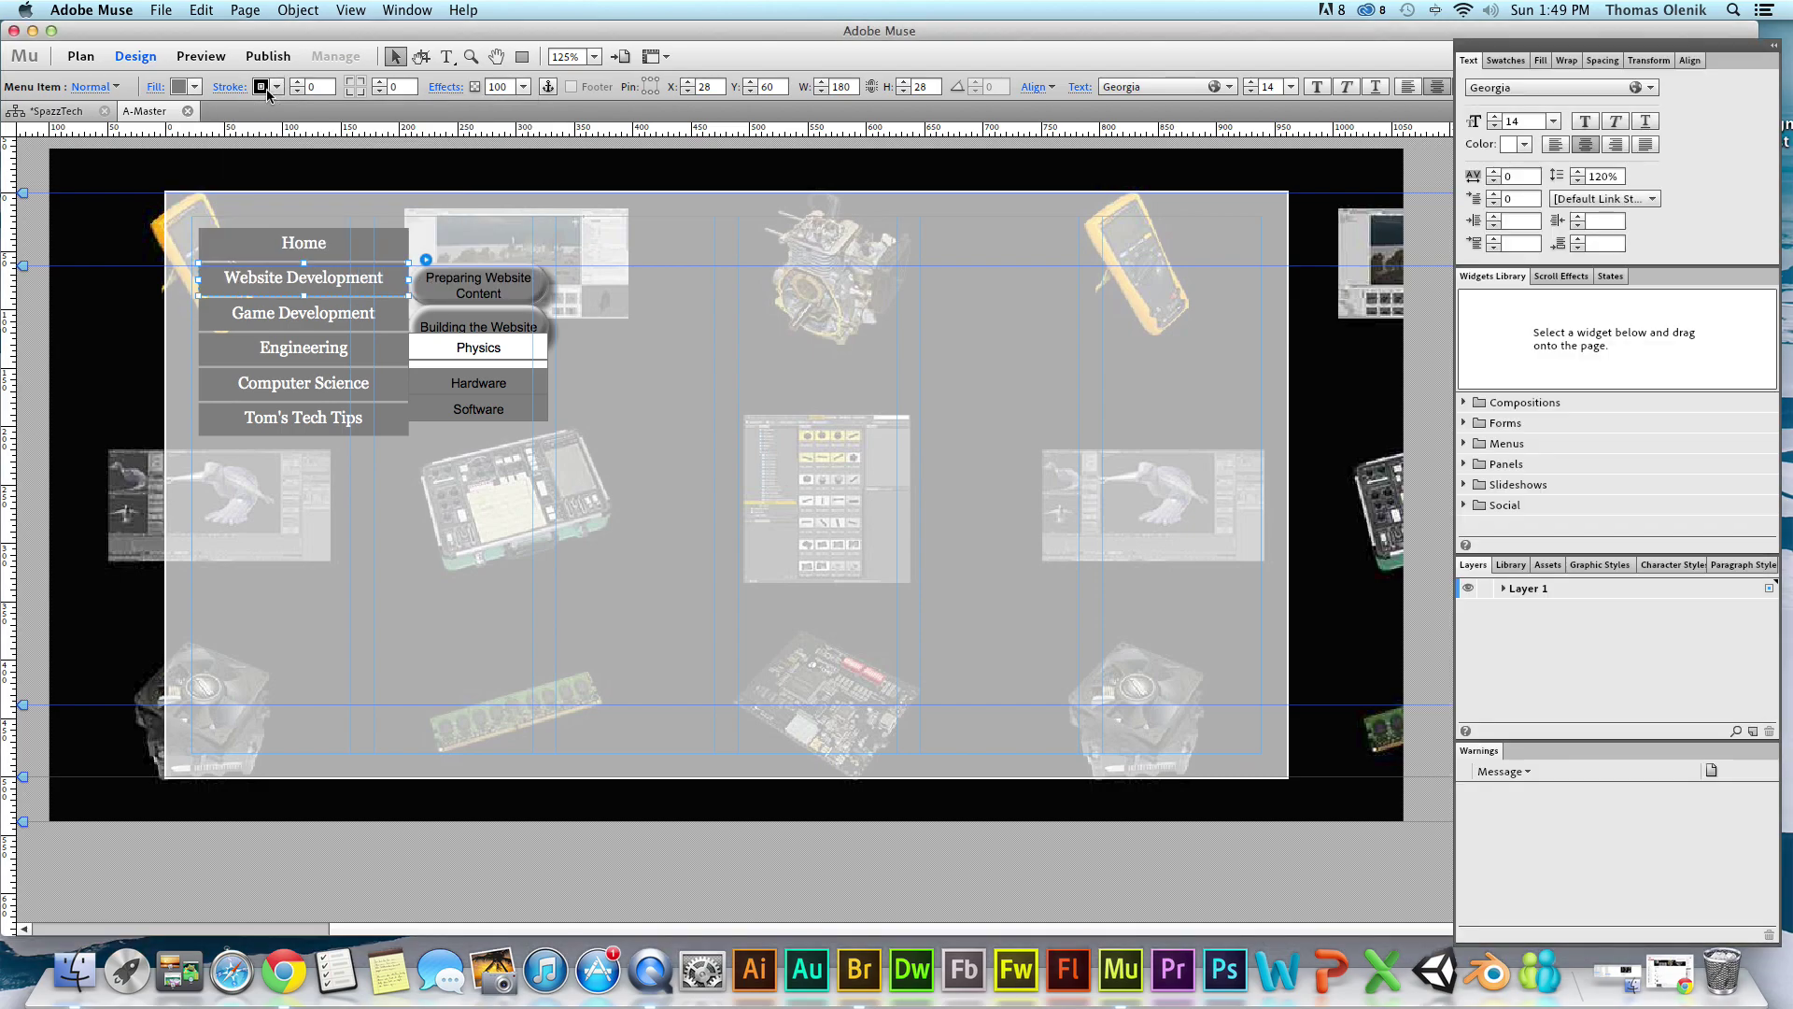
Give the main menu items a black stroke of width 1 and round all their corners with a radius of 10.
left_click(278, 87)
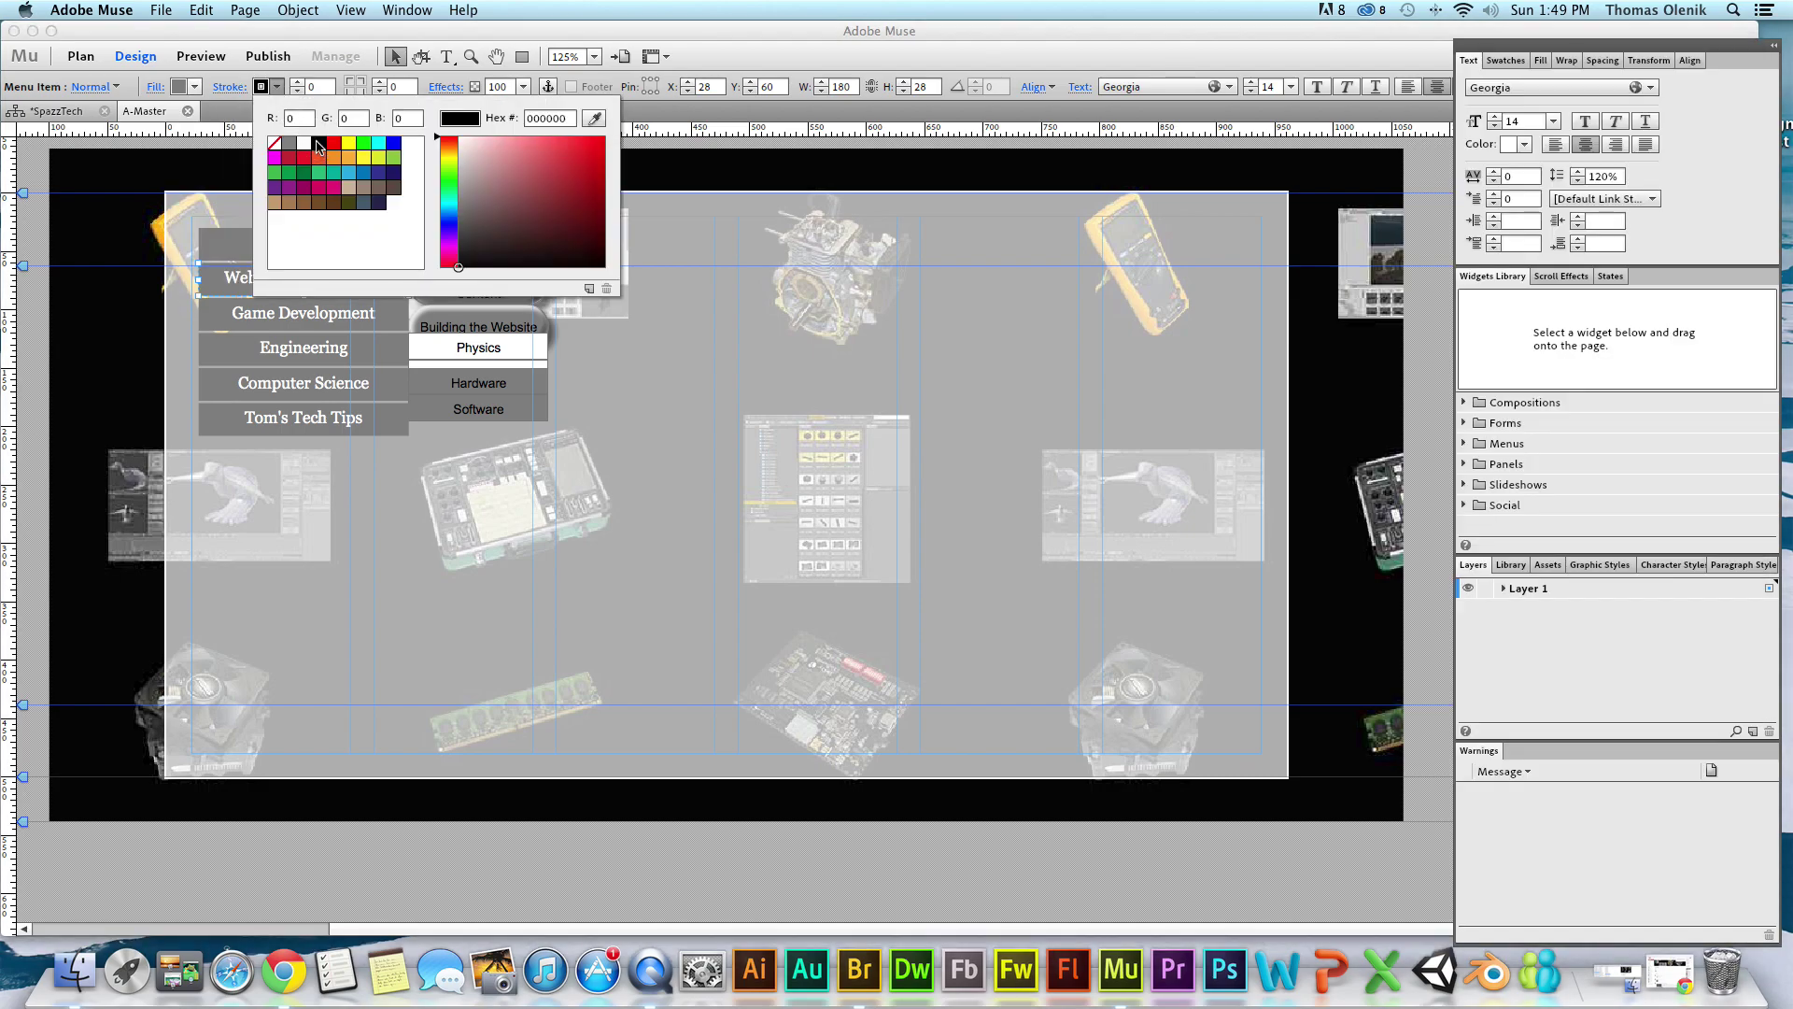
left_click(319, 86)
type("1")
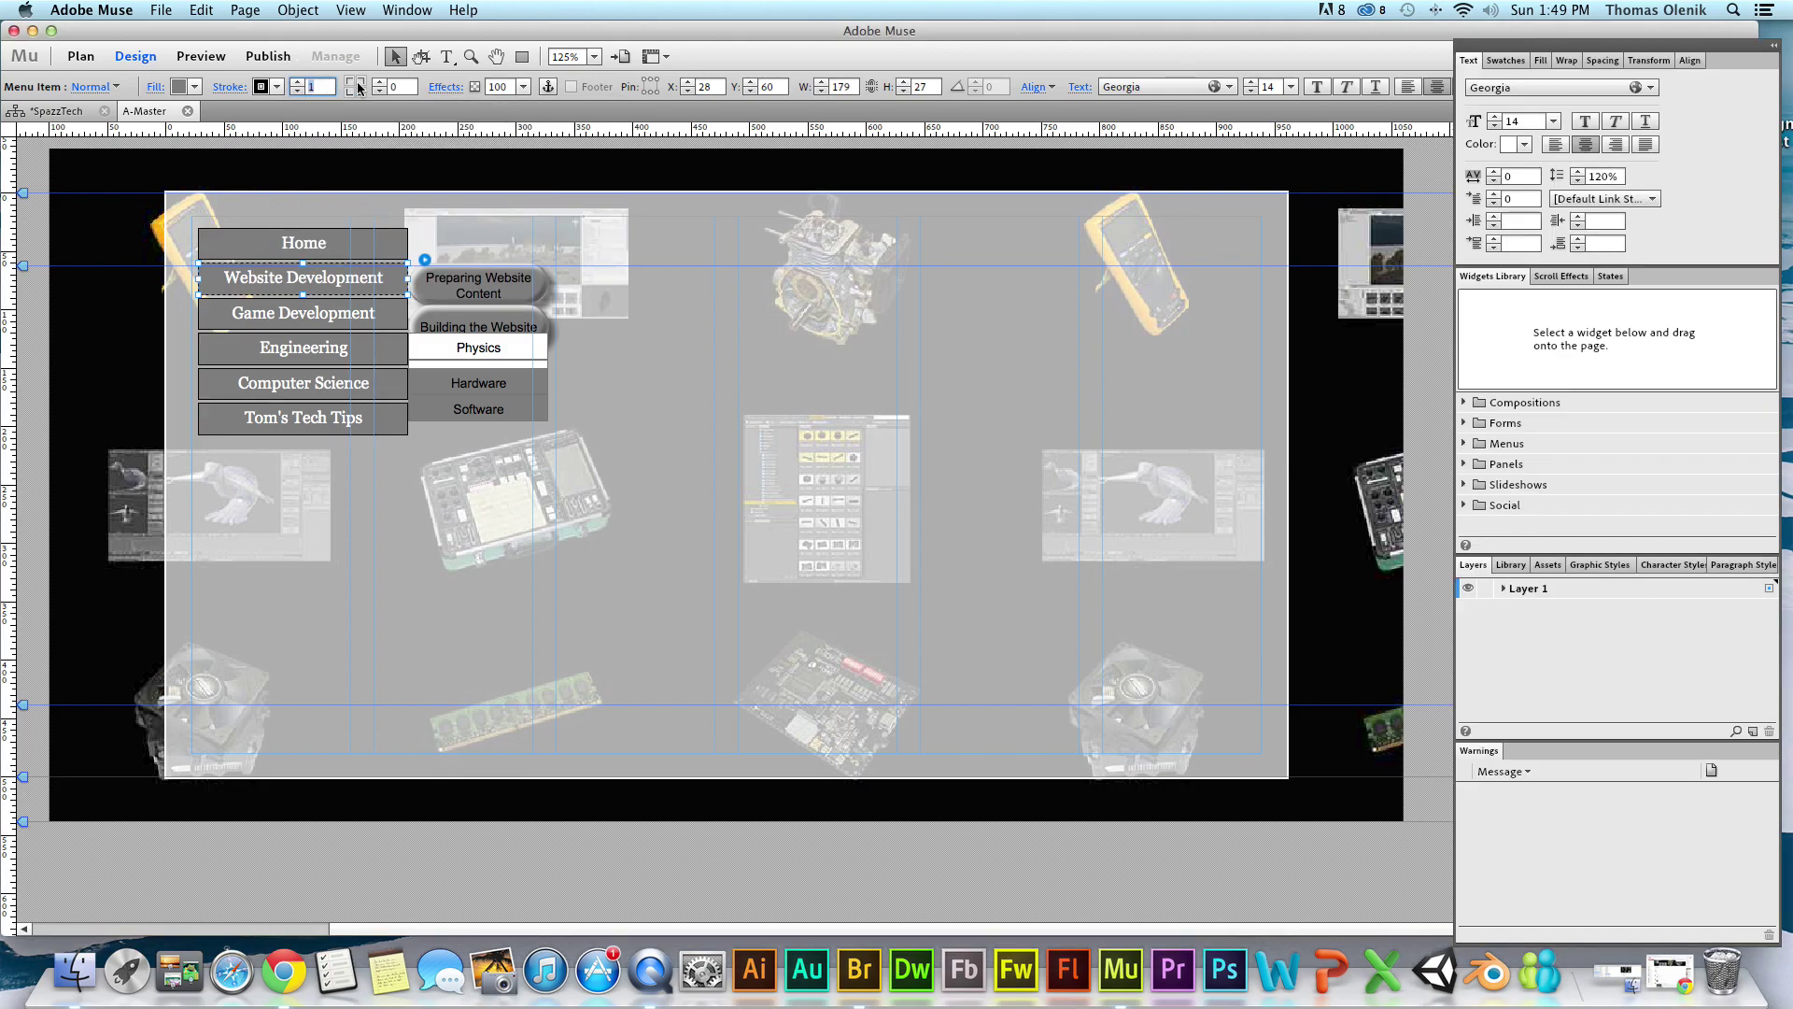
left_click(354, 87)
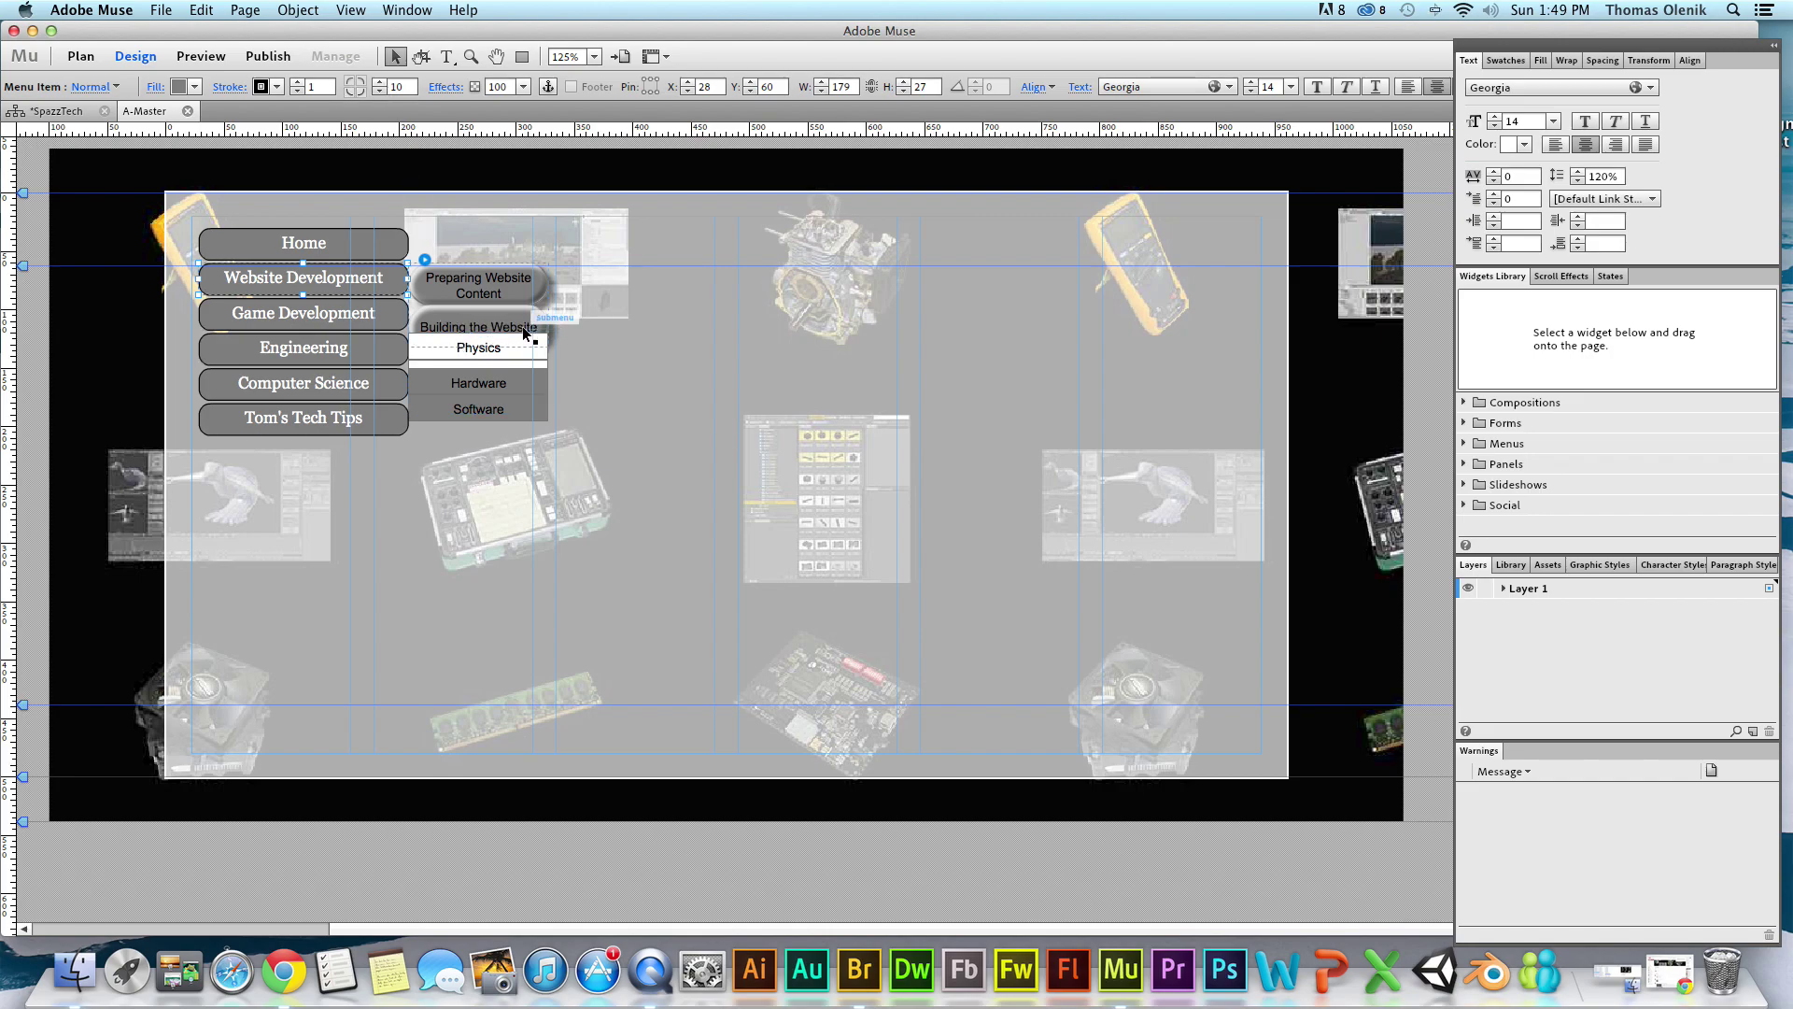
Fill the Physics submenu item under Engineering with grey 7F7F7F.
left_click(427, 350)
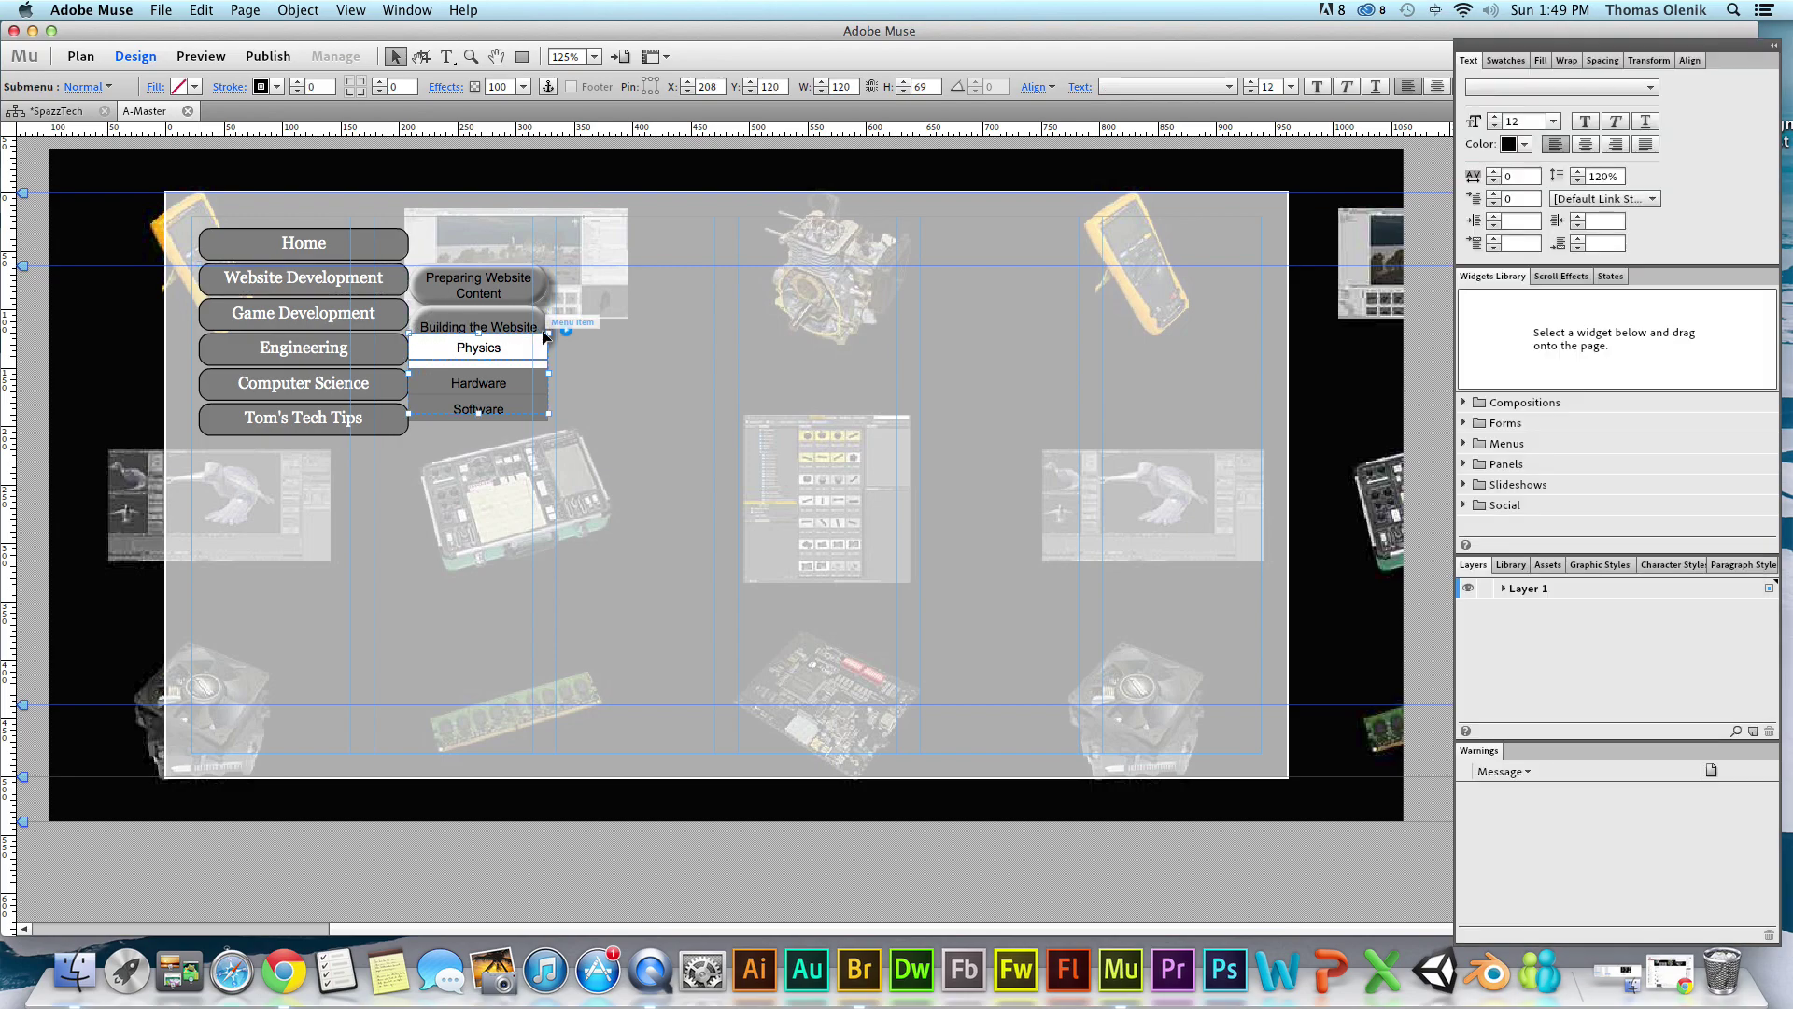
left_click(463, 332)
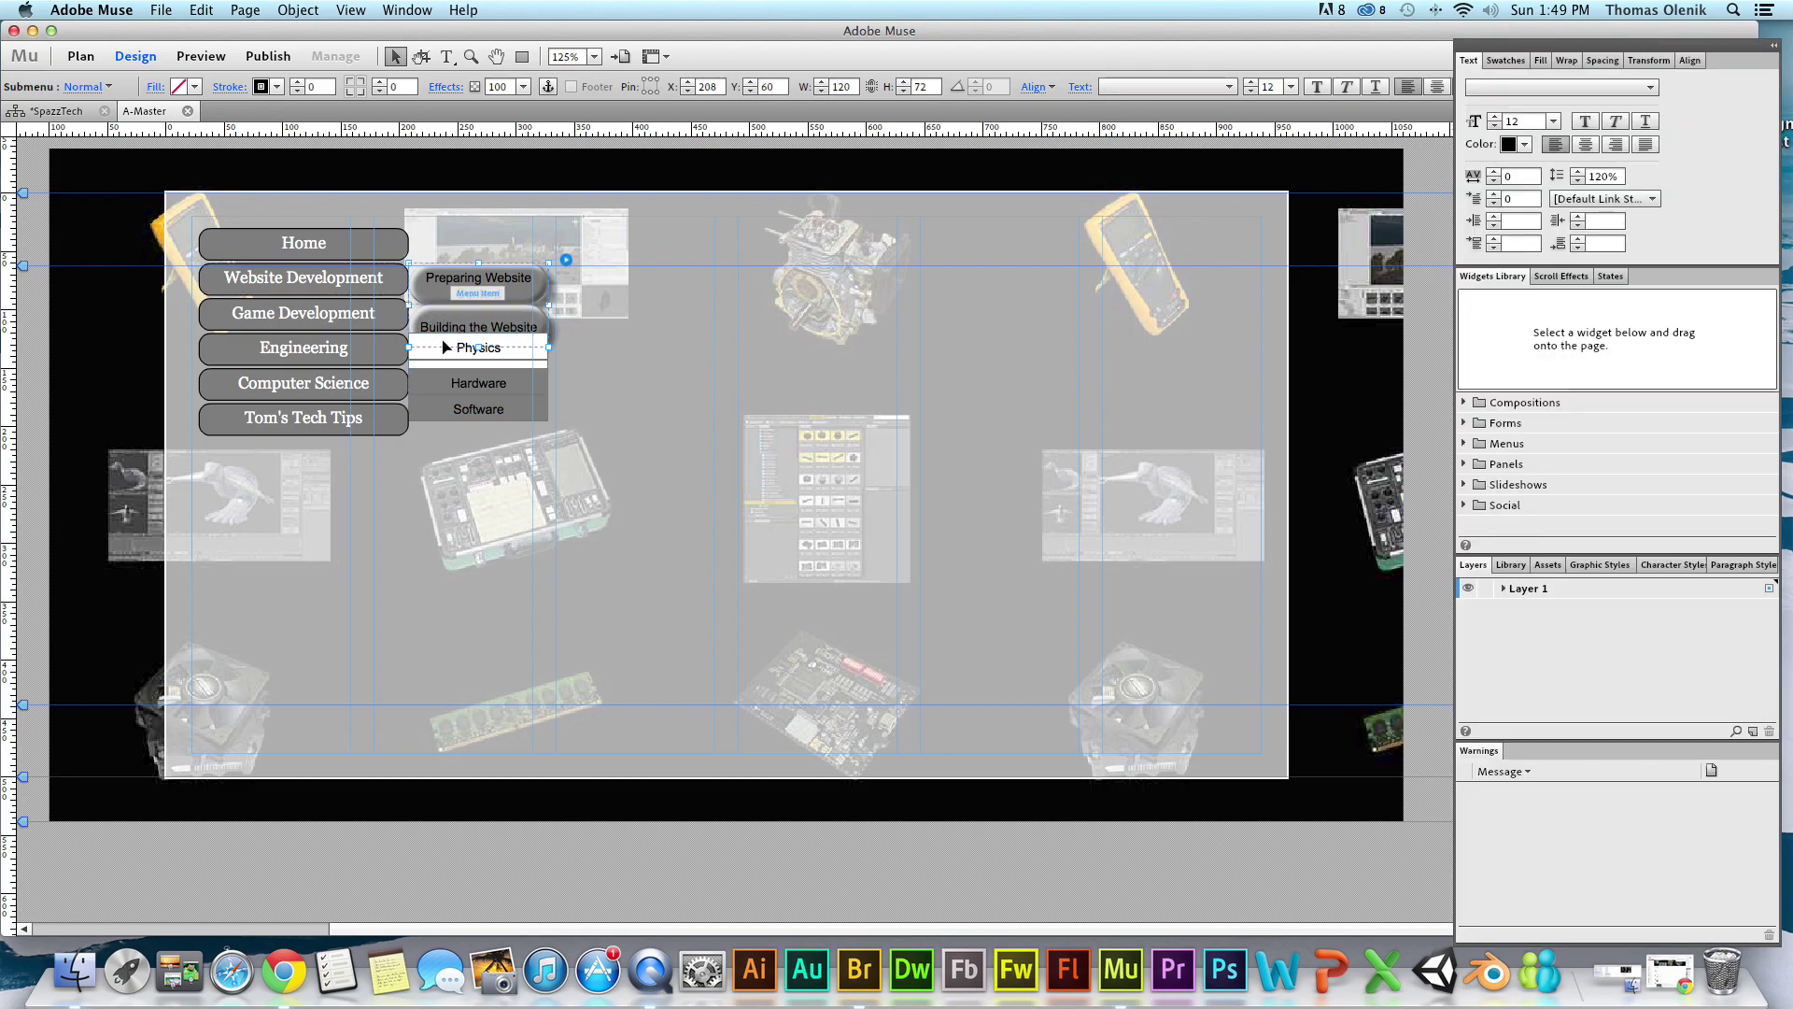
left_click(442, 349)
left_click(442, 351)
left_click(462, 414)
left_click(438, 350)
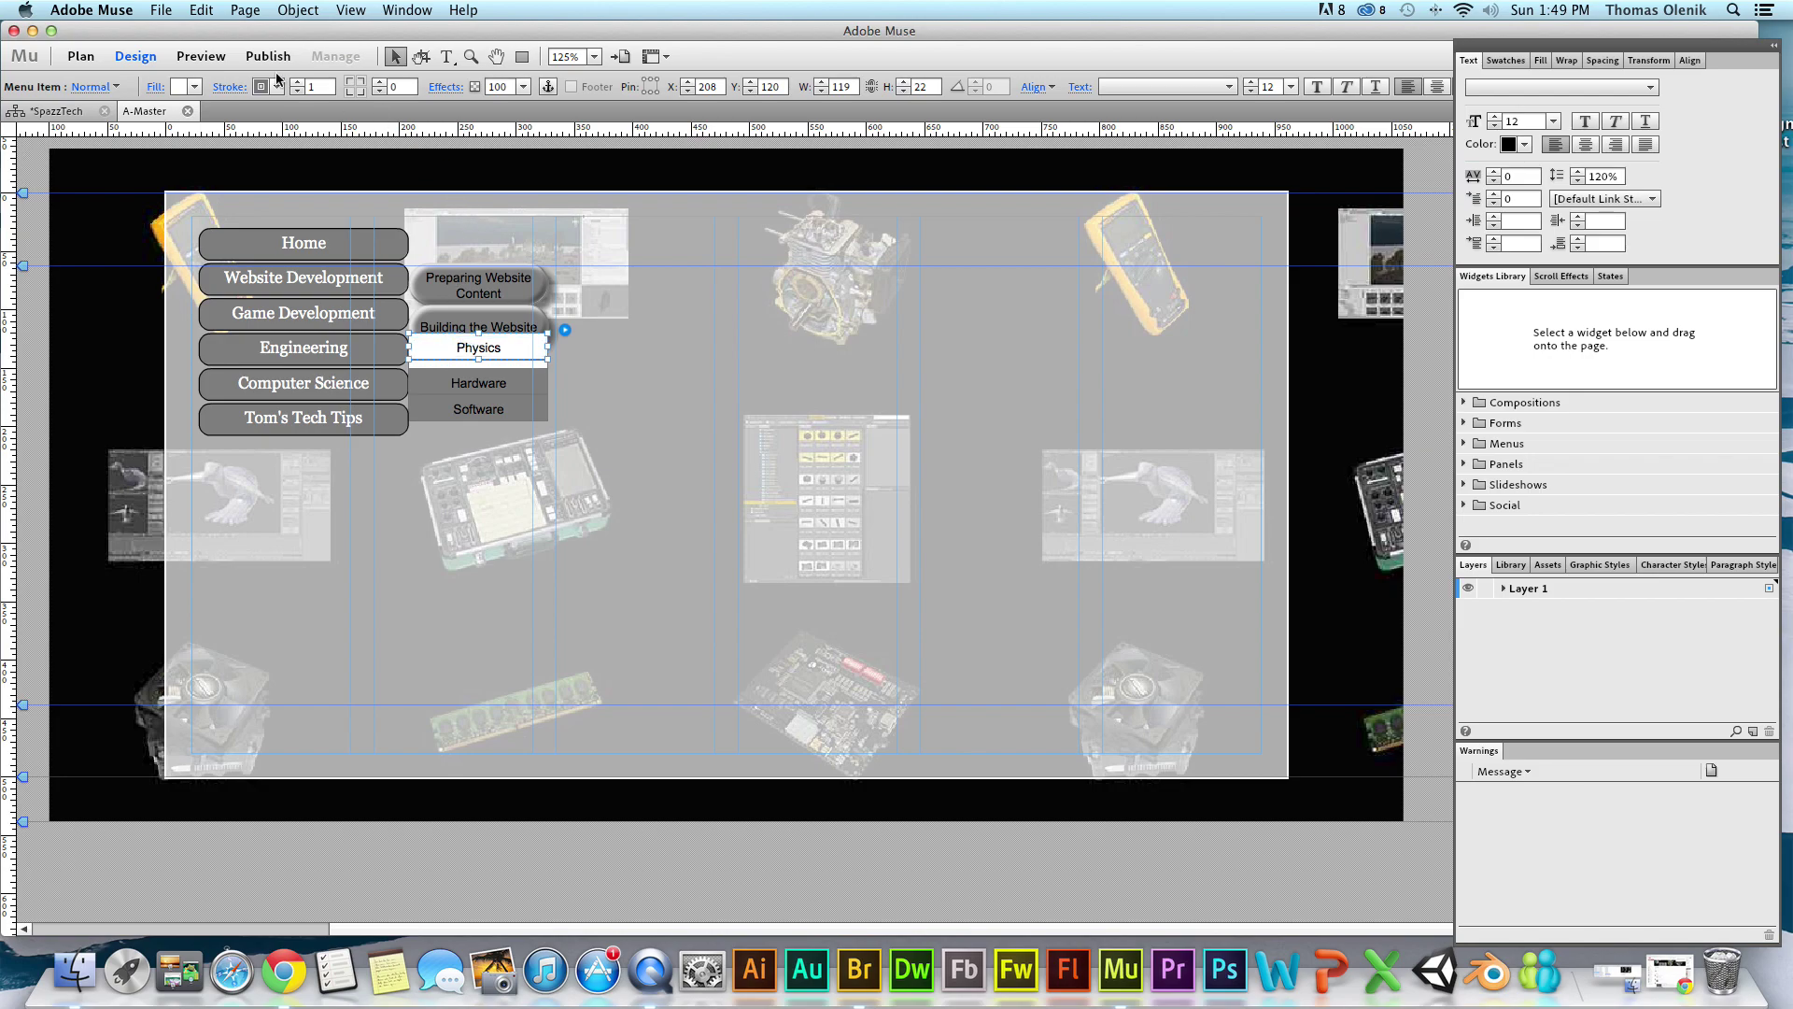
left_click(193, 87)
left_click(207, 142)
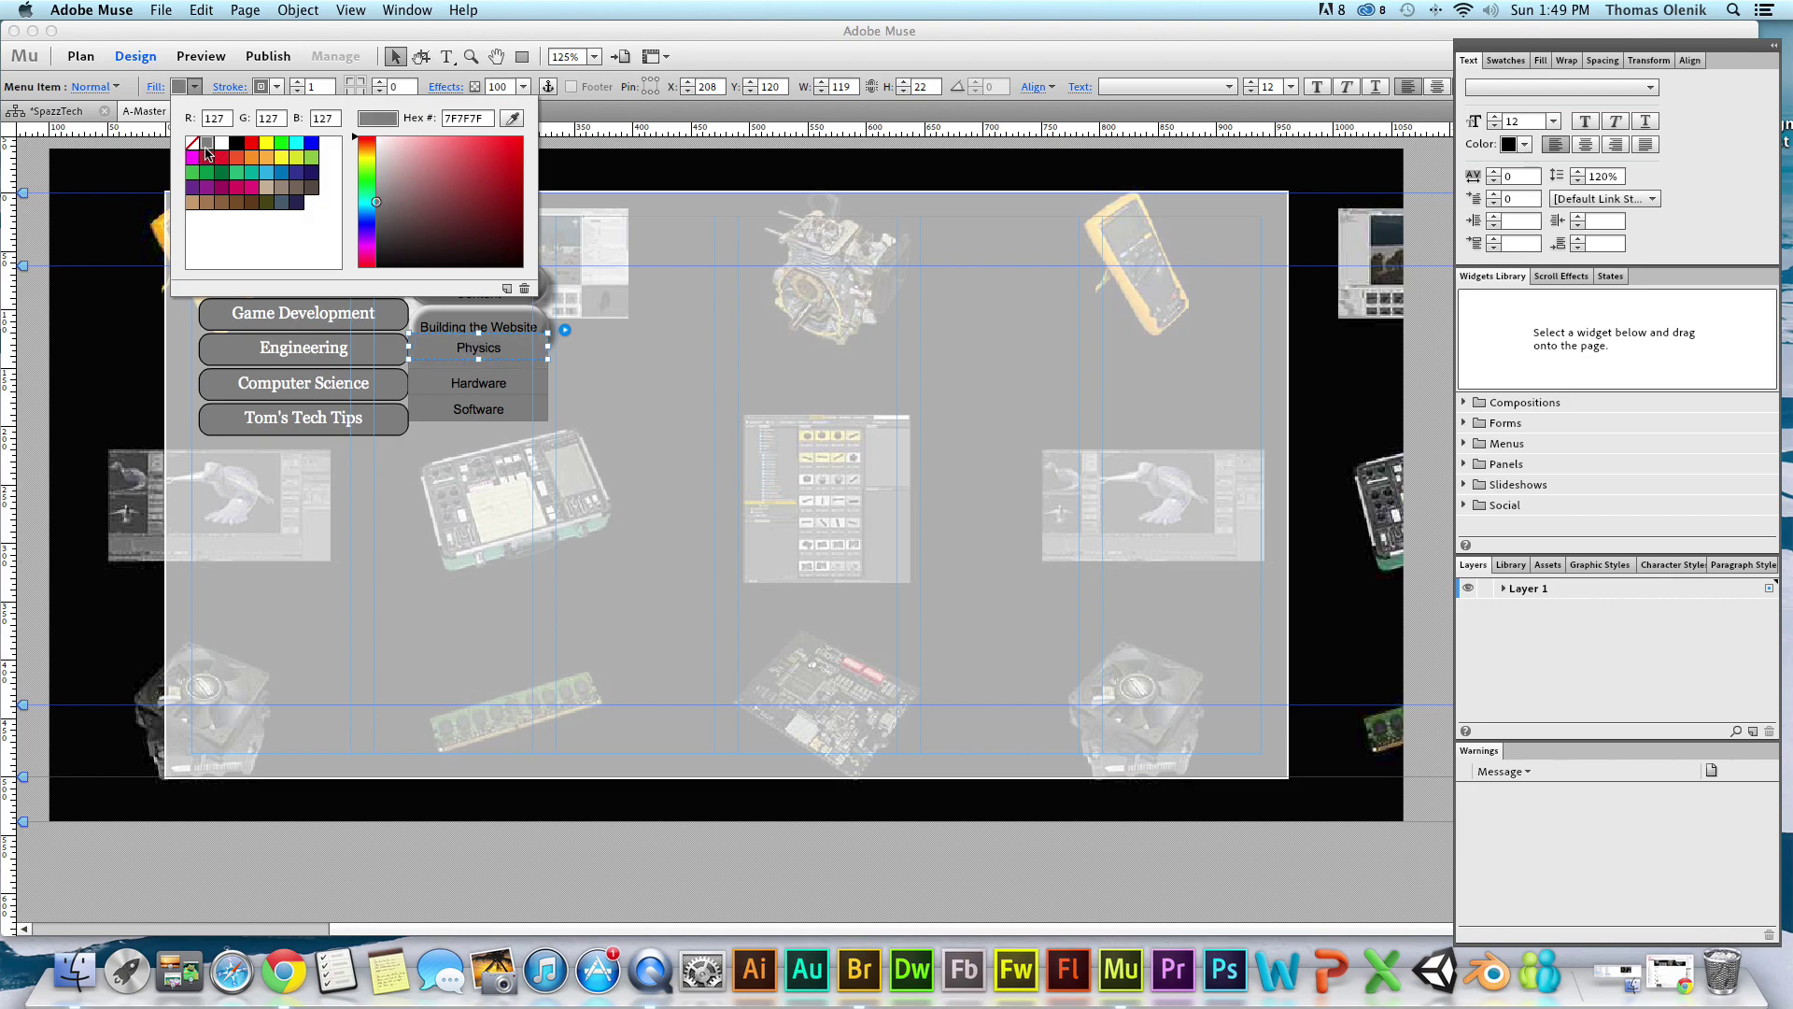
Set the Physics item's stroke colour to black and round its corners with a radius of 10.
left_click(277, 87)
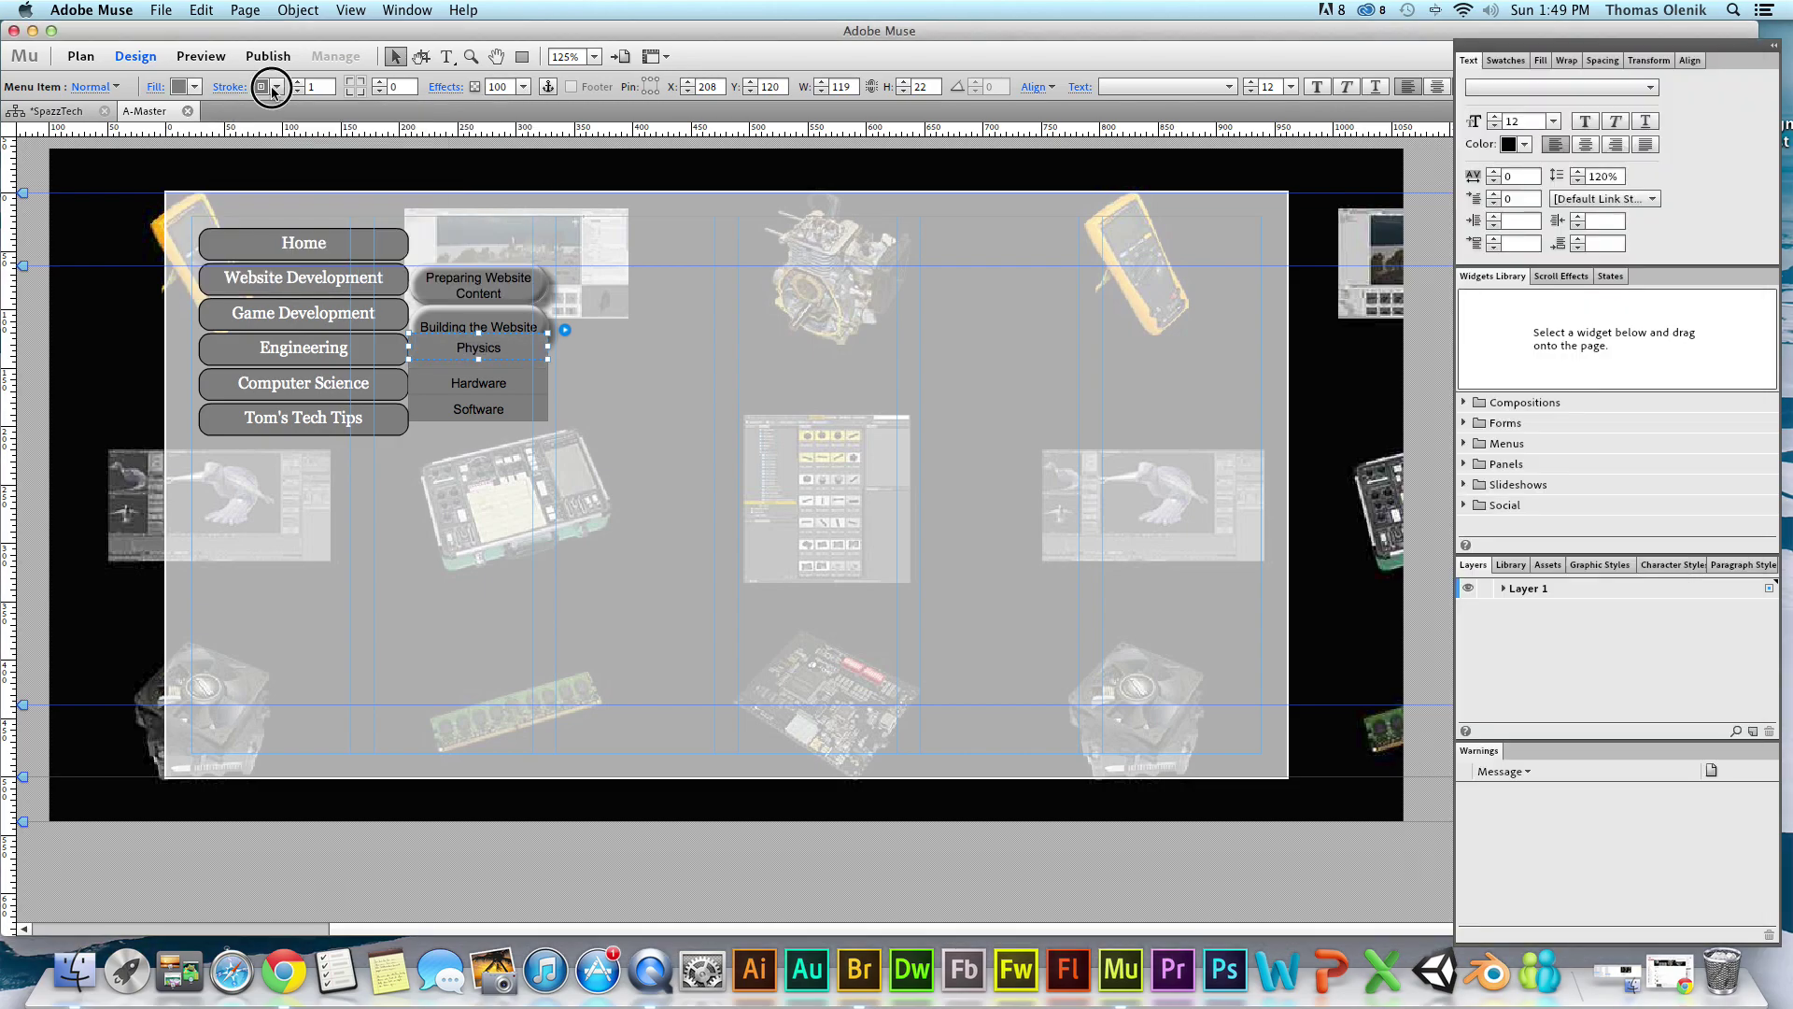
left_click(276, 87)
left_click(319, 142)
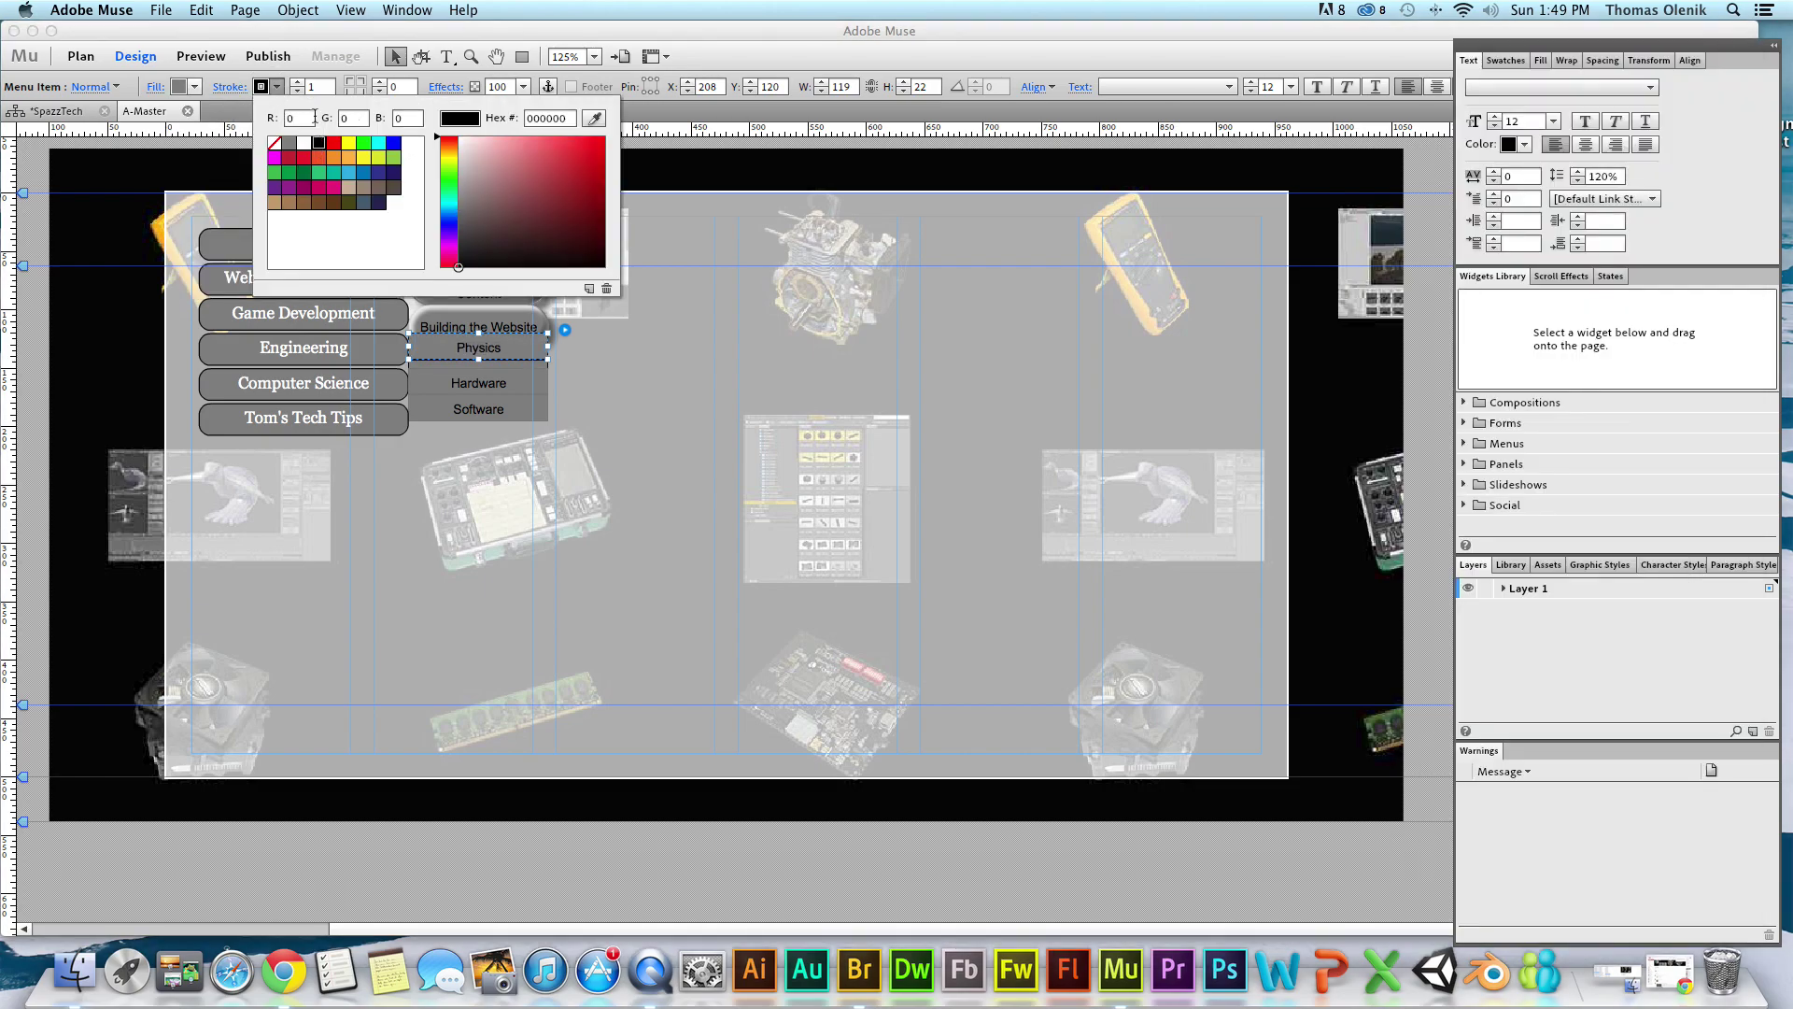
left_click(362, 84)
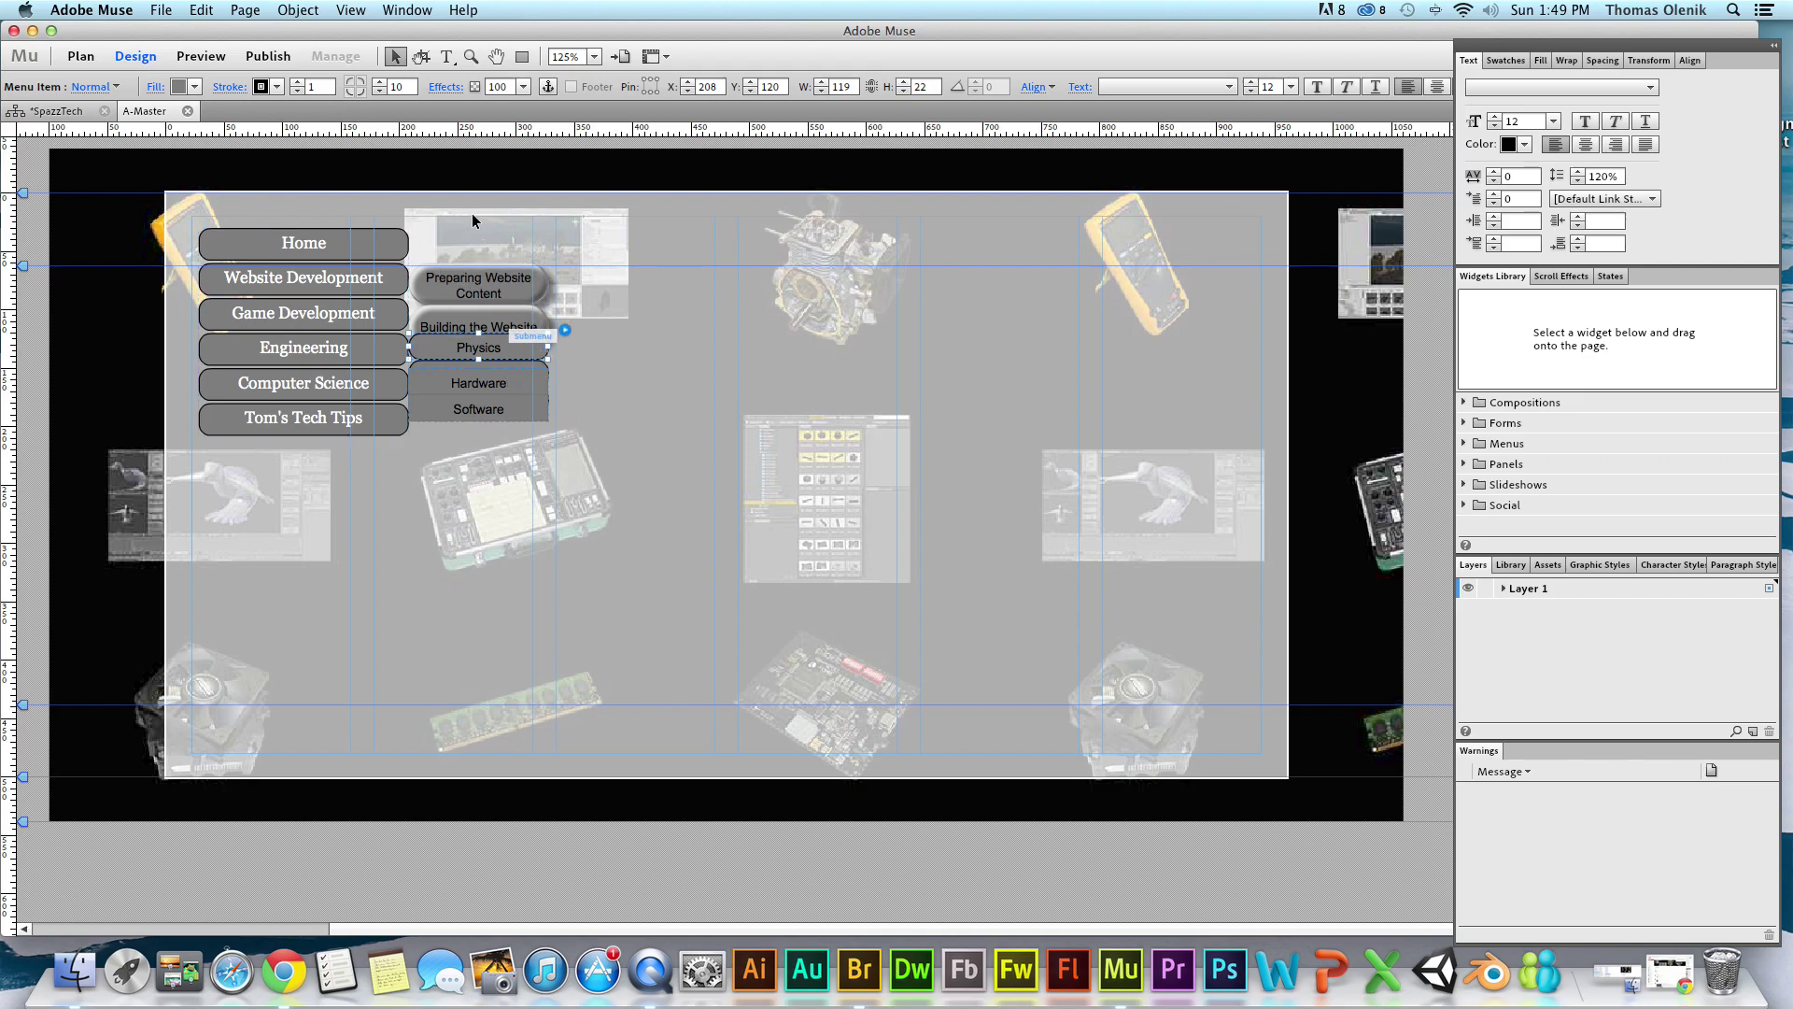
Fill the submenu container under Computer Science with grey 7F7F7F.
left_click(487, 385)
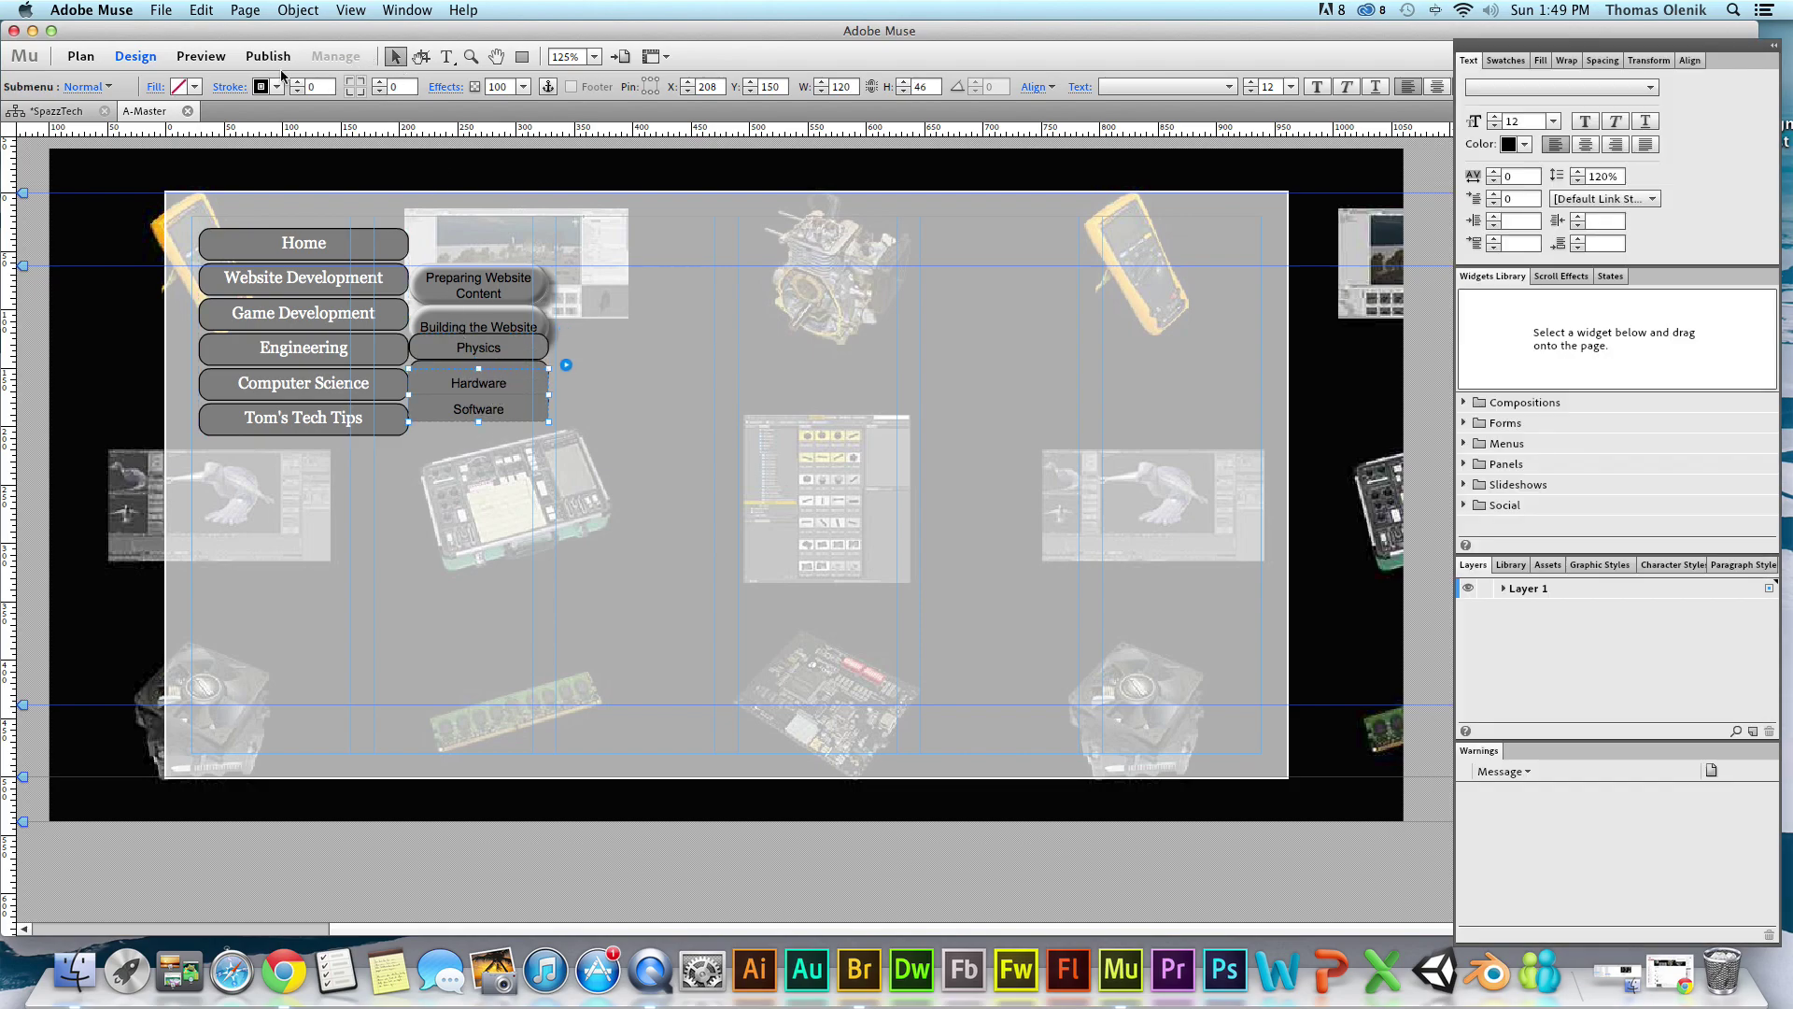
left_click(195, 88)
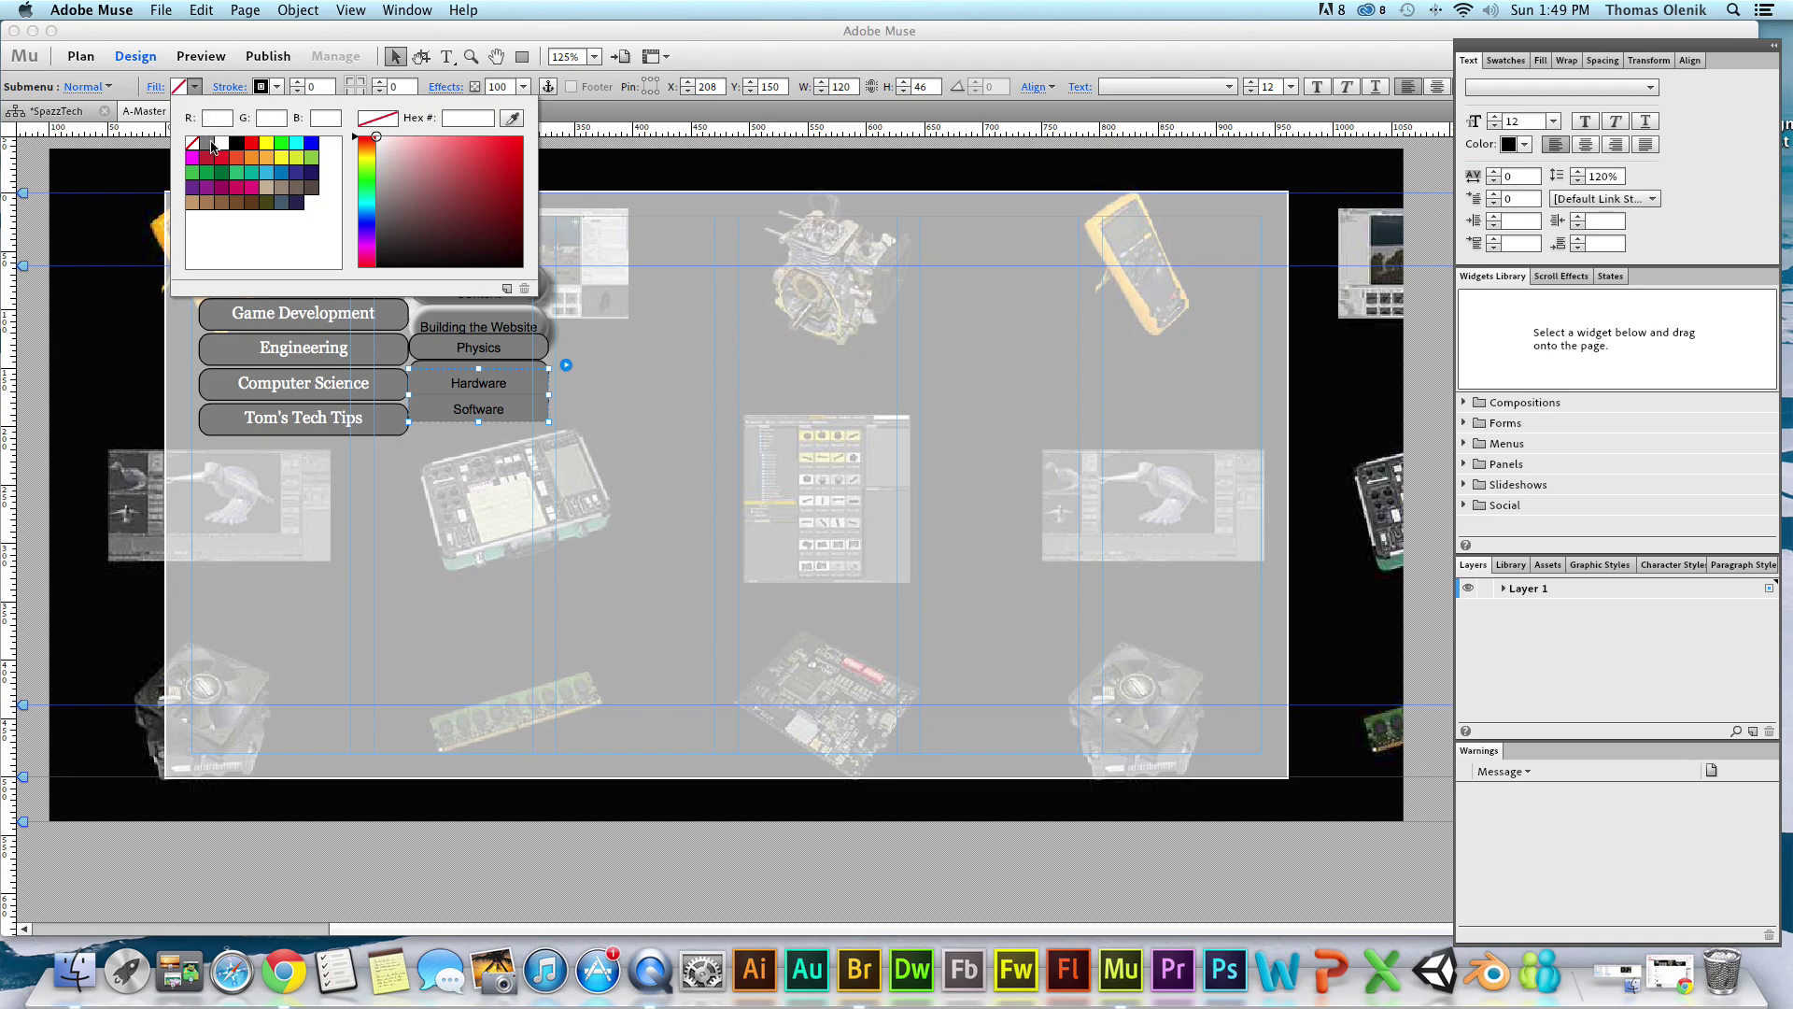
left_click(210, 145)
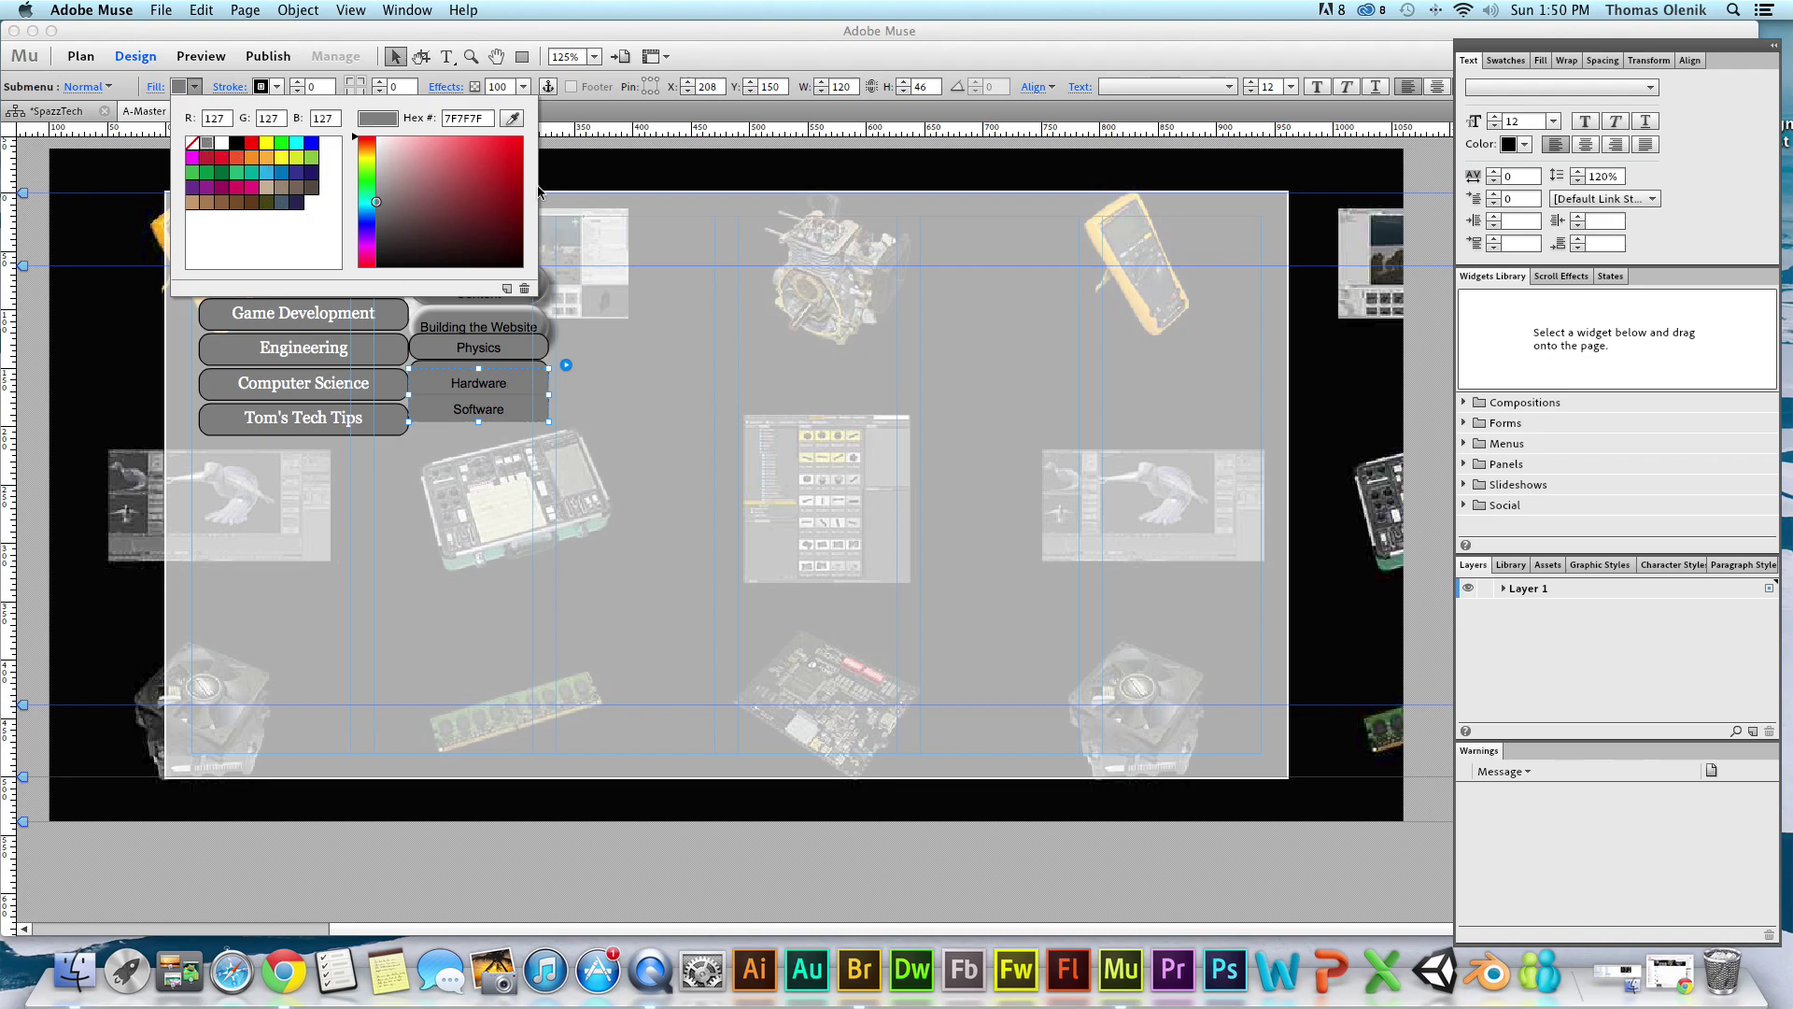
left_click(510, 432)
Fill the labels of the Hardware and Software submenu items with grey 7F7F7F.
left_click(486, 383)
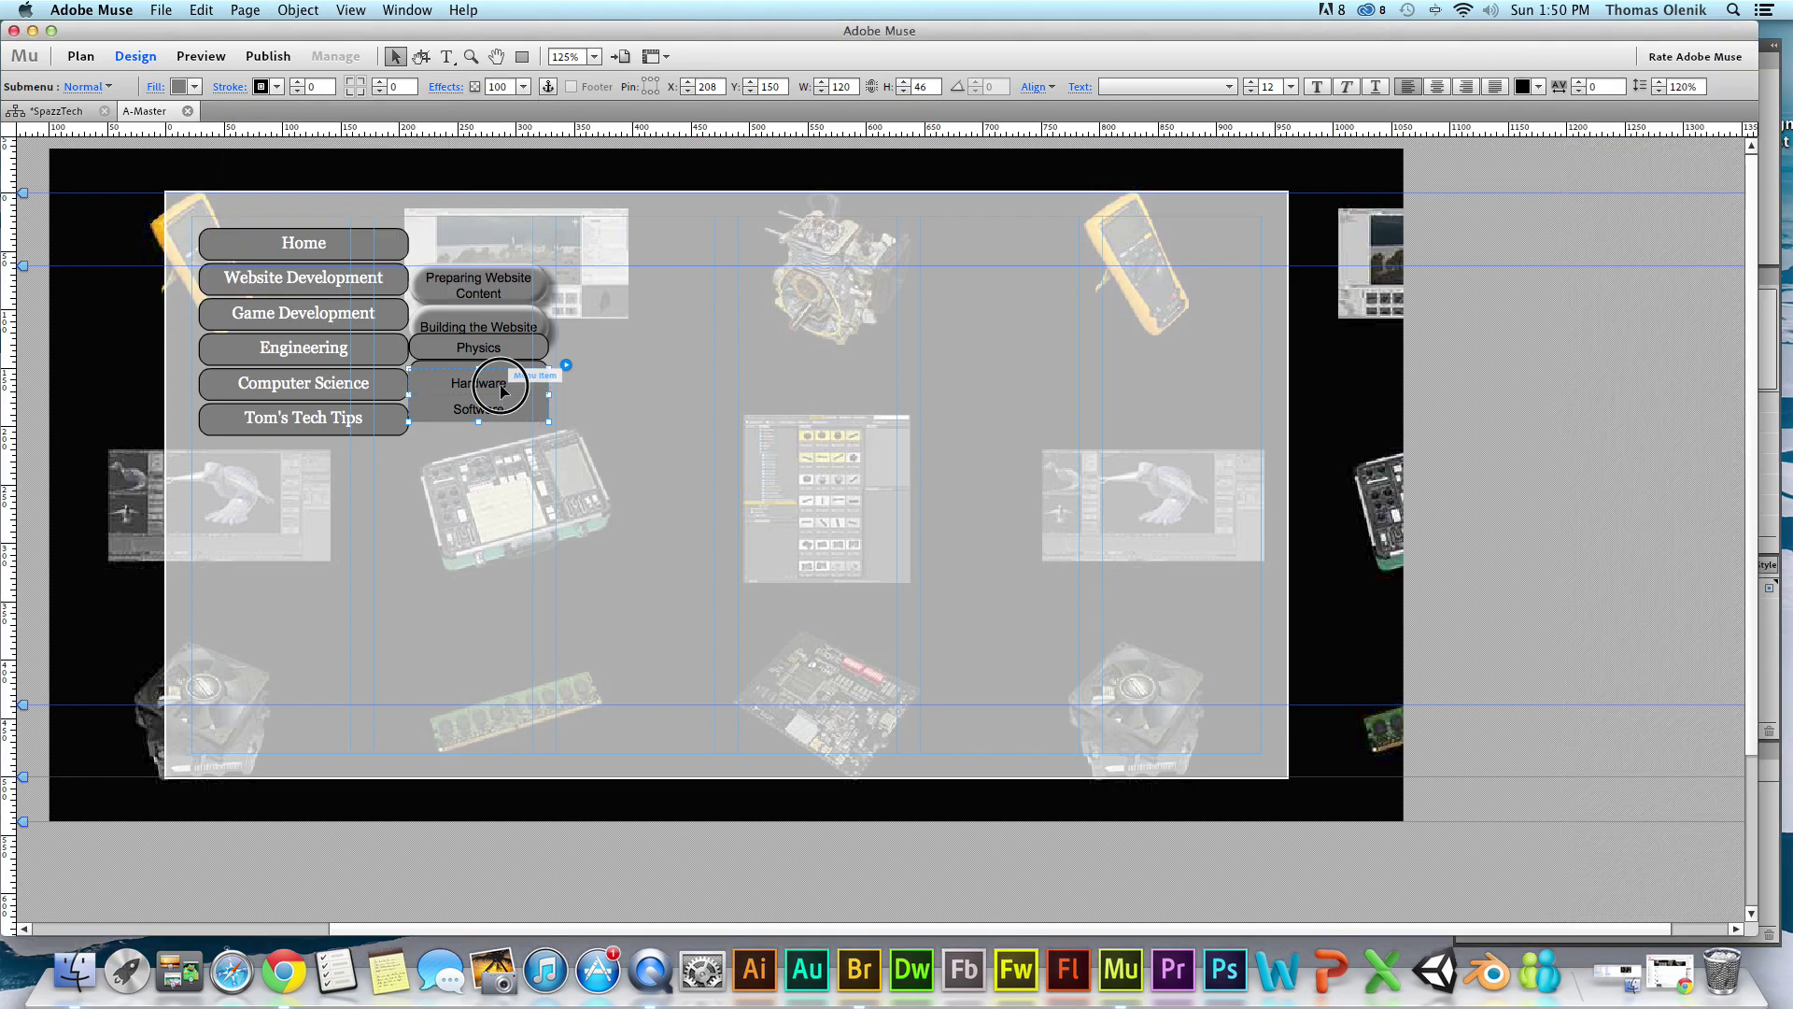
left_click(195, 89)
left_click(207, 144)
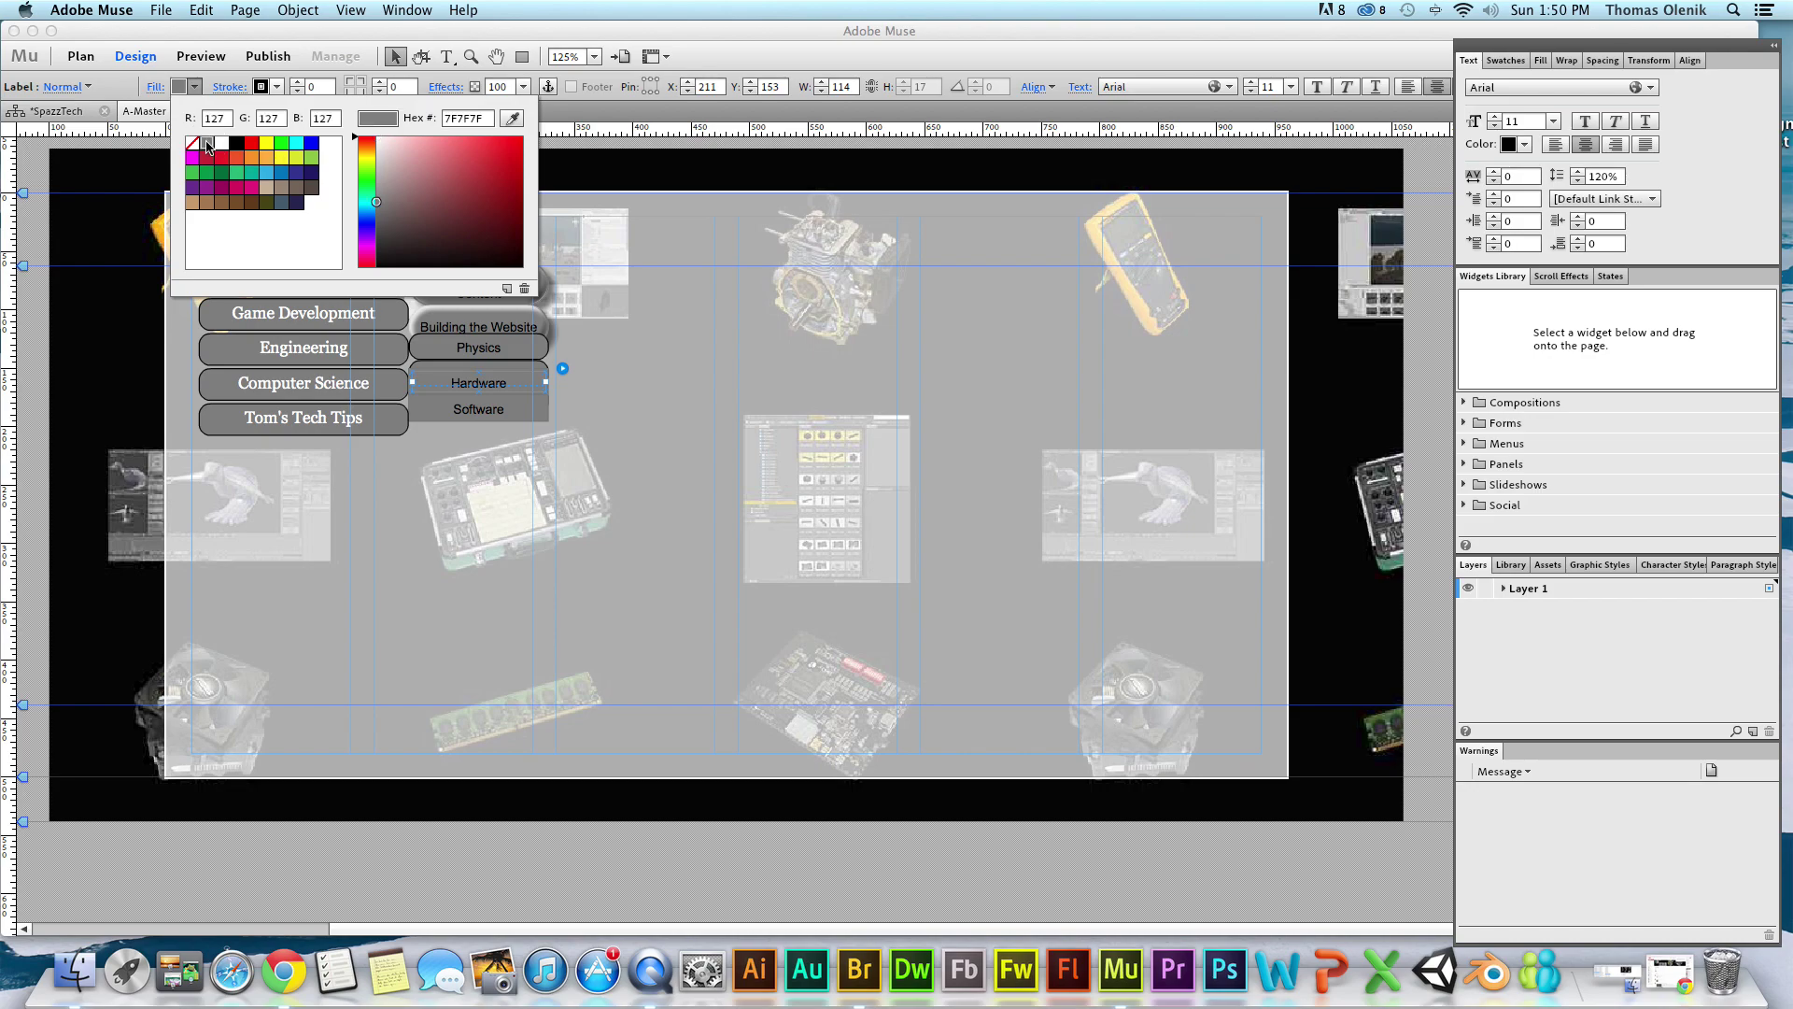
Give the Hardware and Software labels a black stroke of width 1 and round their corners with a radius of 10.
left_click(297, 82)
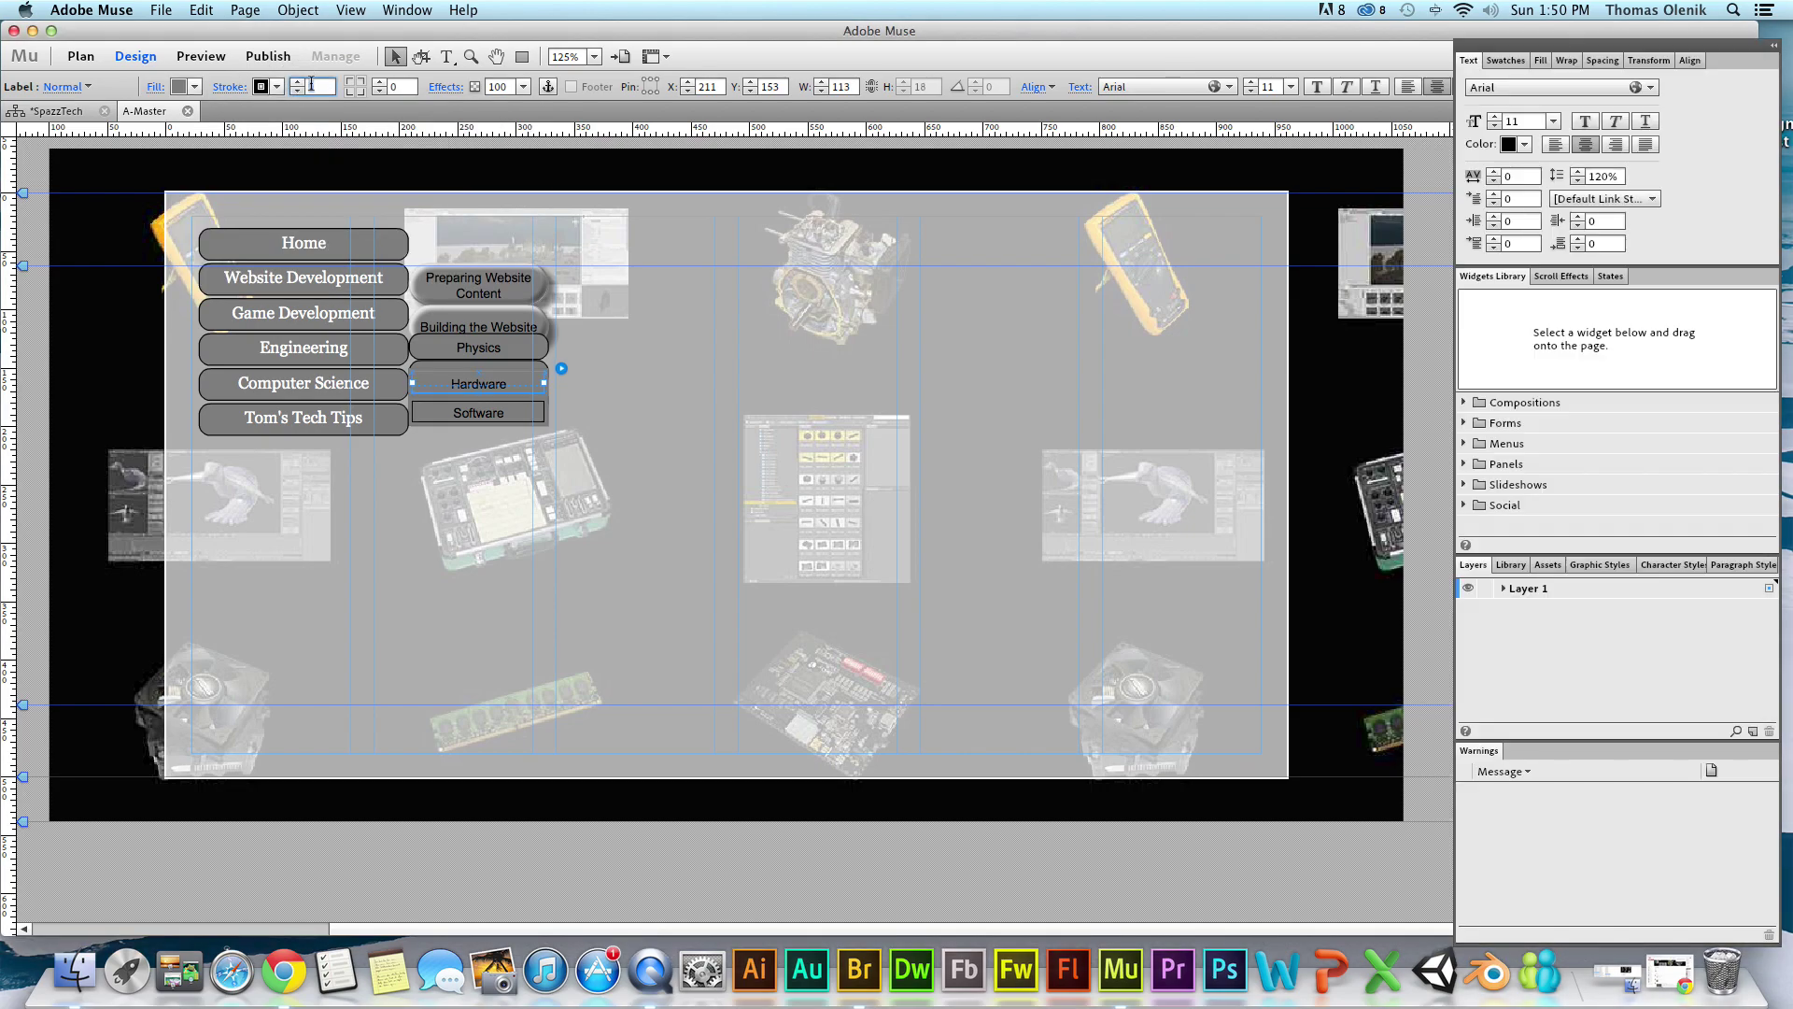
left_click(356, 87)
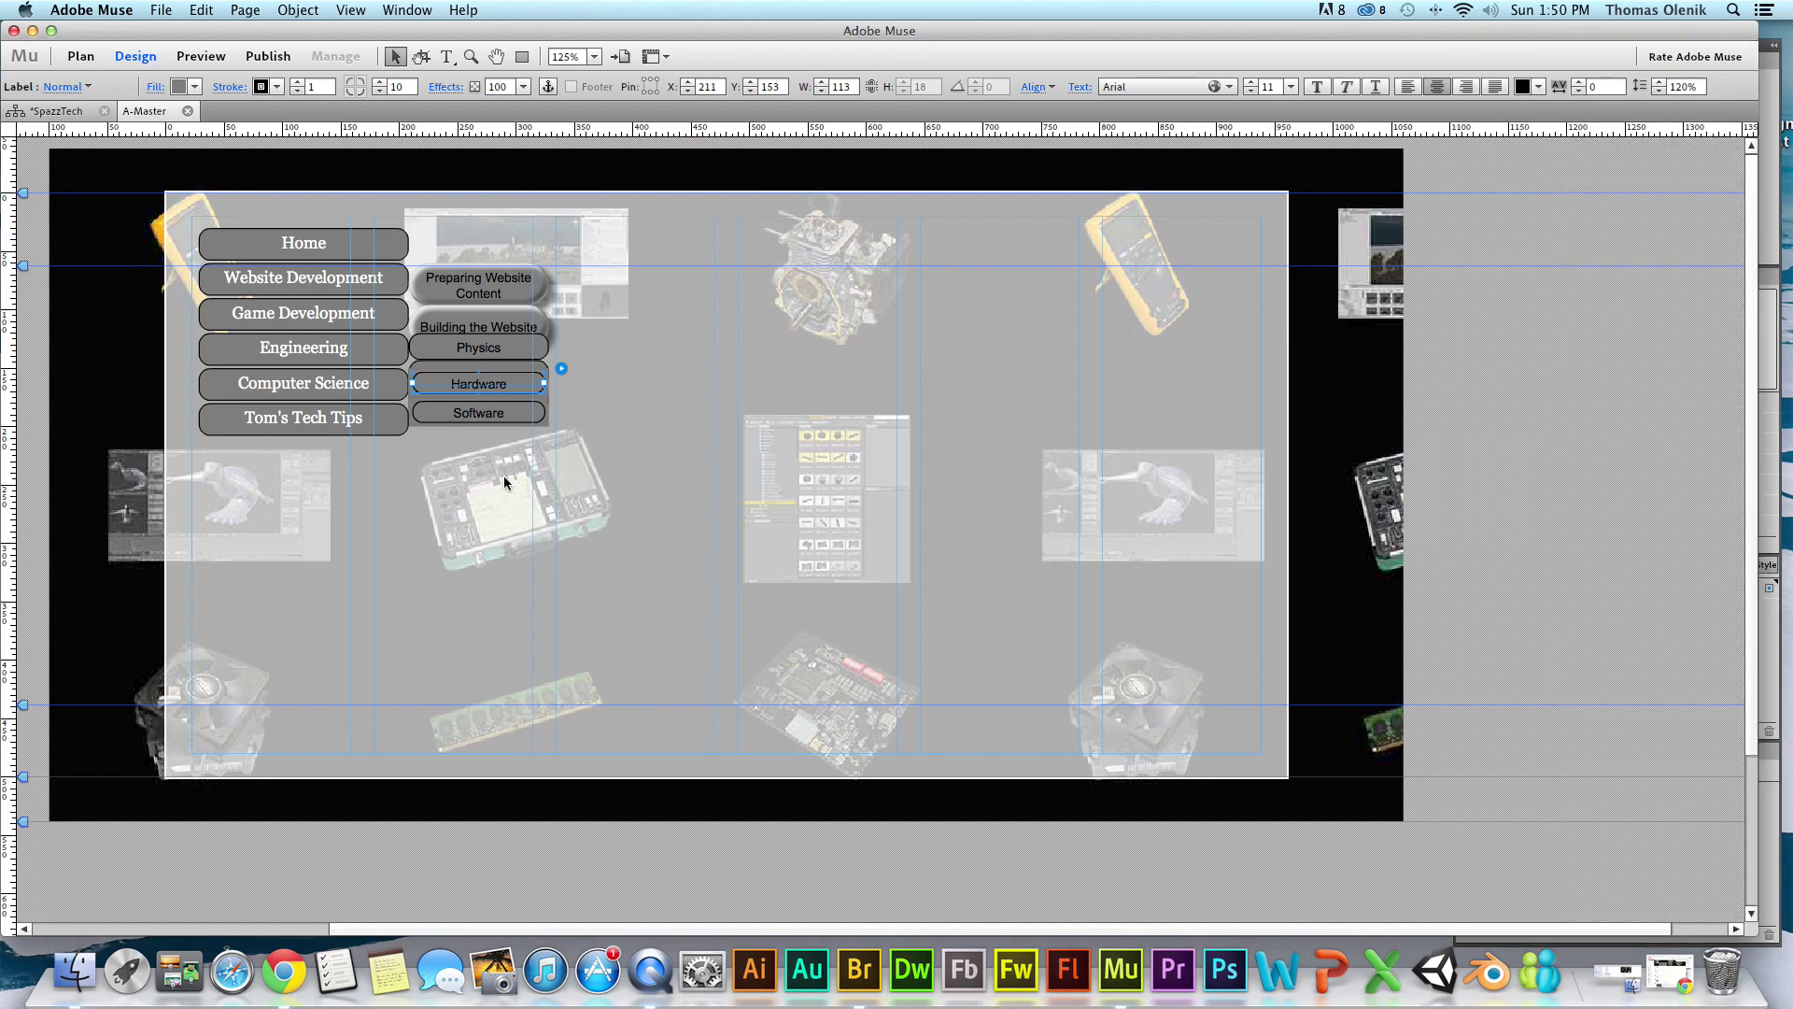
left_click(502, 475)
Set the fill of the Computer Science submenu container to none.
left_click(425, 403)
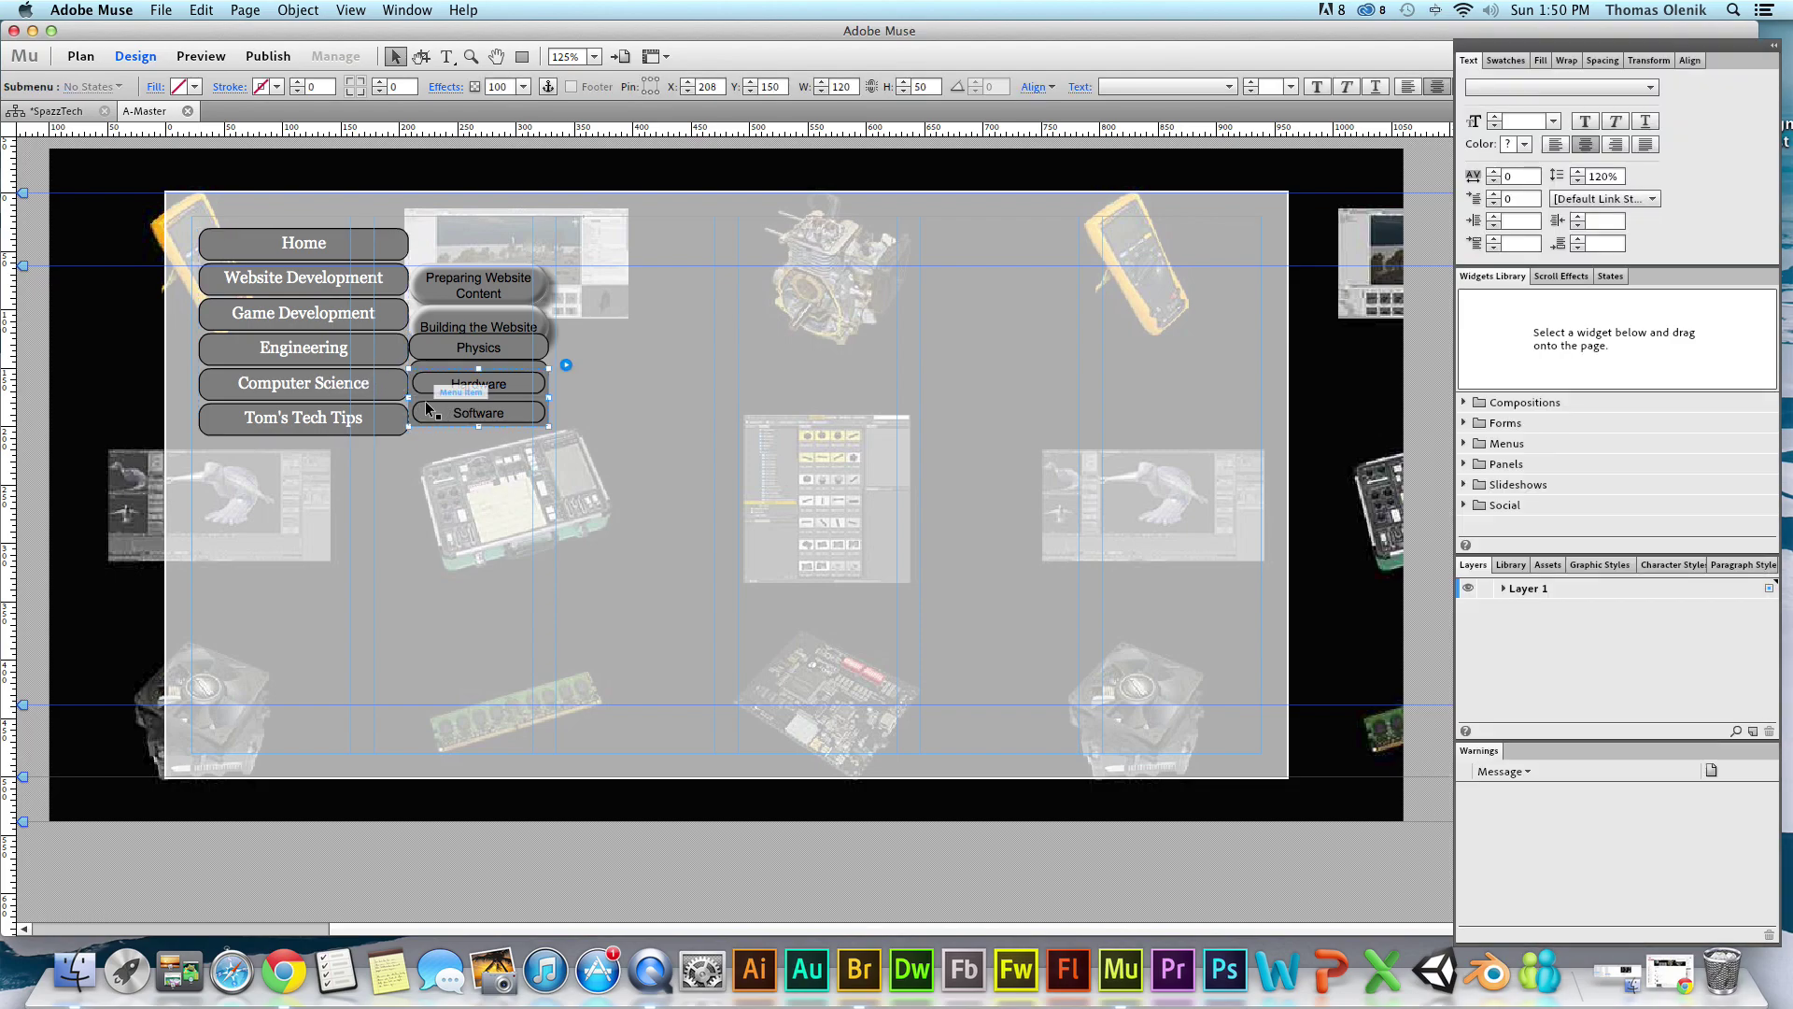
left_click(193, 86)
left_click(193, 143)
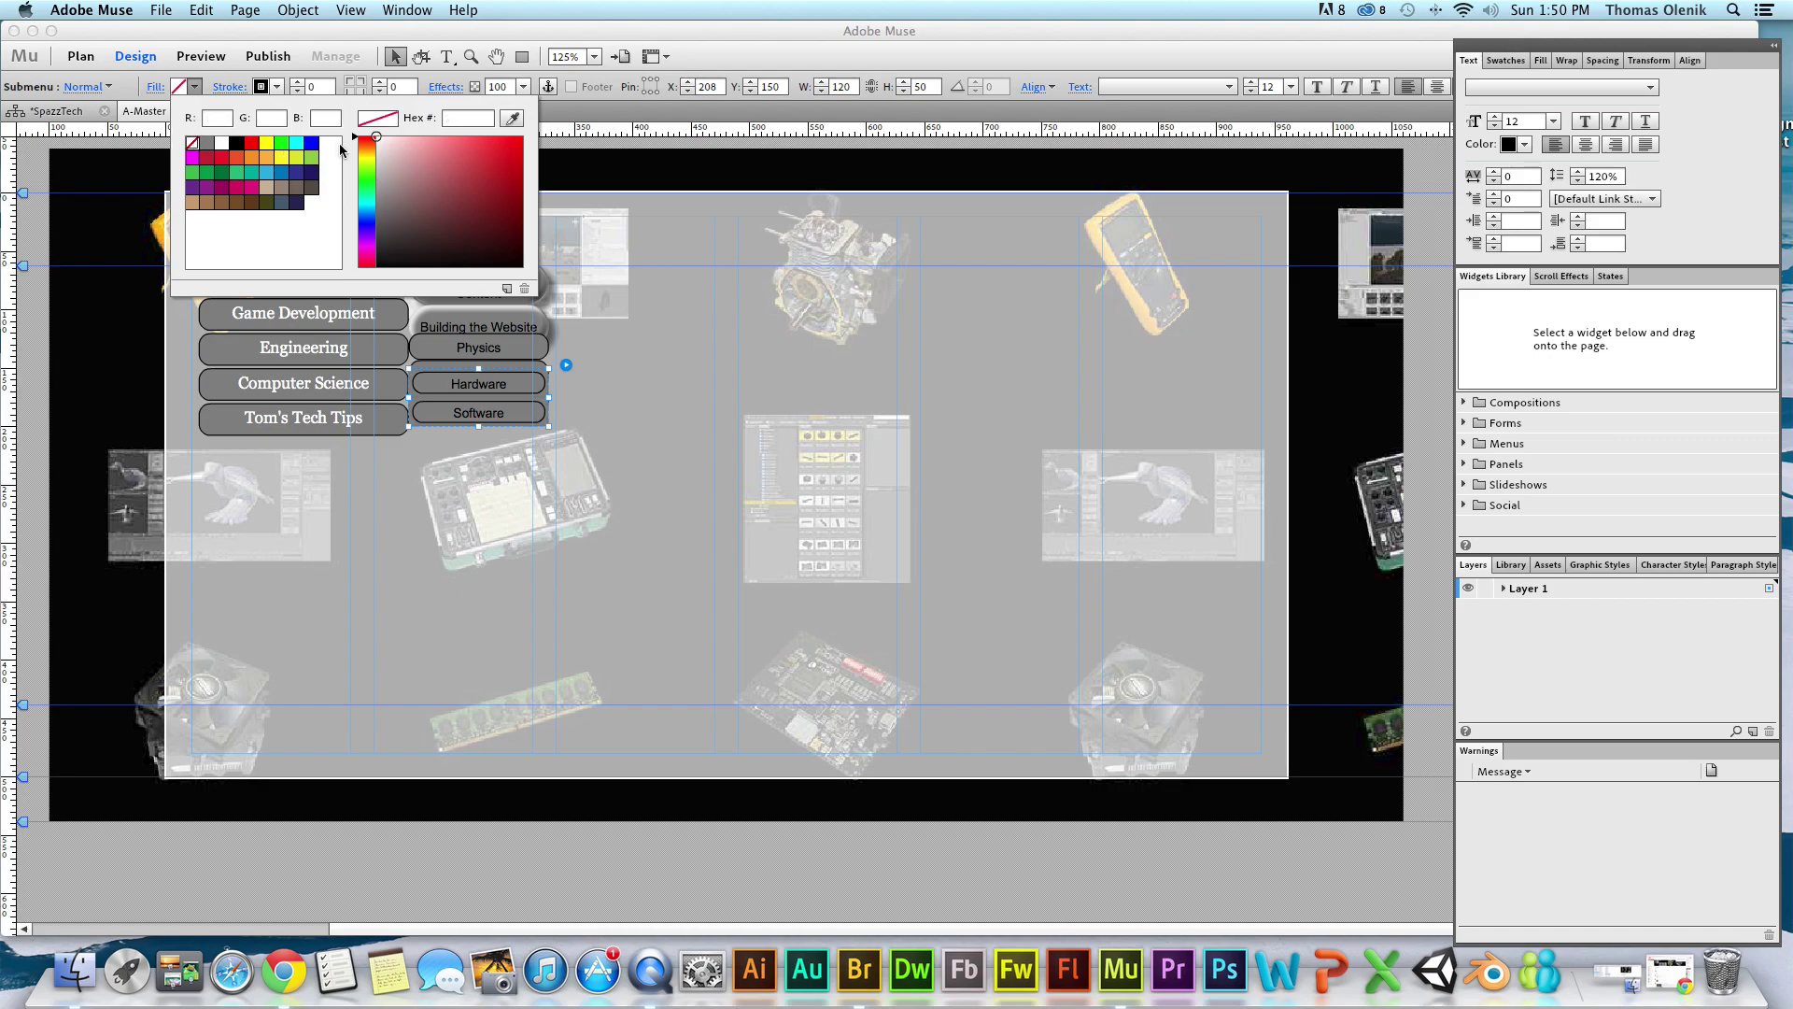
left_click(278, 92)
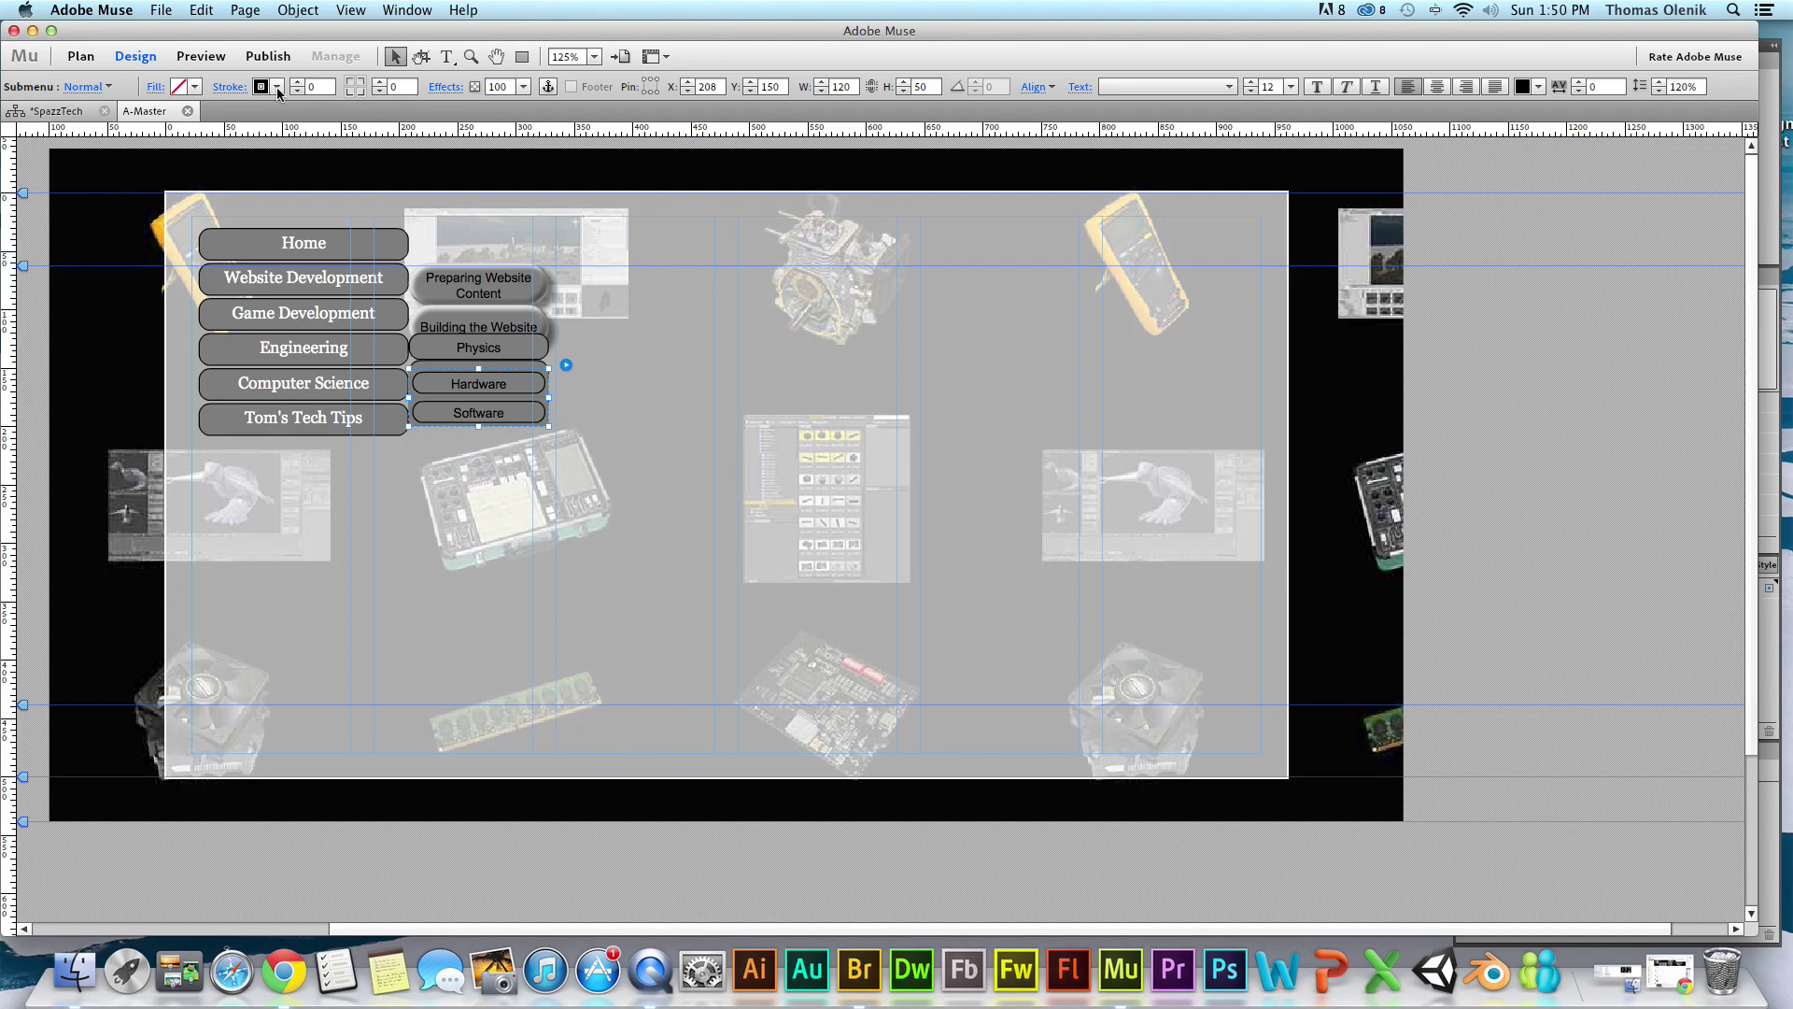
left_click(278, 86)
left_click(277, 87)
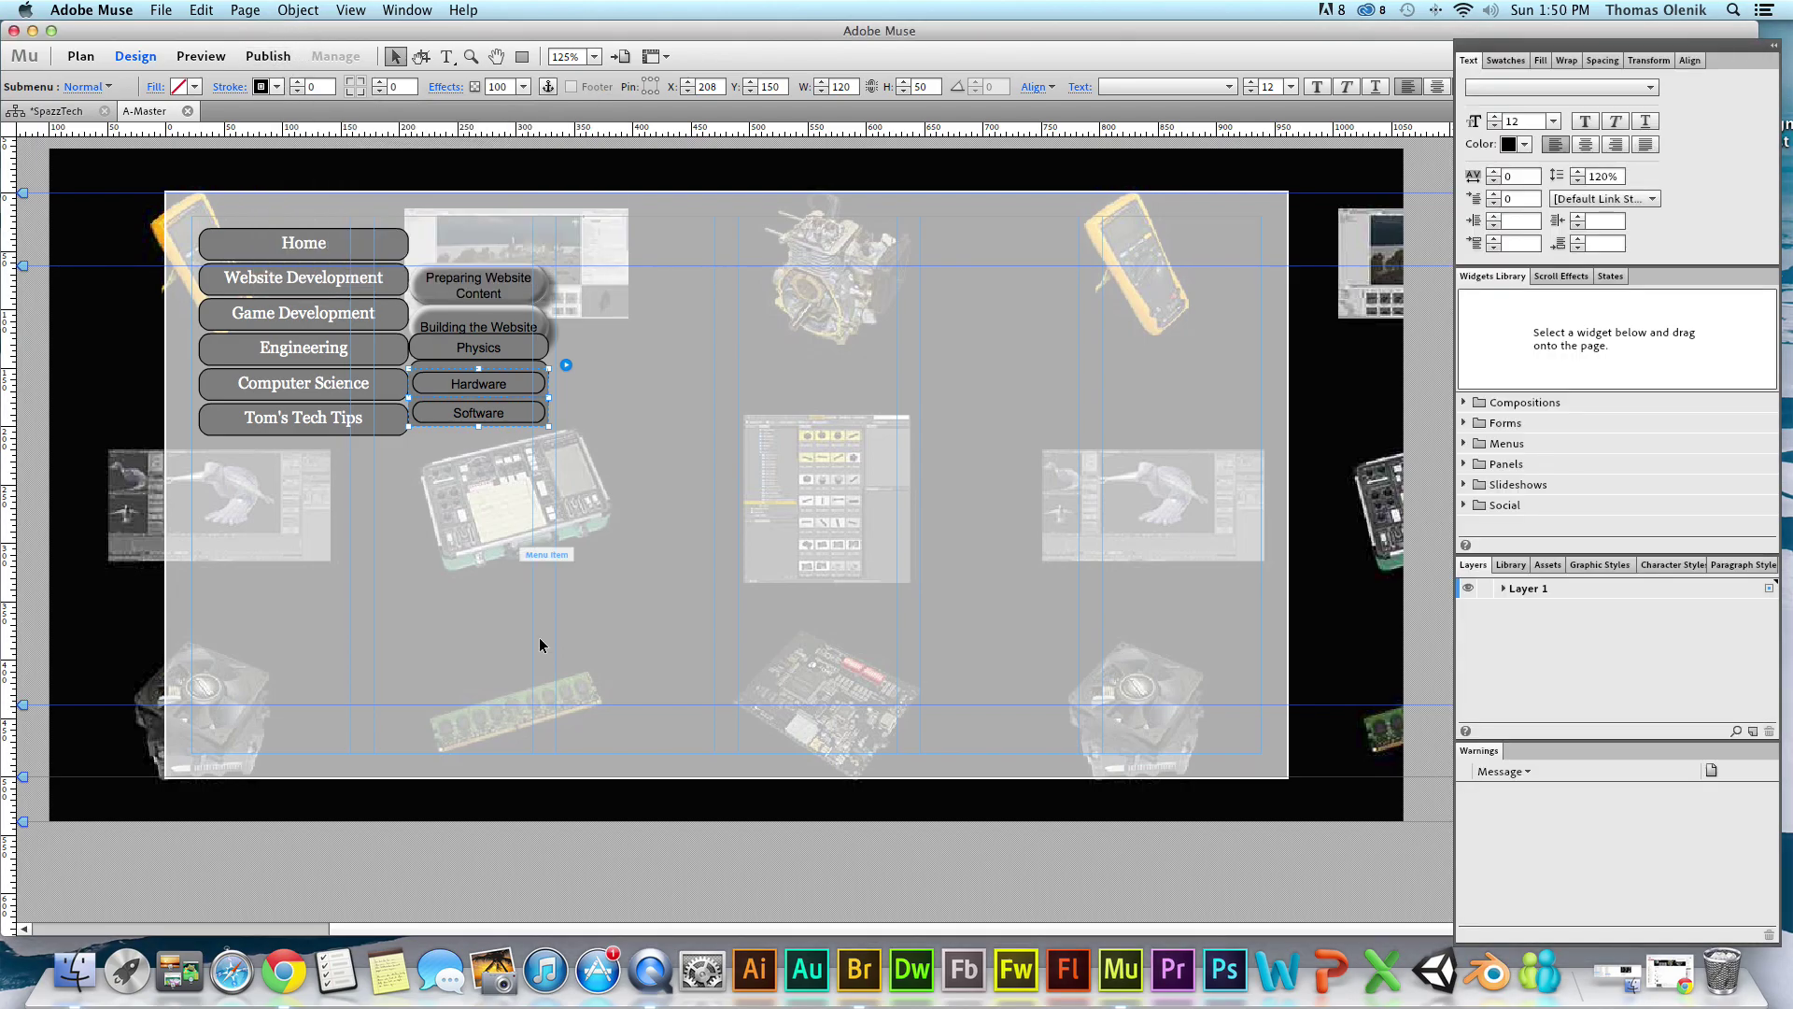
left_click(468, 523)
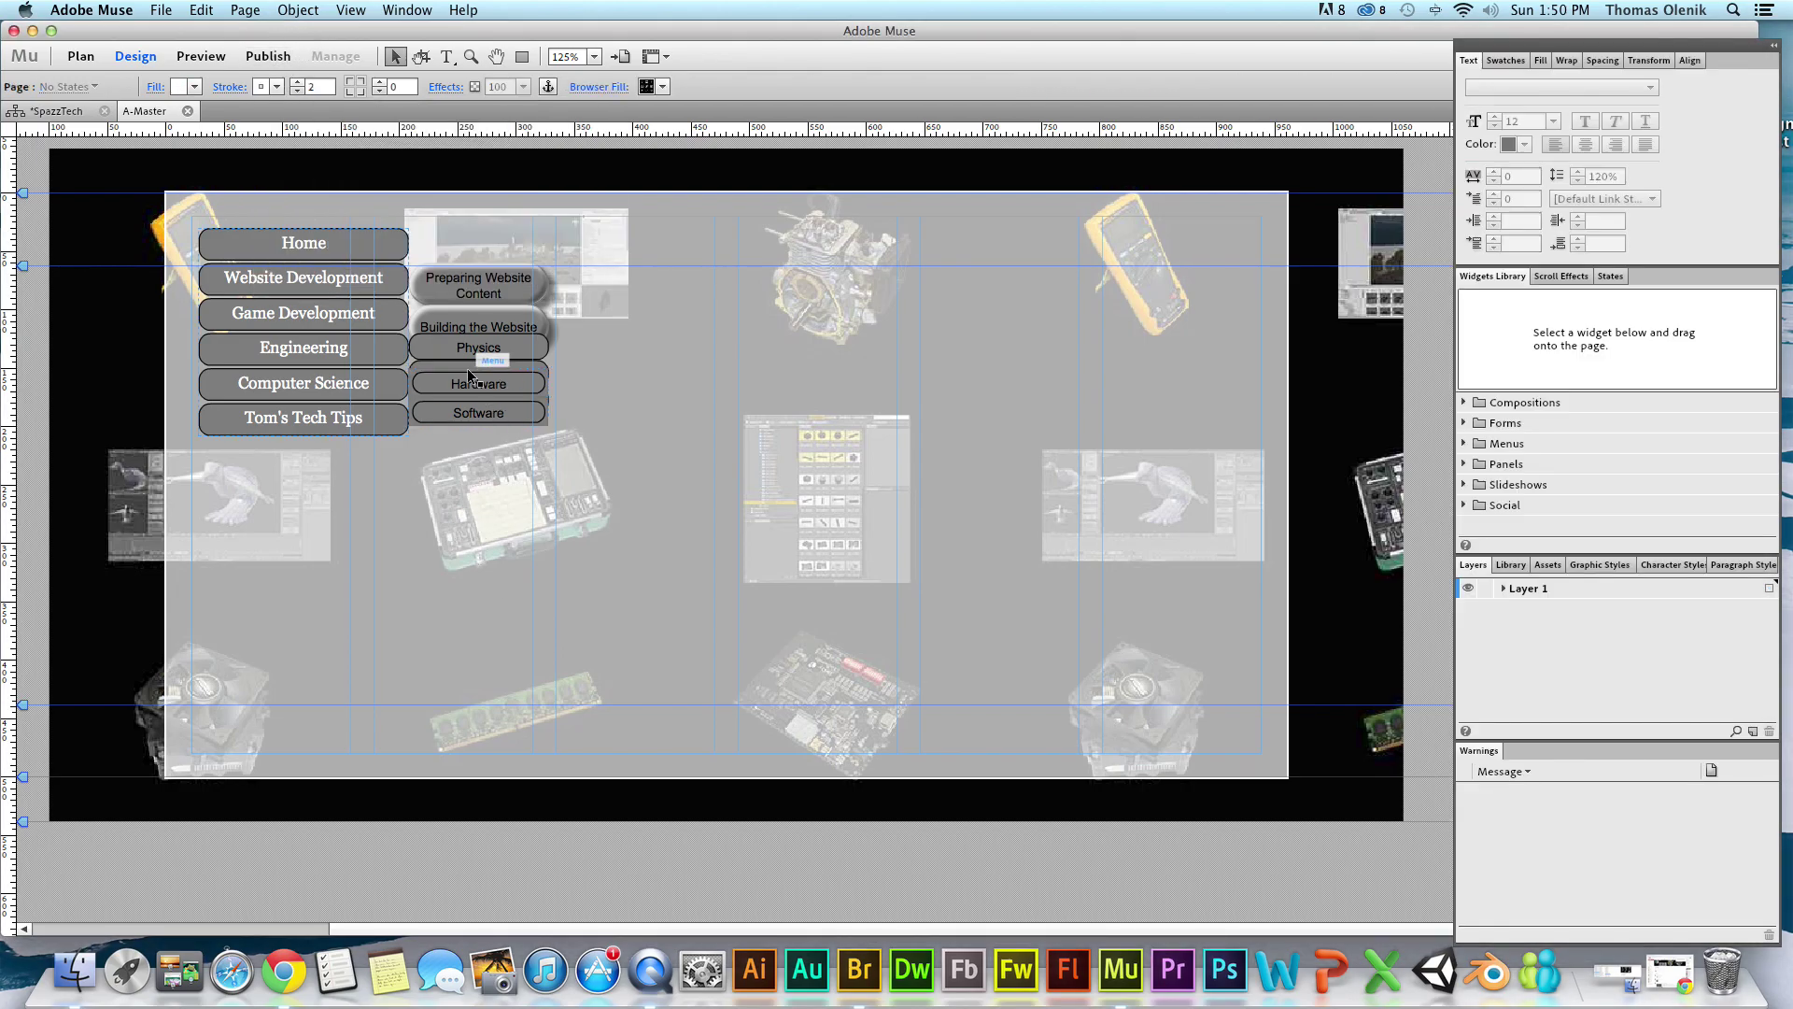
Inspect the fill and stroke settings of the Hardware and Software items and of the submenu containers around them.
left_click(418, 400)
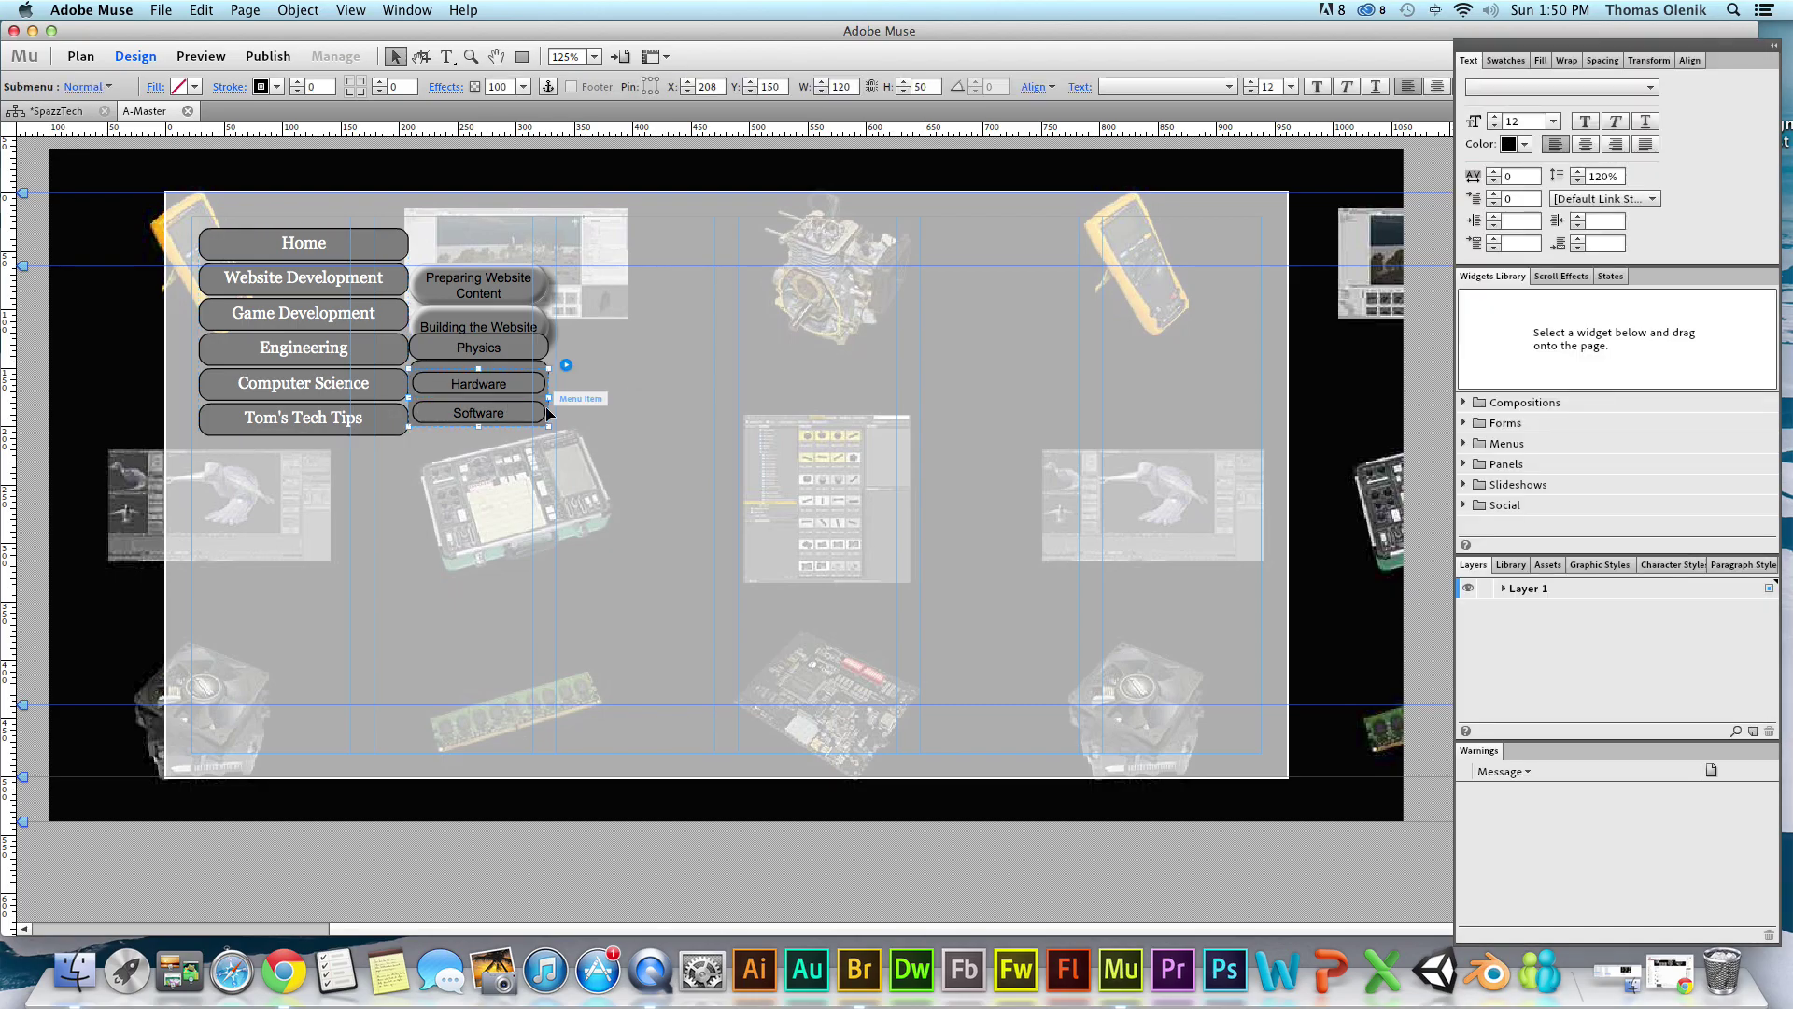
left_click(478, 388)
key("Tab")
left_click(475, 410)
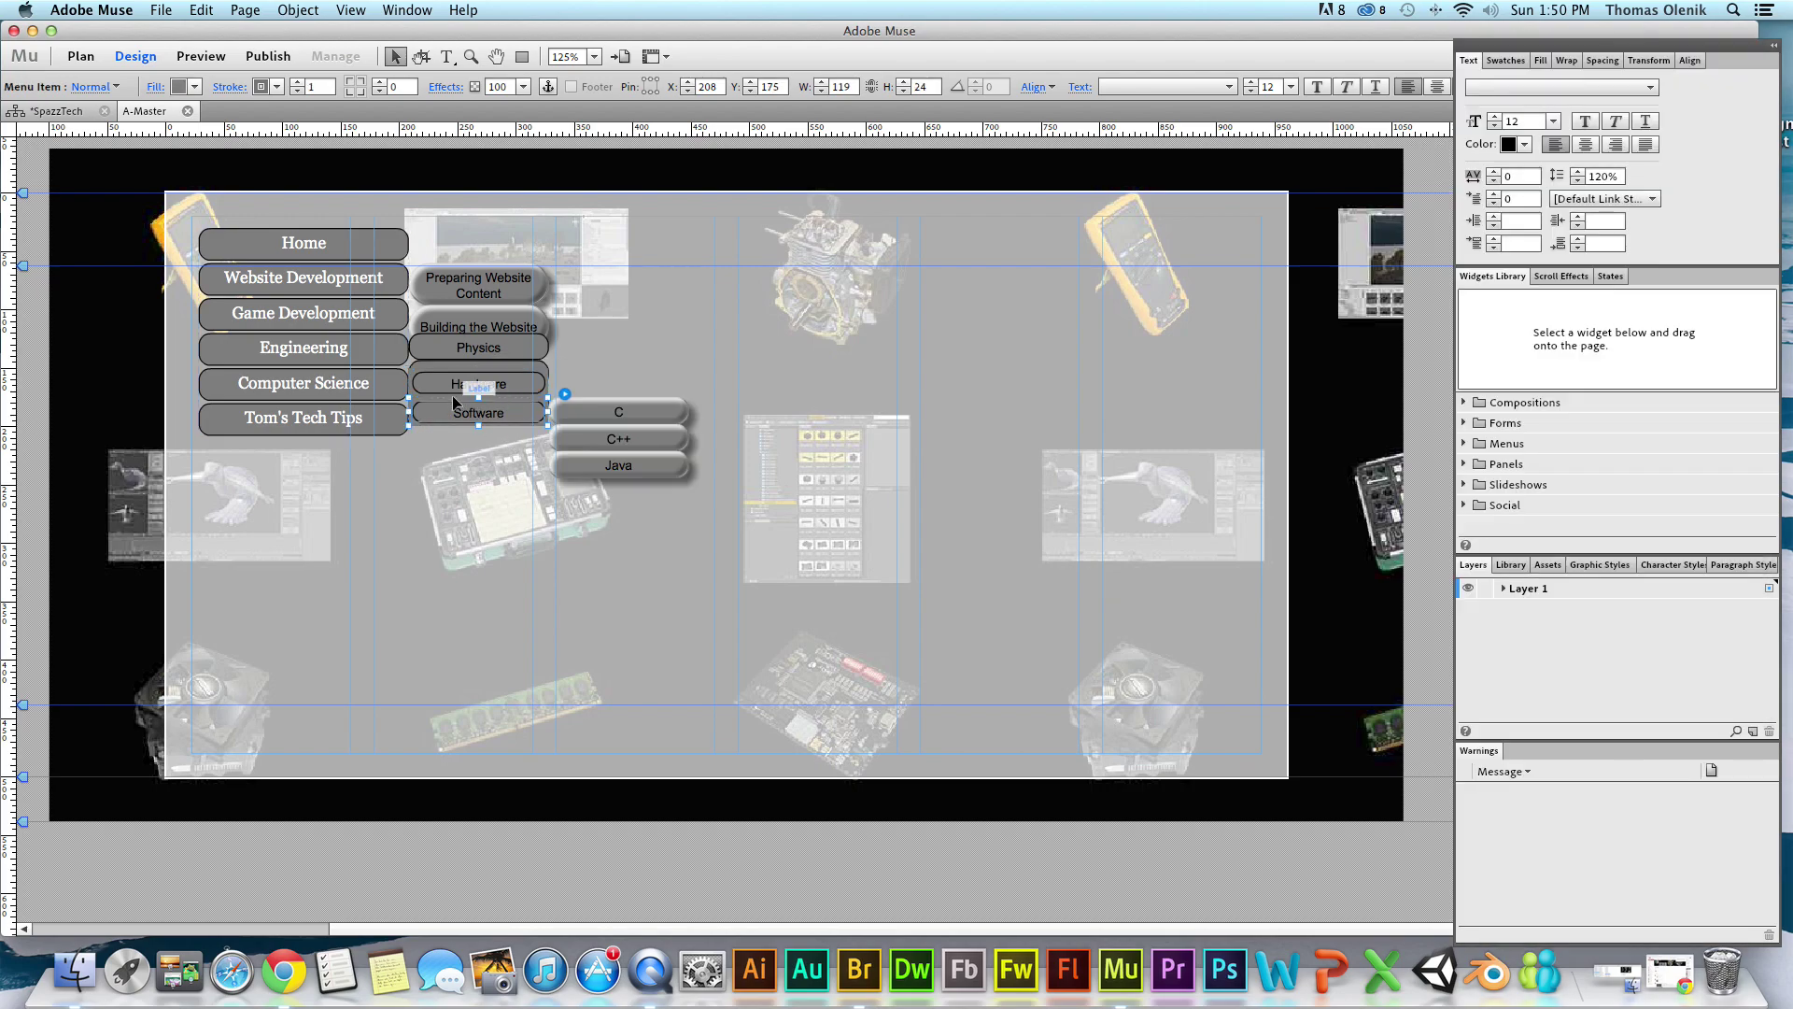
left_click(447, 383)
left_click(420, 364)
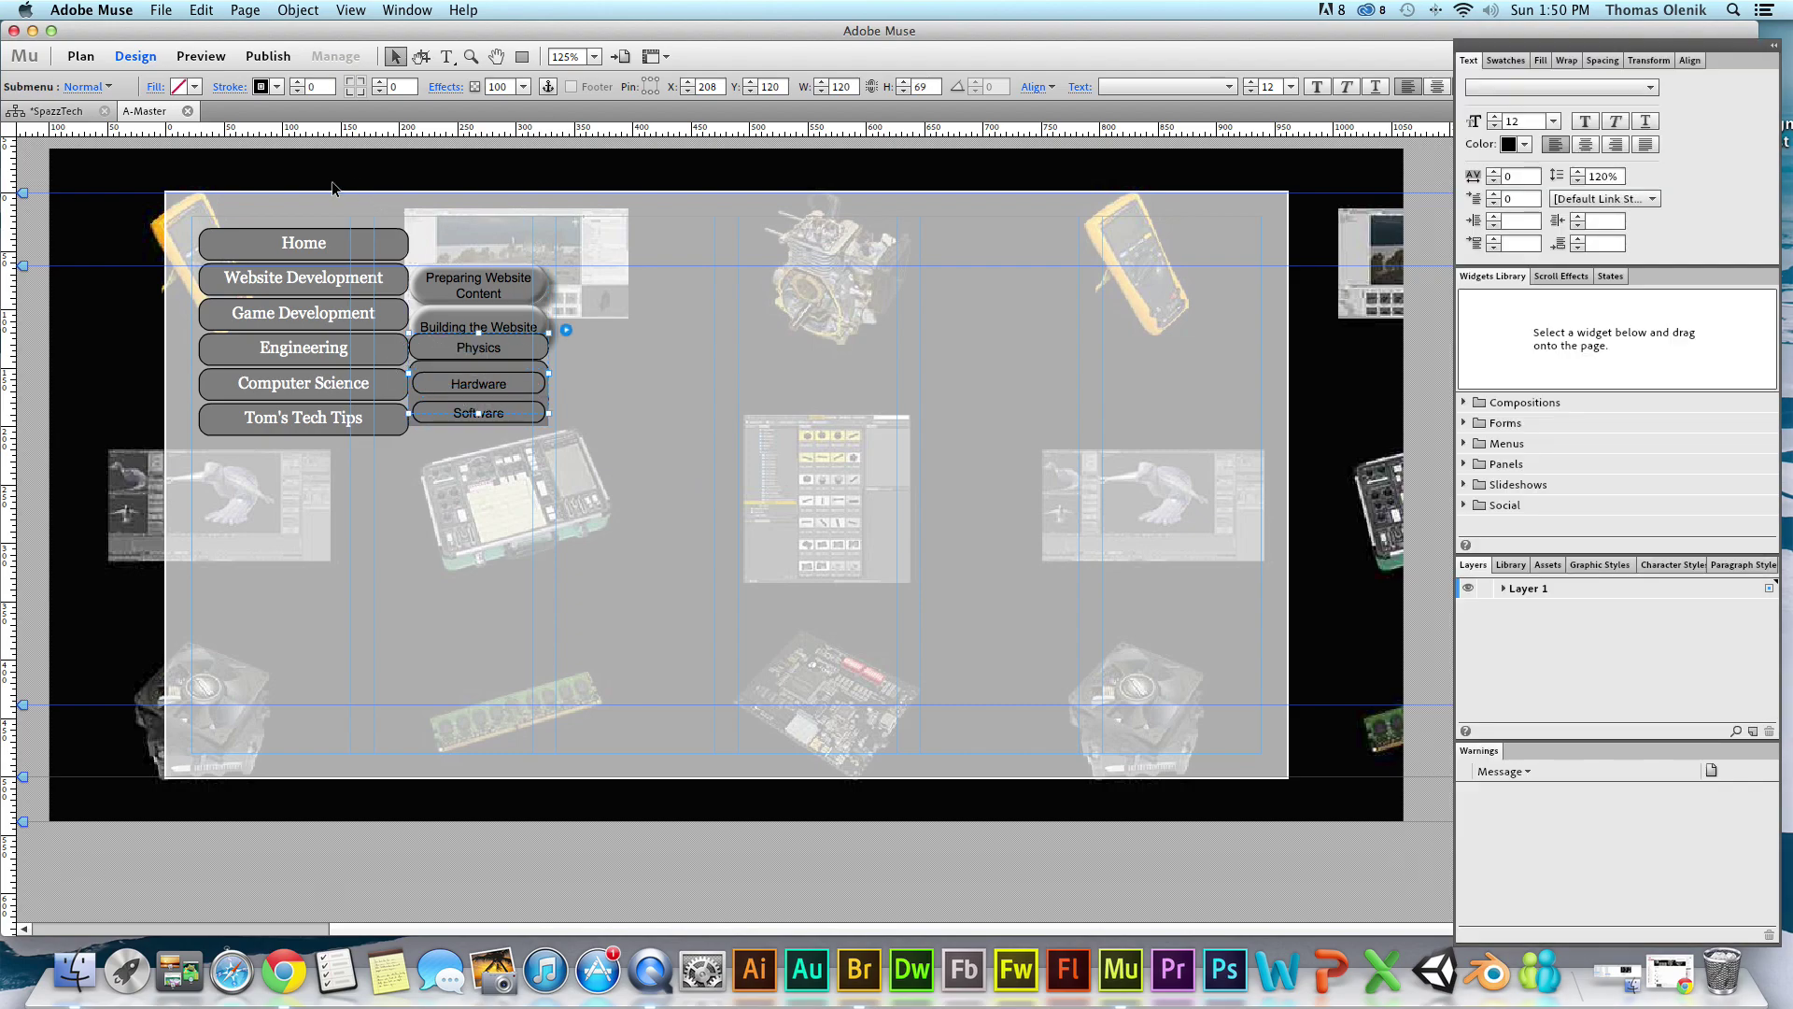
left_click(411, 423)
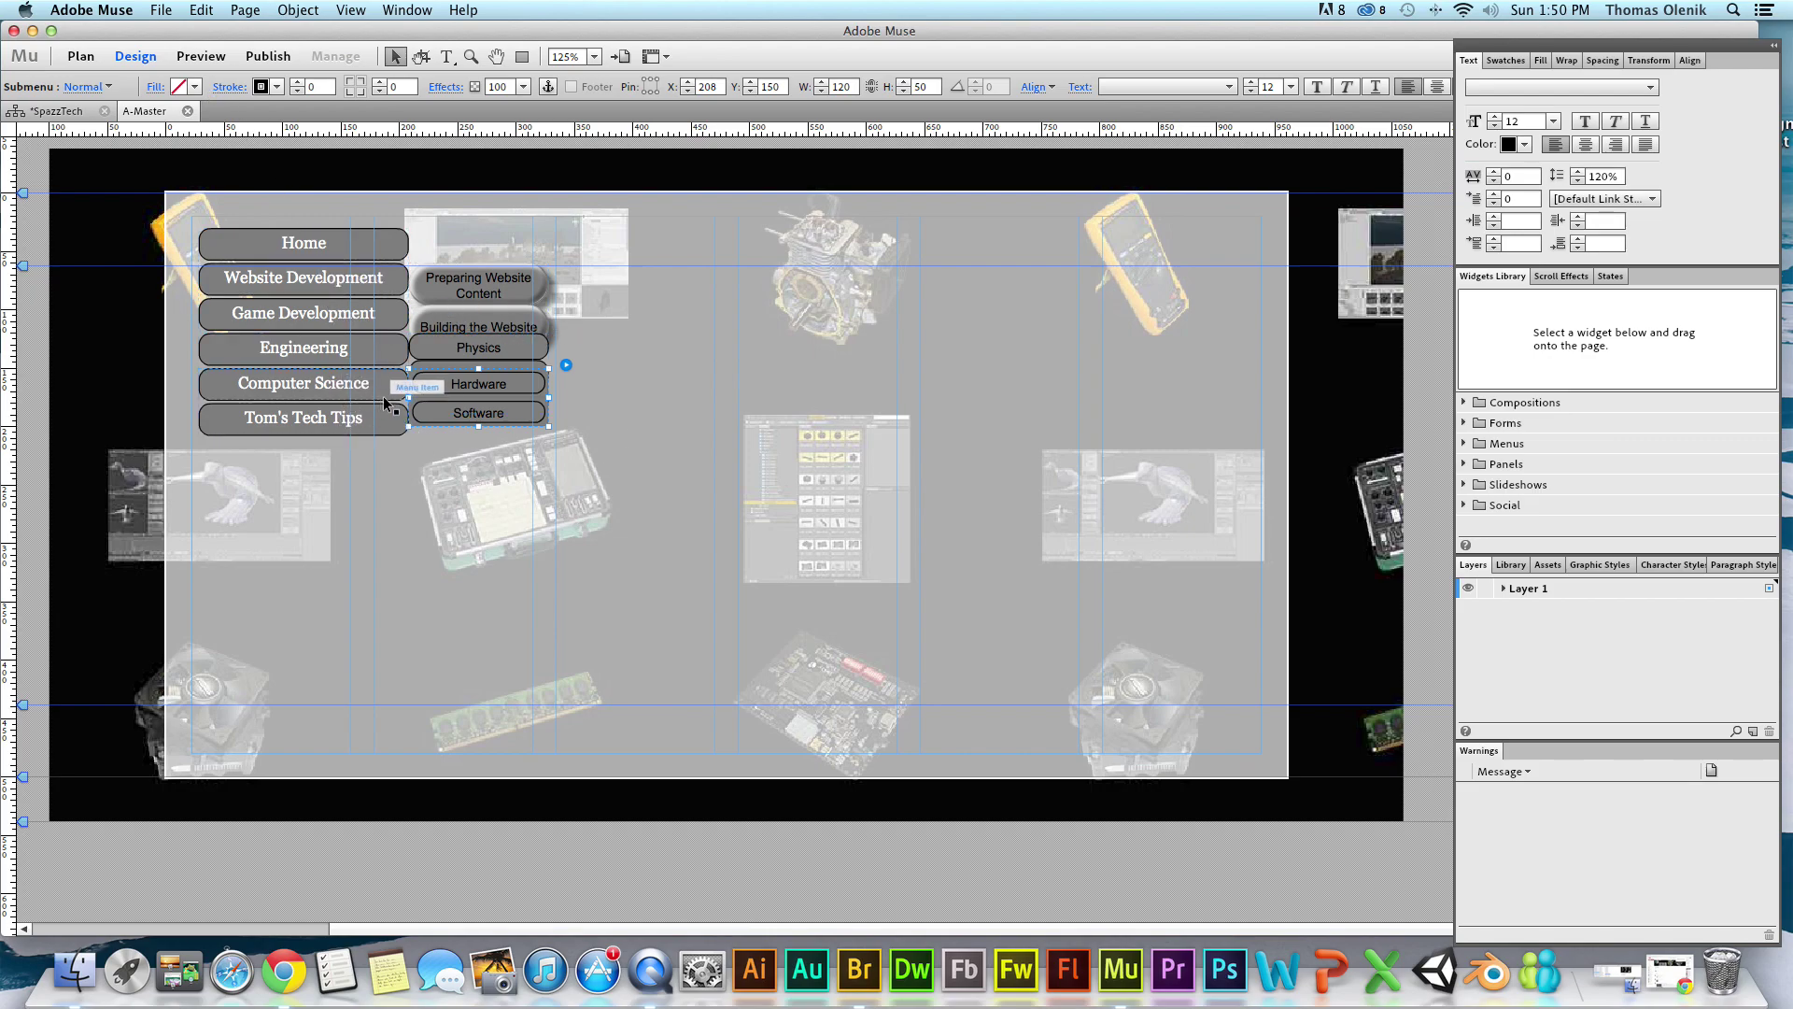
key("Tab")
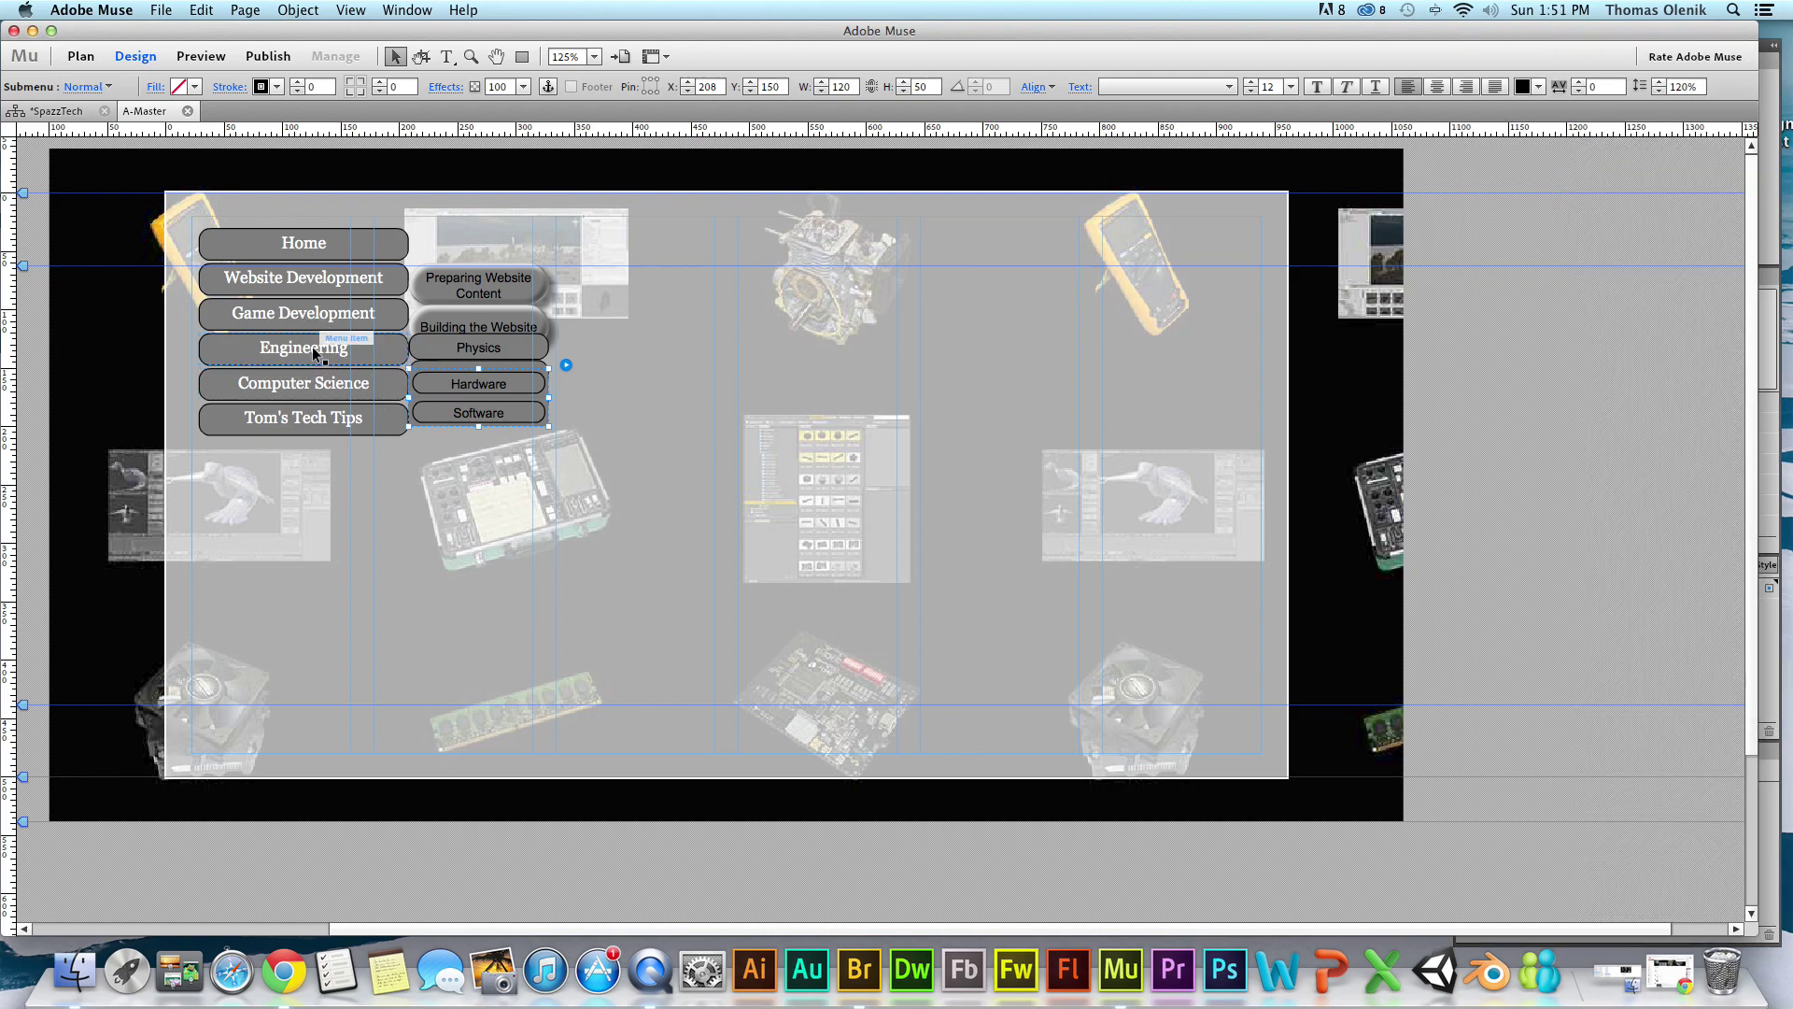
key("Tab")
left_click(305, 309)
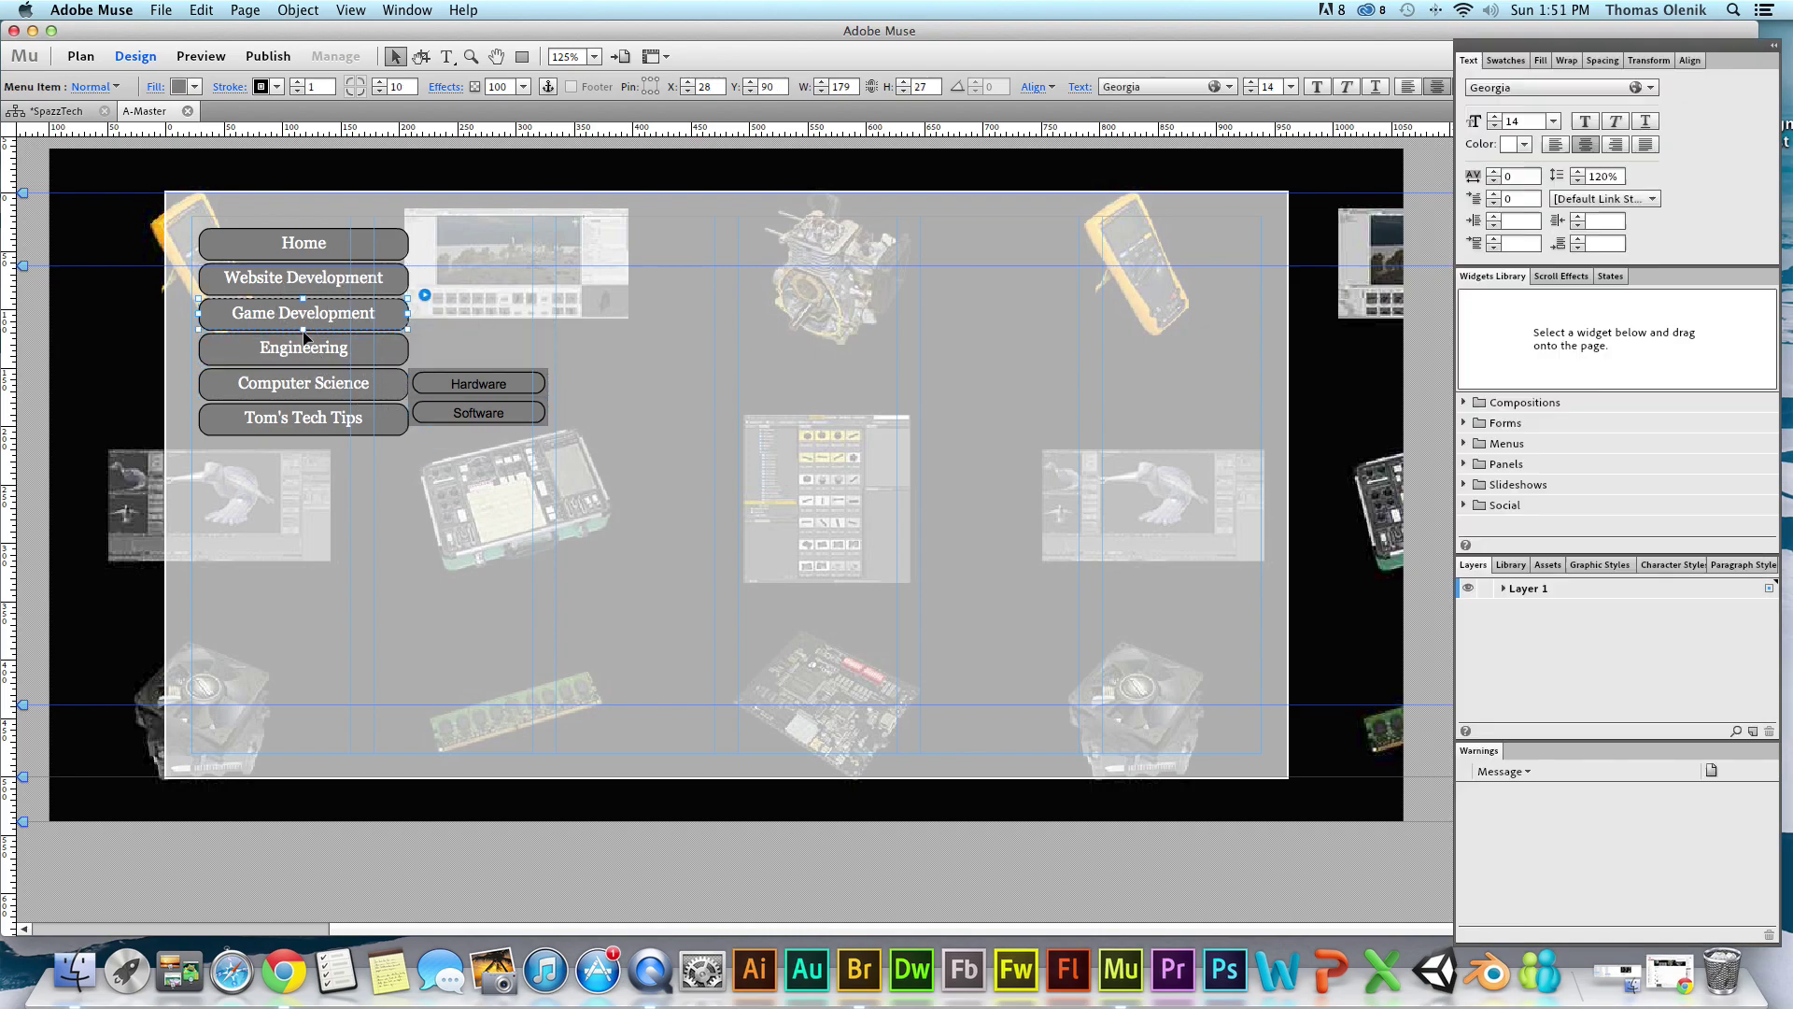
Undo the styling changes on the menu and submenu items as far back as the undo history allows.
left_click(207, 15)
left_click(229, 44)
key("super+z")
key("super+z")
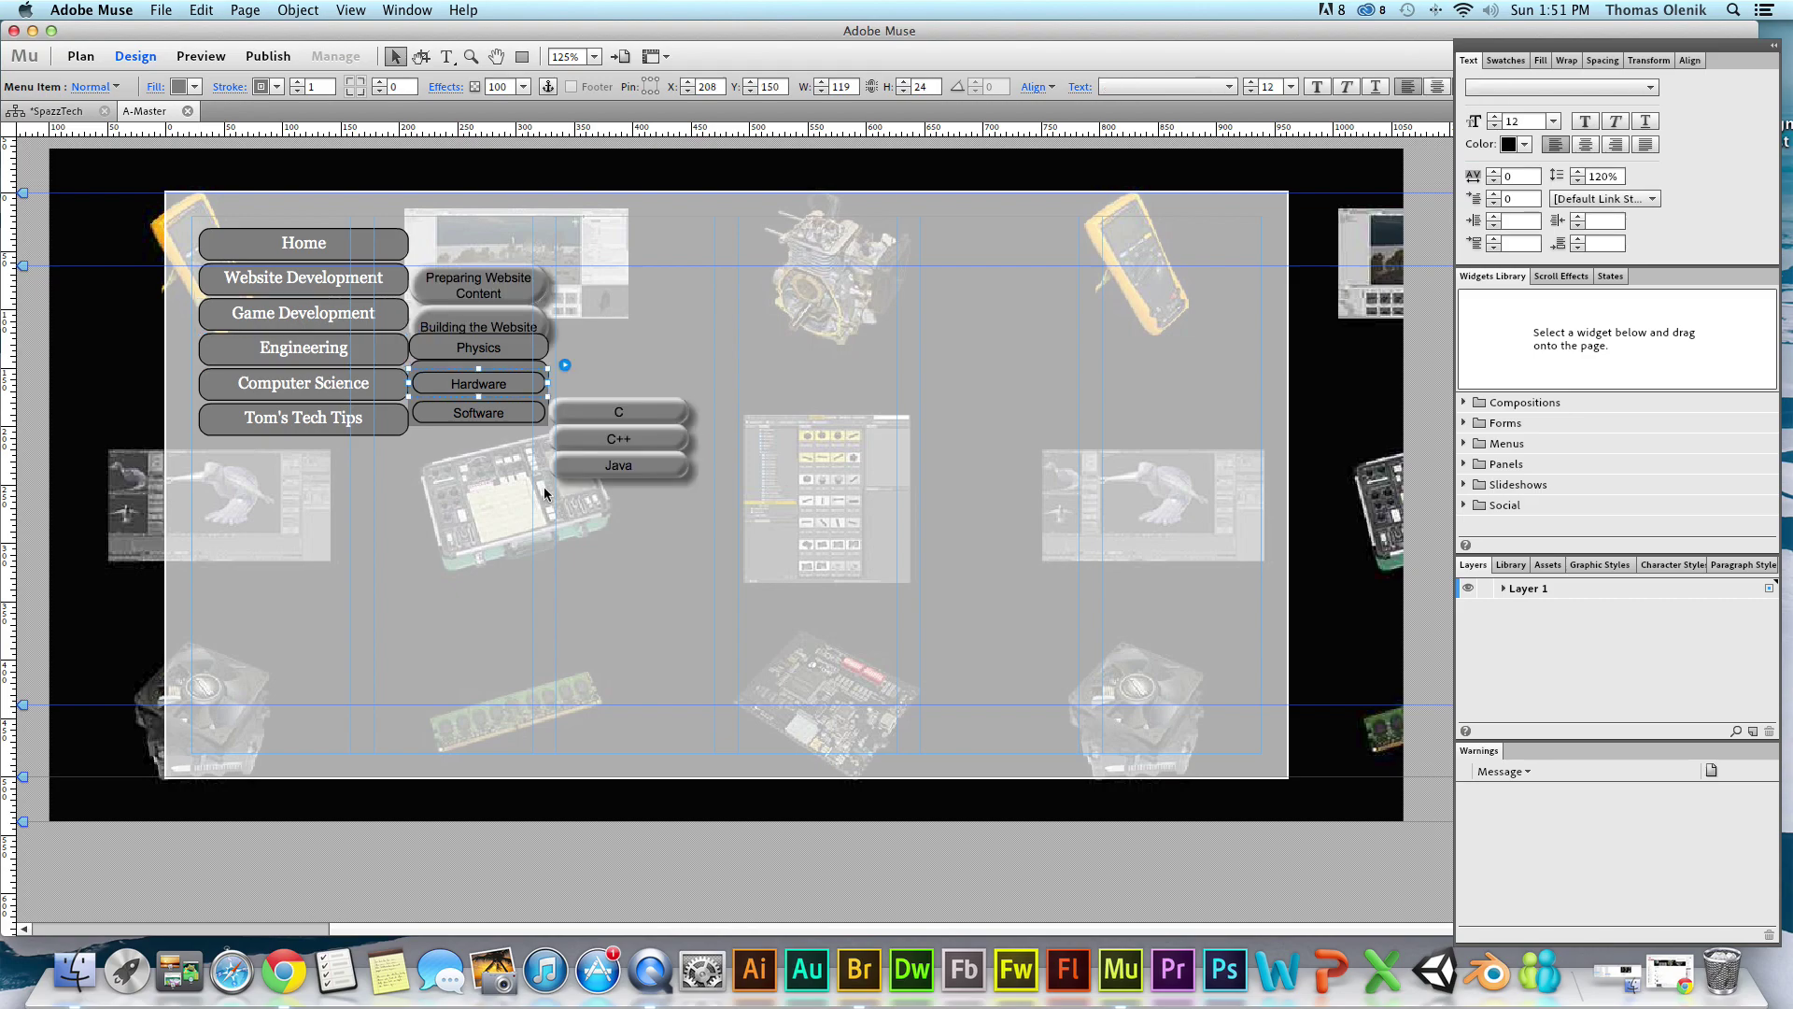
key("super+shift+z")
key("super+shift+z")
key("super+shift+z")
key("super+shift+z")
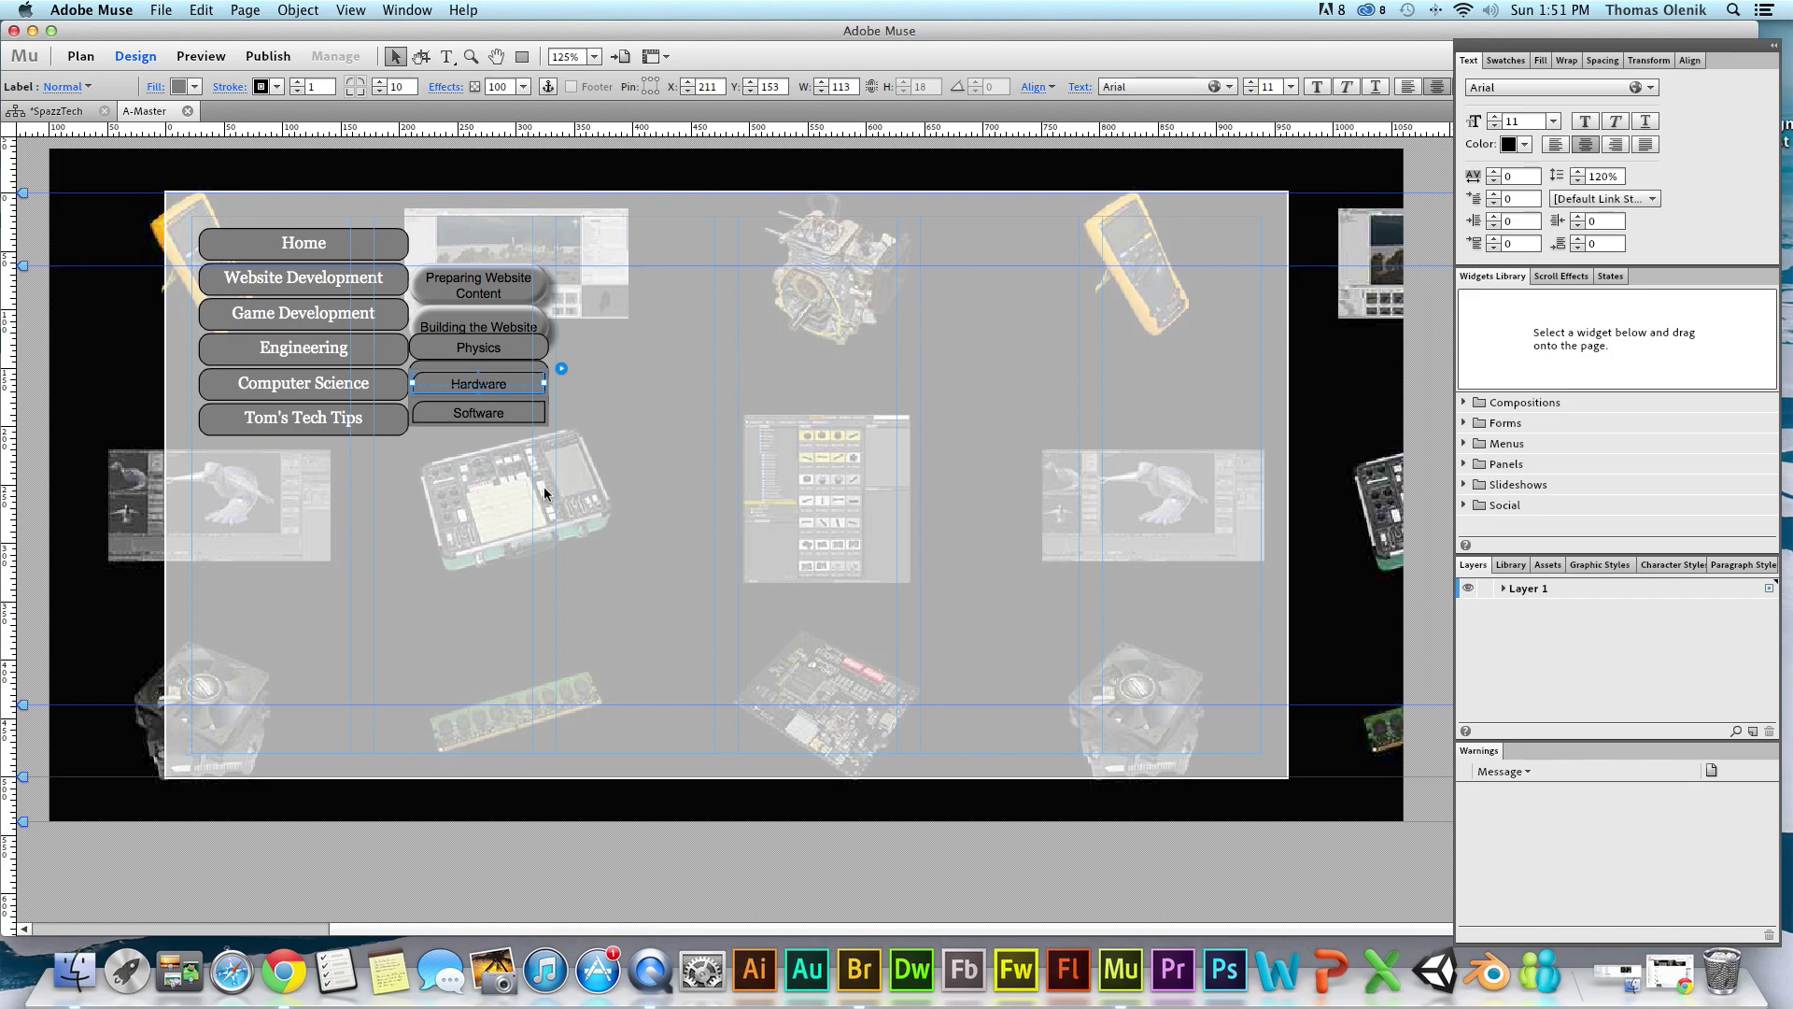
key("super+shift+z")
key("super+shift+z")
key("super+shift+z")
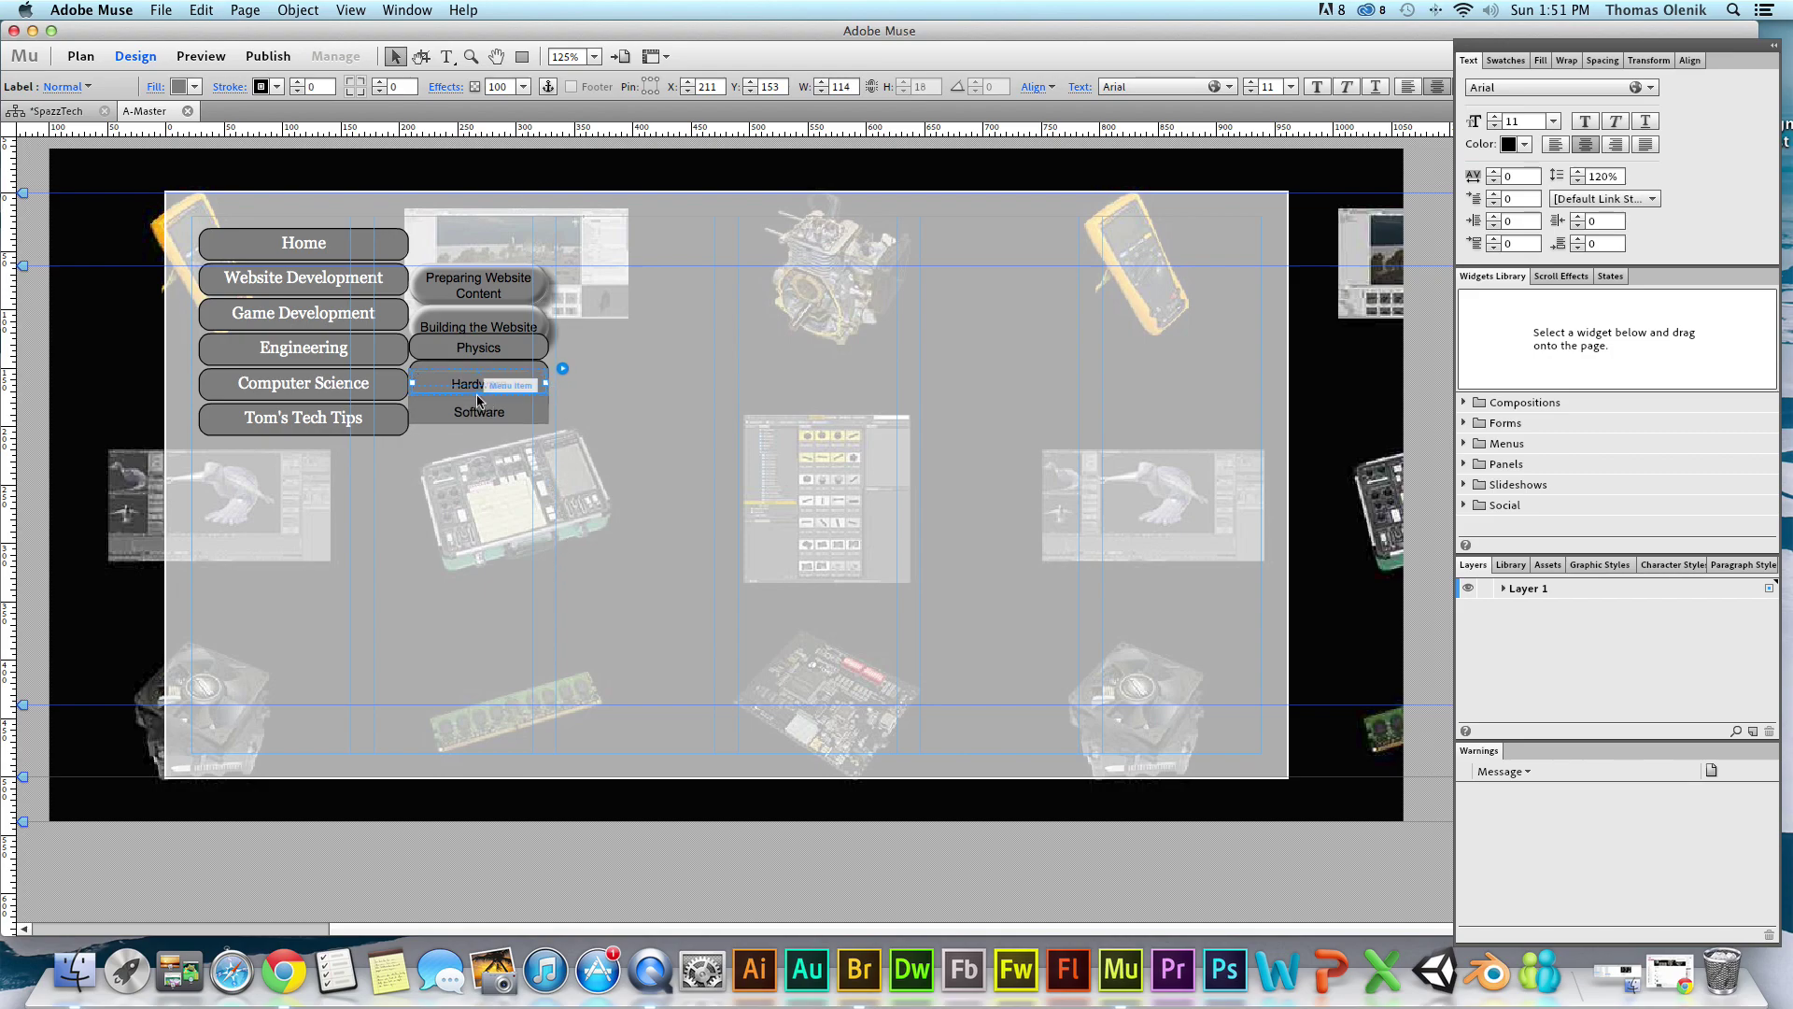
key("super+shift+z")
key("super+shift+z")
key("super+shift+z")
key("super+shift+z")
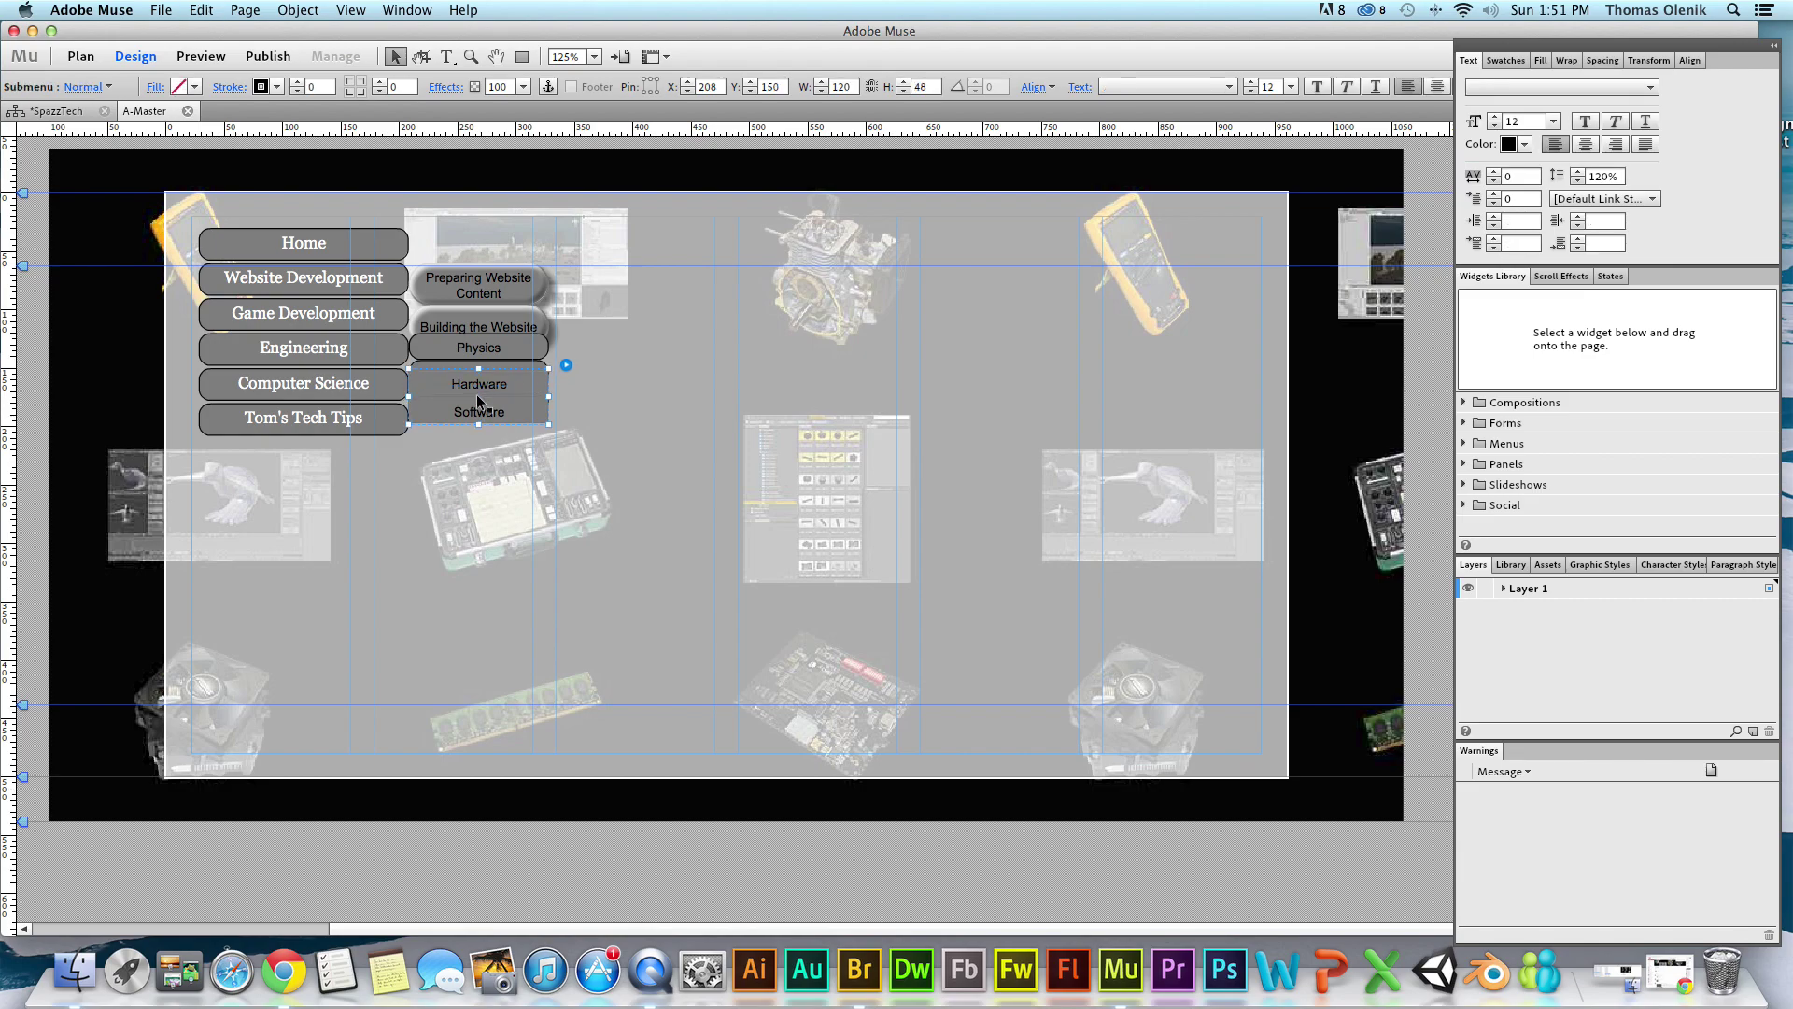
key("super+shift+z")
key("super+shift+z")
key("super+shift+z")
key("super+shift+z")
key("super+shift+z")
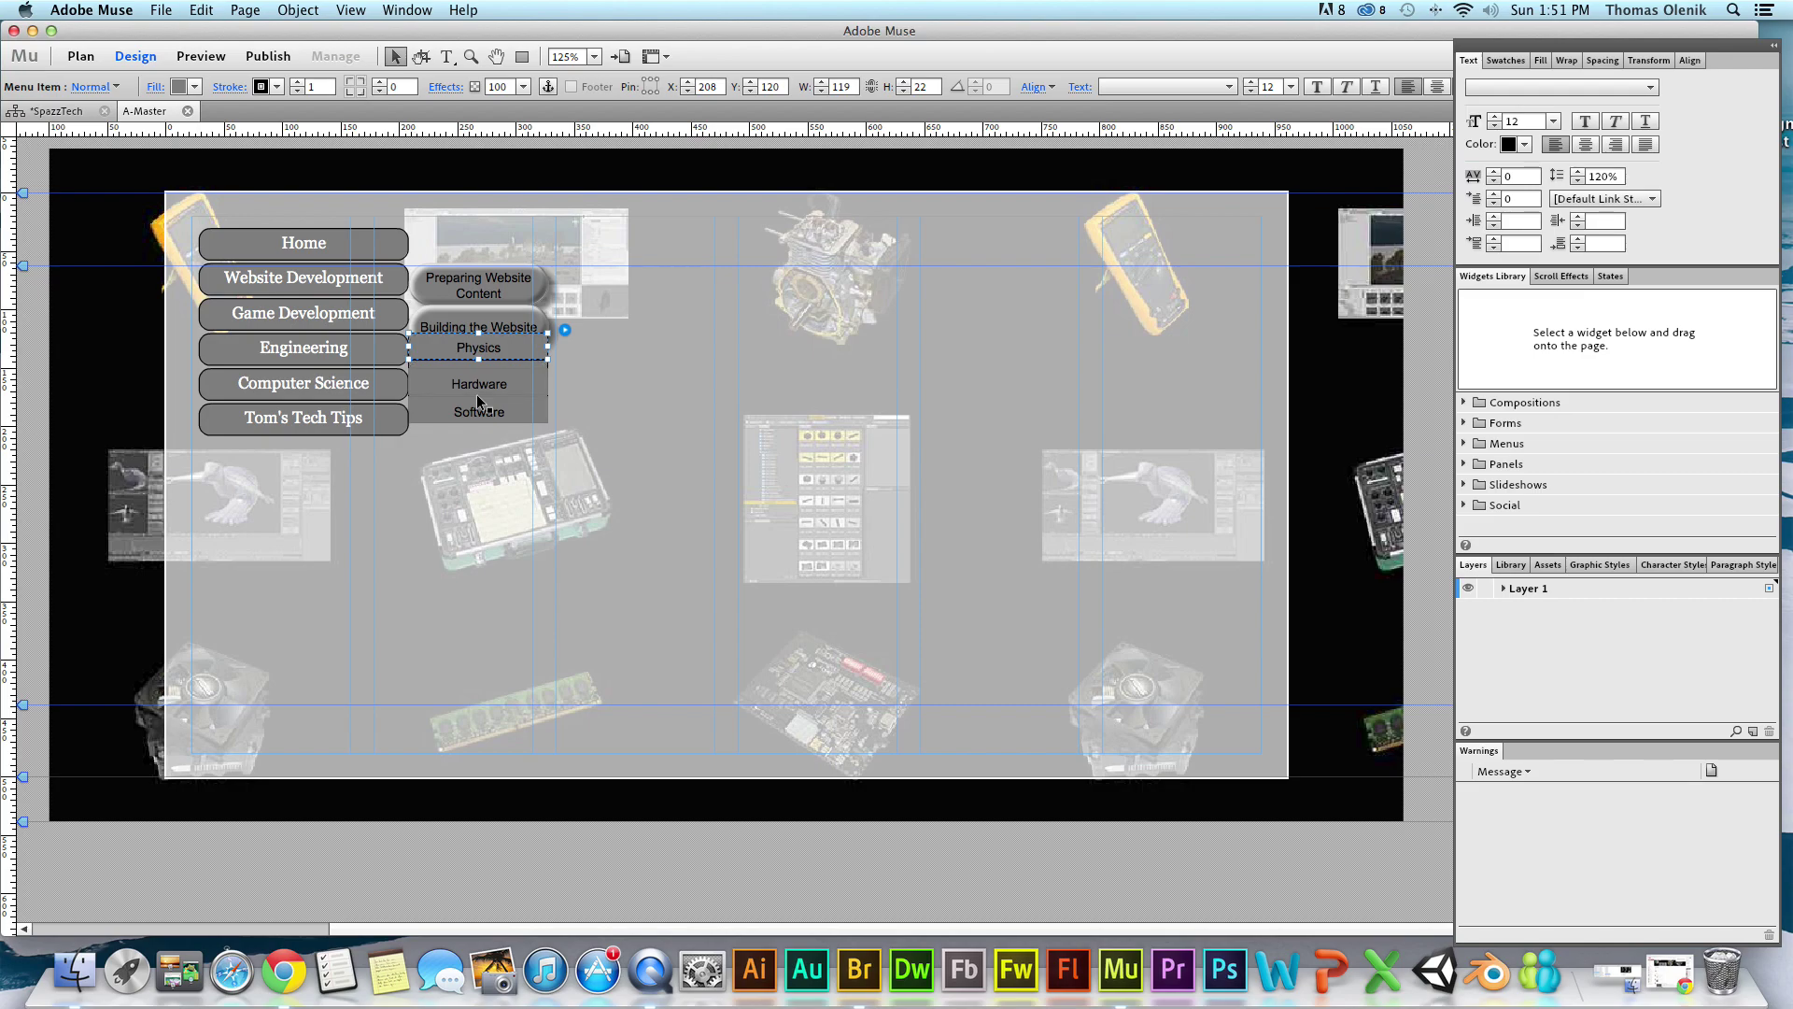
key("super+shift+z")
key("super+shift+z")
key("super+shift+z")
key("super+shift+z")
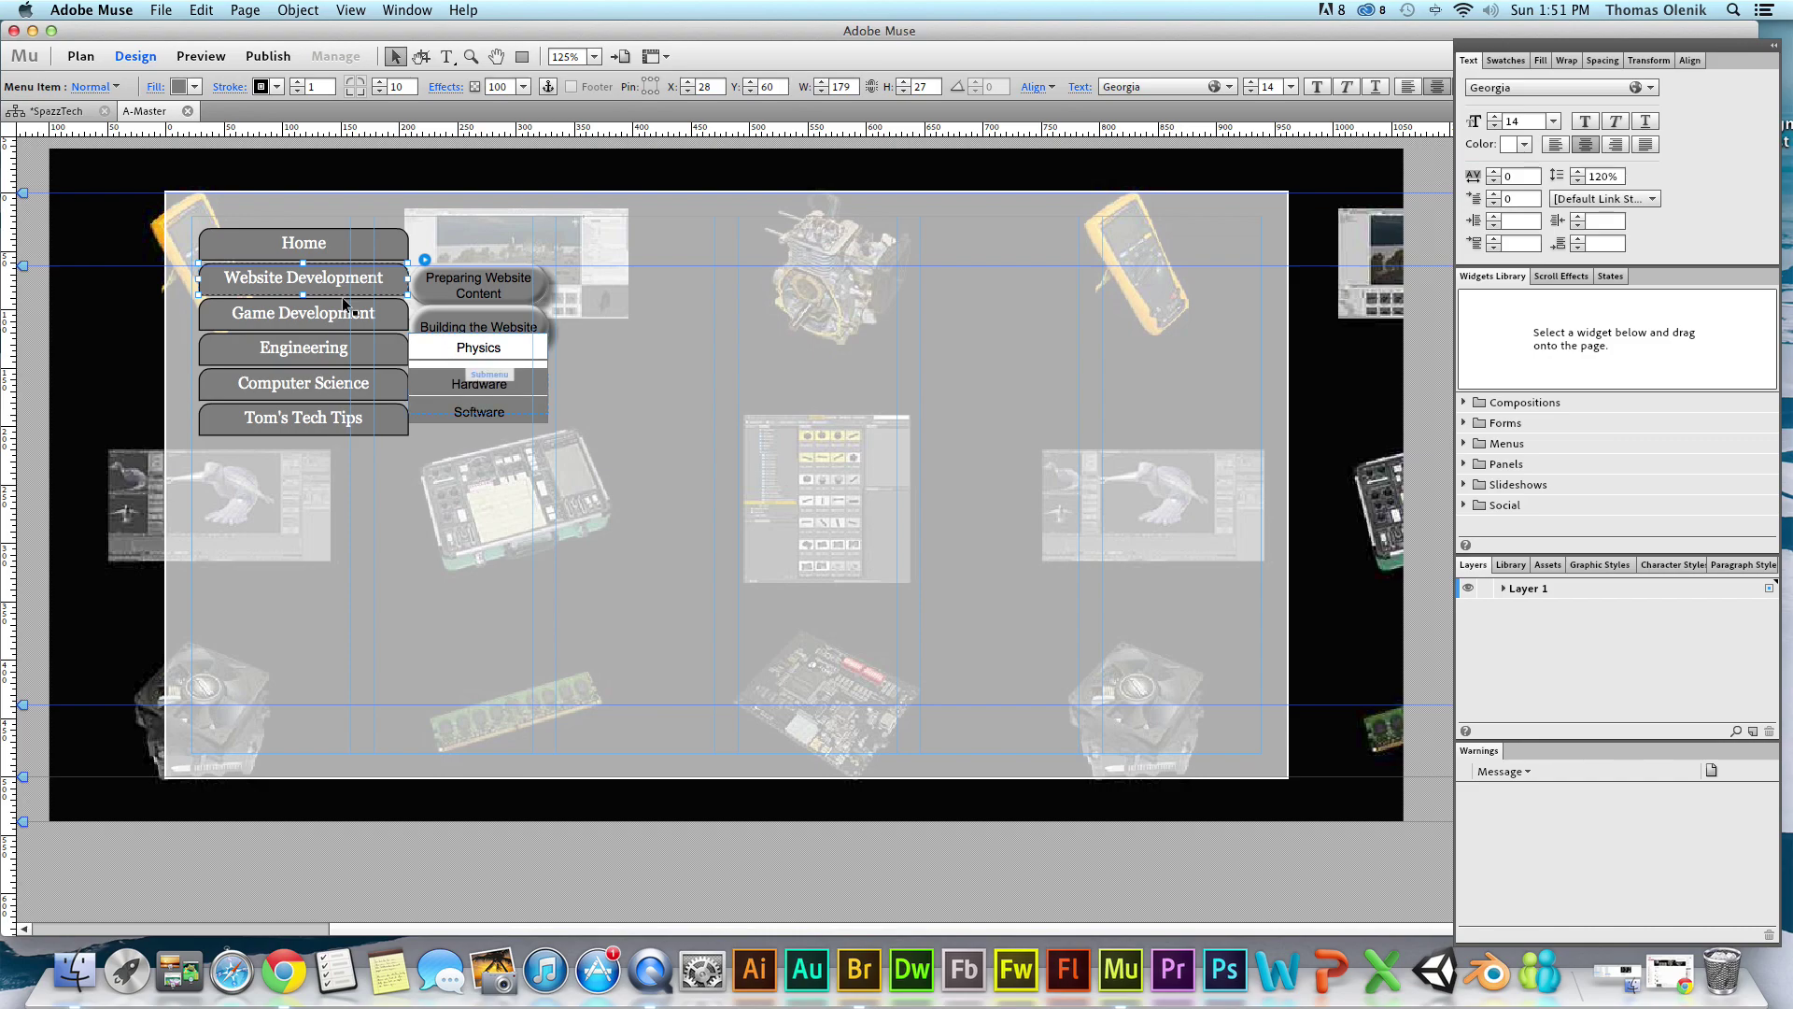
left_click(205, 12)
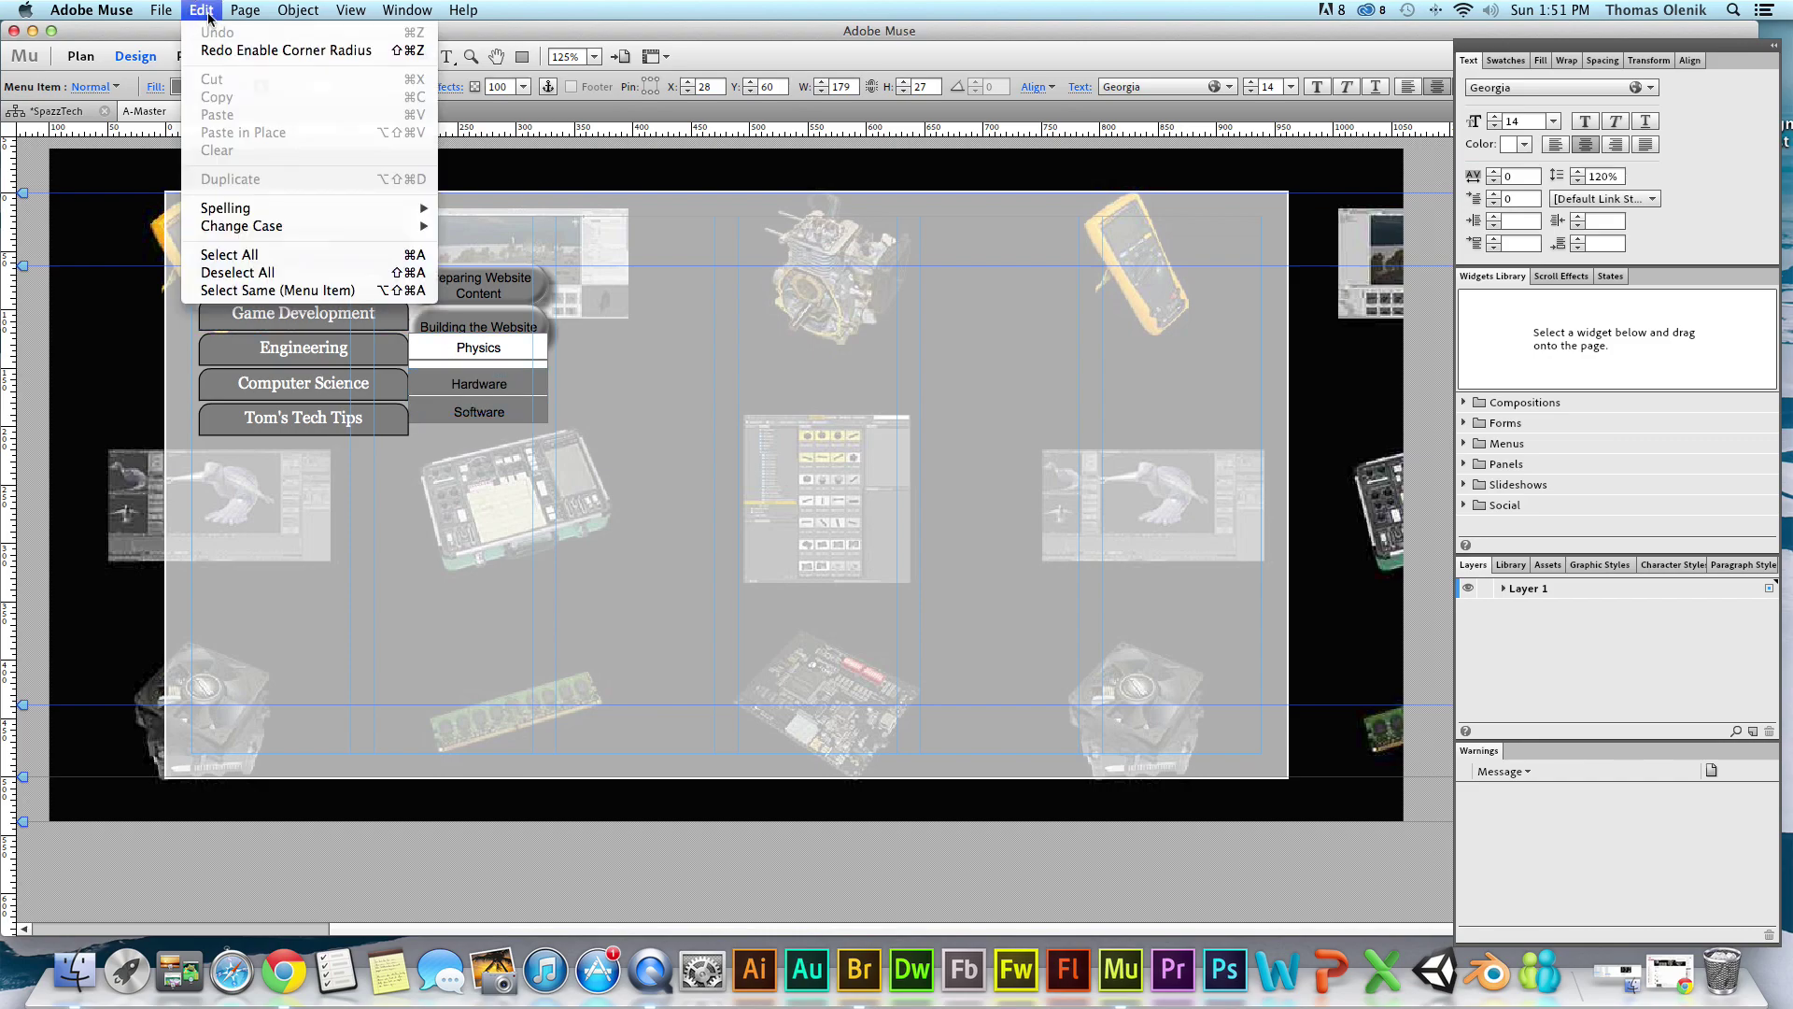
left_click(544, 13)
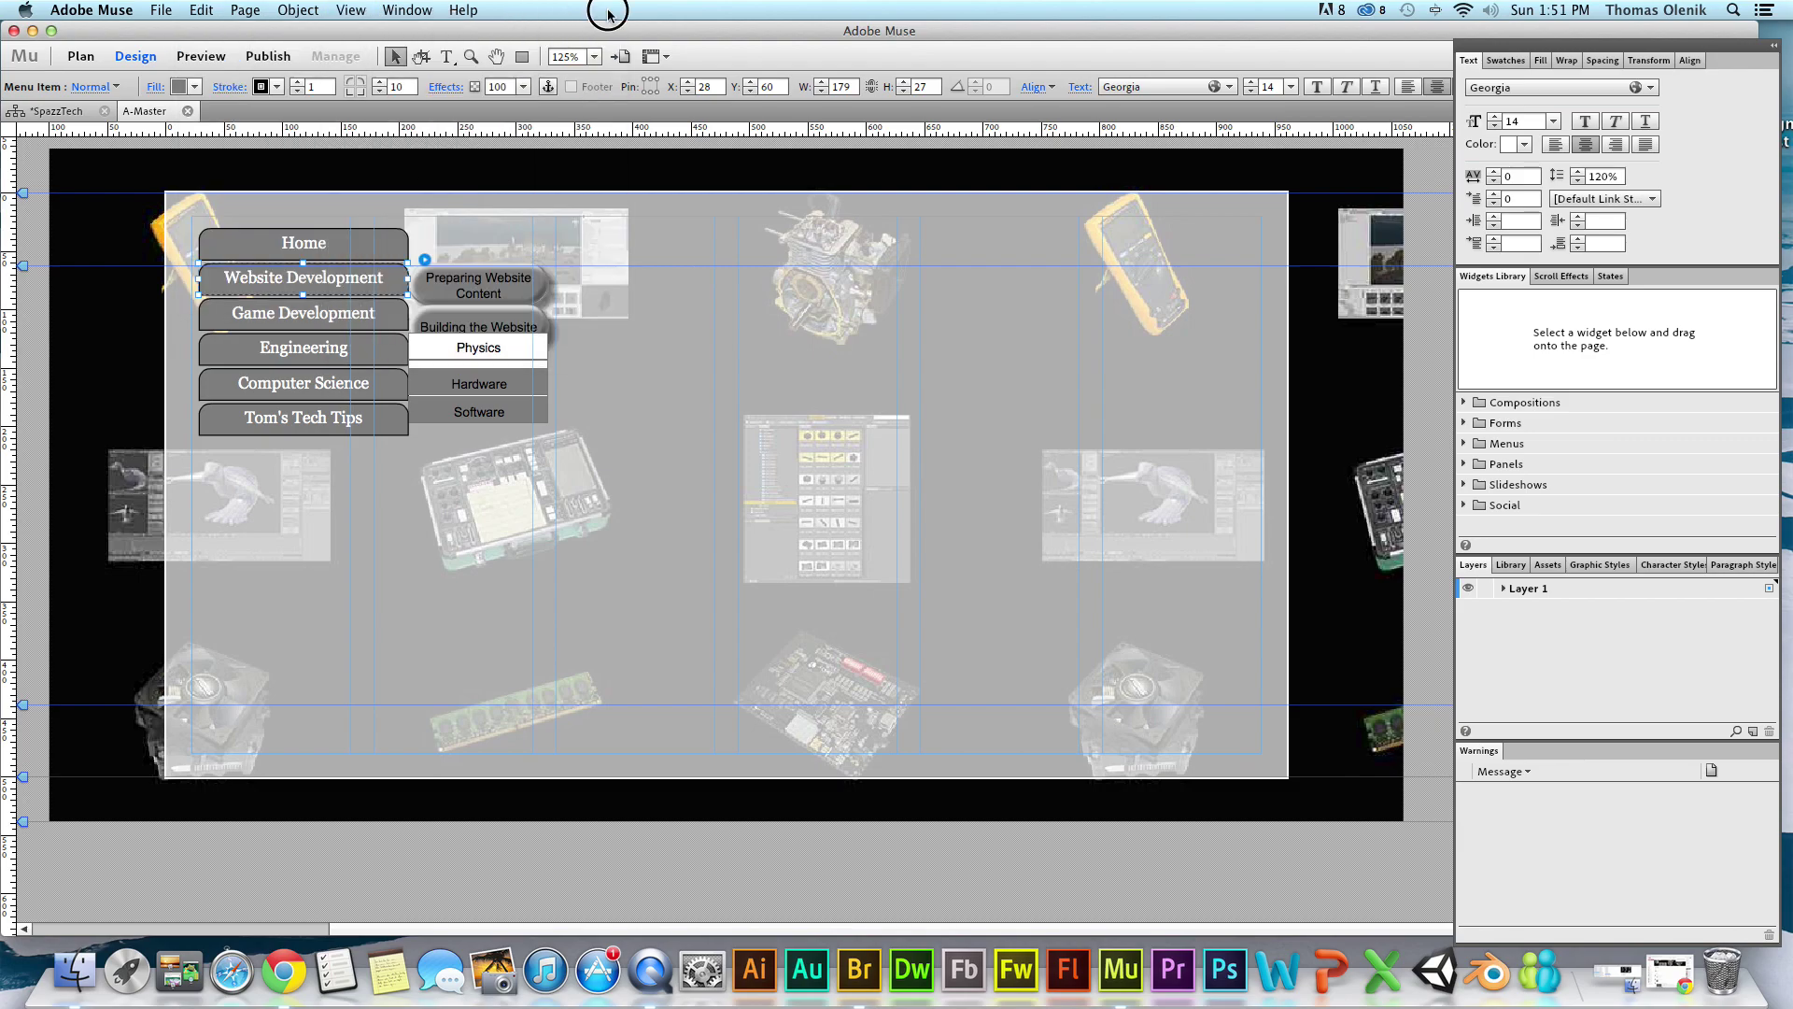
Remove the fill from the Hardware and Software menu items in the Computer Science submenu.
left_click(486, 407)
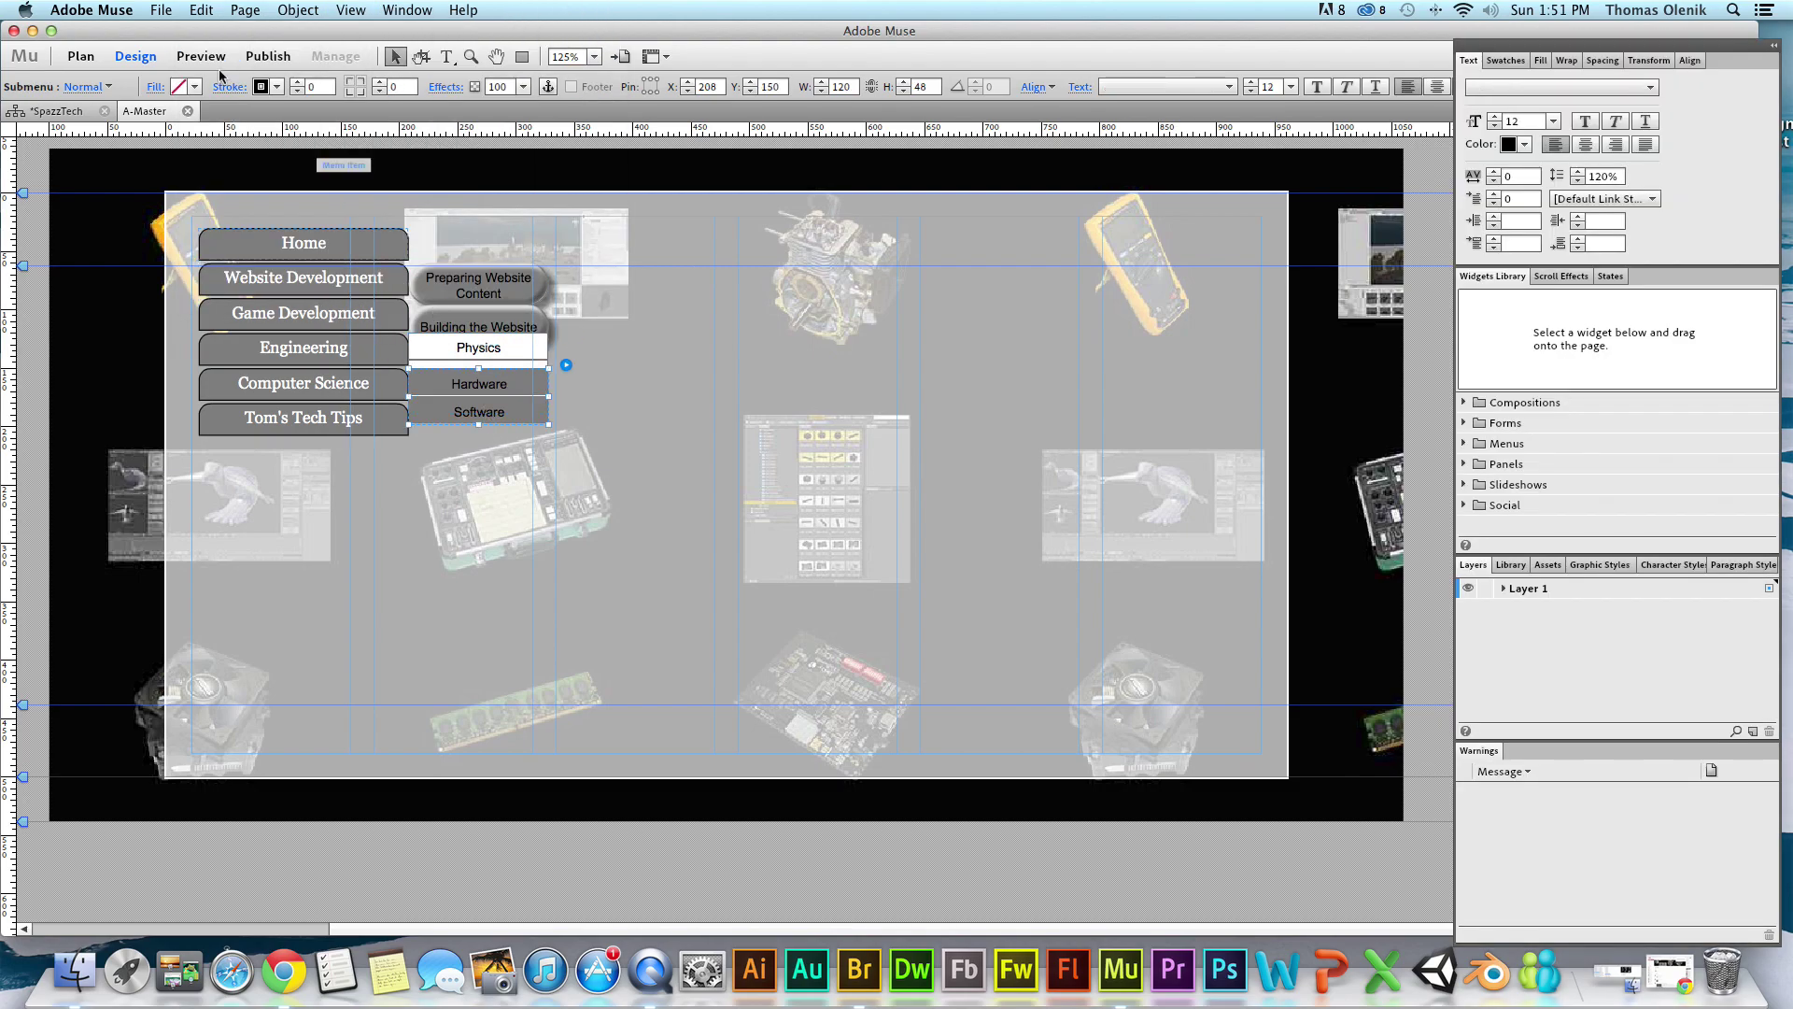
left_click(447, 379)
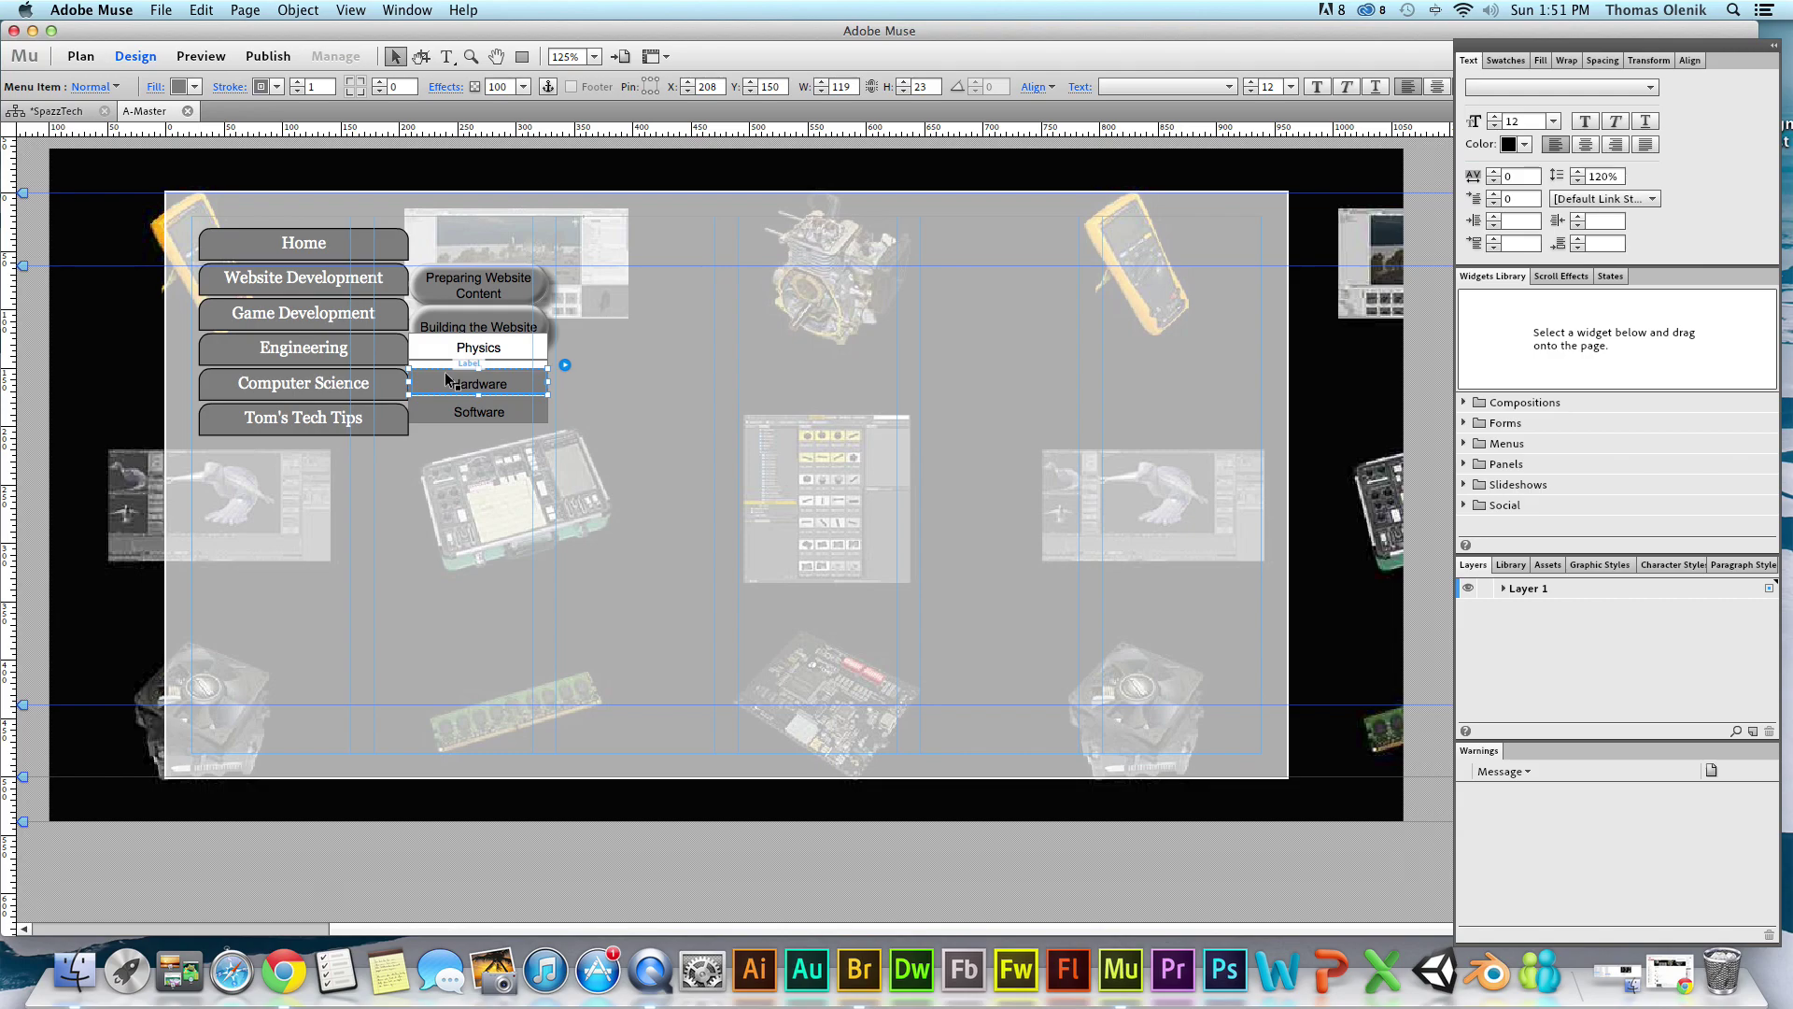
left_click(195, 87)
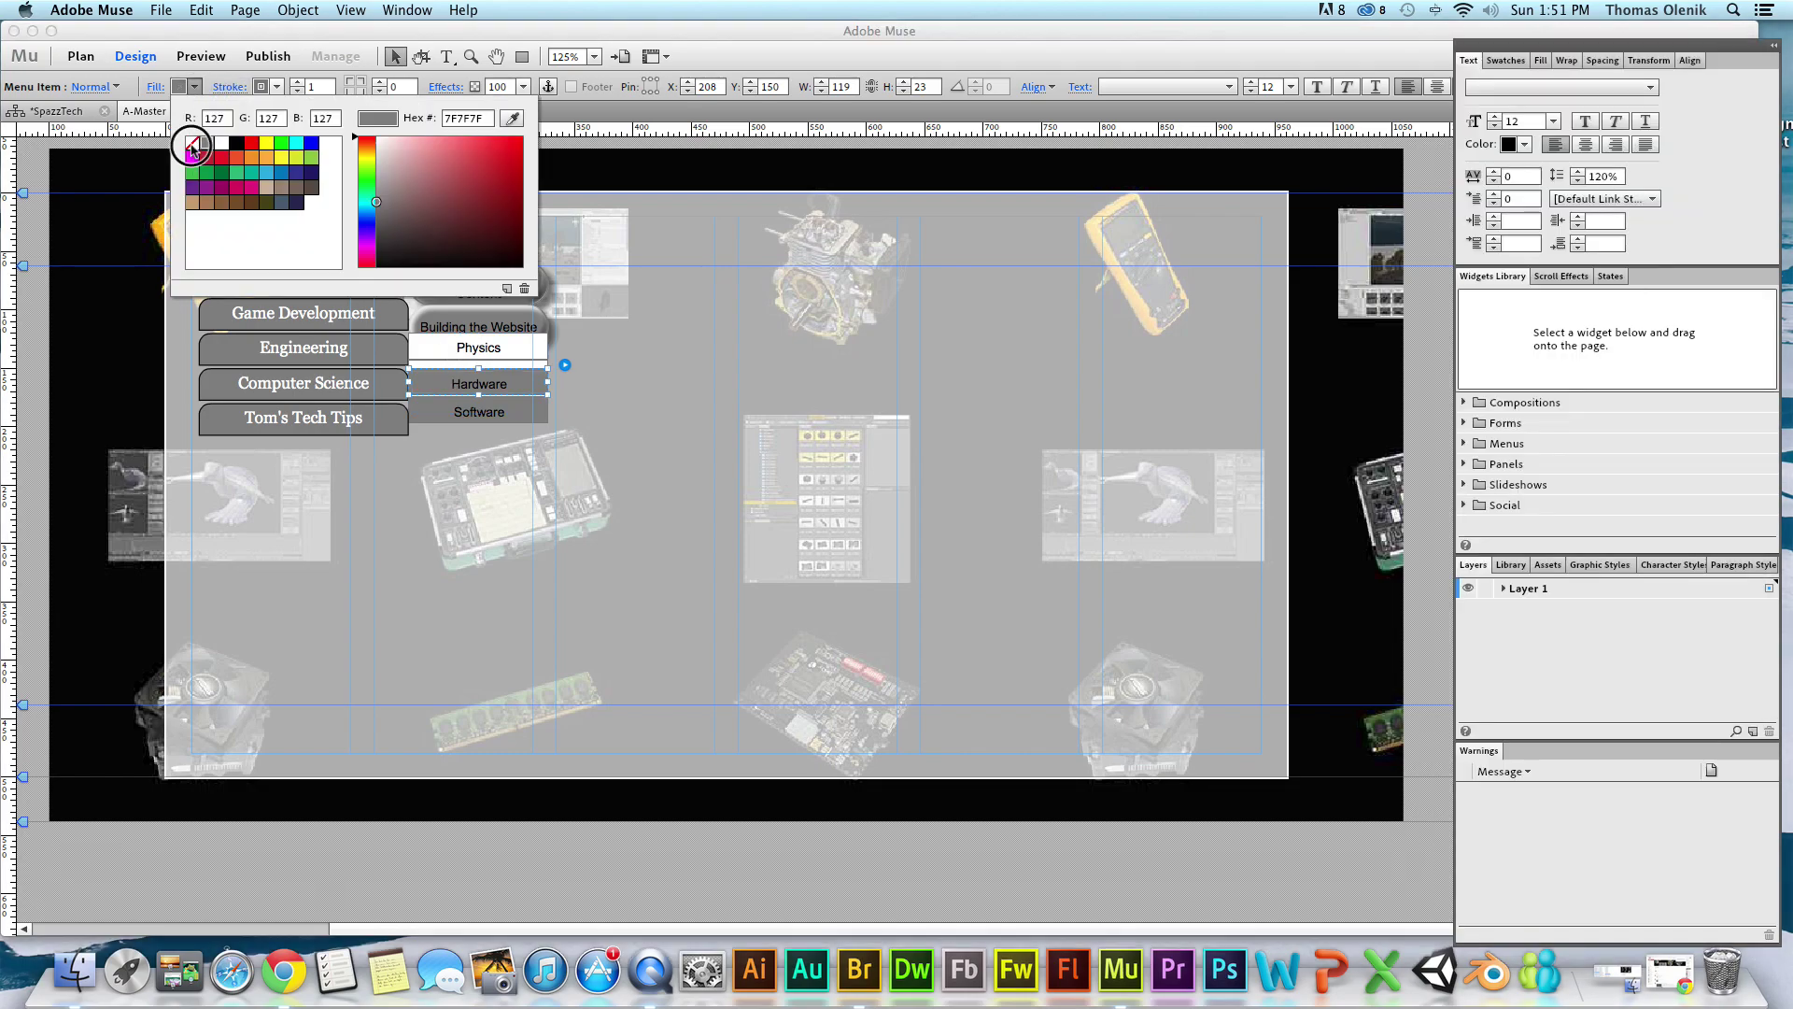
left_click(191, 143)
left_click(433, 412)
left_click(436, 381)
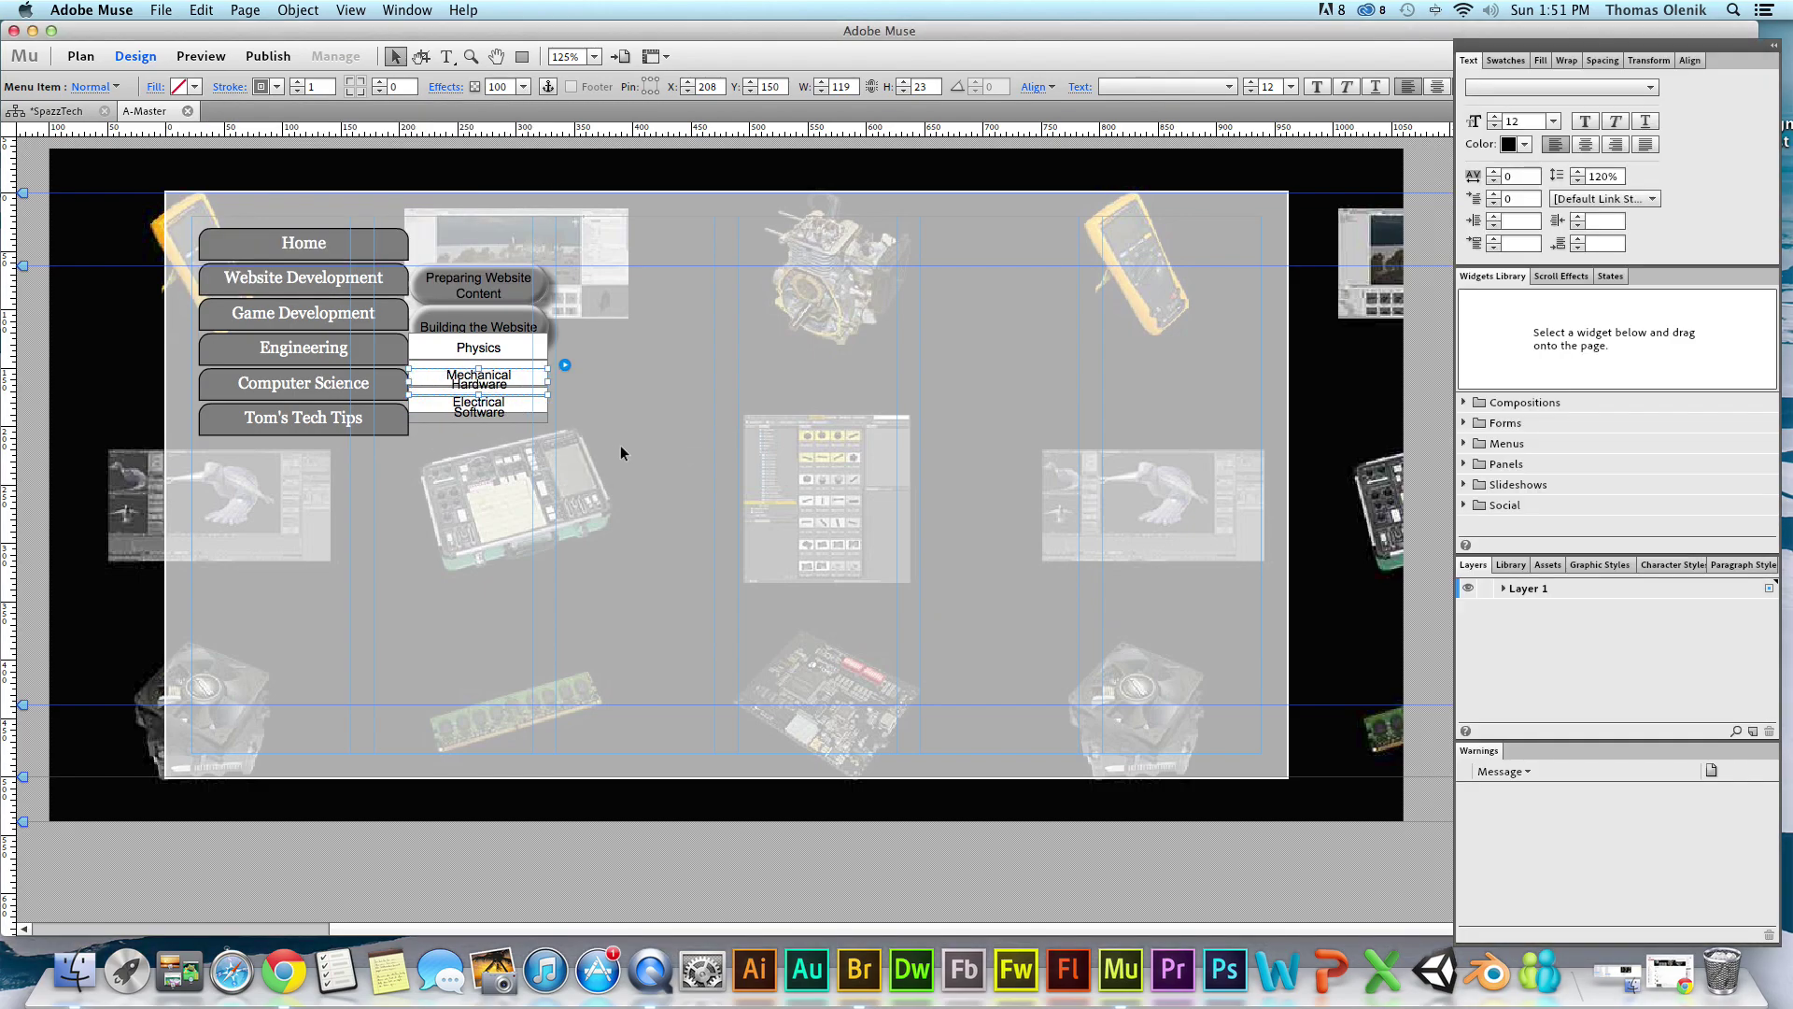
left_click(512, 407)
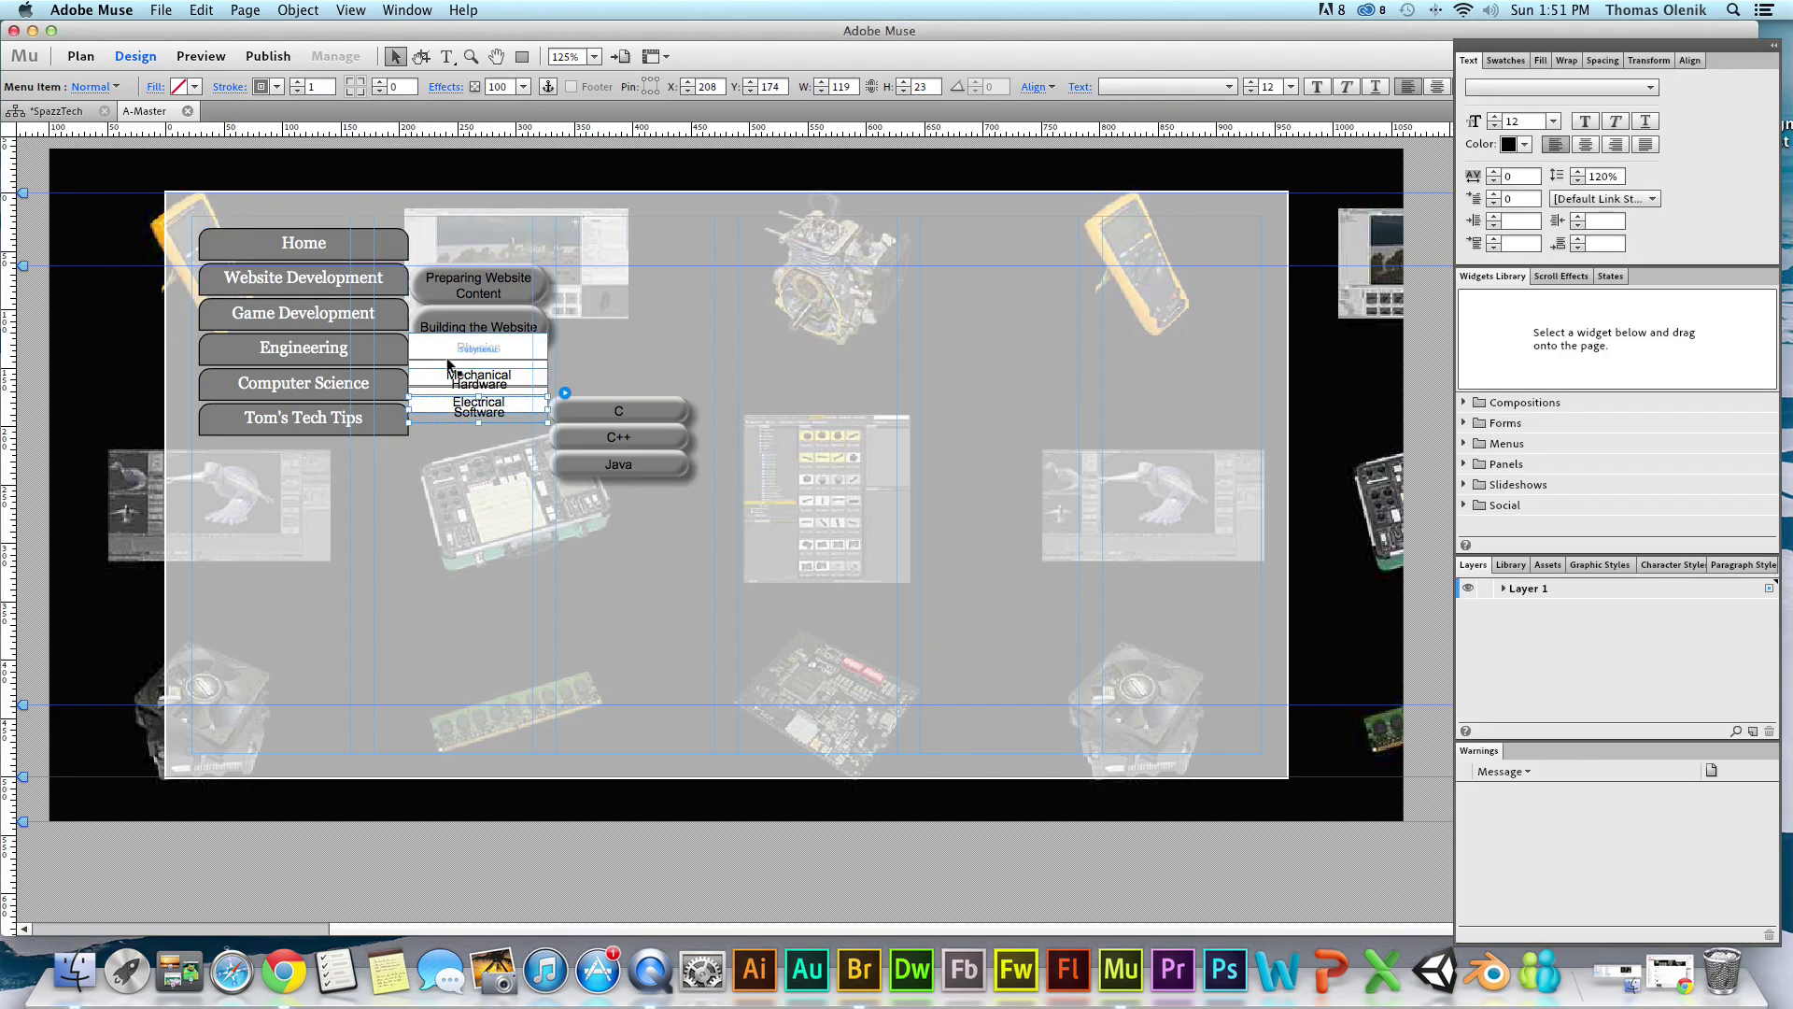
Fill the labels of the Physics, Mechanical and Electrical items under Engineering with grey 7F7F7F.
left_click(317, 276)
left_click(378, 318)
left_click(347, 360)
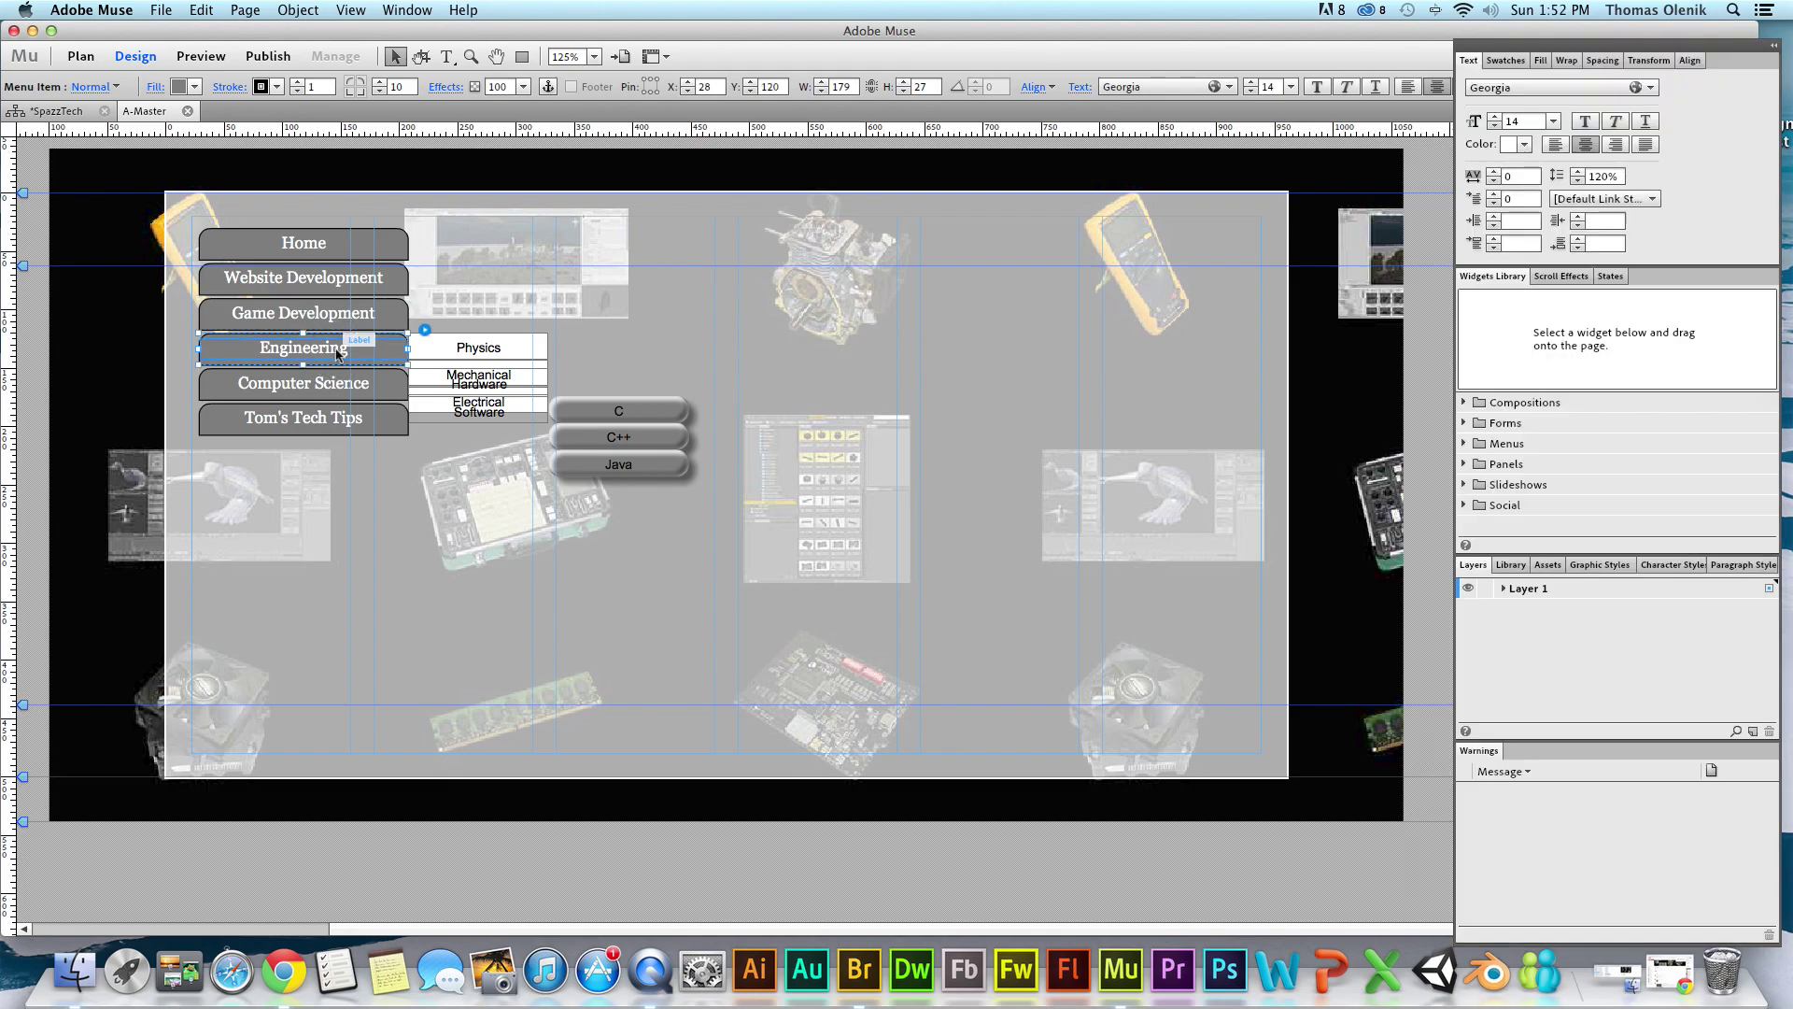
left_click(505, 350)
left_click(529, 356)
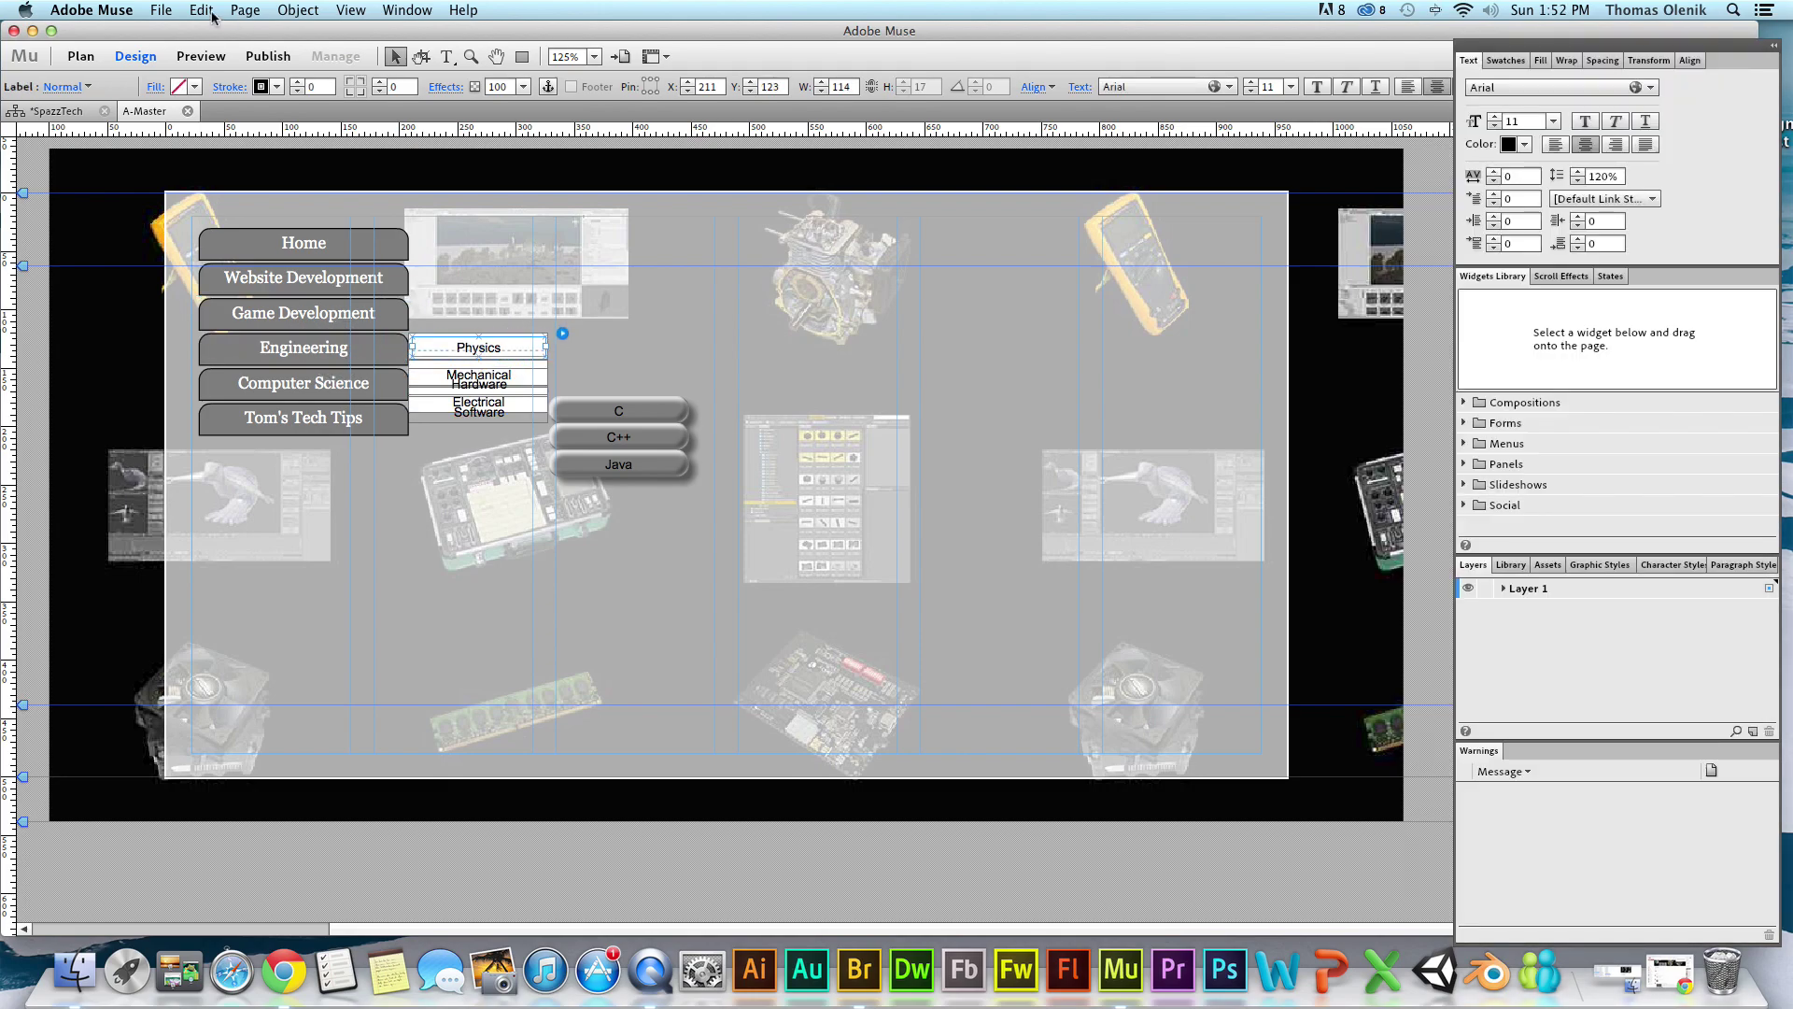
left_click(194, 87)
left_click(206, 145)
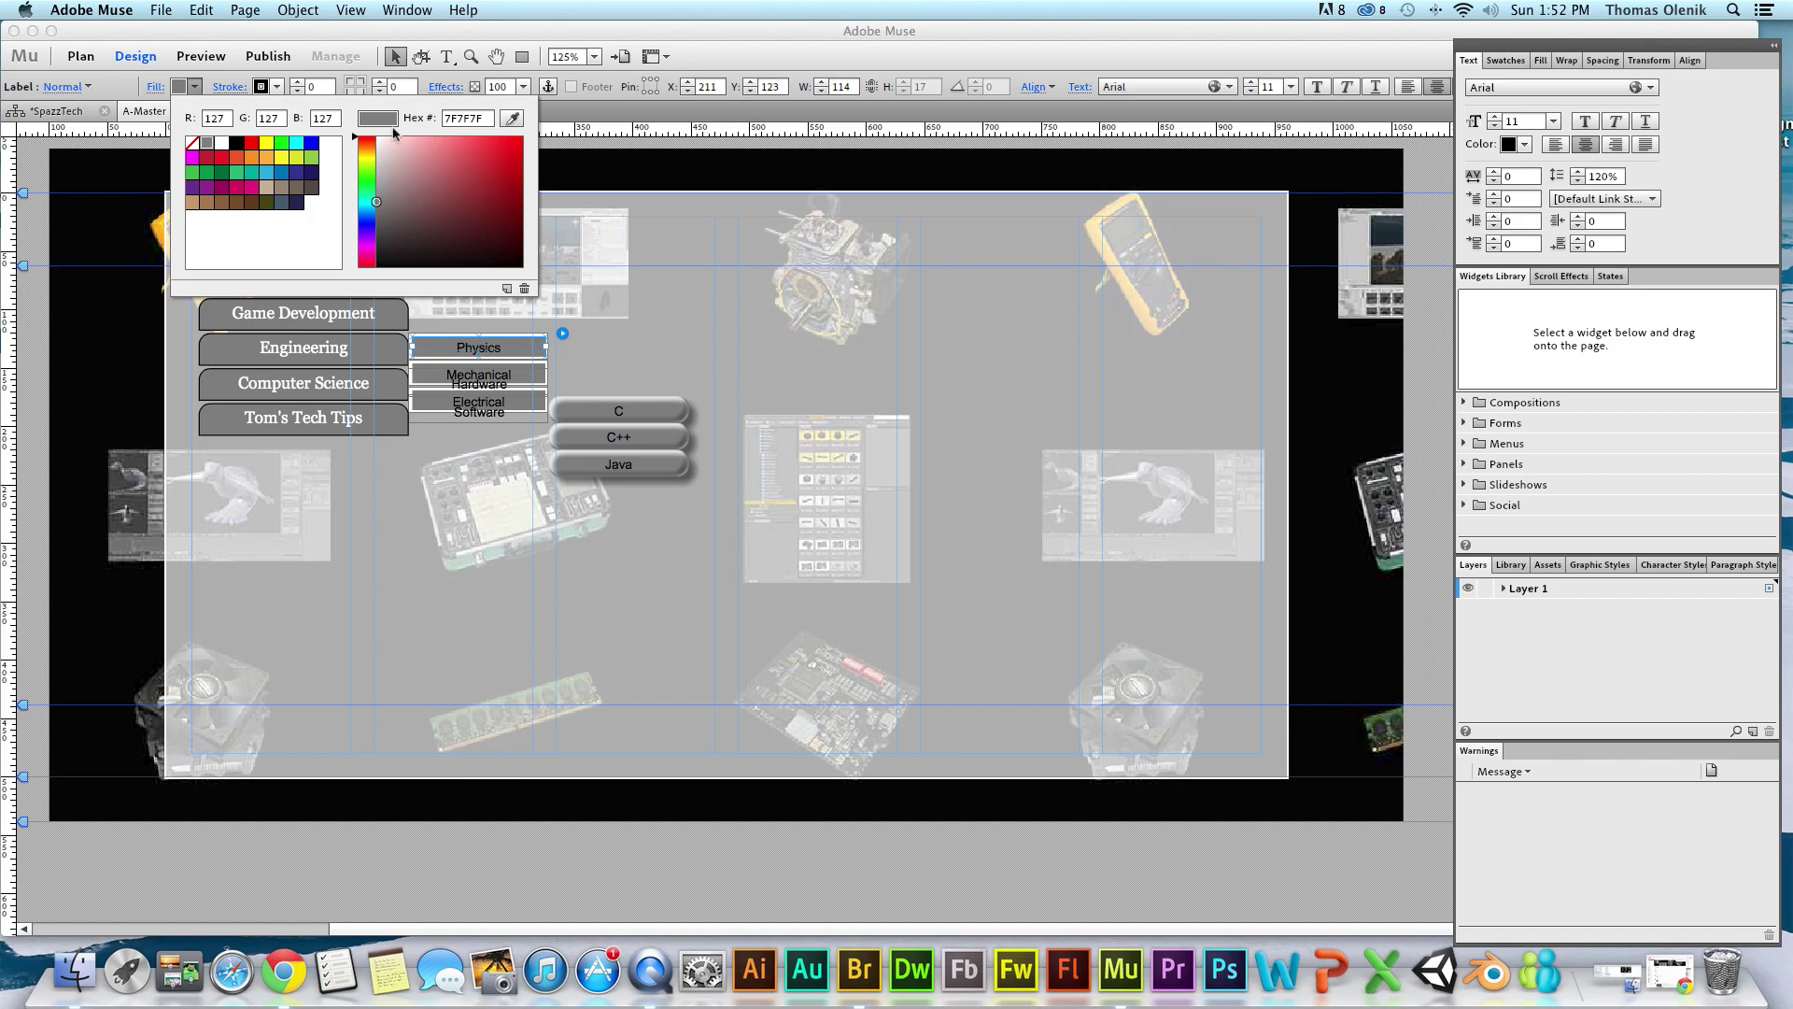
left_click(262, 97)
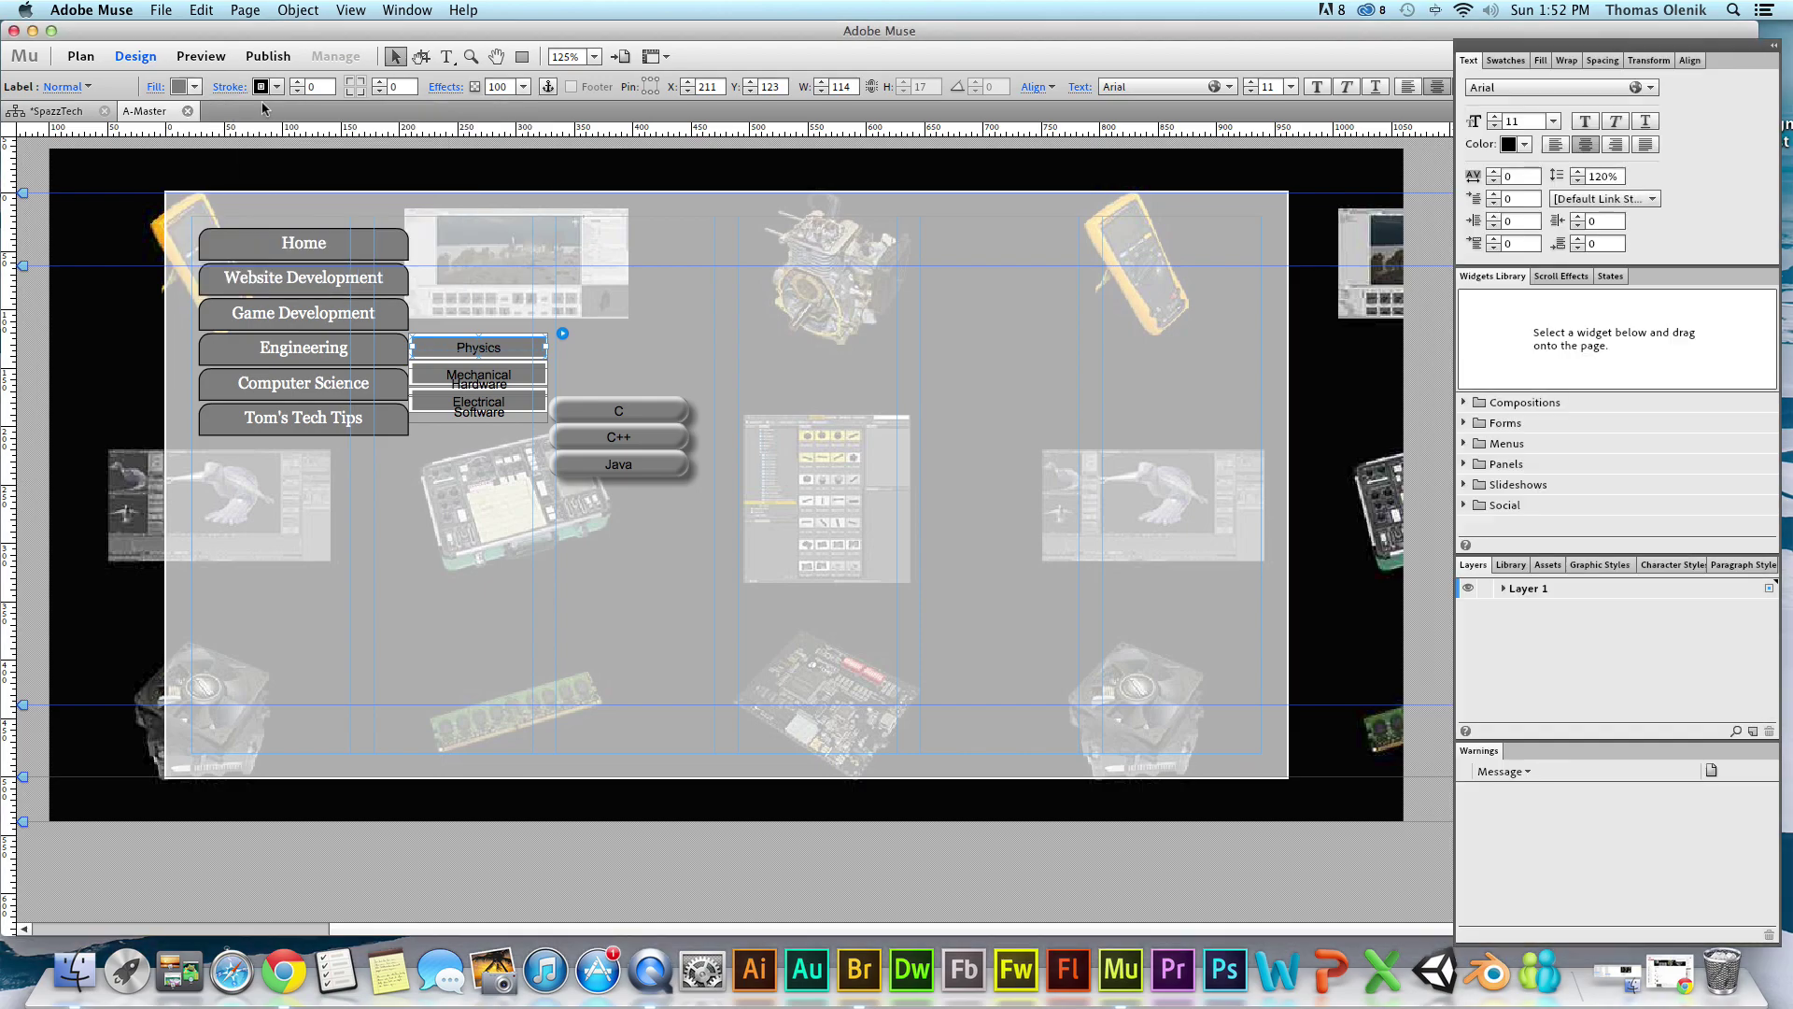
Give the Physics, Mechanical and Electrical labels a stroke of weight 1 and round all their corners with radius 10.
left_click(278, 88)
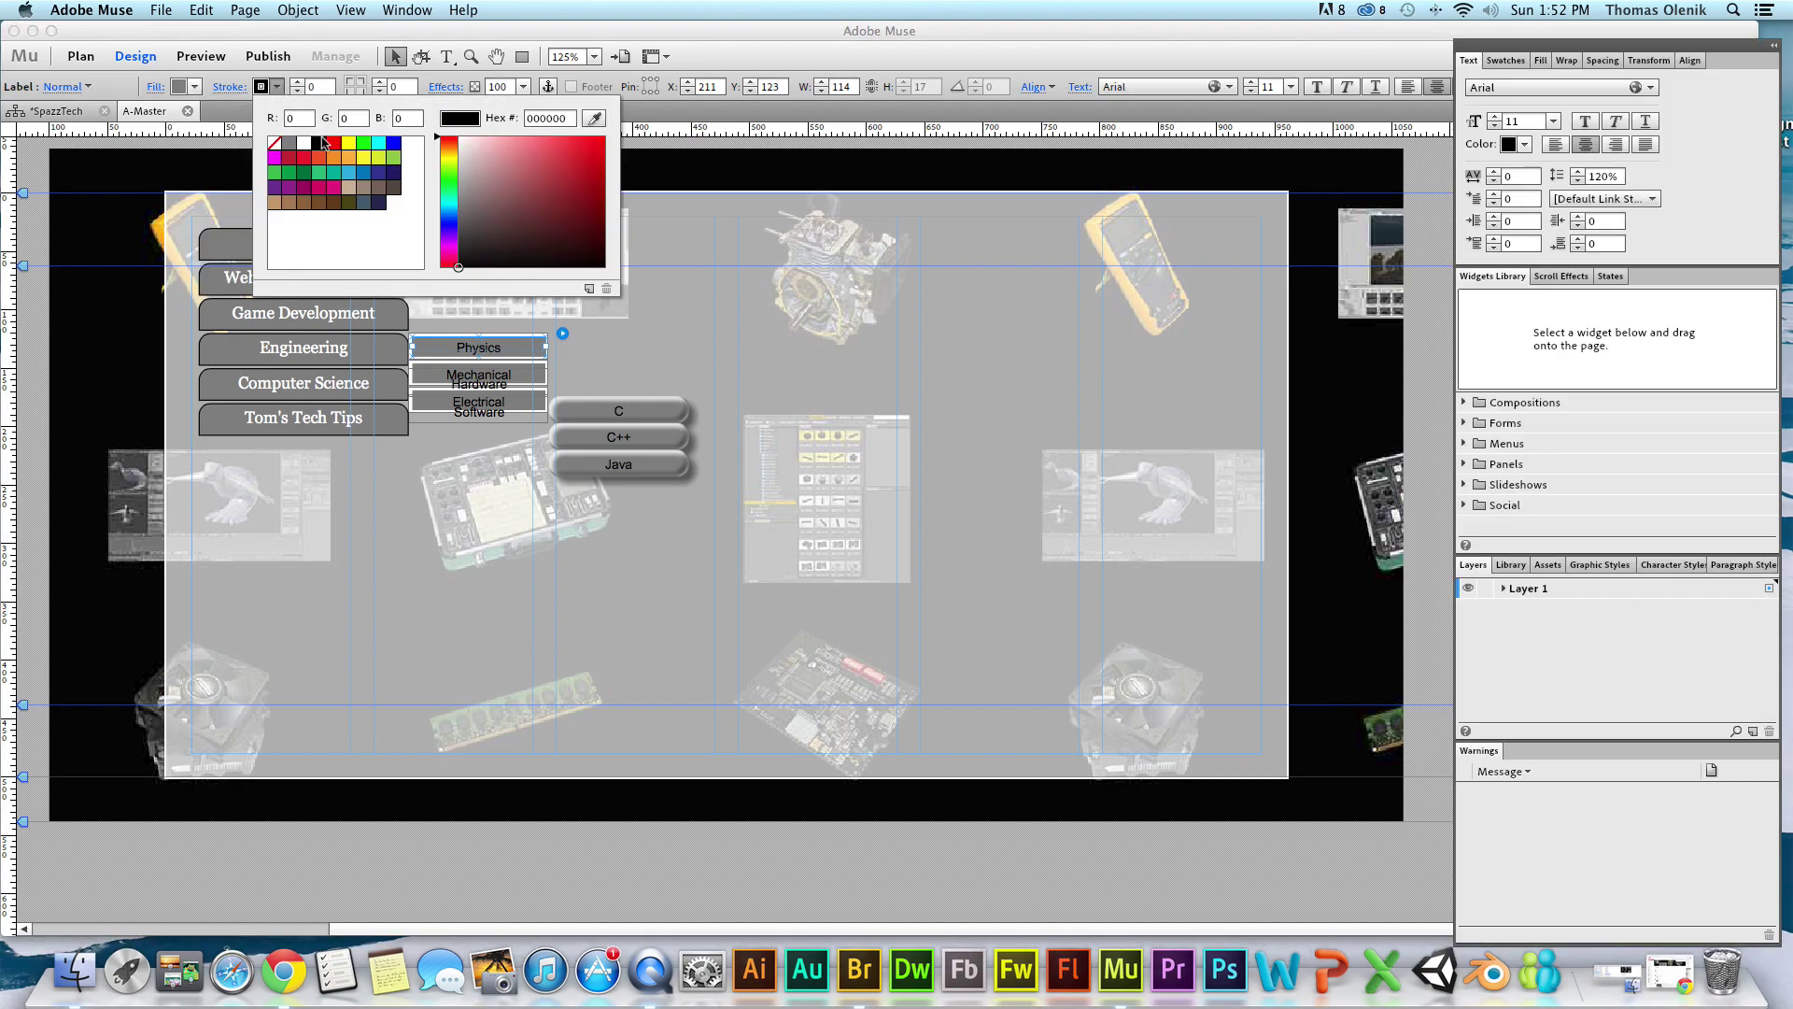
key("Tab")
left_click(299, 83)
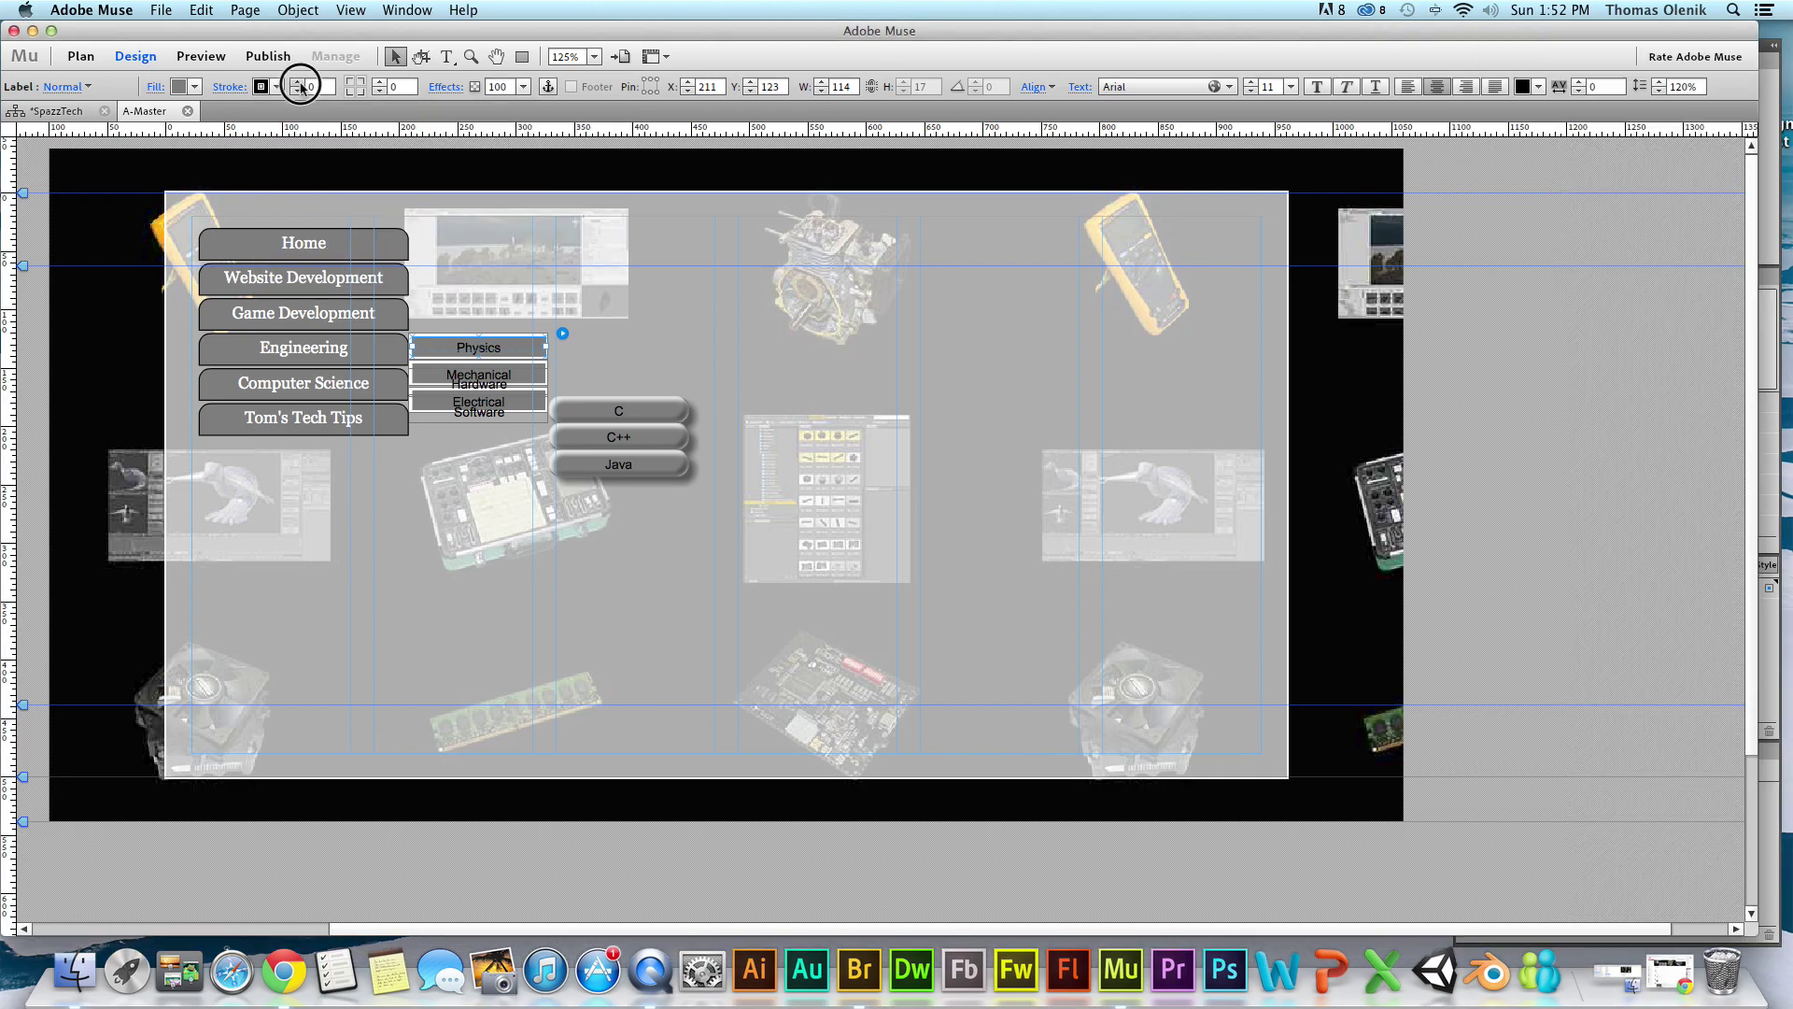
left_click(323, 85)
left_click(353, 88)
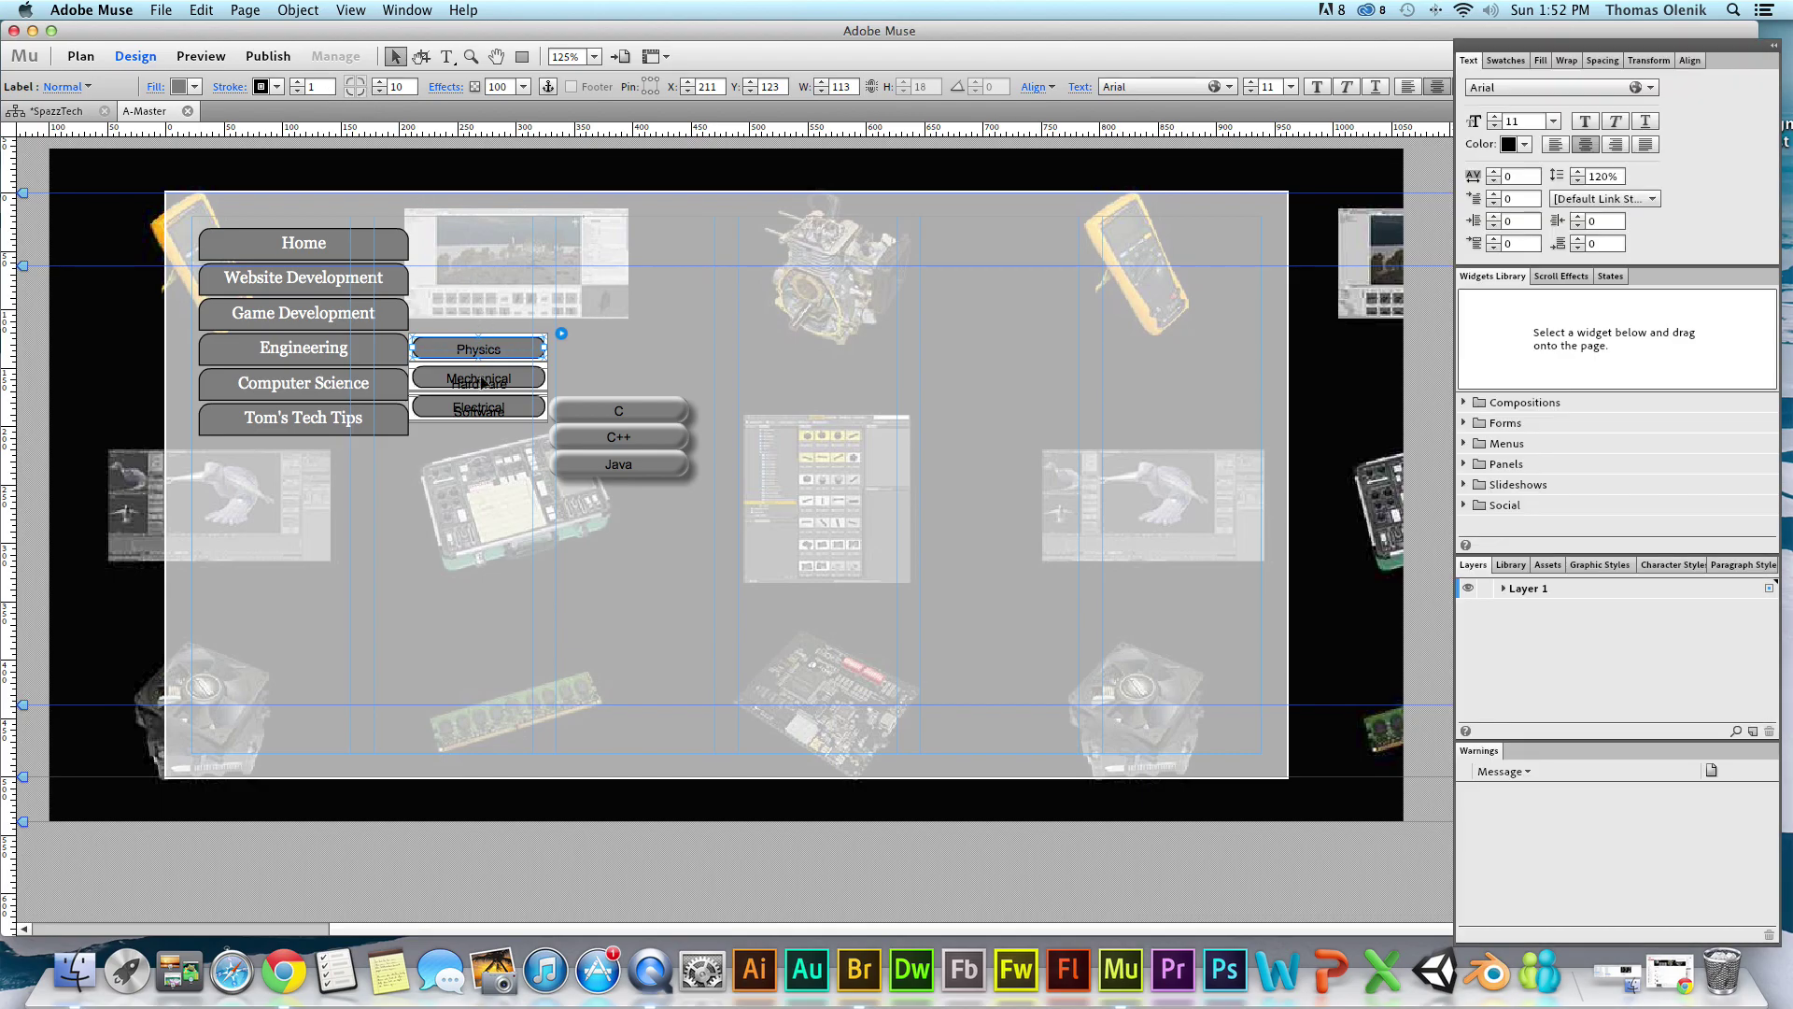
Remove the fill from the Physics, Mechanical and Electrical menu items in the Engineering submenu.
left_click(351, 362)
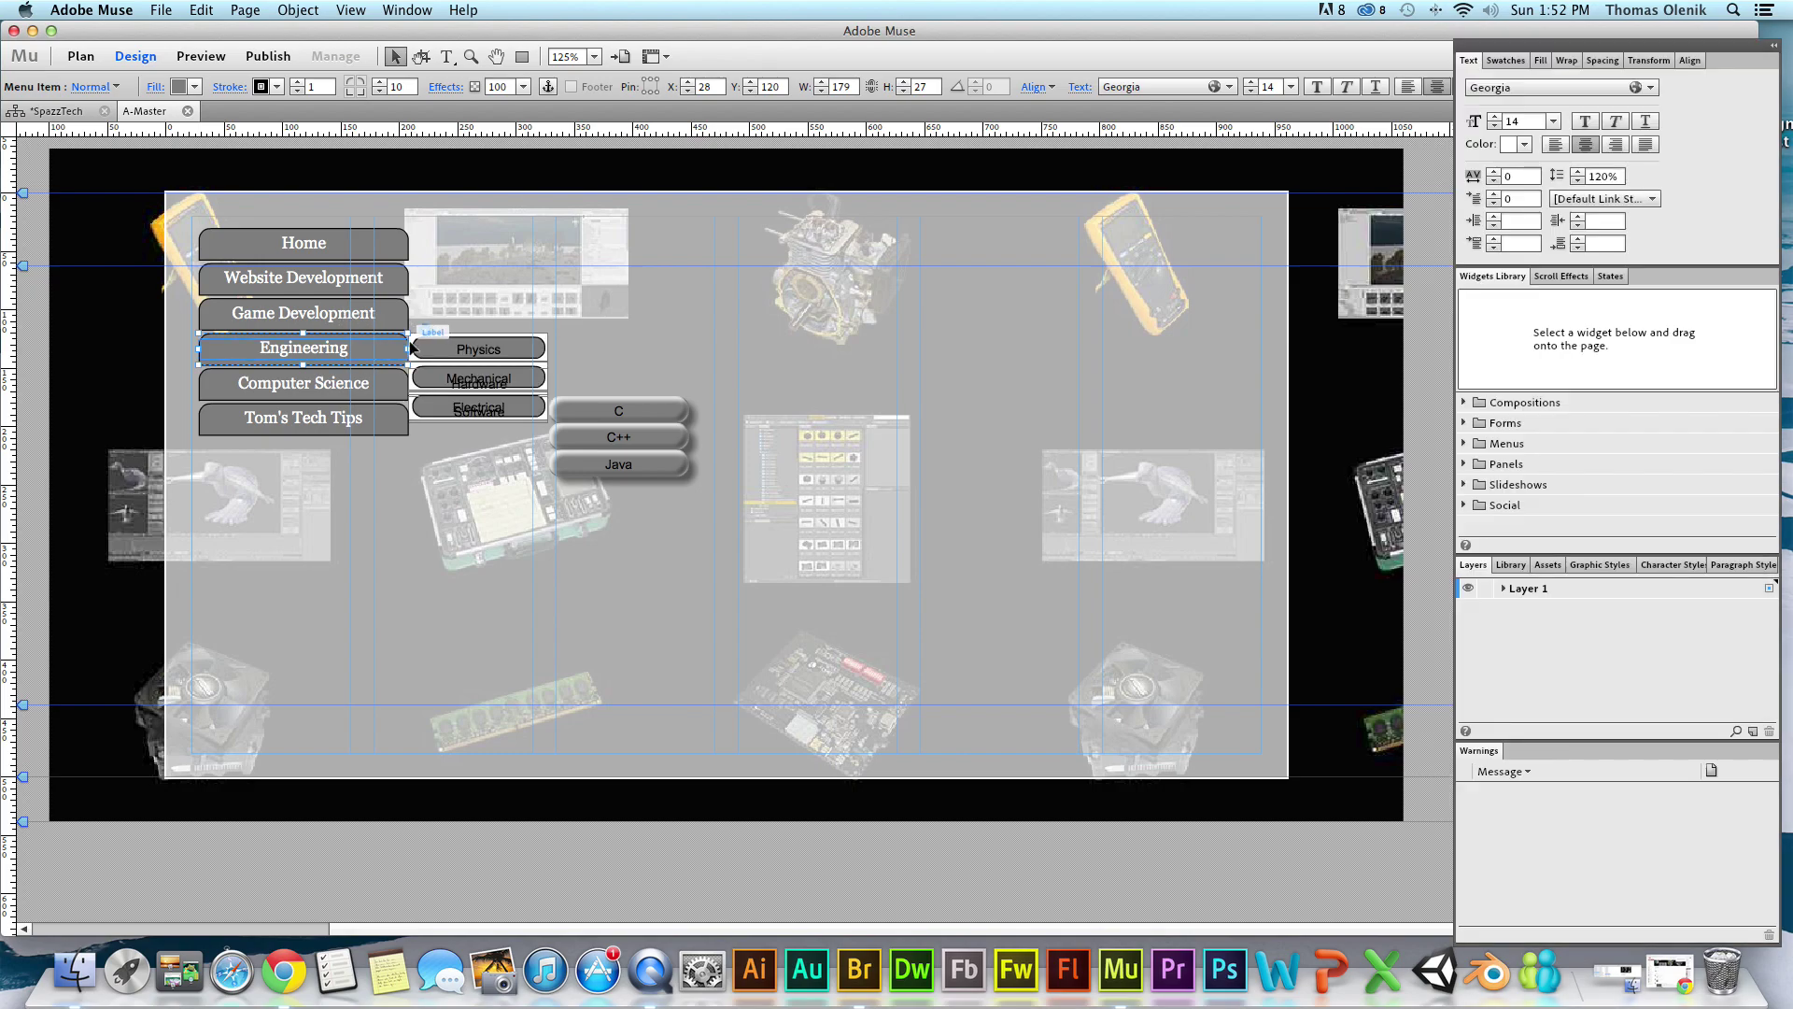
left_click(421, 362)
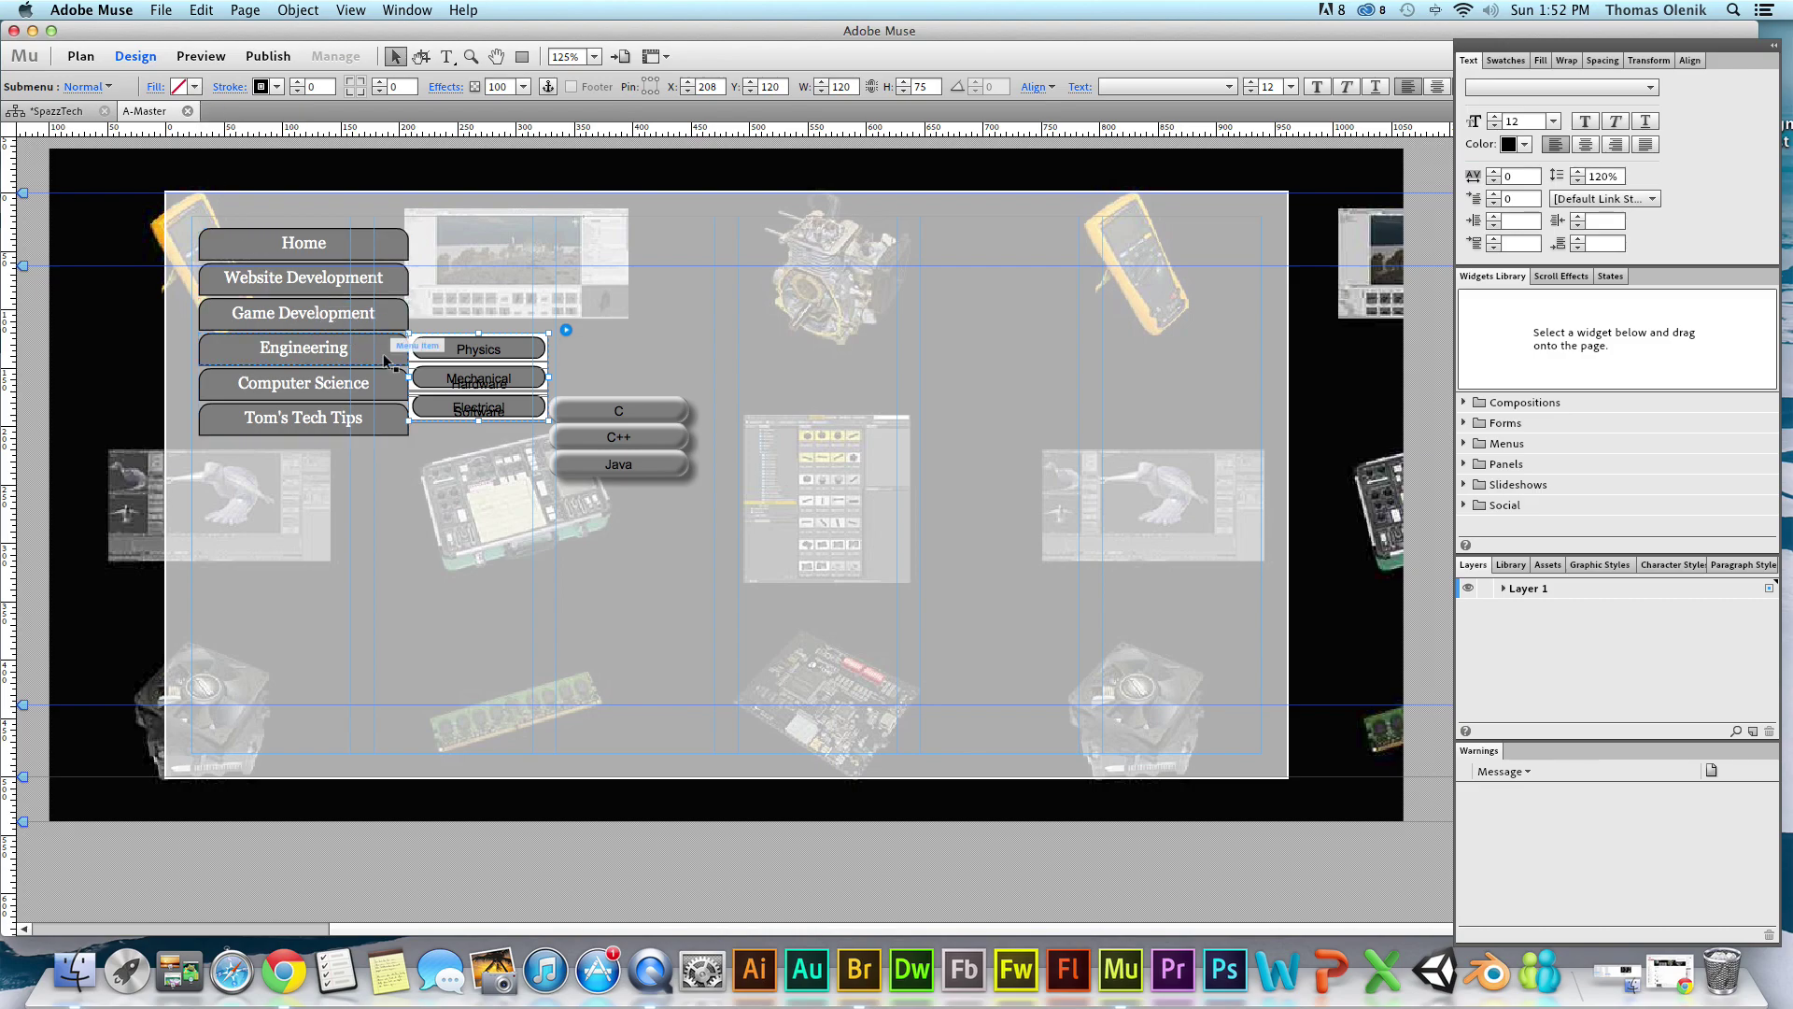
left_click(438, 347)
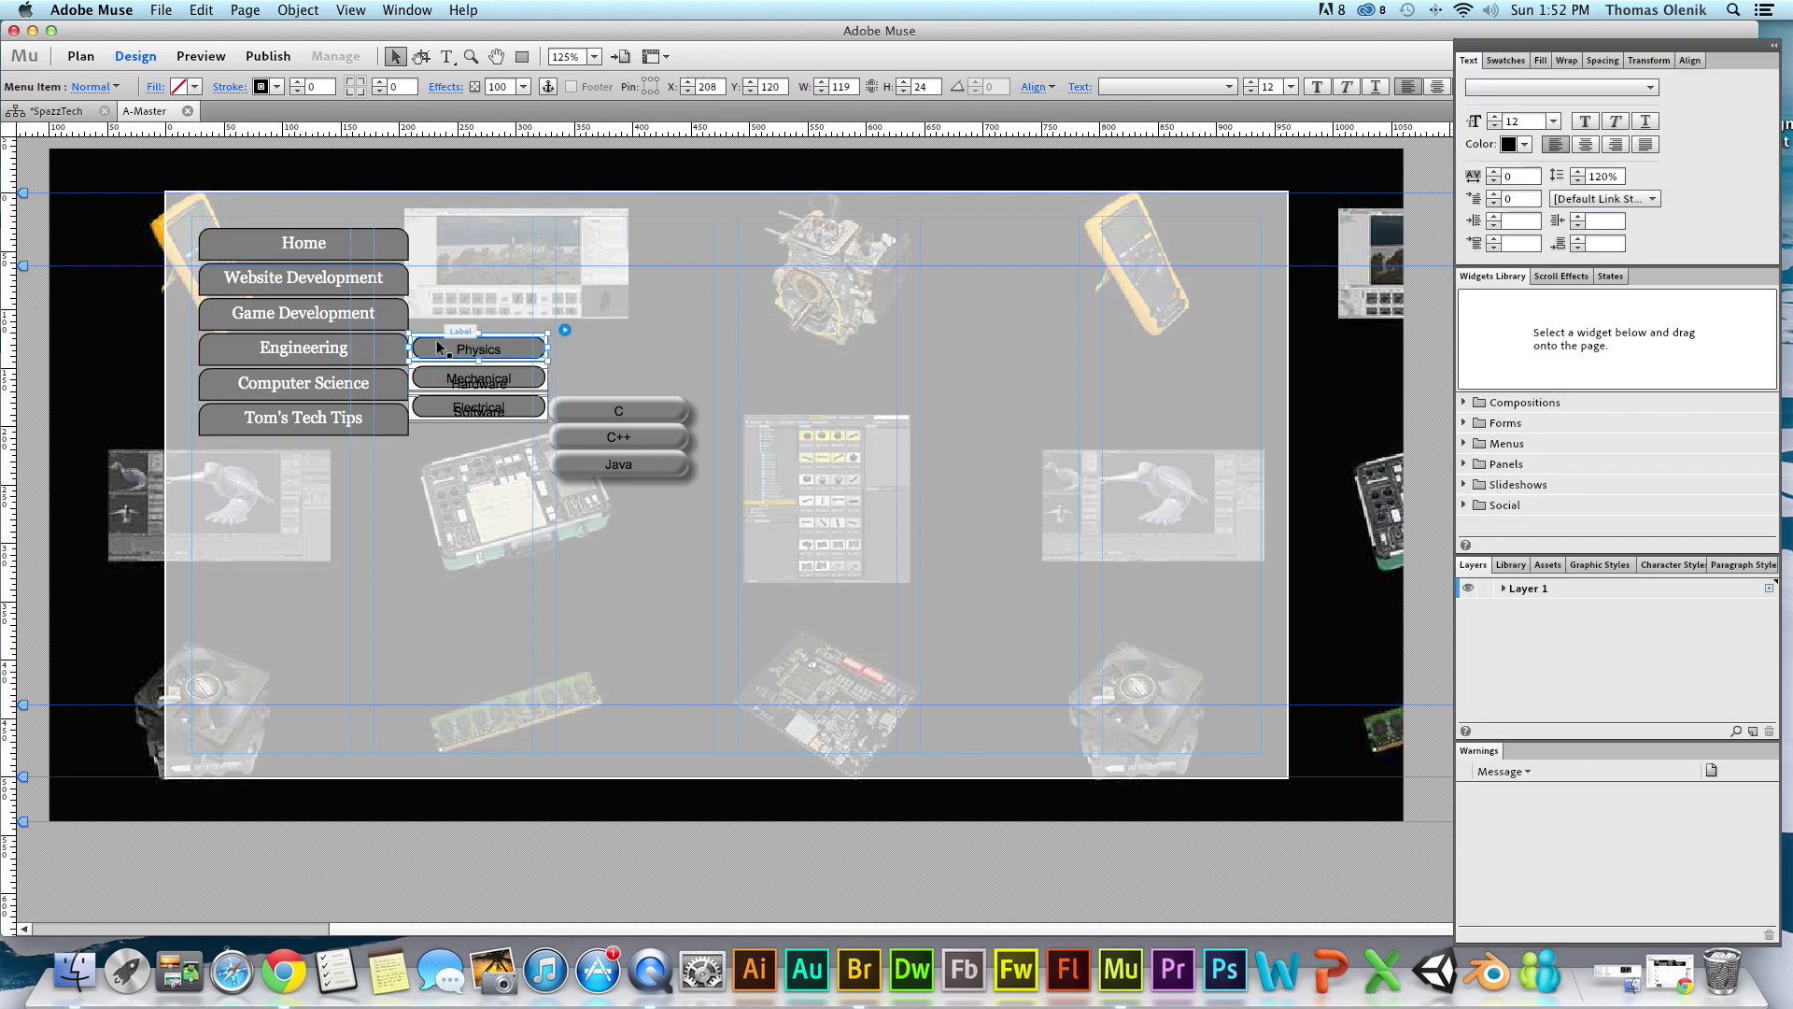
left_click(195, 88)
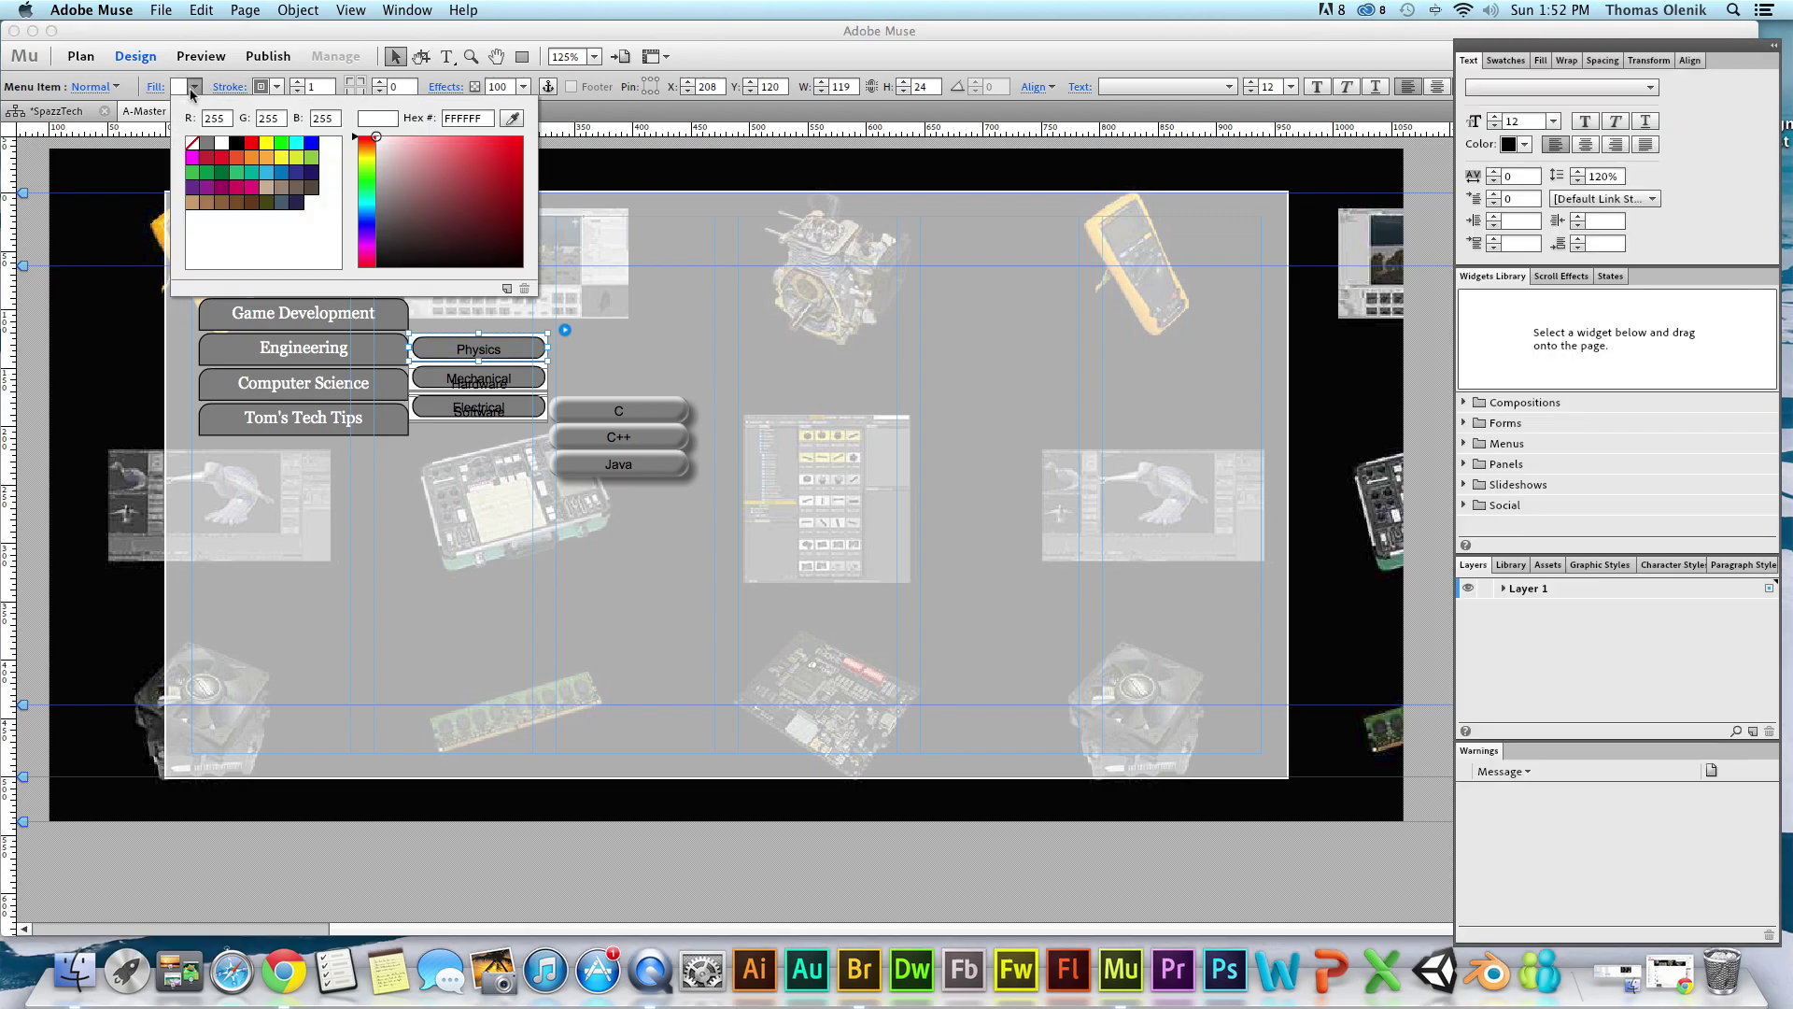
left_click(192, 144)
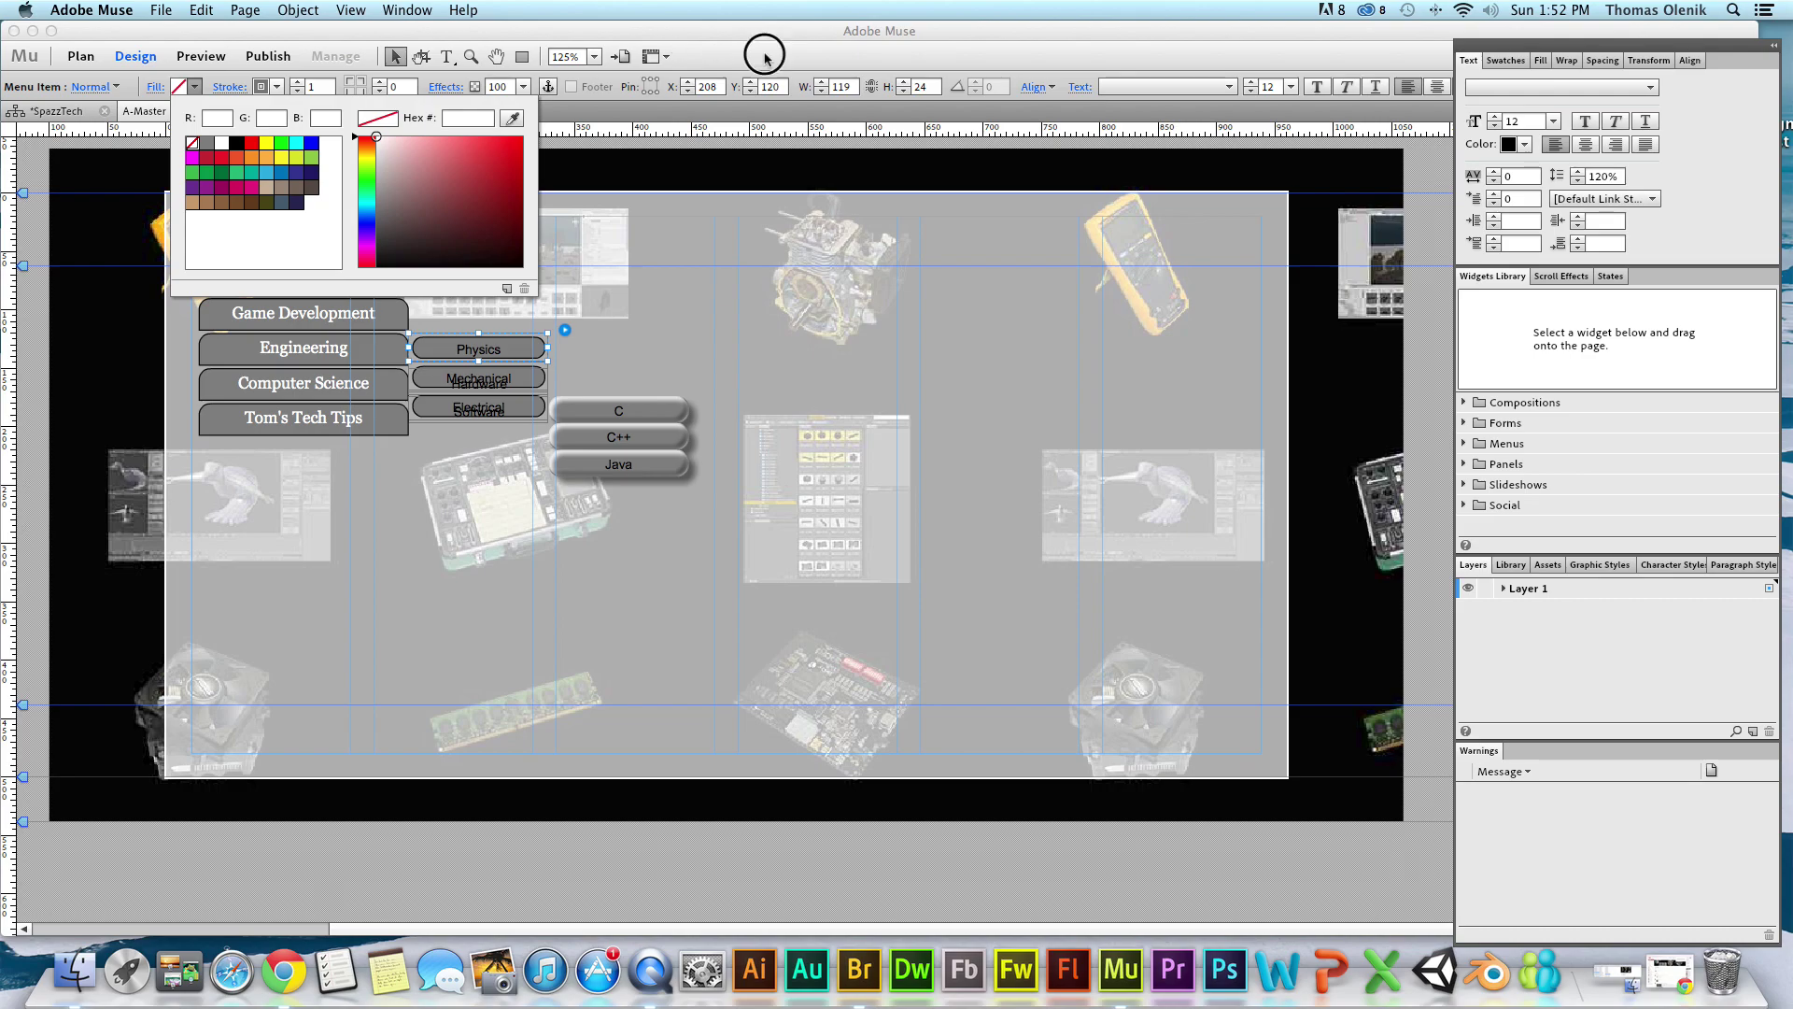
left_click(456, 401)
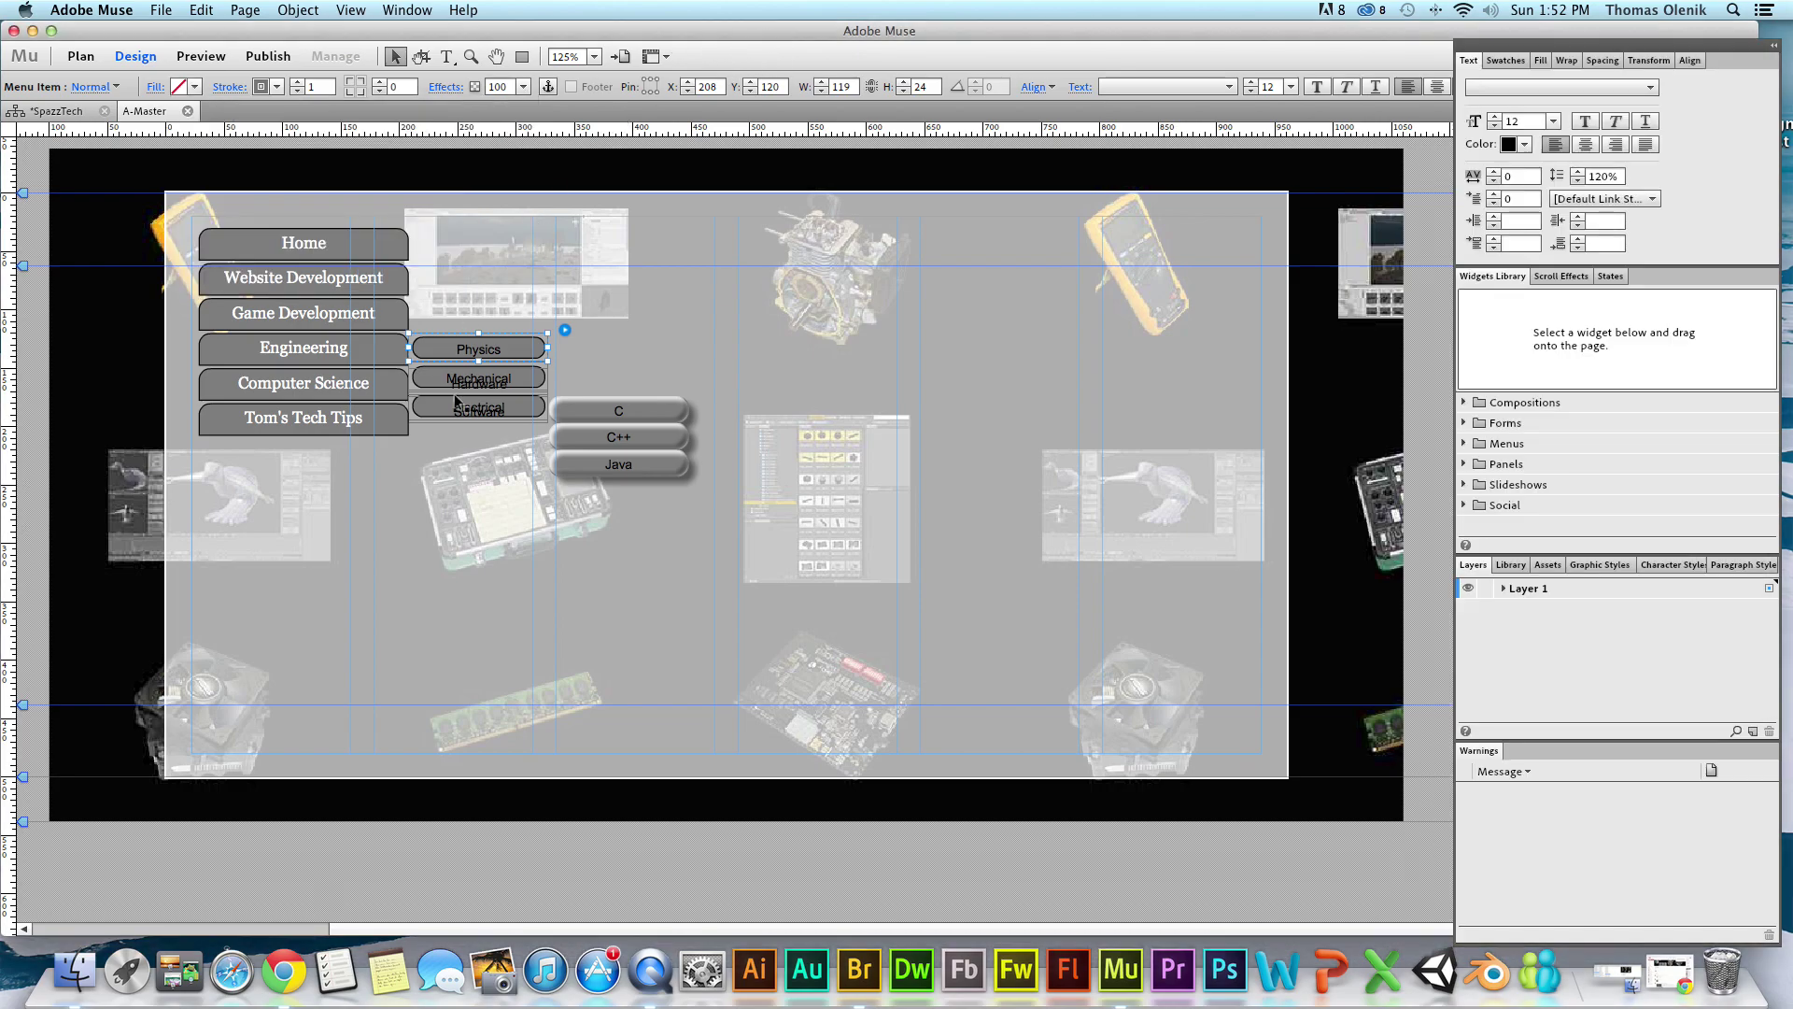
Fill the labels of the Hardware and Software items under Computer Science with grey 7F7F7F.
left_click(354, 346)
left_click(337, 380)
left_click(453, 383)
left_click(453, 383)
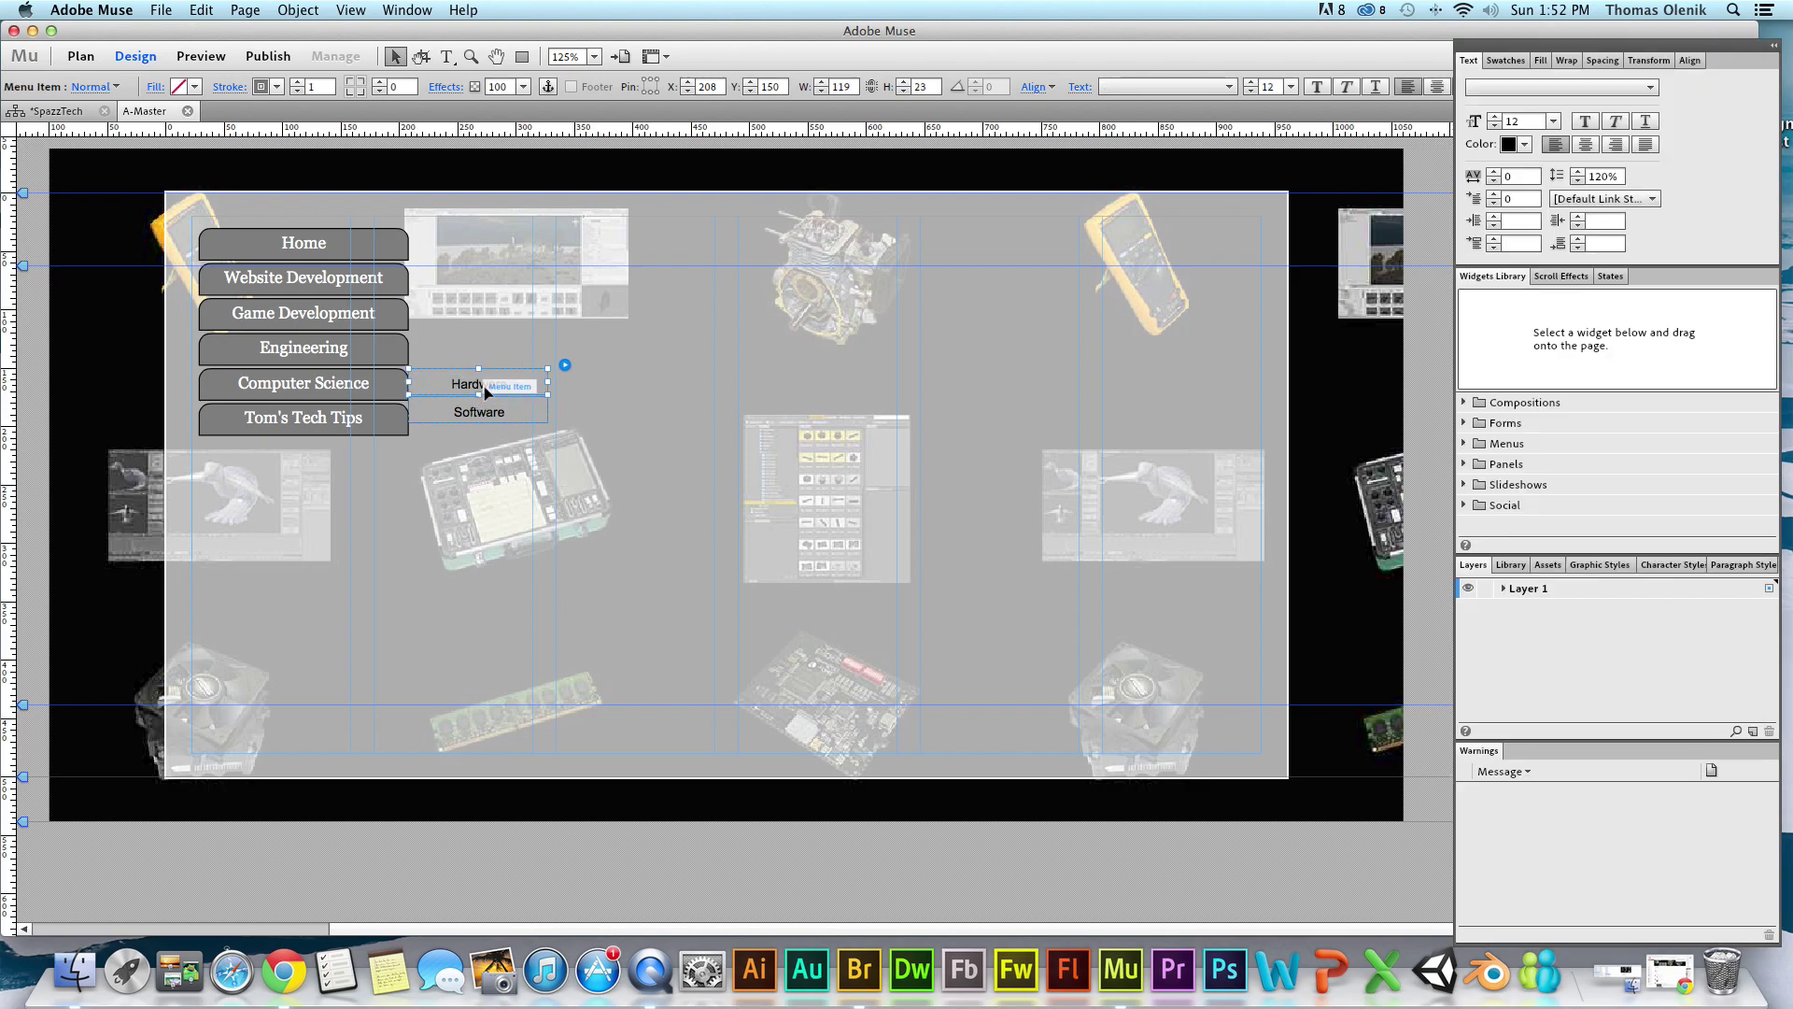
left_click(485, 392)
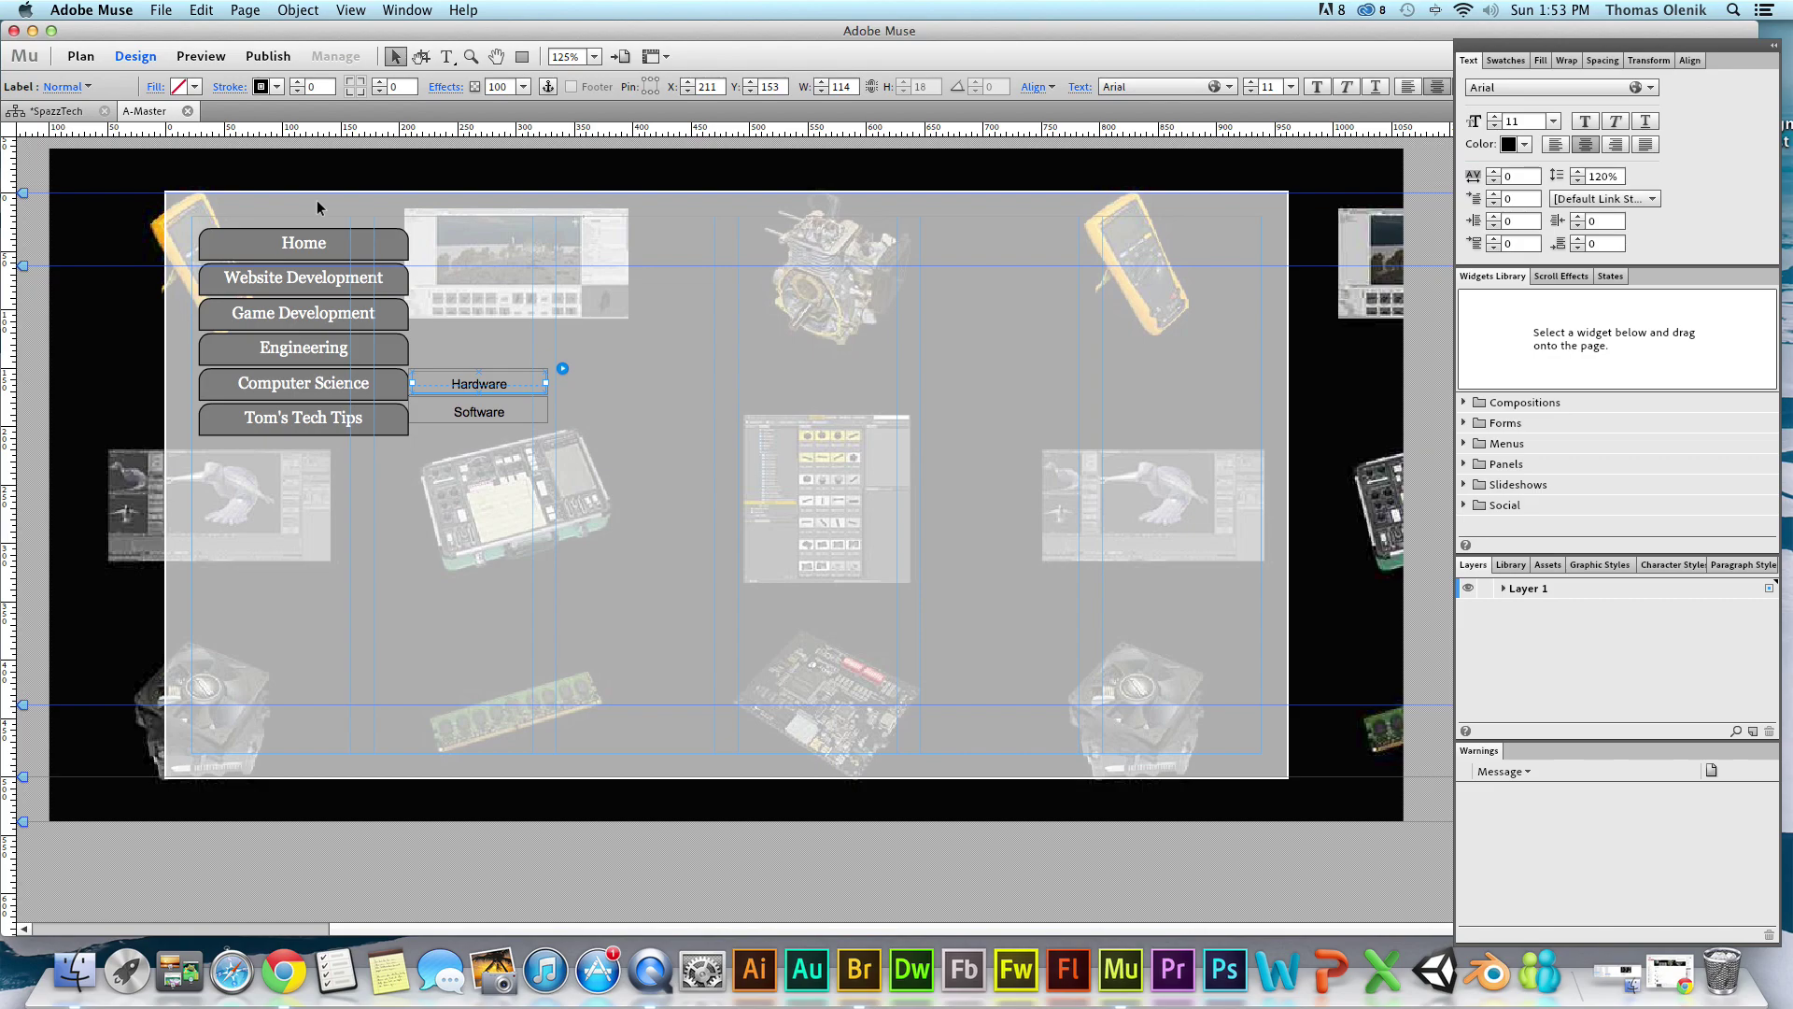
left_click(195, 87)
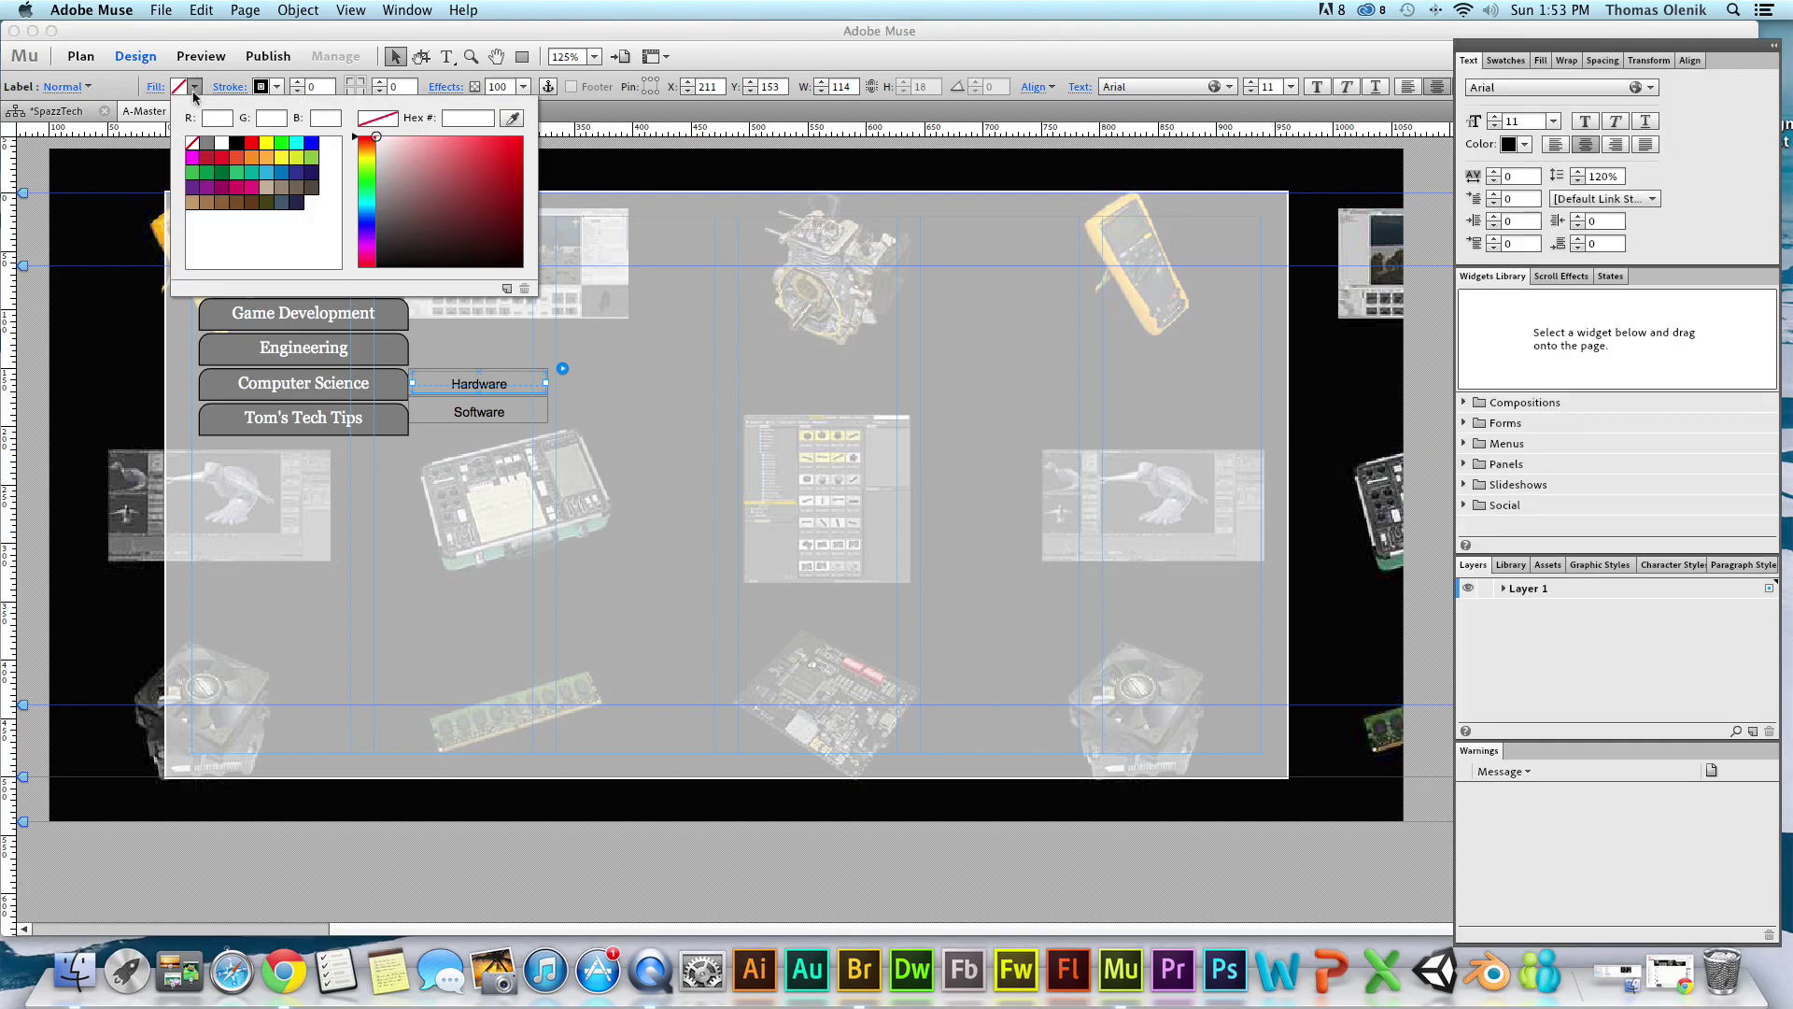
left_click(206, 146)
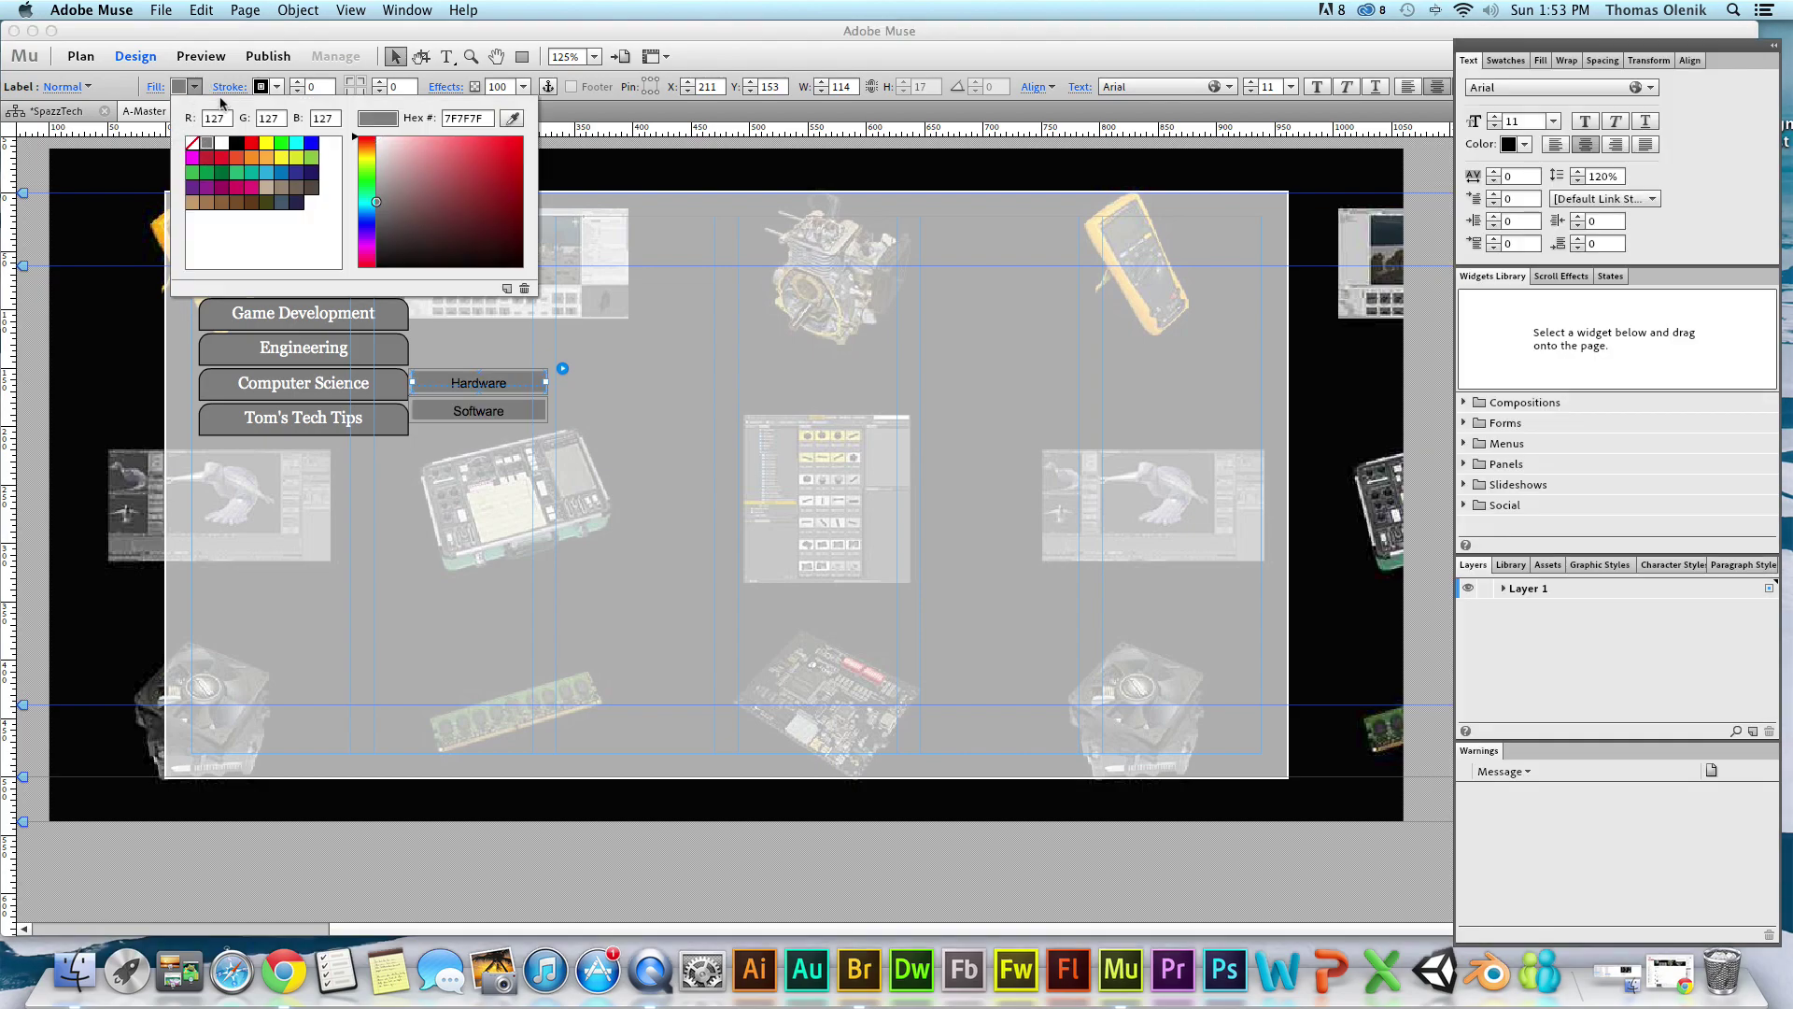
Set the Hardware and Software labels' stroke to weight 1 and round all their corners with radius 10.
left_click(297, 82)
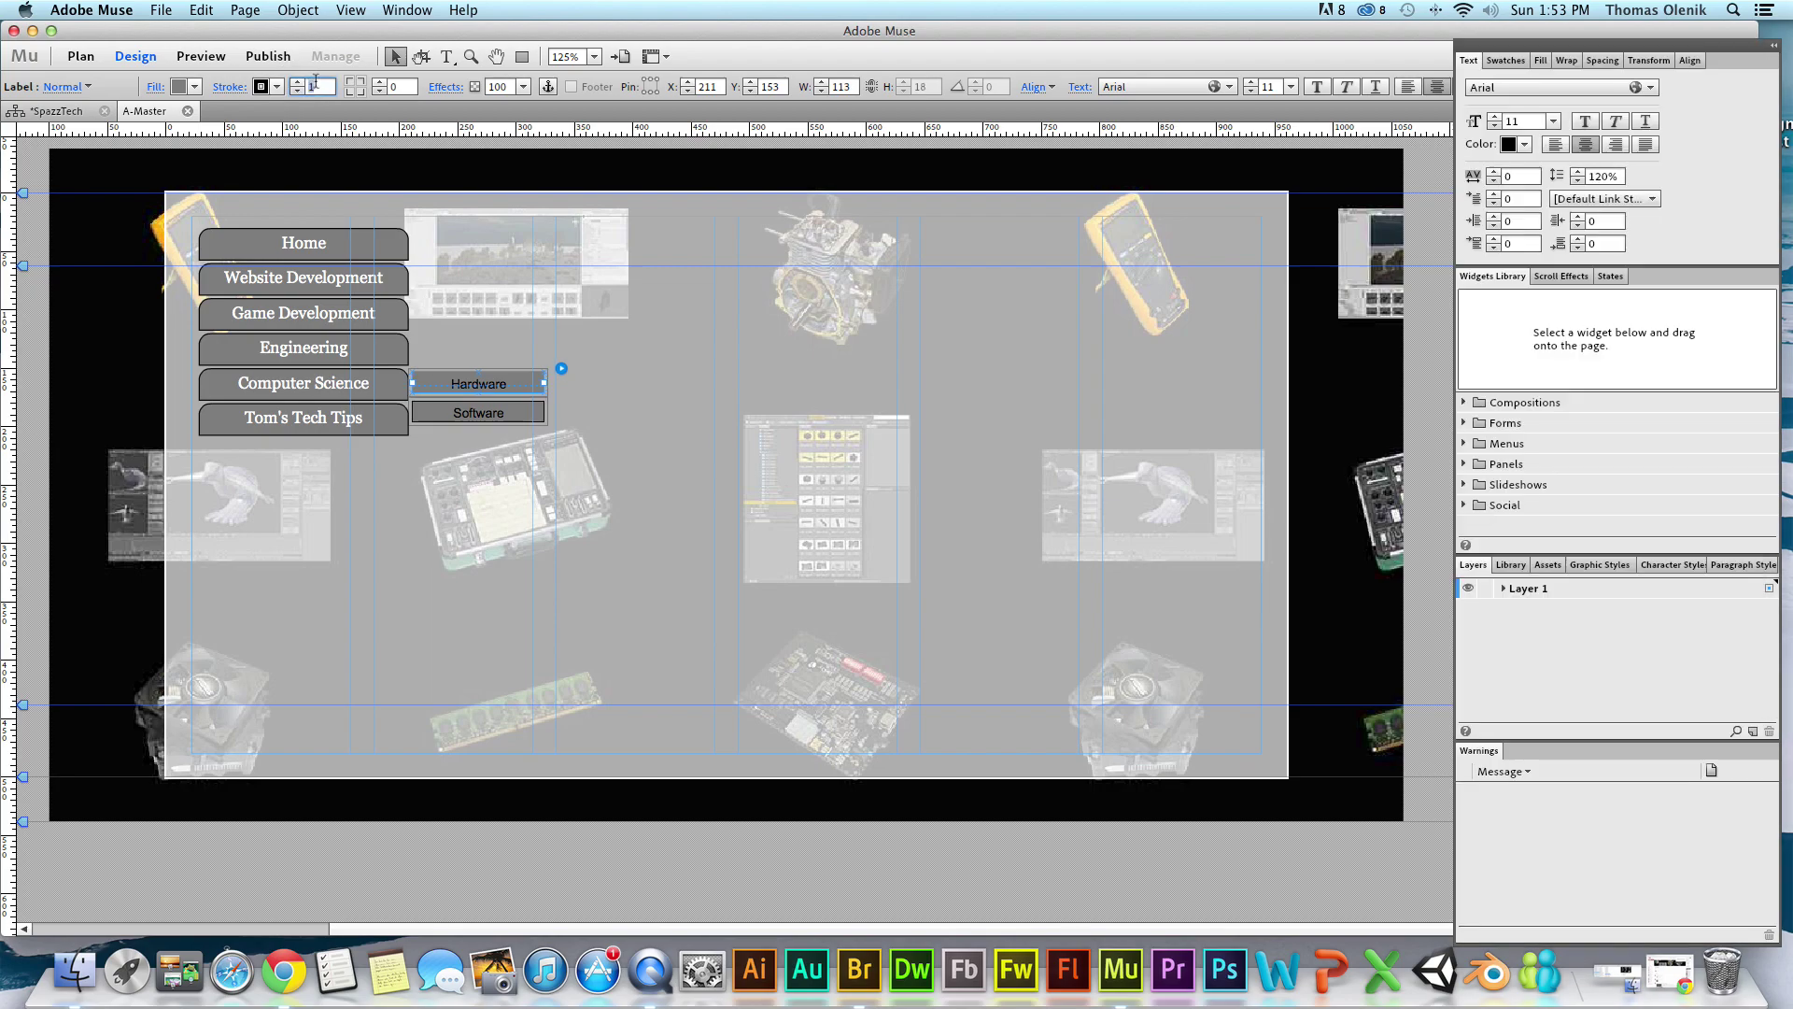
left_click(364, 86)
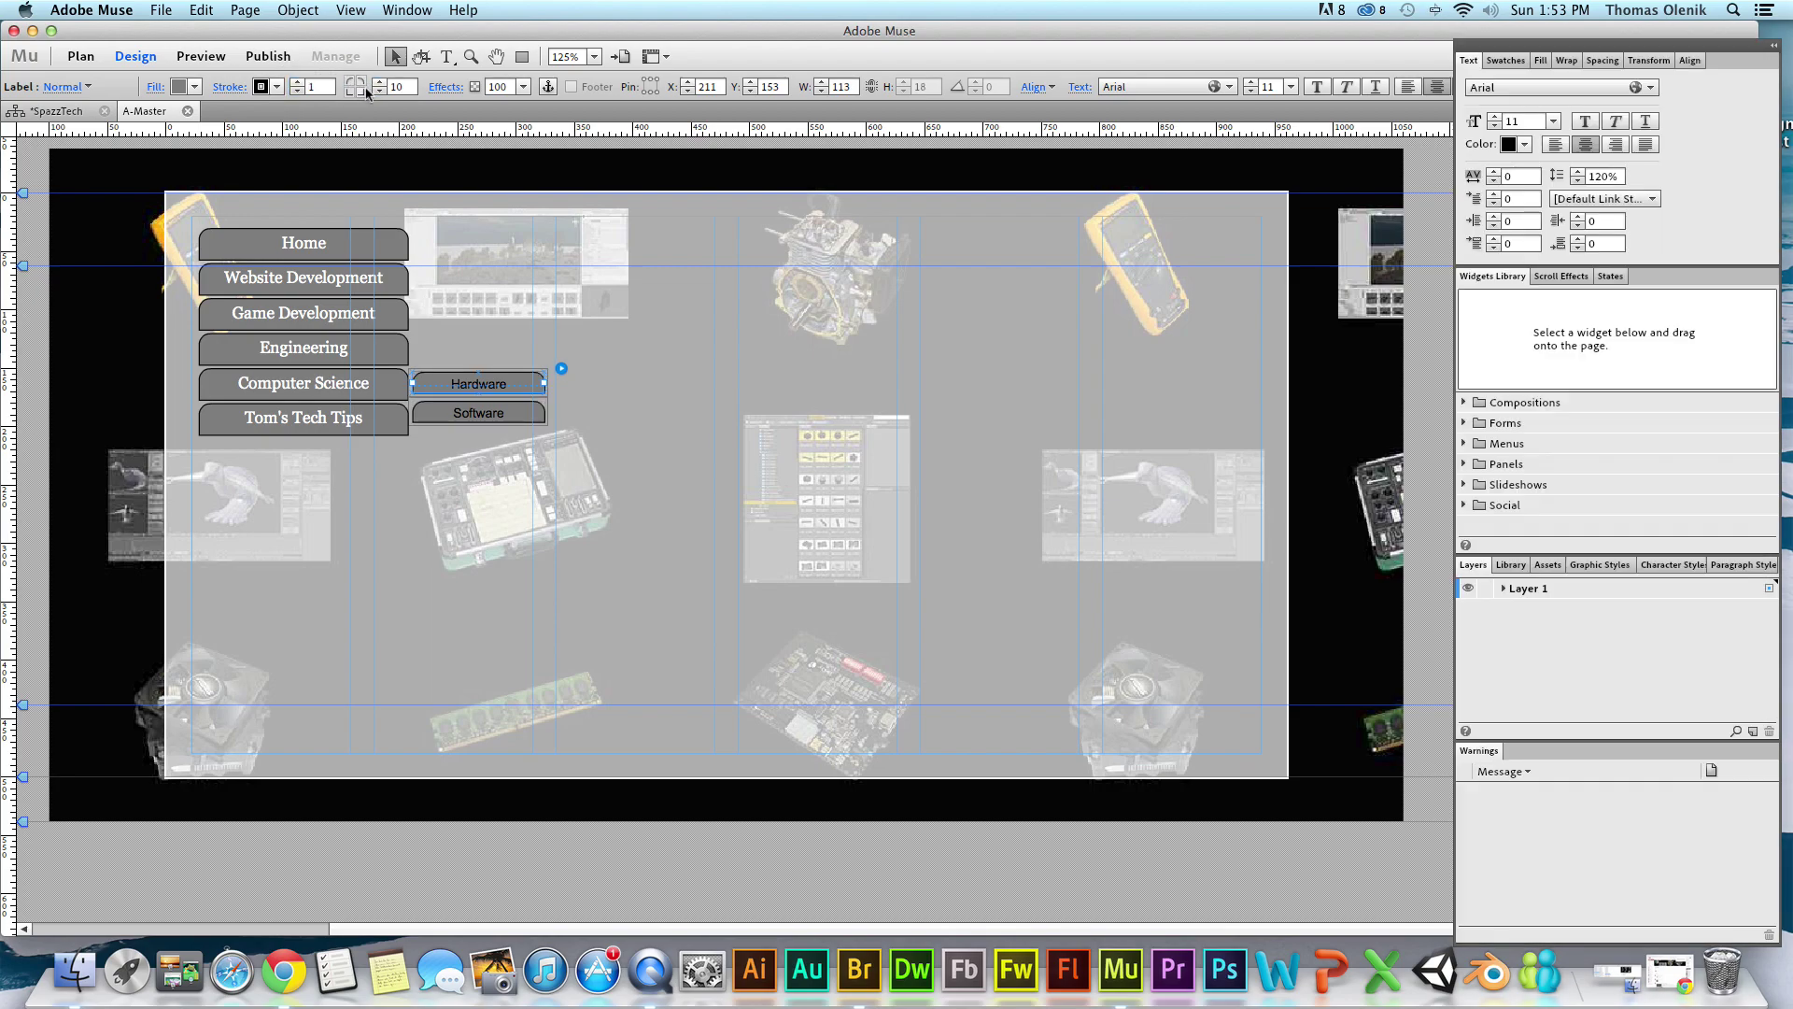
left_click(351, 94)
Apply glow, bevel and shadow effects to the Hardware and Software labels.
left_click(446, 87)
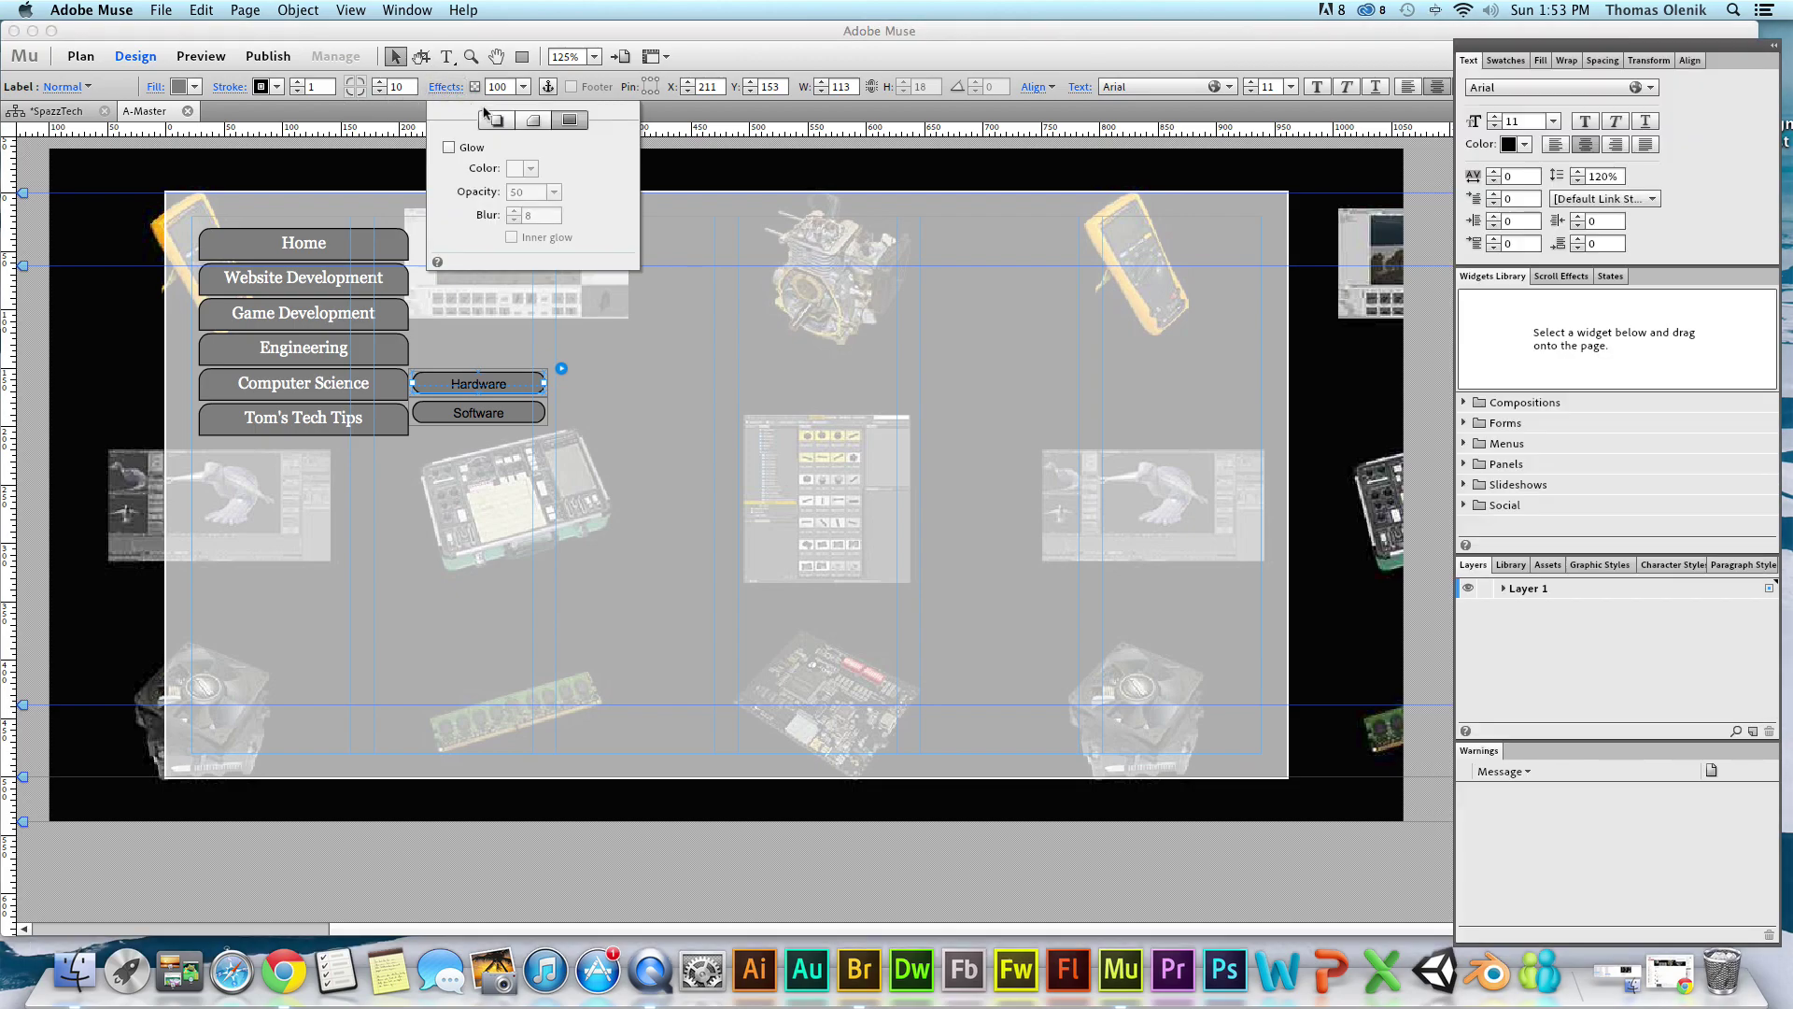
left_click(450, 147)
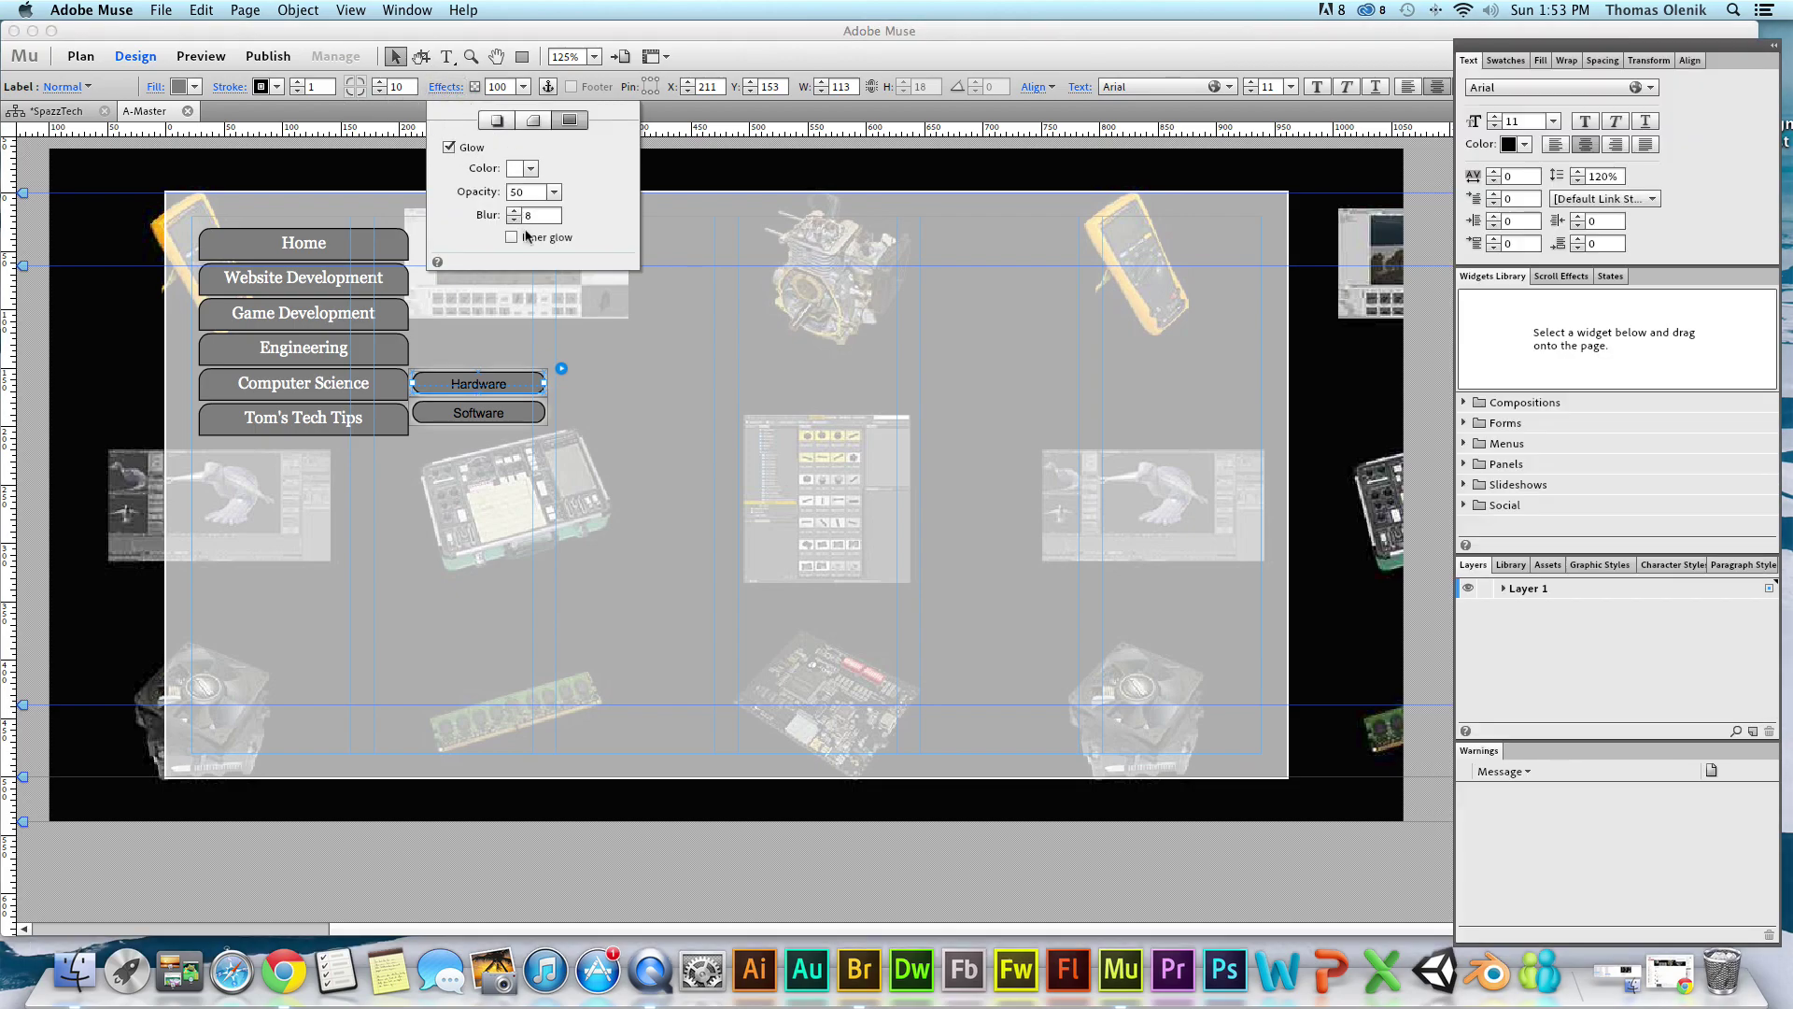
left_click(533, 119)
left_click(458, 150)
left_click(498, 120)
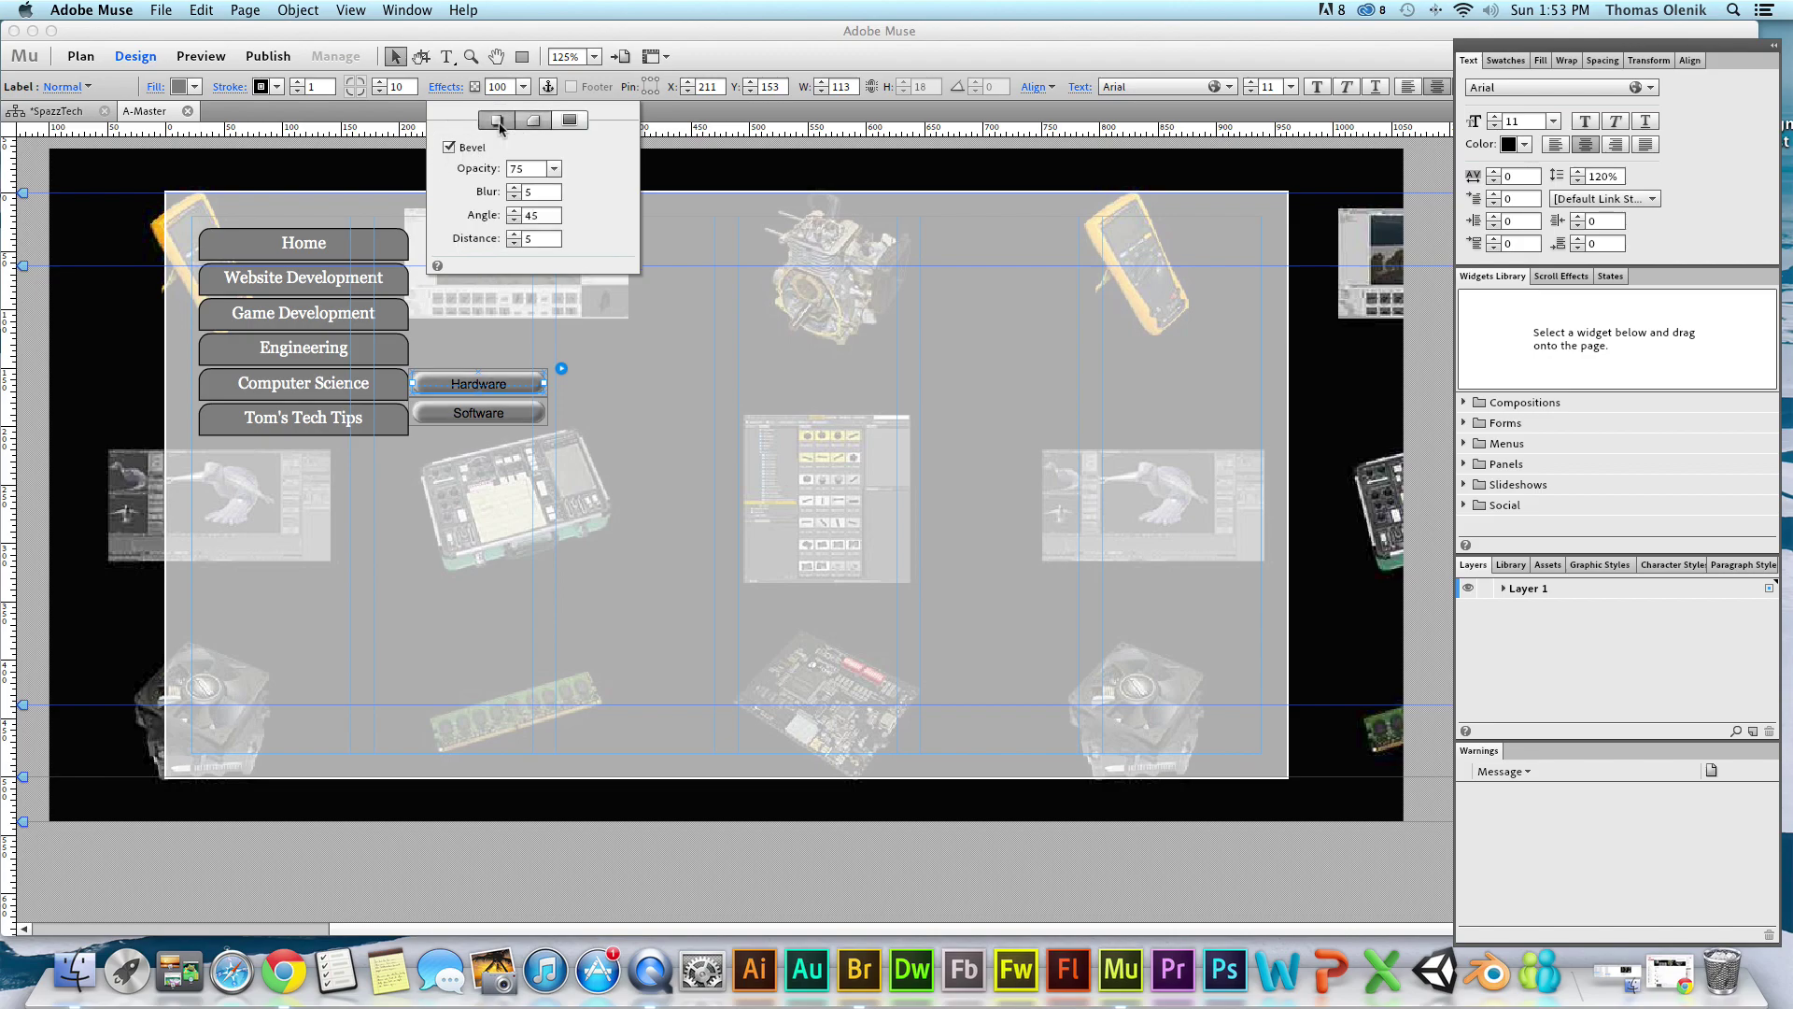
left_click(449, 148)
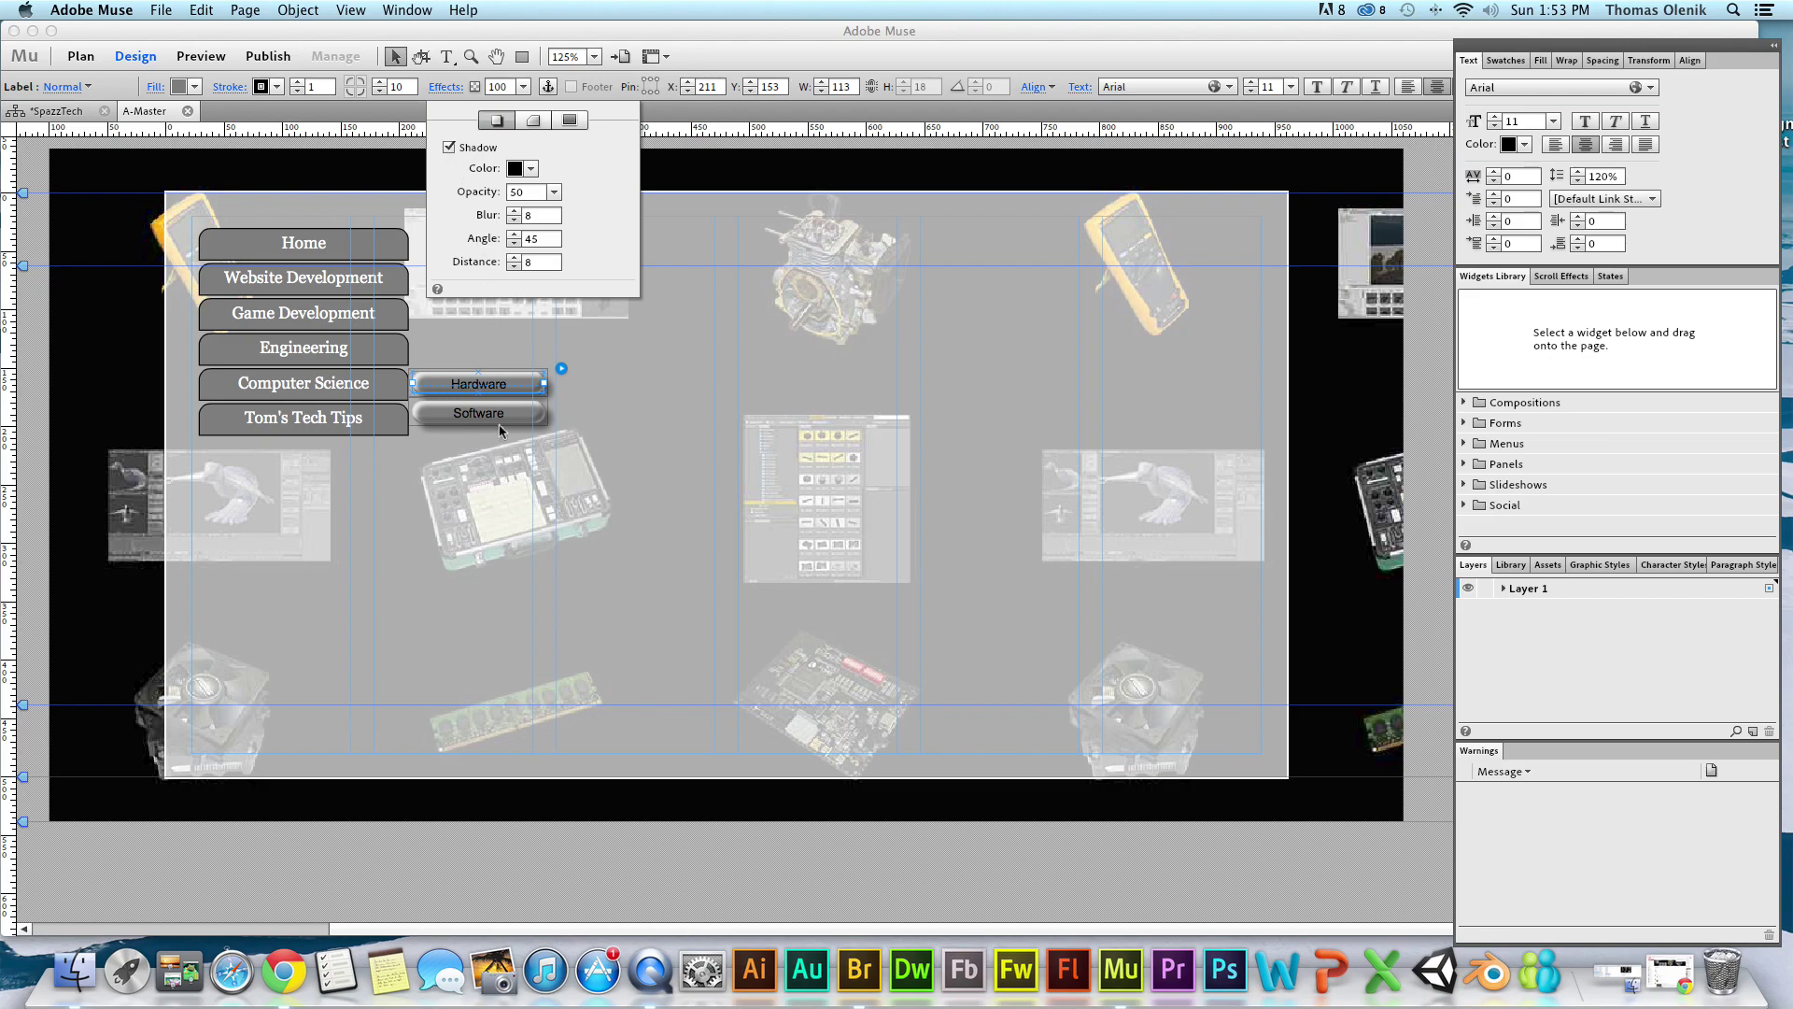
left_click(597, 188)
Examine the fill and stroke settings of the Engineering submenu container and the Home item's label.
left_click(383, 397)
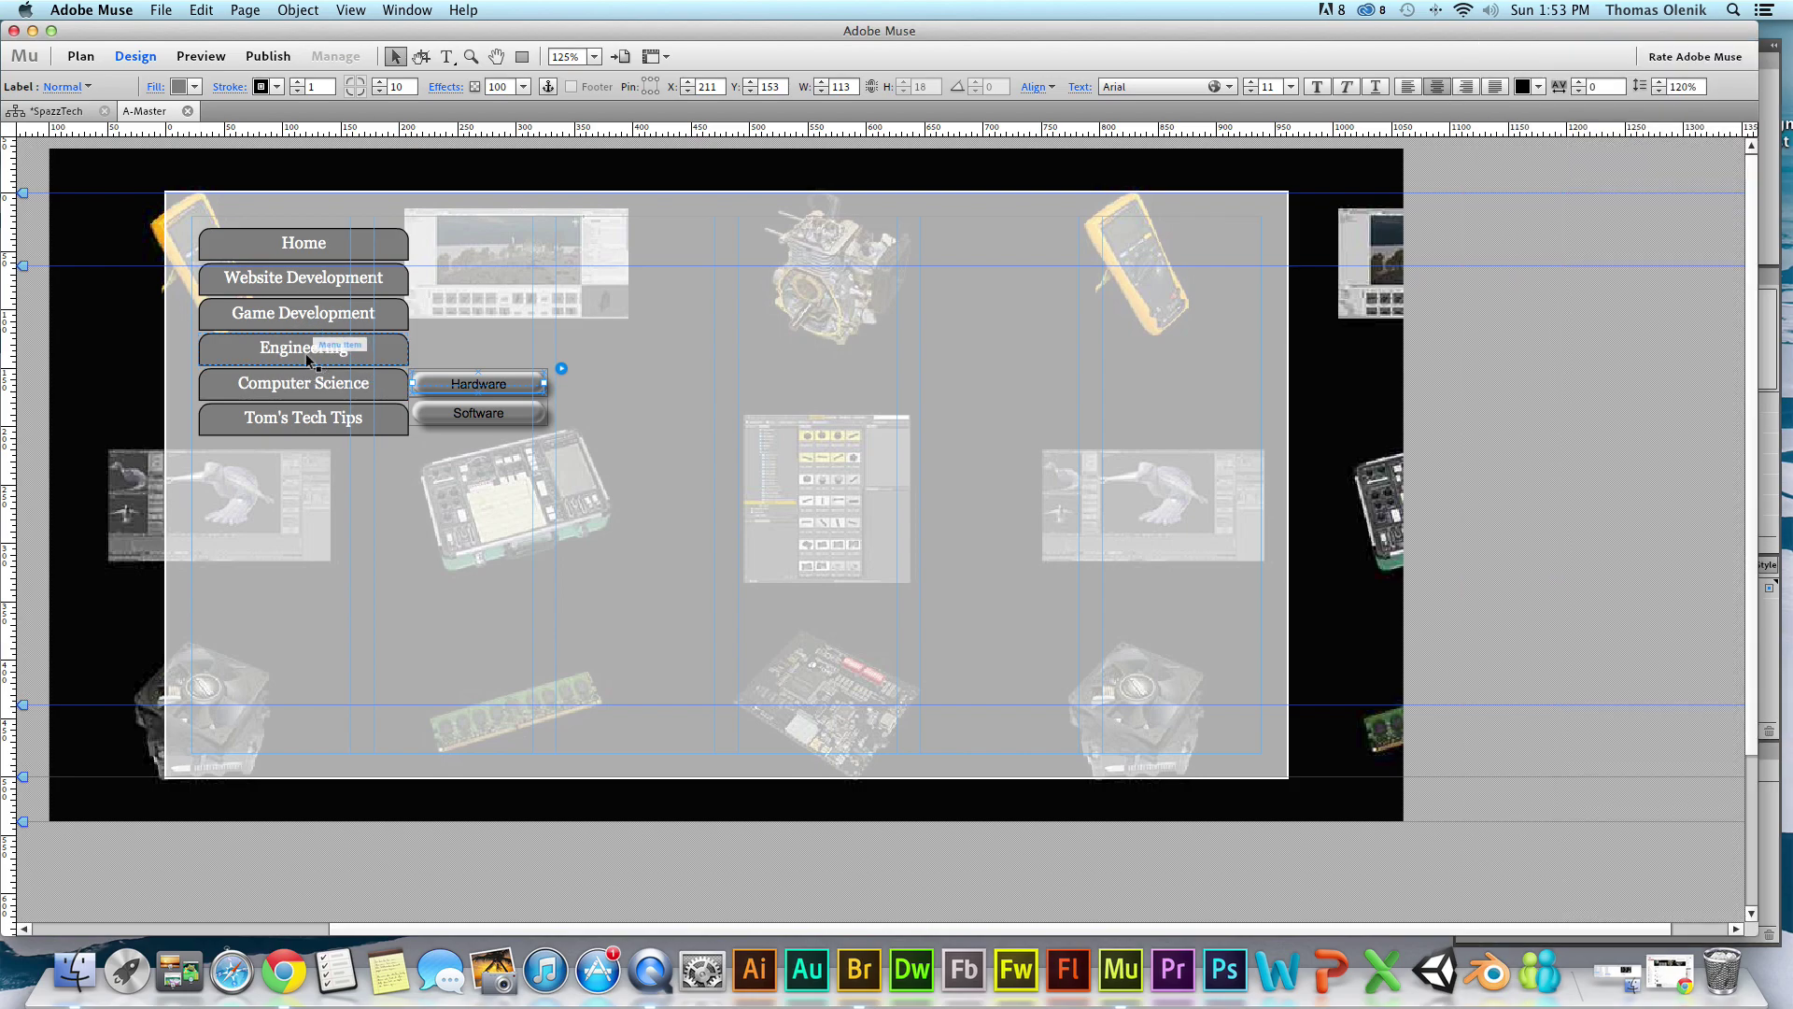
left_click(306, 353)
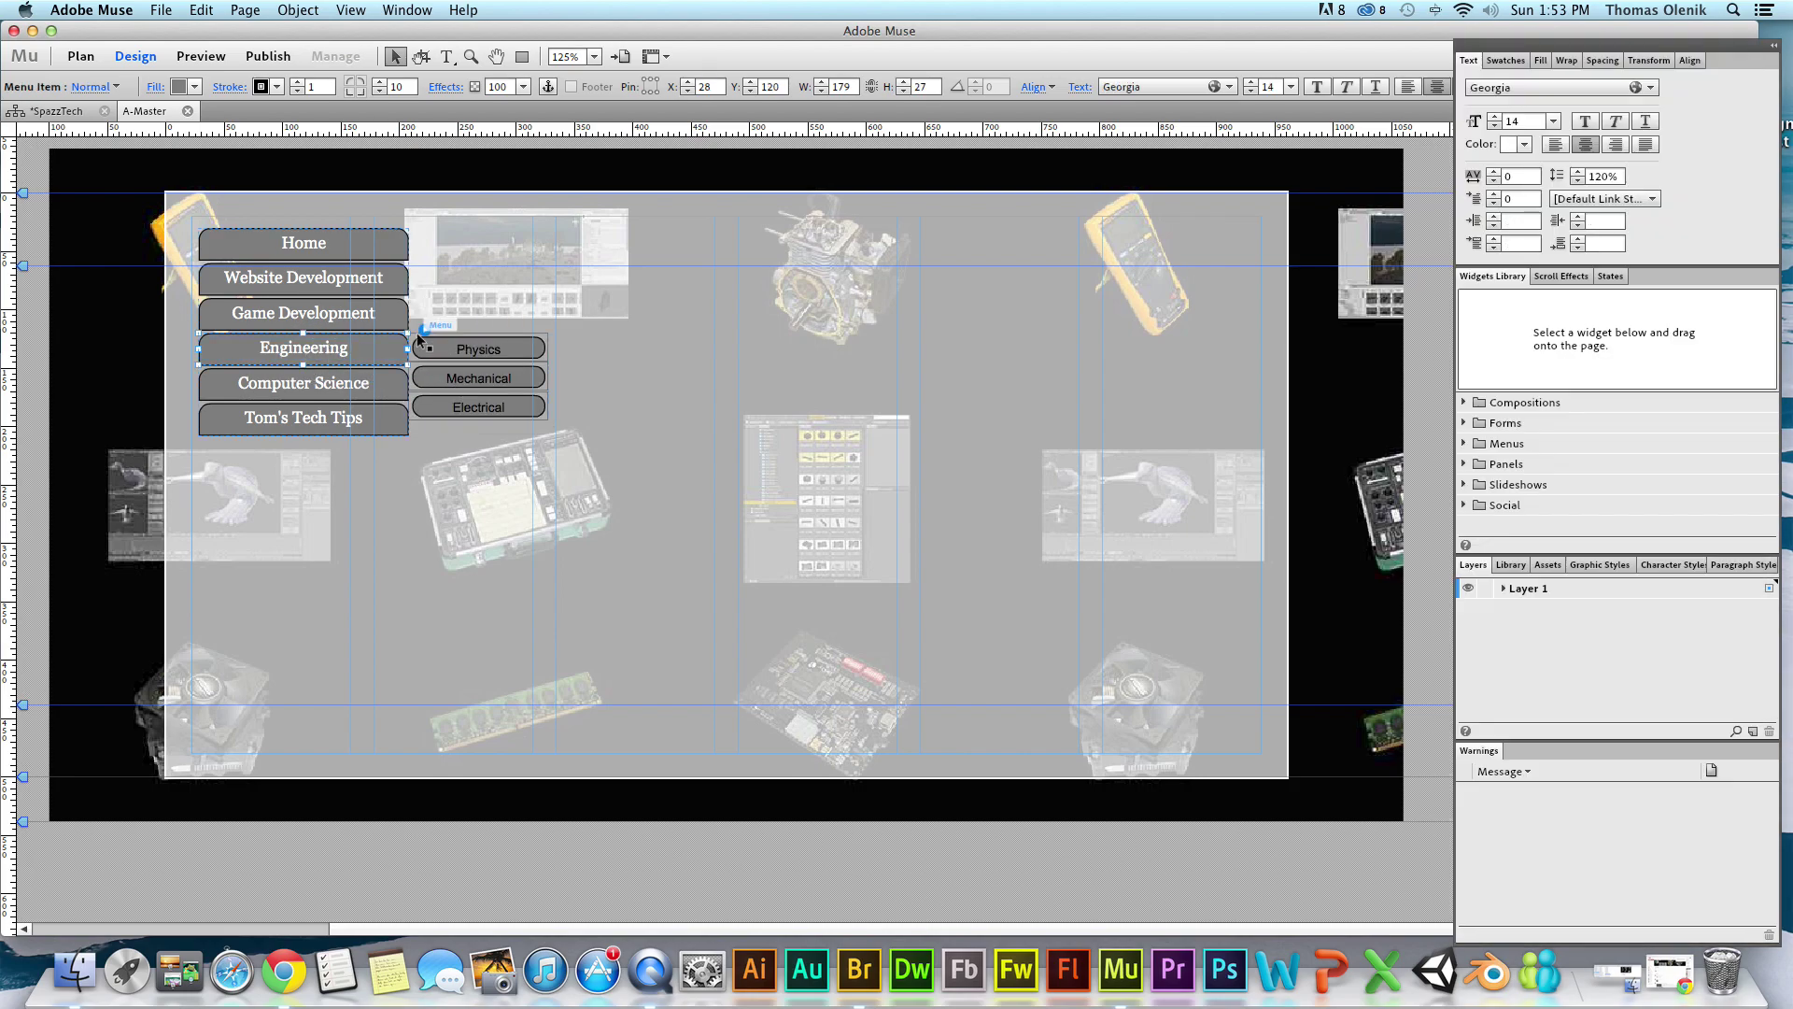
left_click(424, 330)
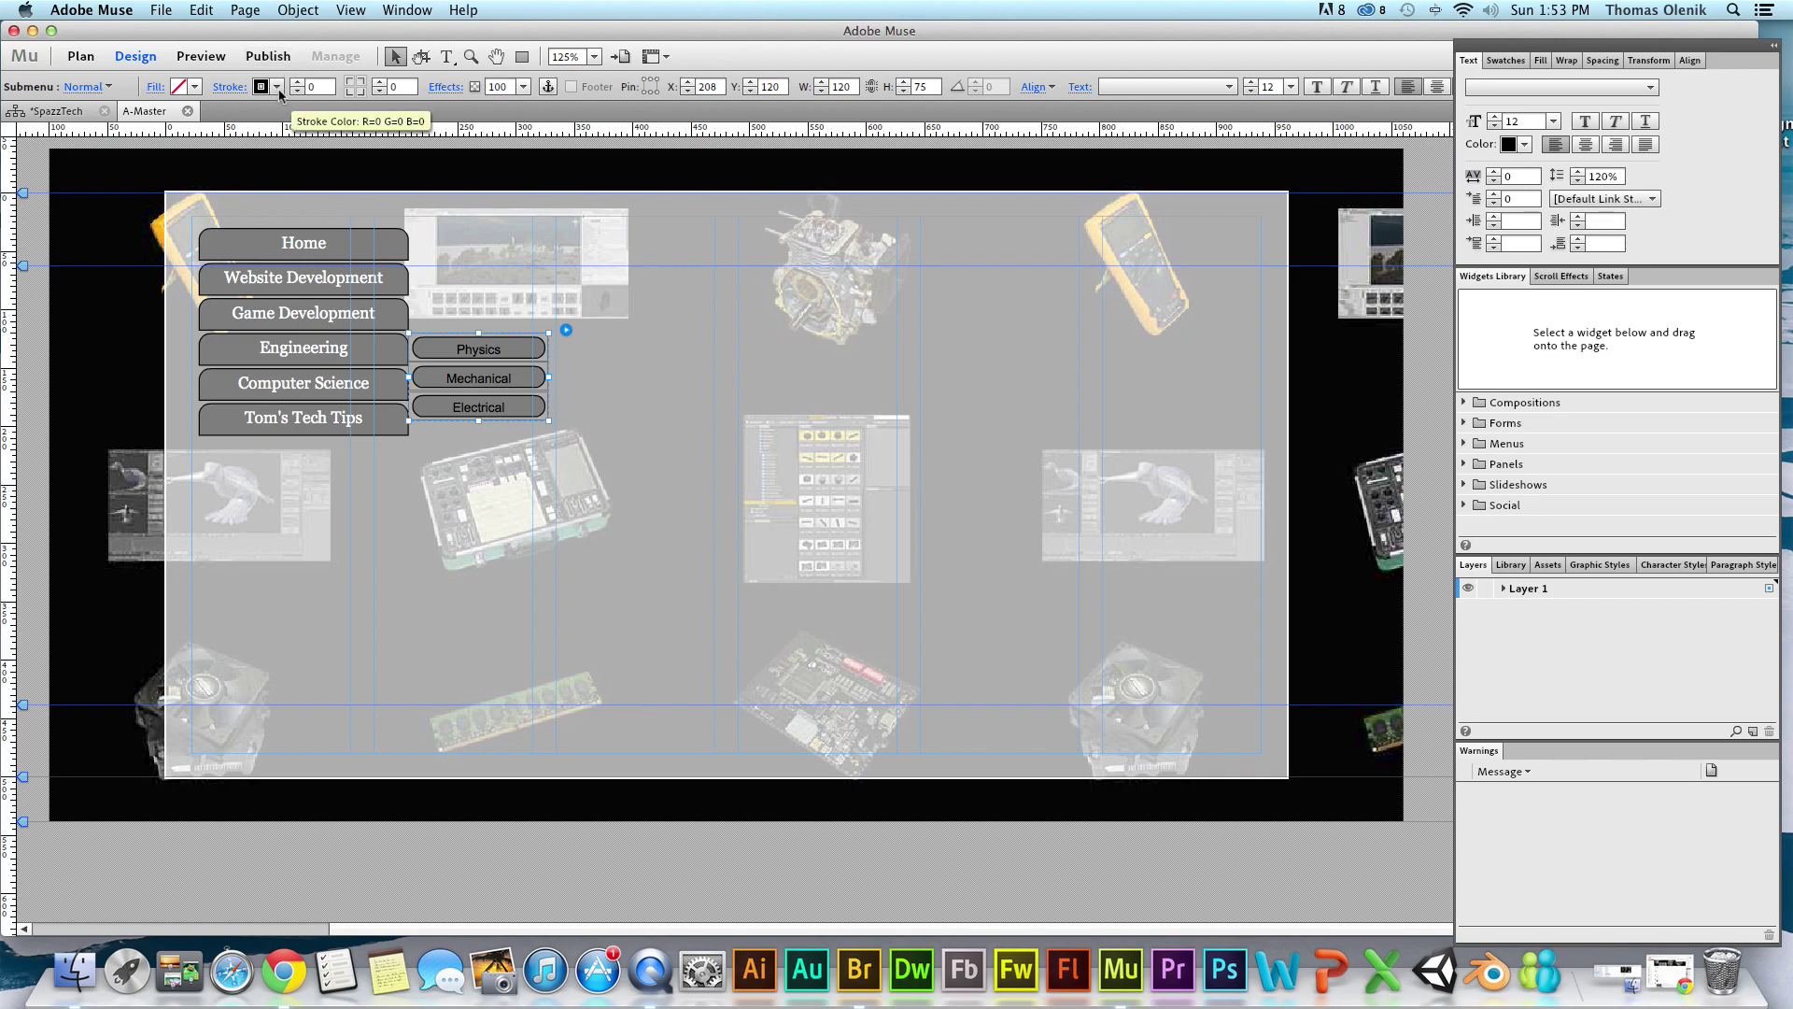
key("Tab")
key("Tab")
left_click(269, 249)
key("Tab")
left_click(265, 250)
key("Tab")
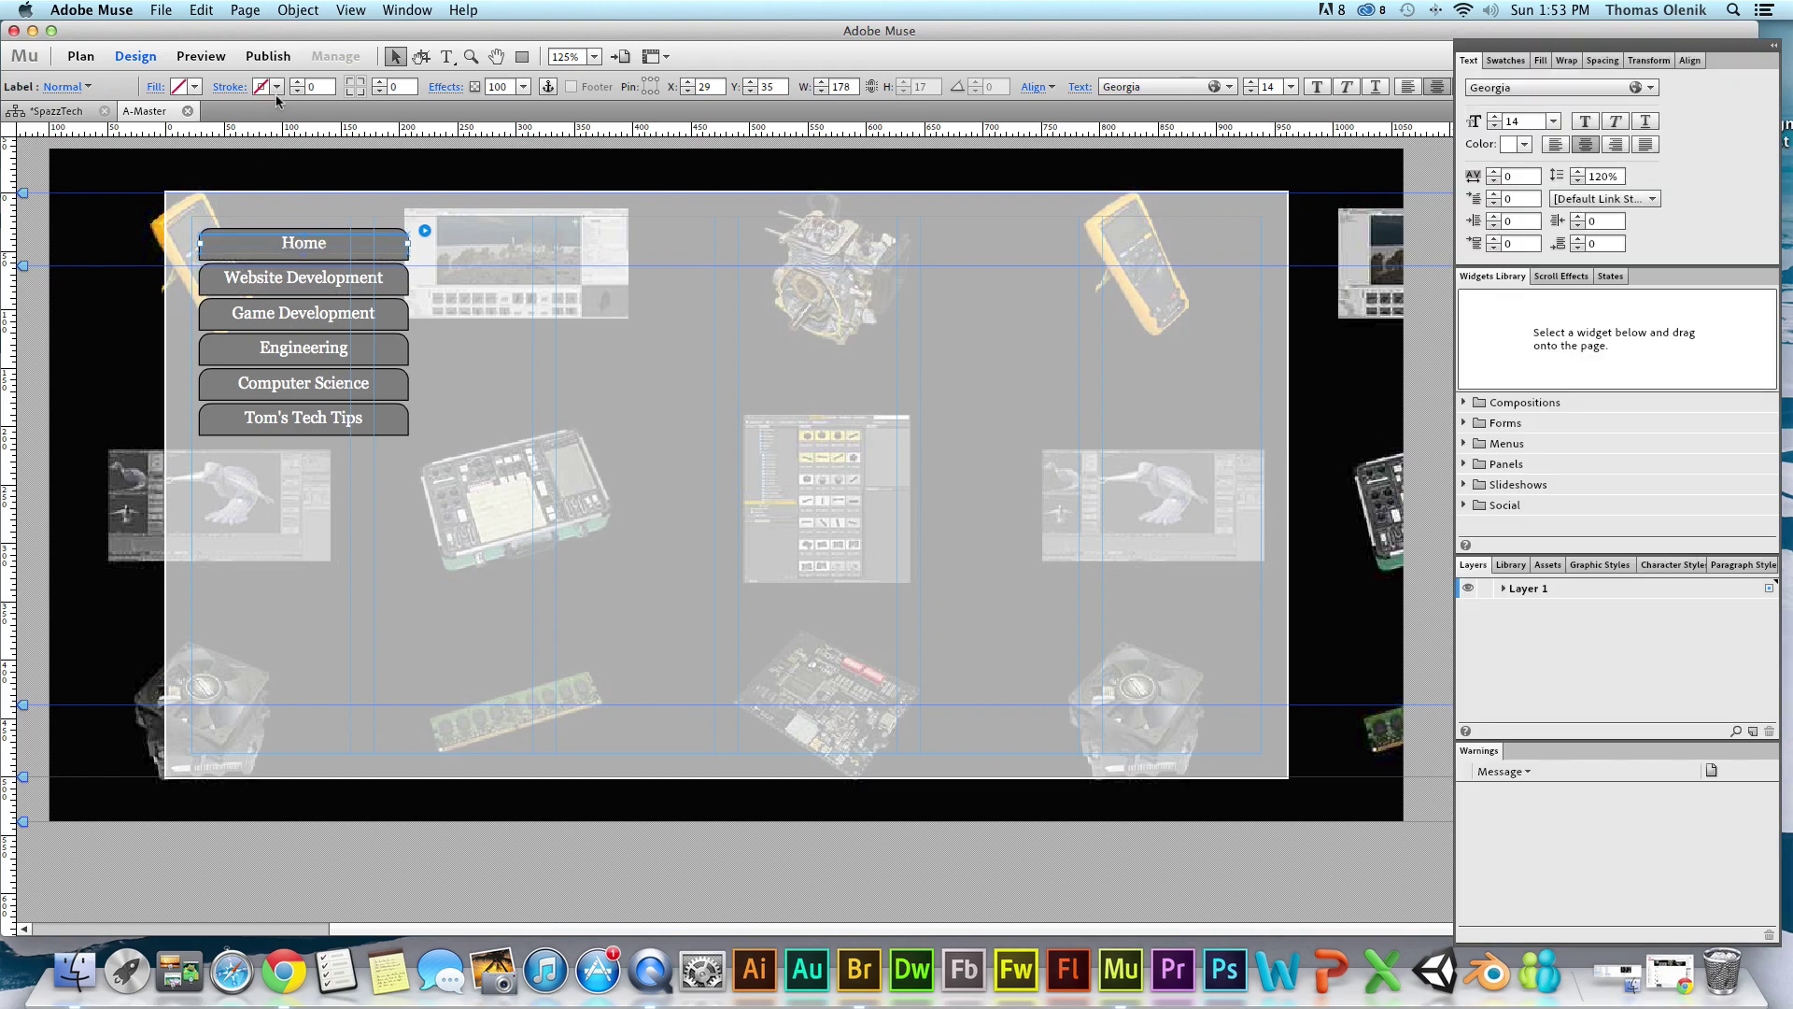
key("Tab")
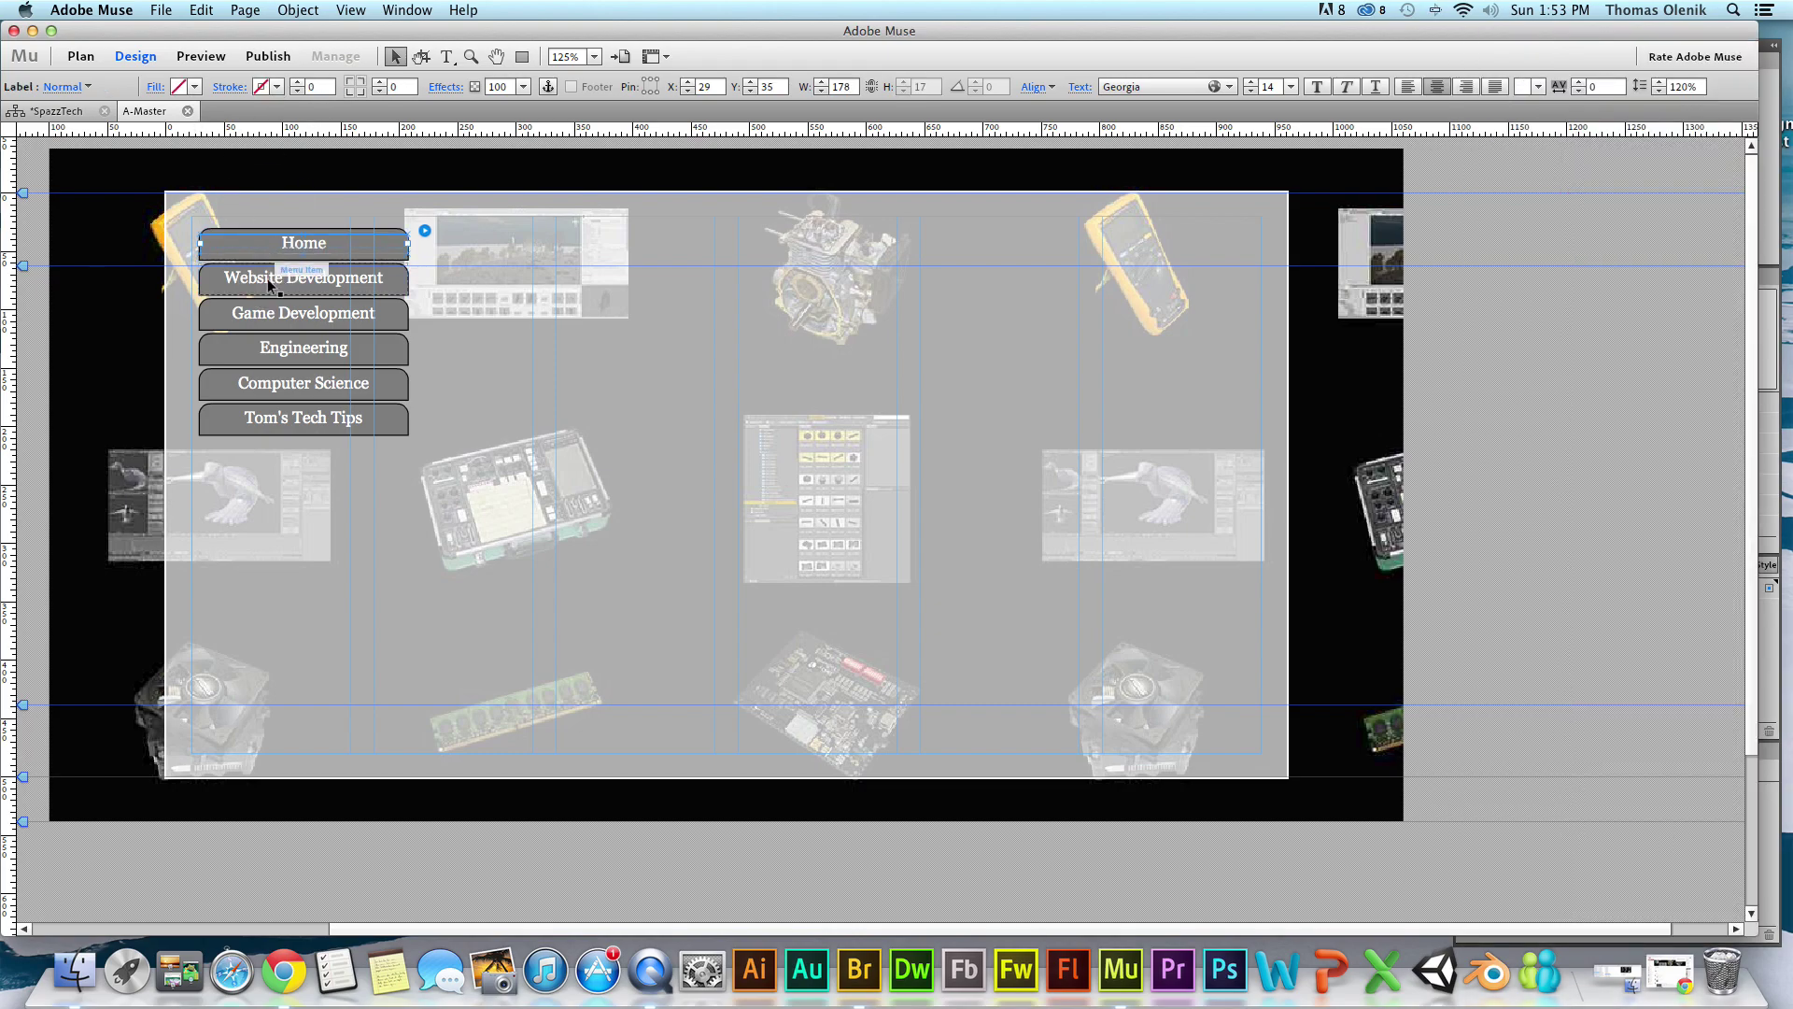
Round the bottom corners of the main menu items so that all four corners use the radius of 10.
key("Tab")
key("Tab")
left_click(248, 239)
key("Tab")
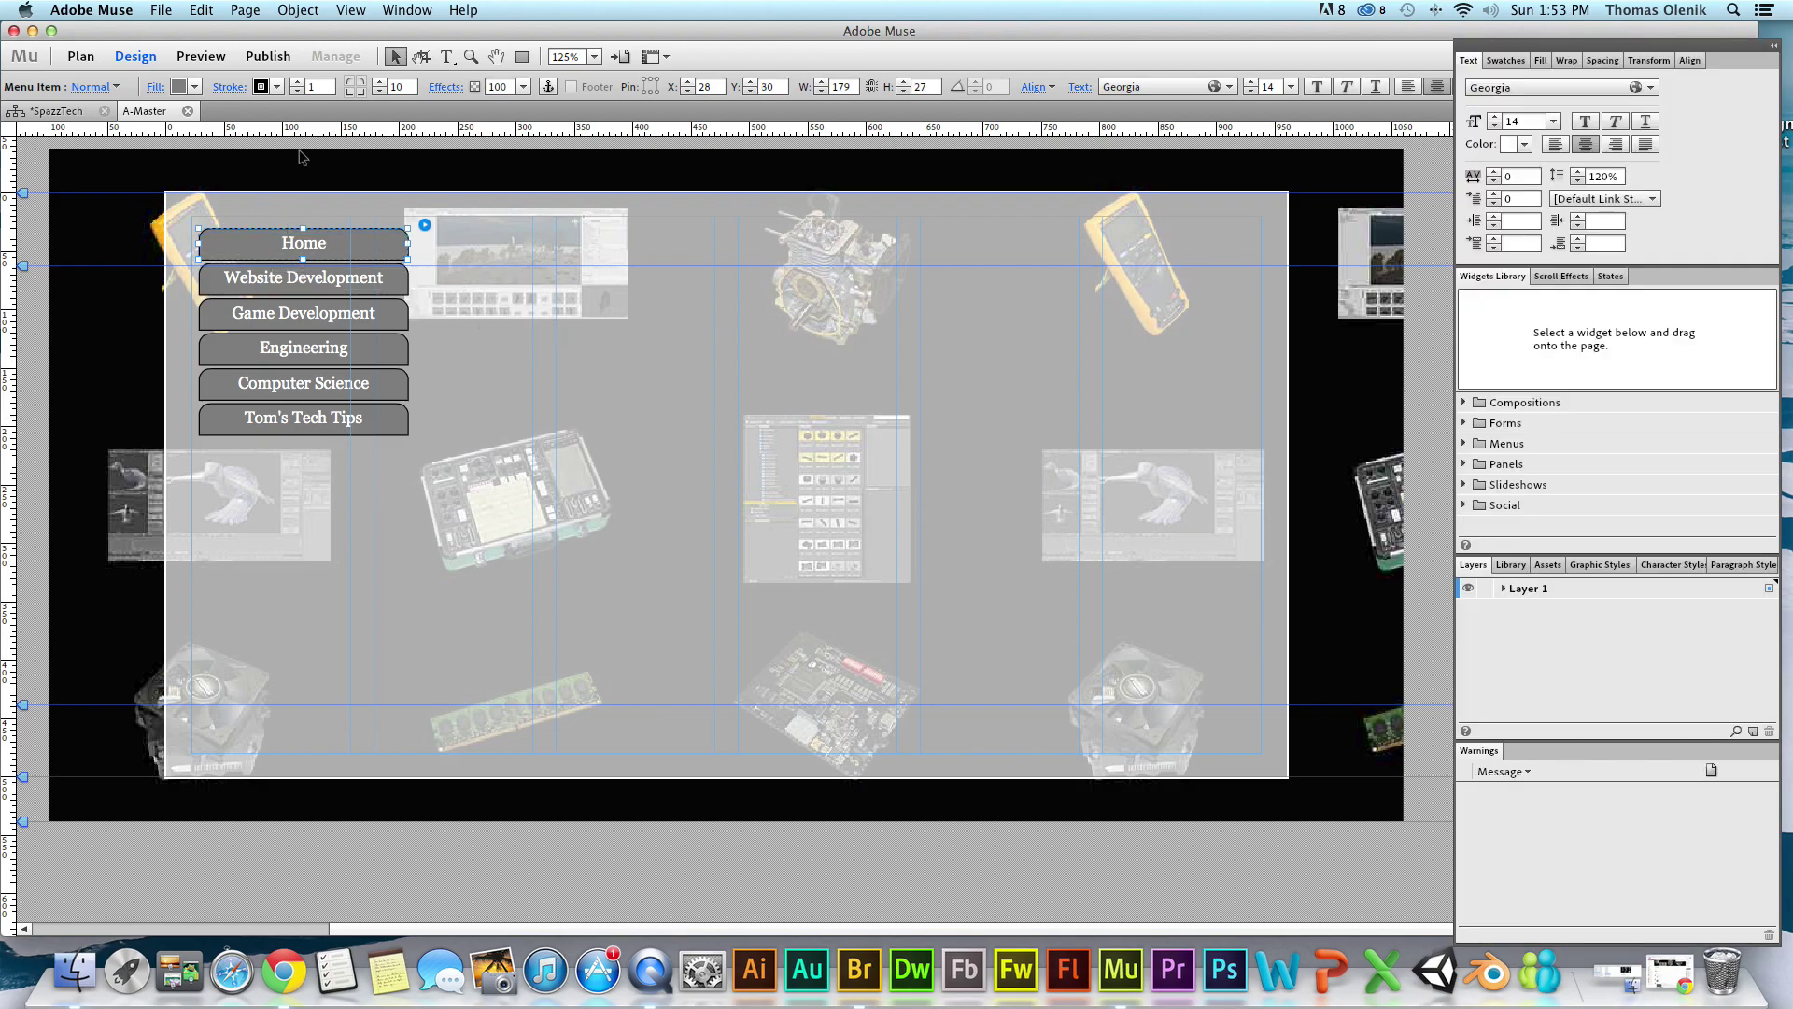
key("Tab")
key("Tab")
Apply shadow, bevel and inner glow effects to the main menu items from Home to Tom's Tech Tips.
left_click(446, 87)
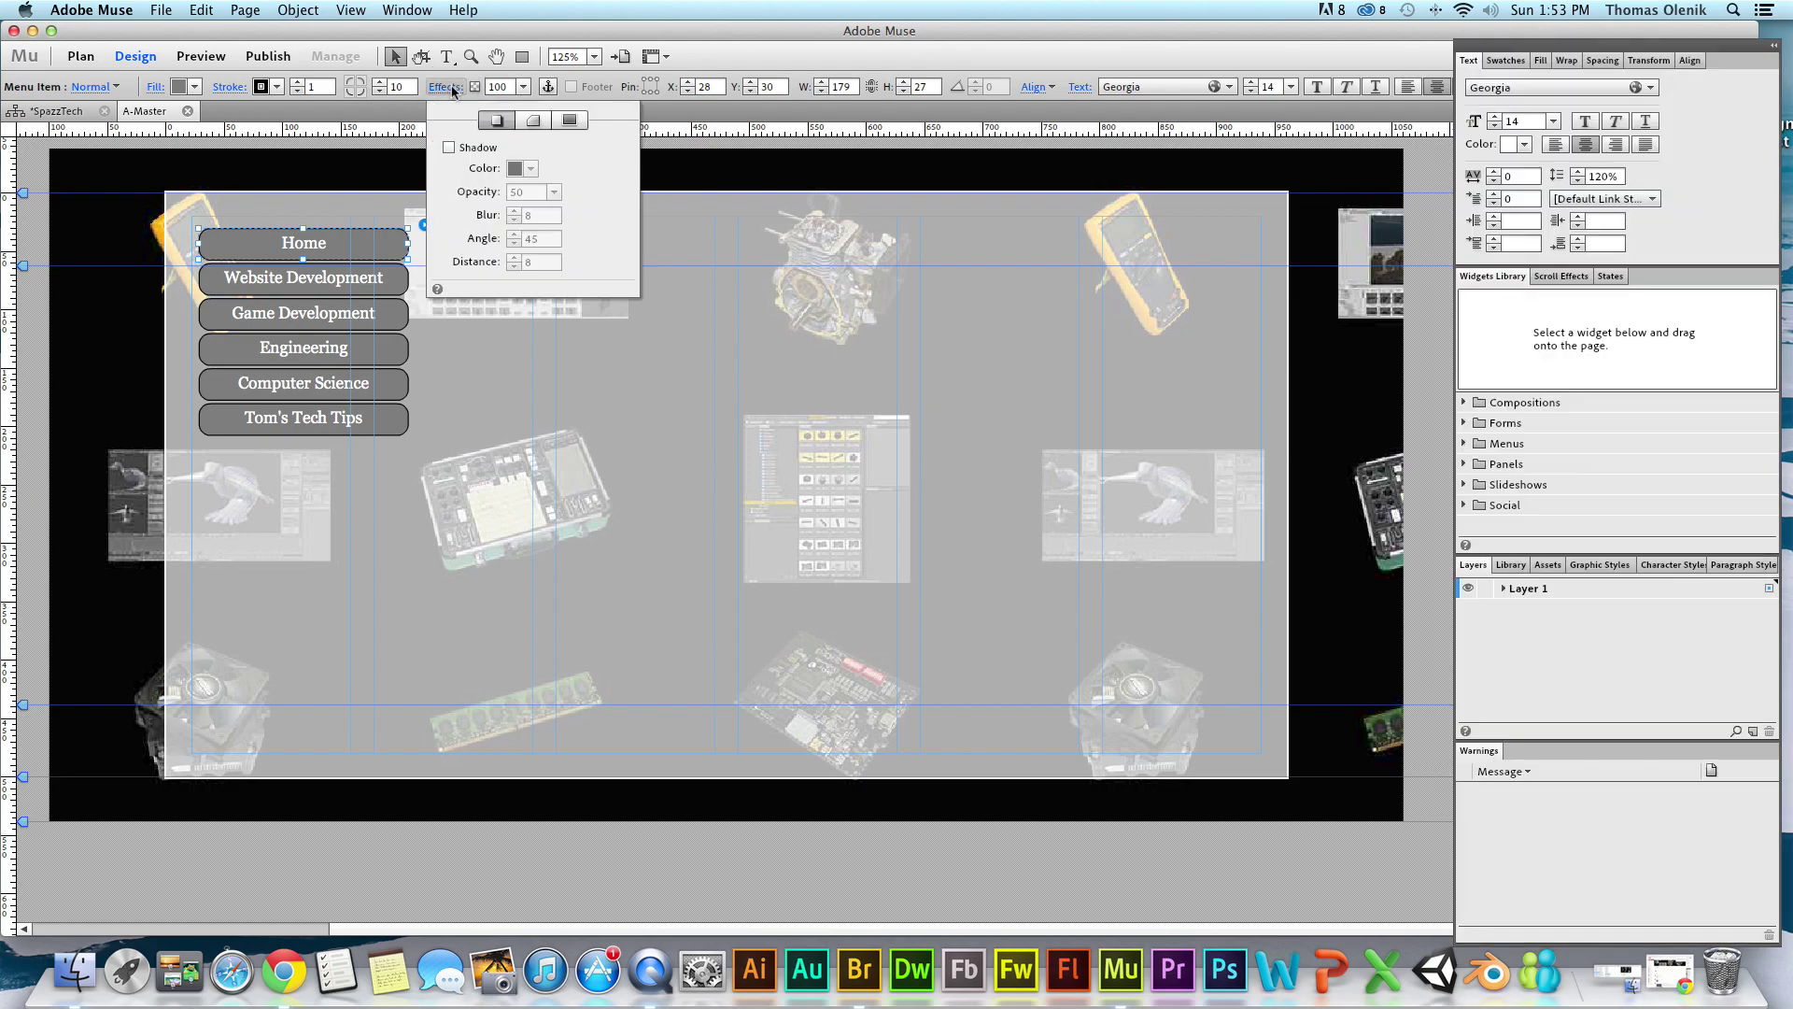
left_click(449, 148)
left_click(530, 121)
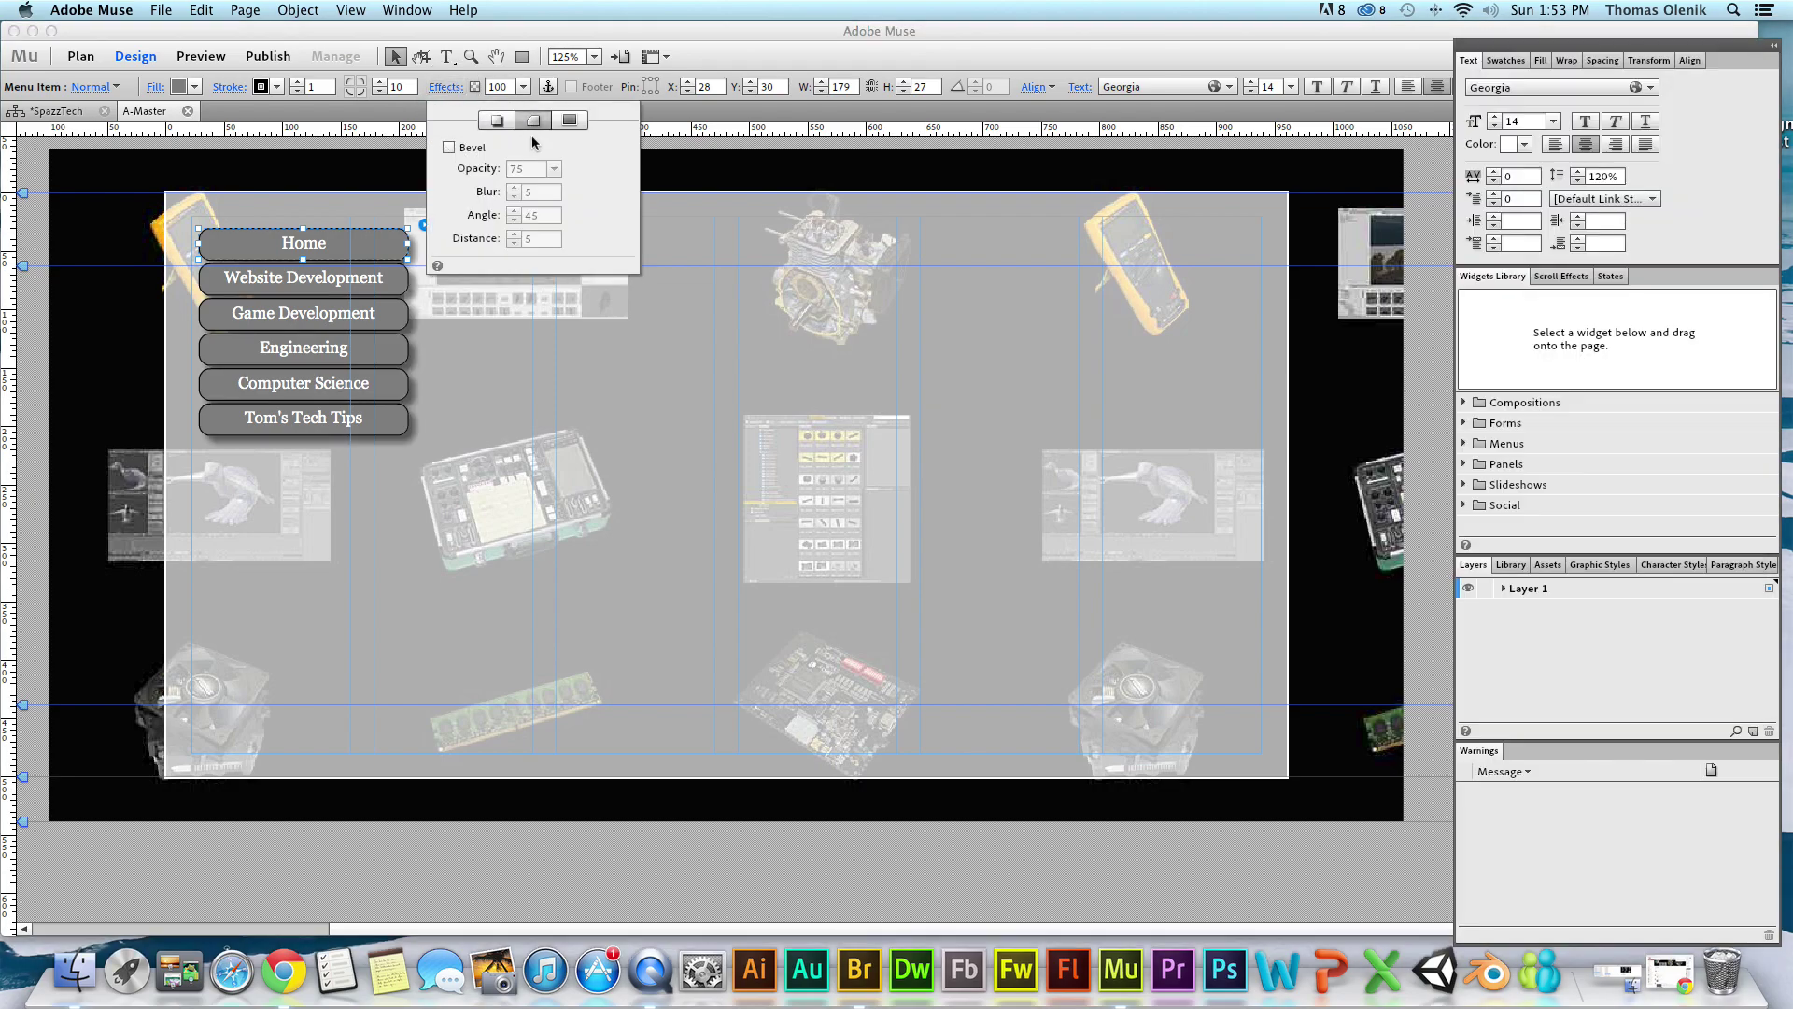
left_click(449, 148)
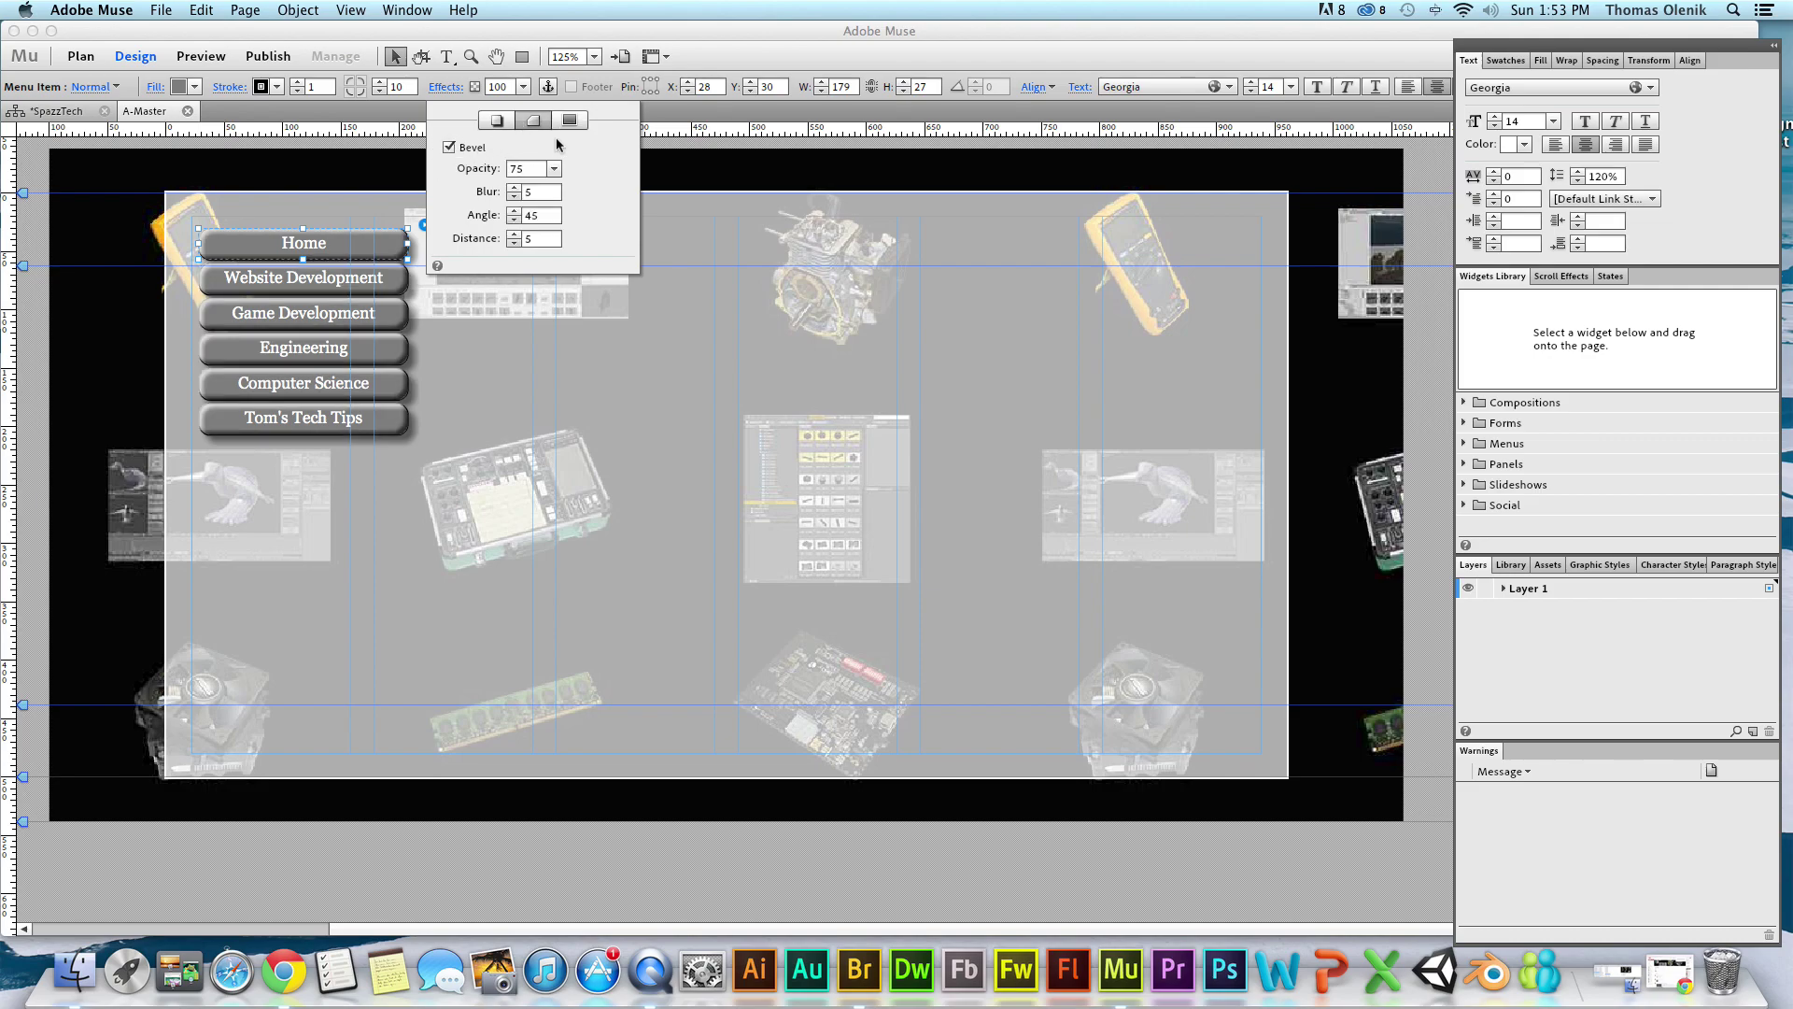
left_click(572, 122)
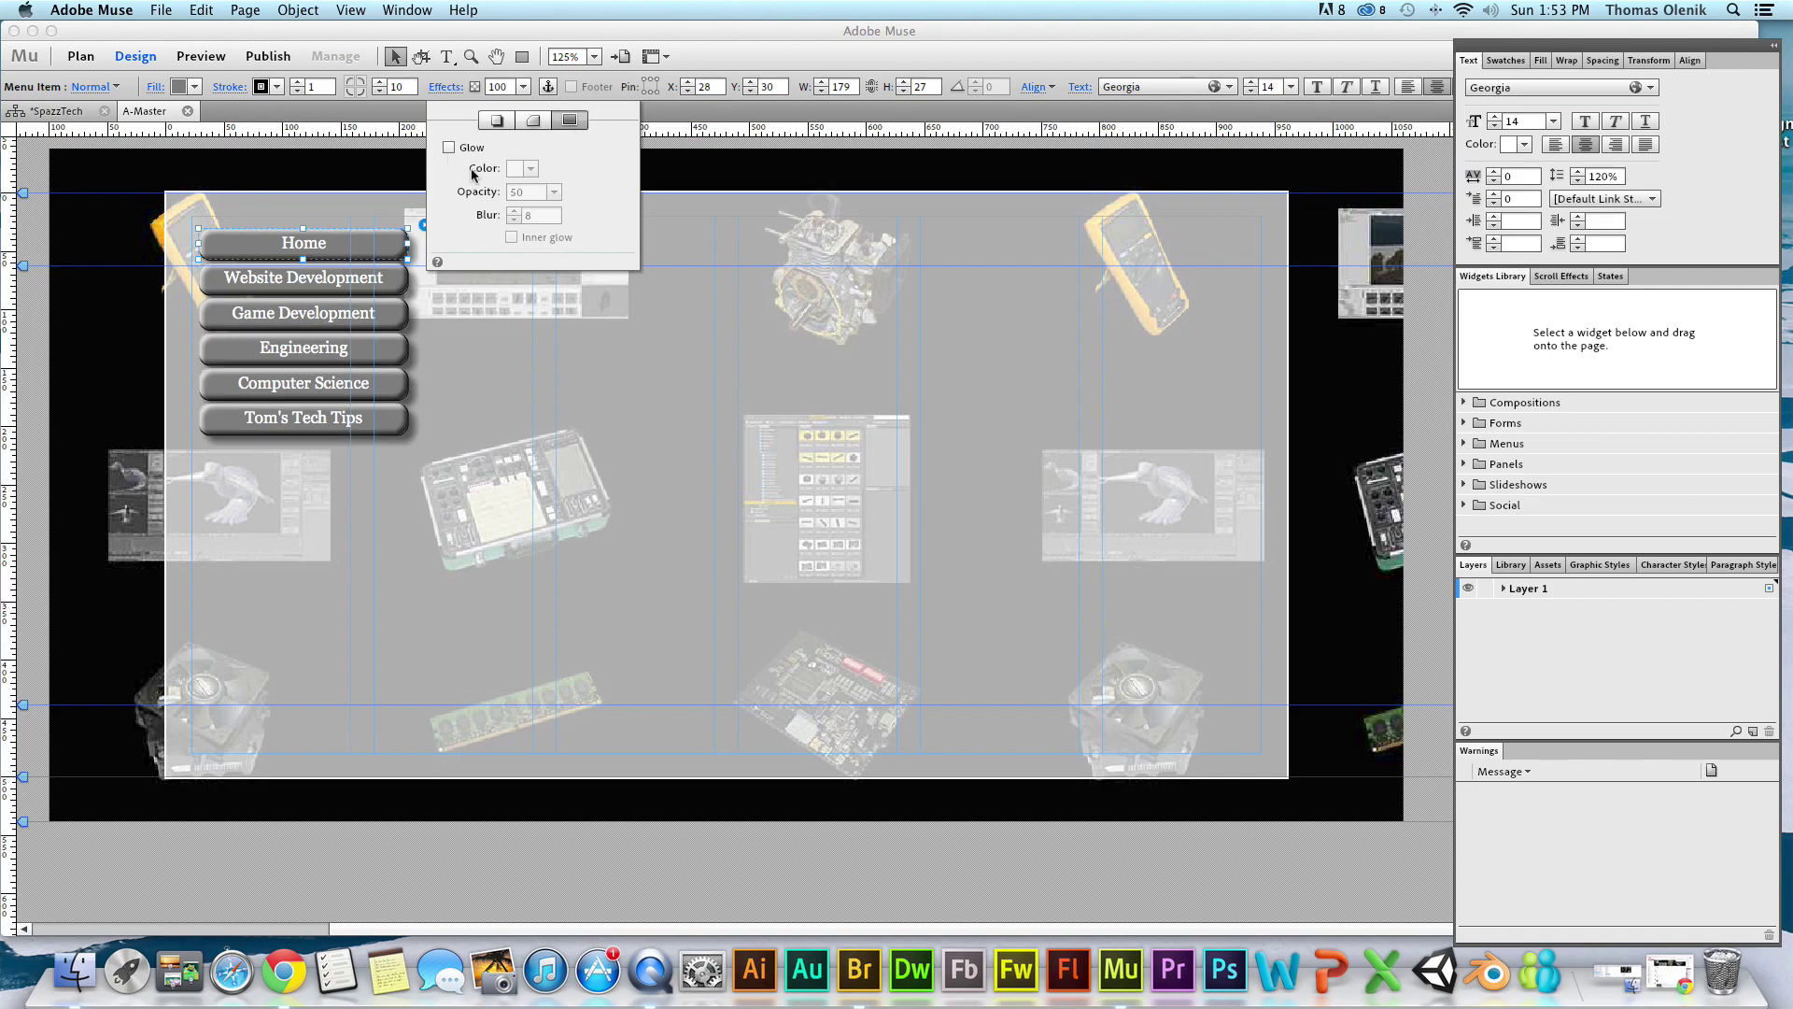
left_click(449, 148)
left_click(512, 237)
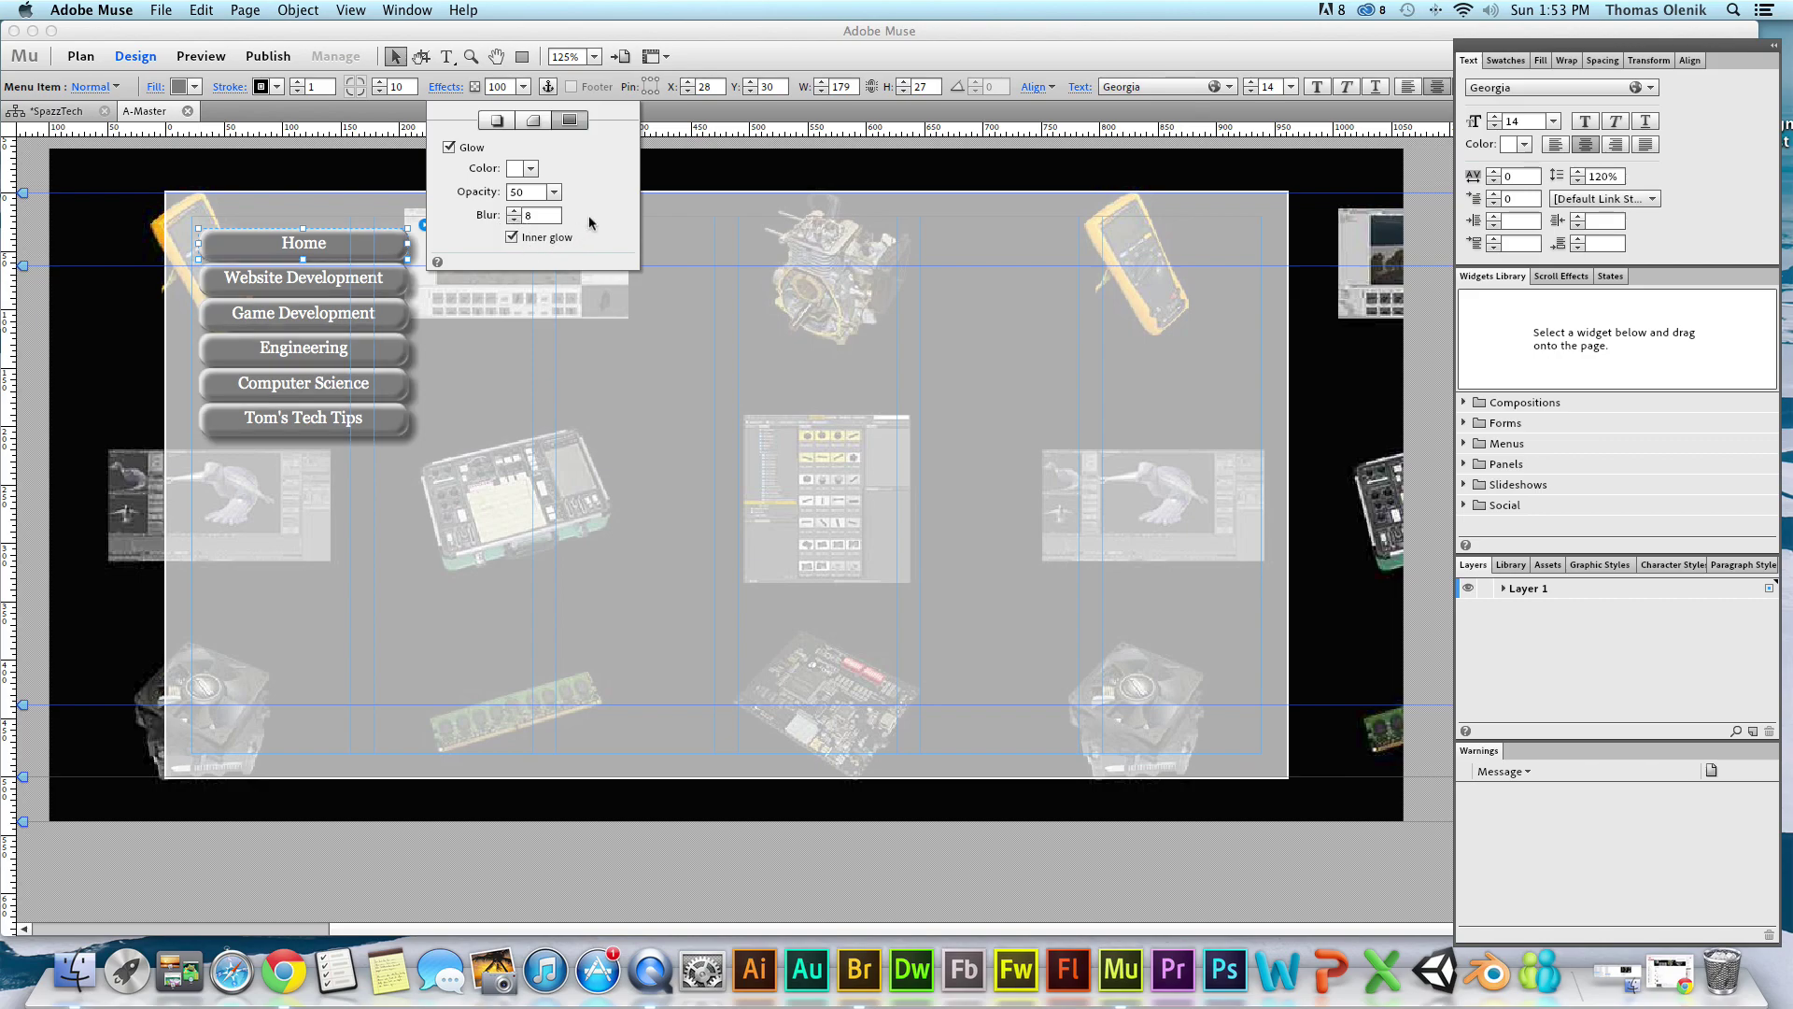
left_click(344, 245)
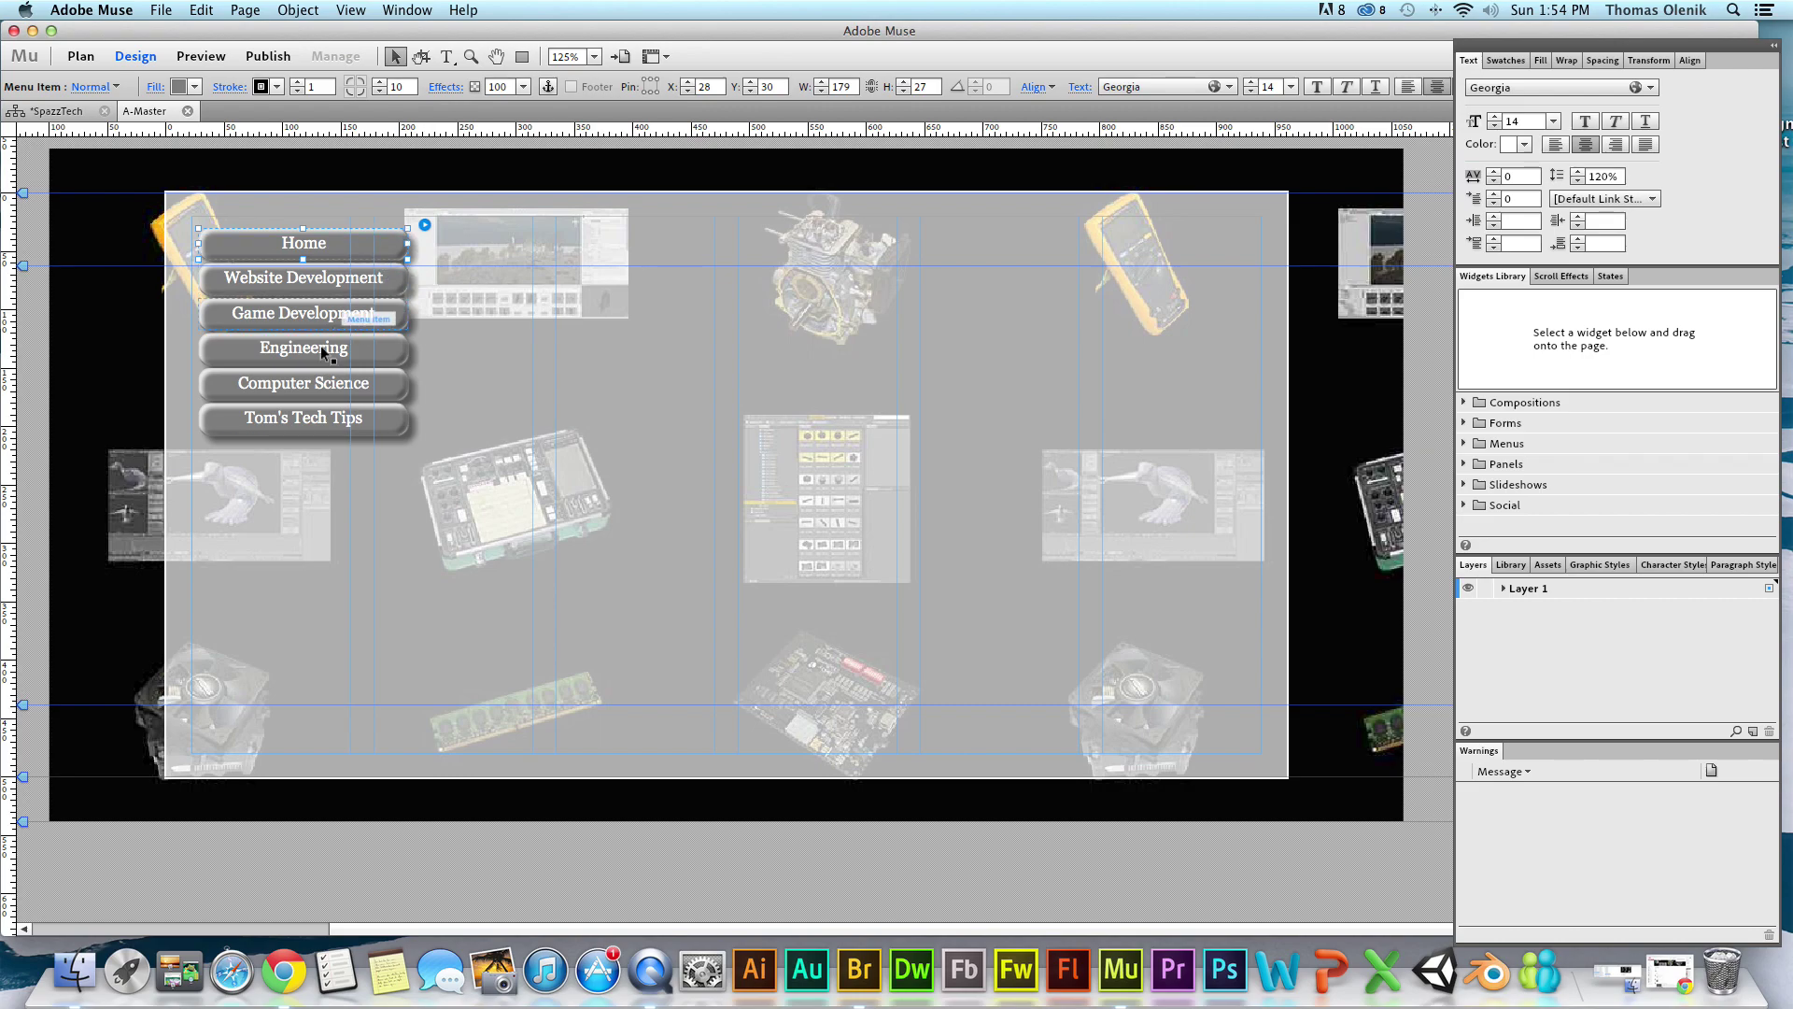
Set the text colour of the Hardware and Software labels in the Computer Science submenu to white.
left_click(316, 386)
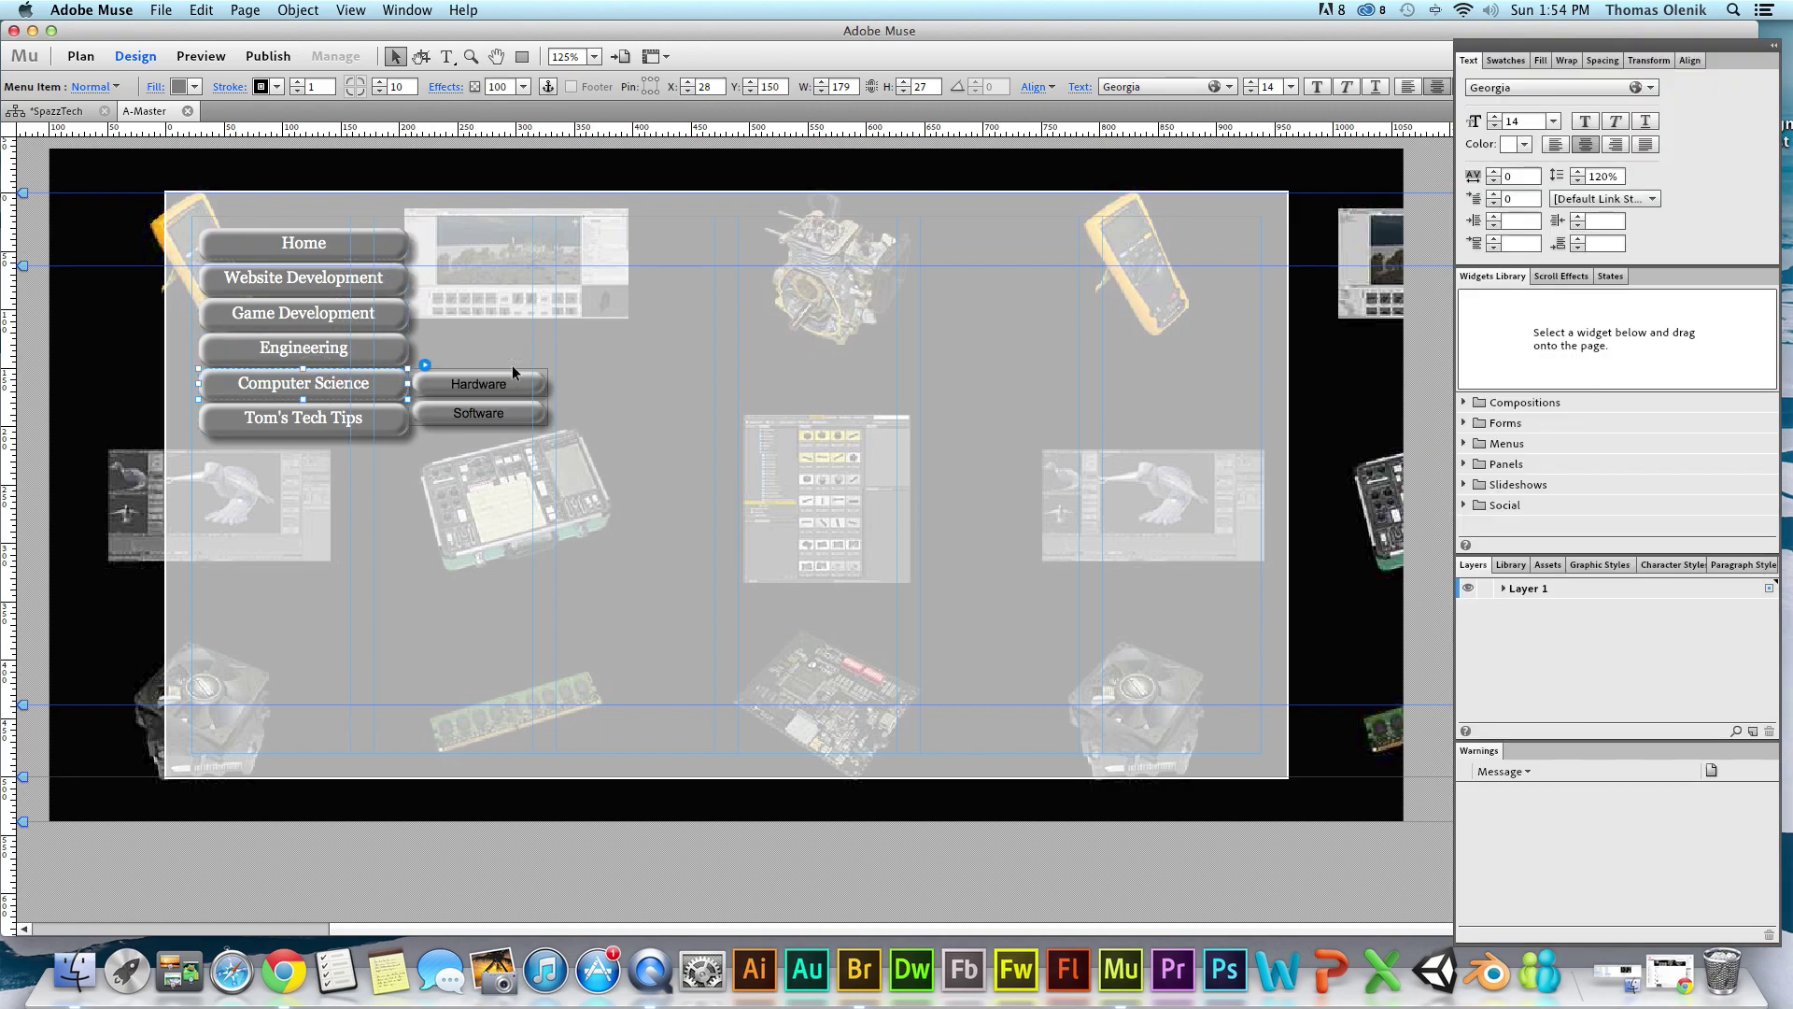
left_click(515, 387)
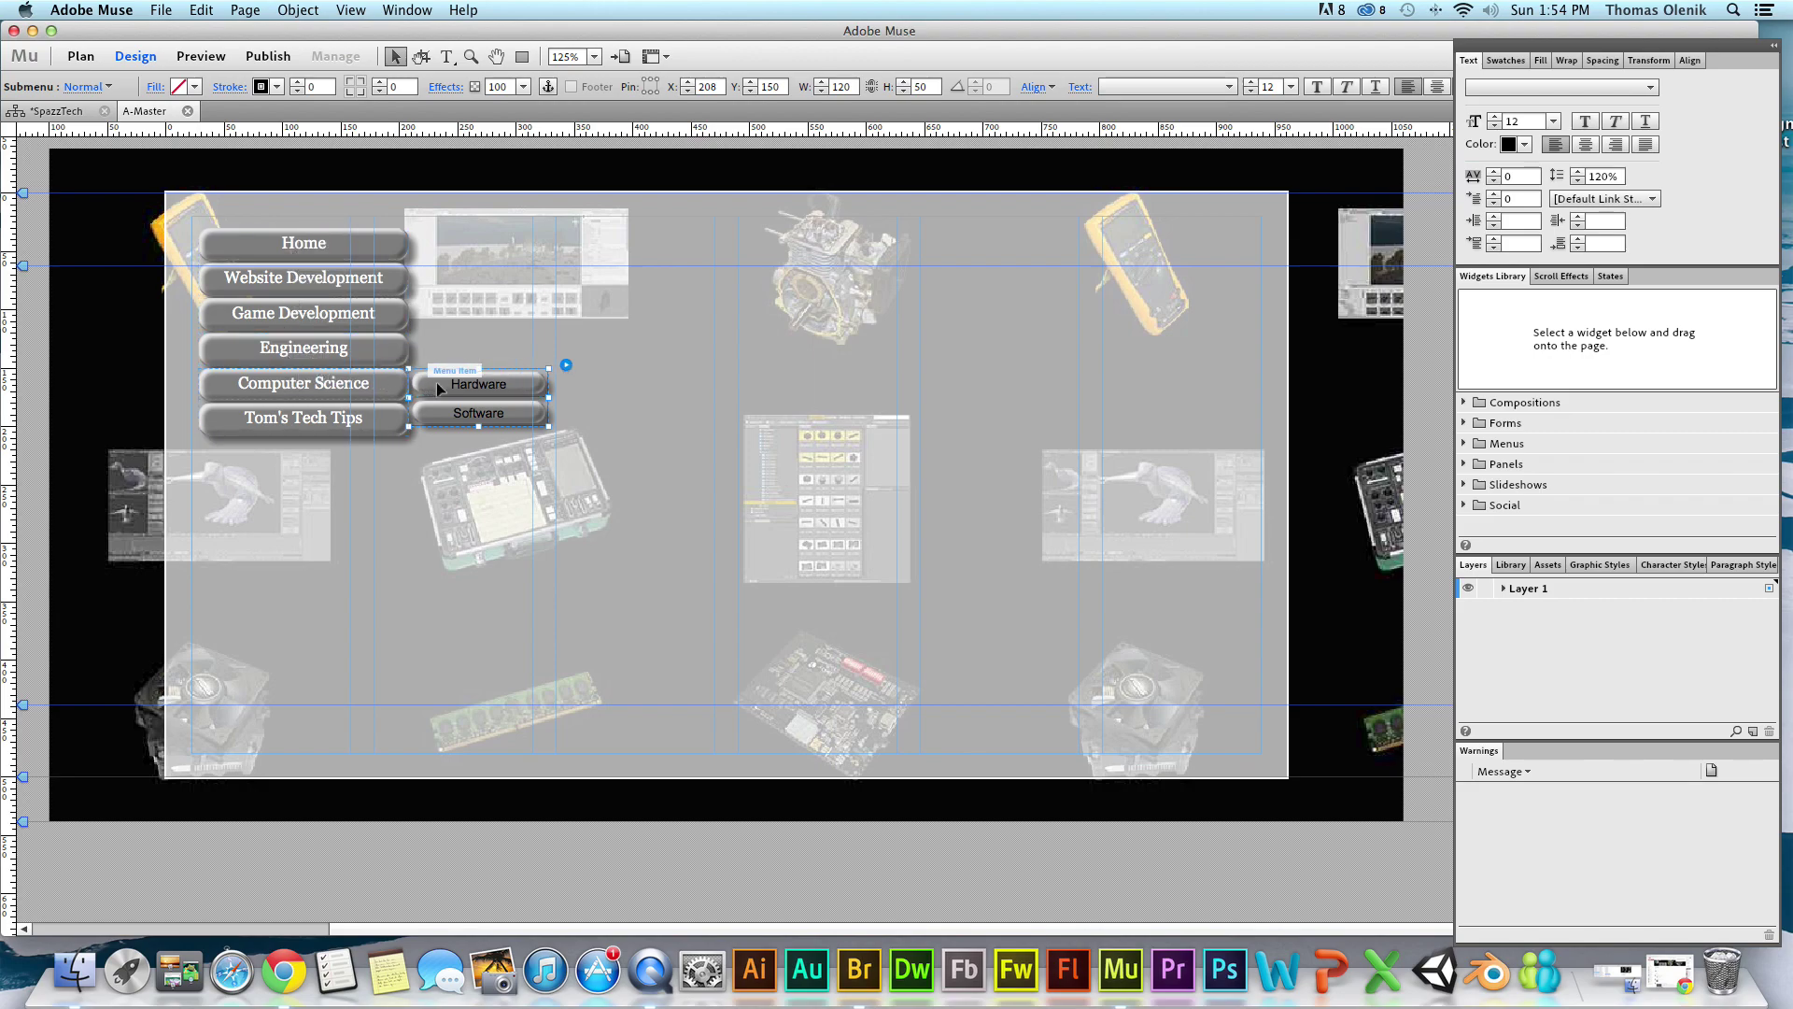
left_click(485, 383)
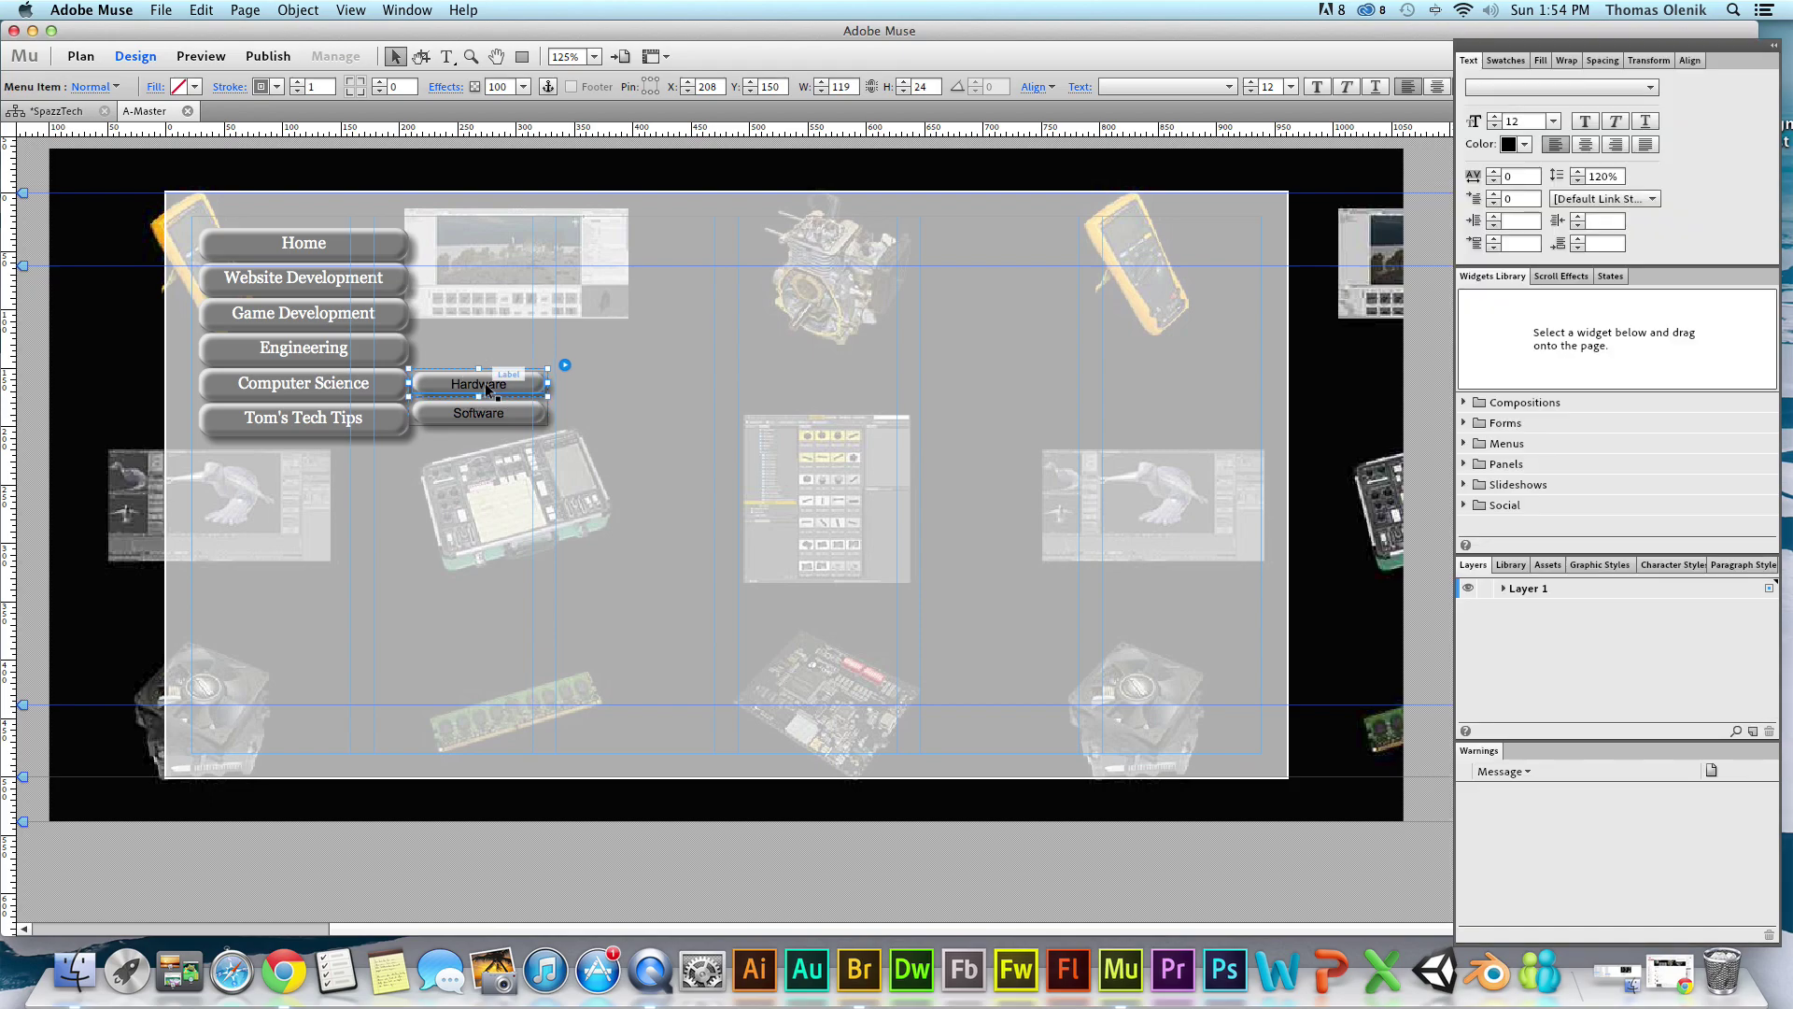
left_click(485, 386)
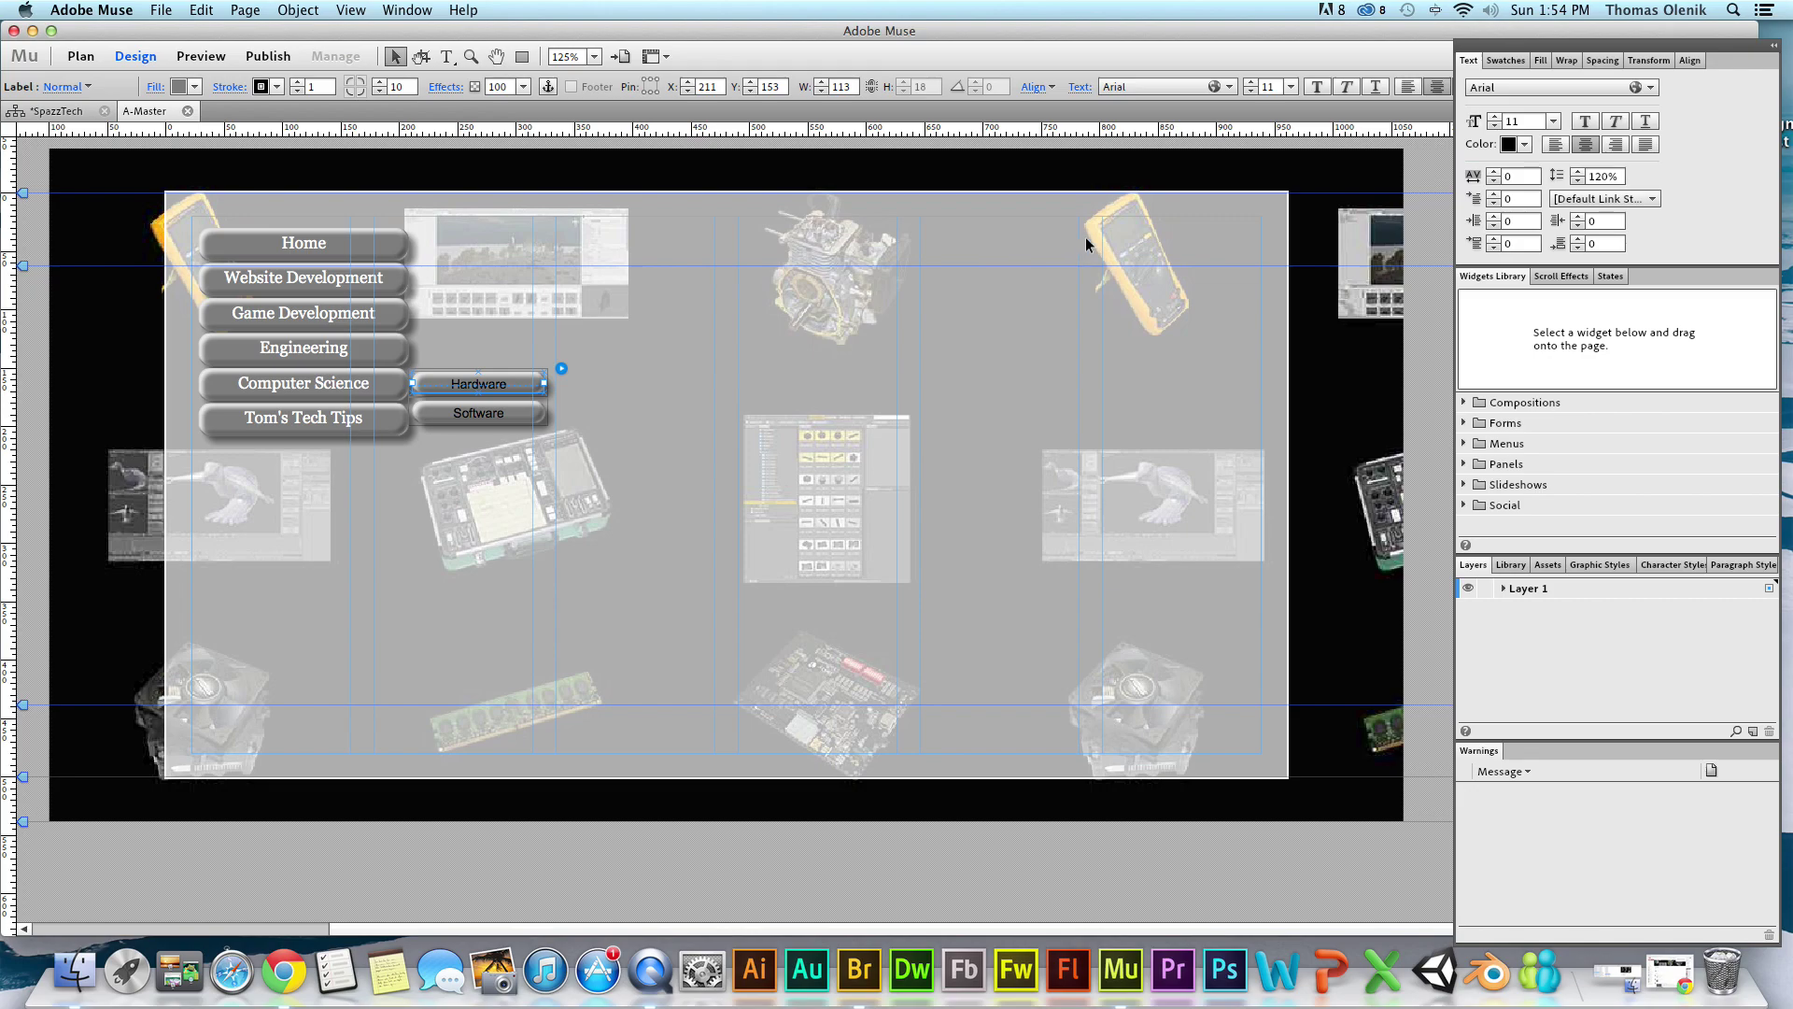
left_click(1518, 144)
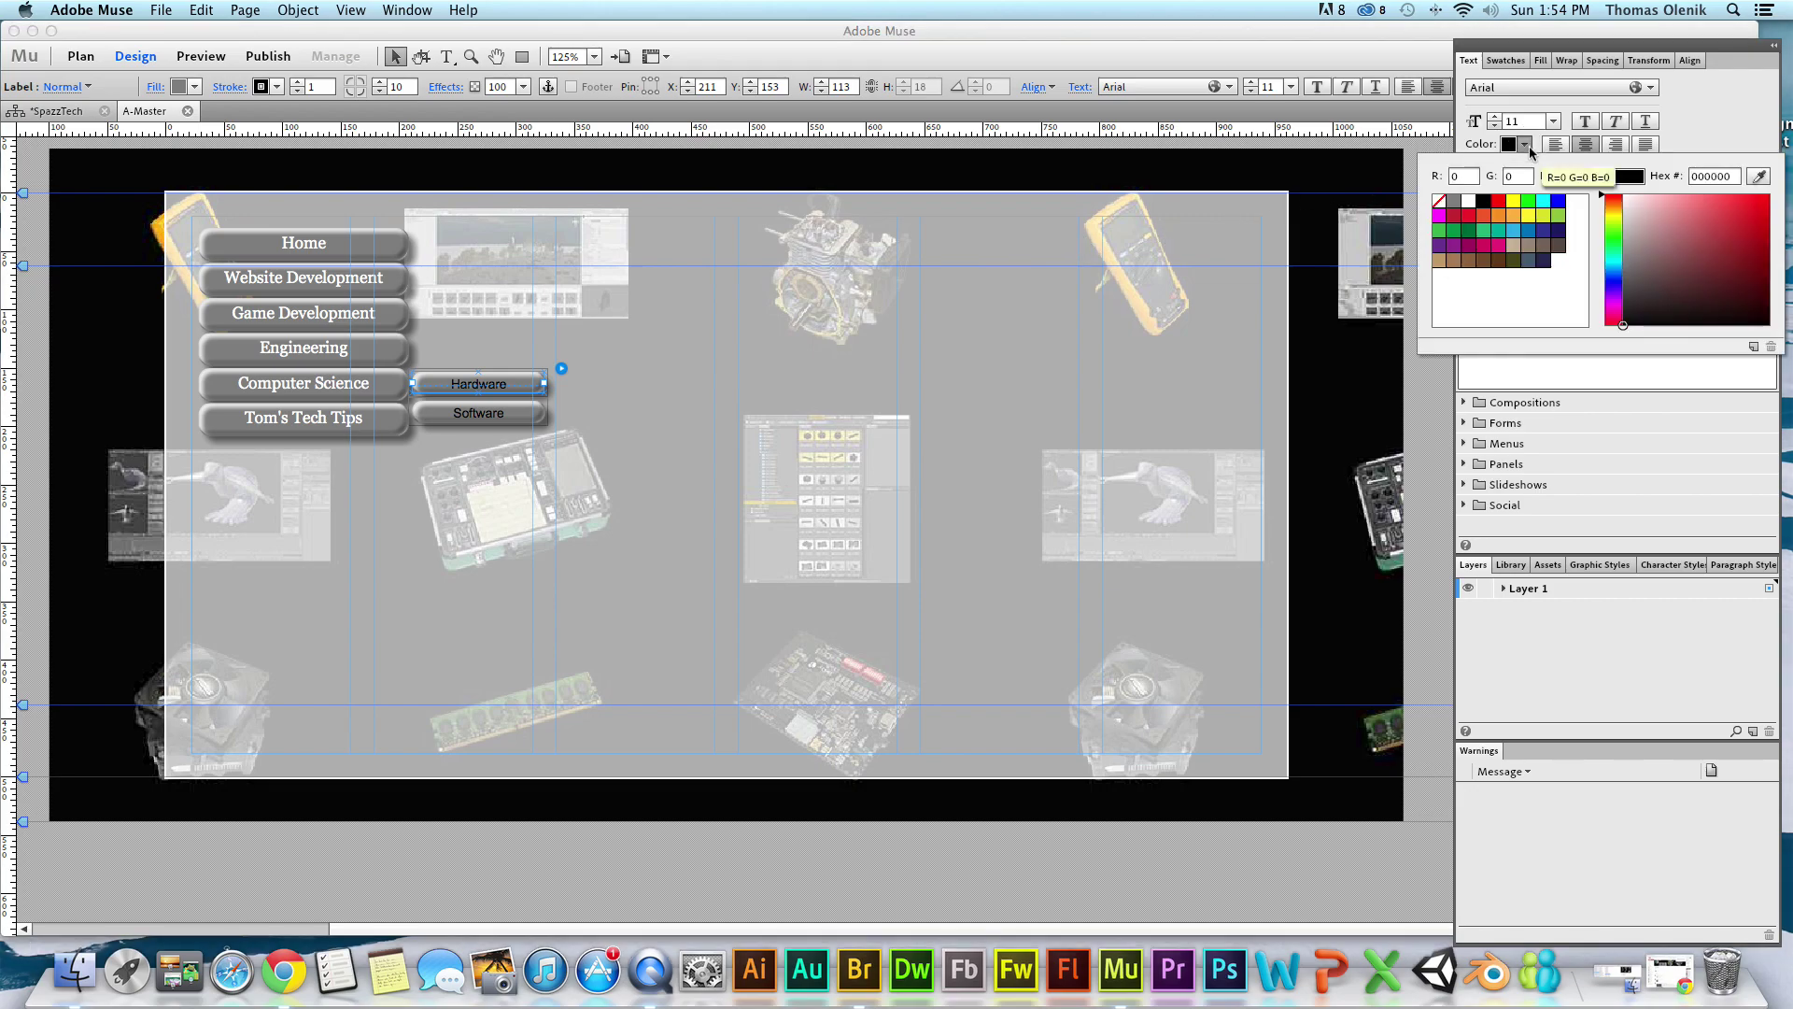
left_click(1472, 201)
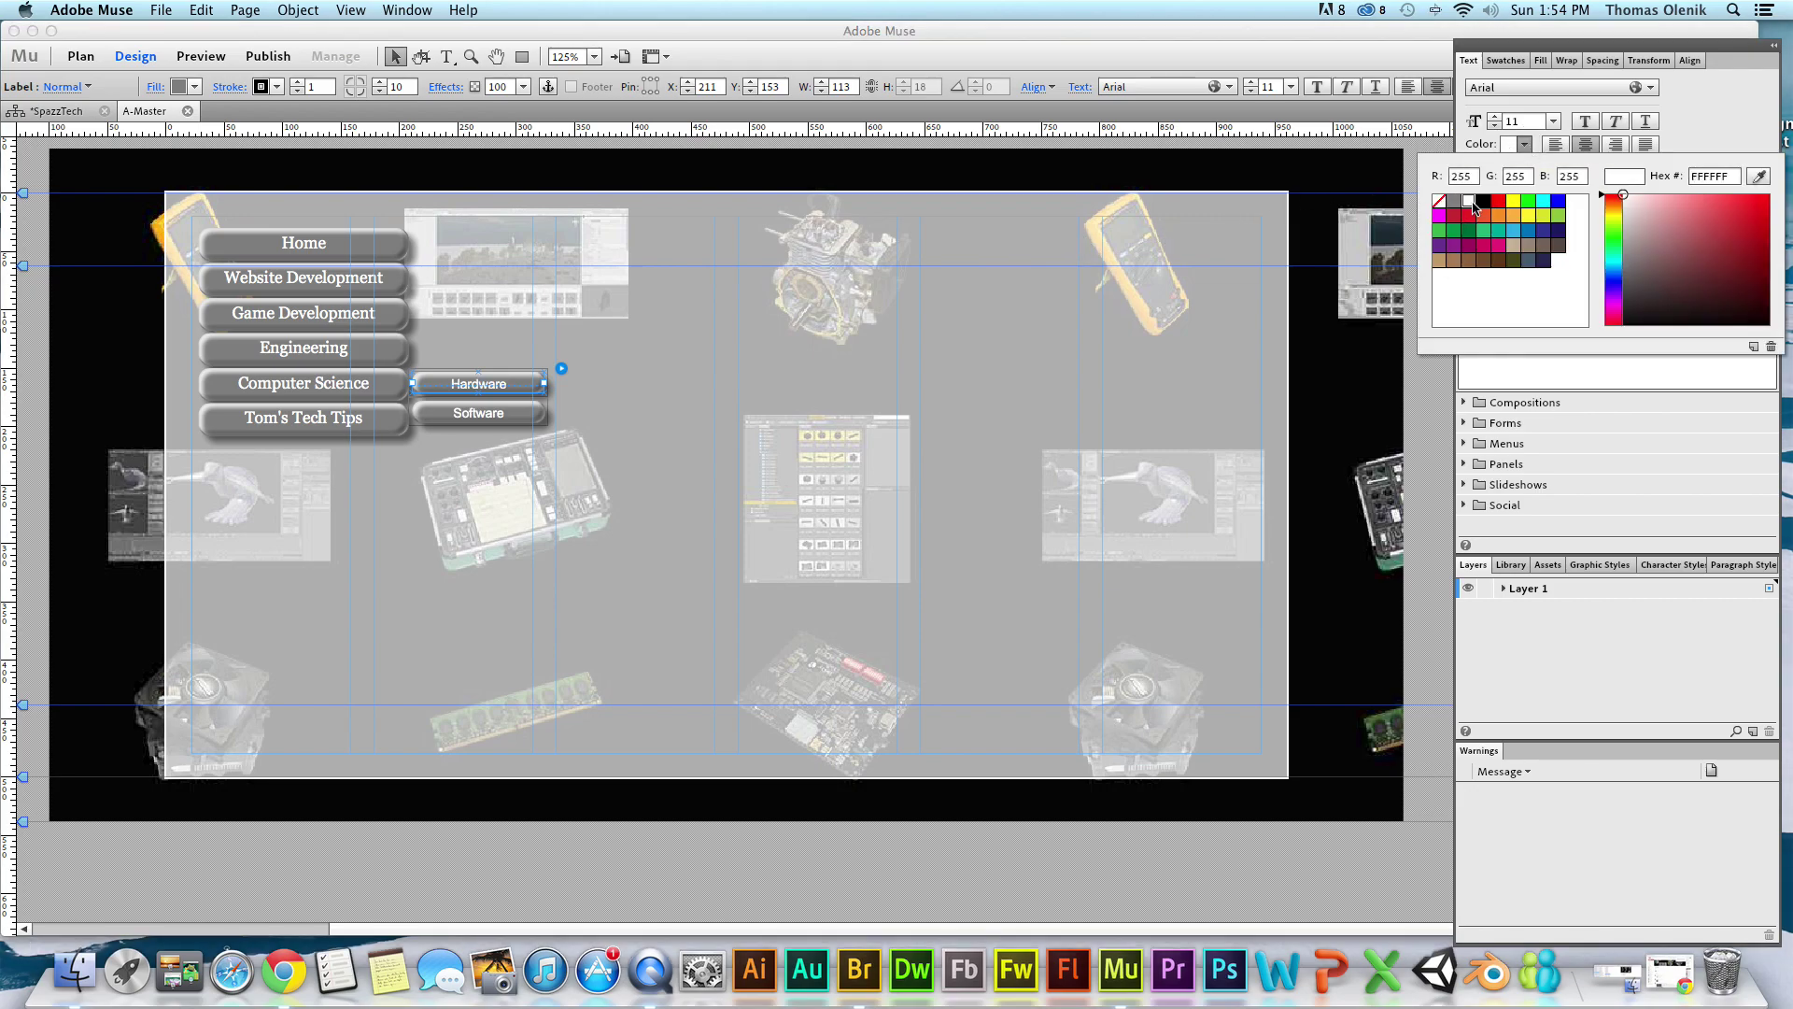
left_click(371, 423)
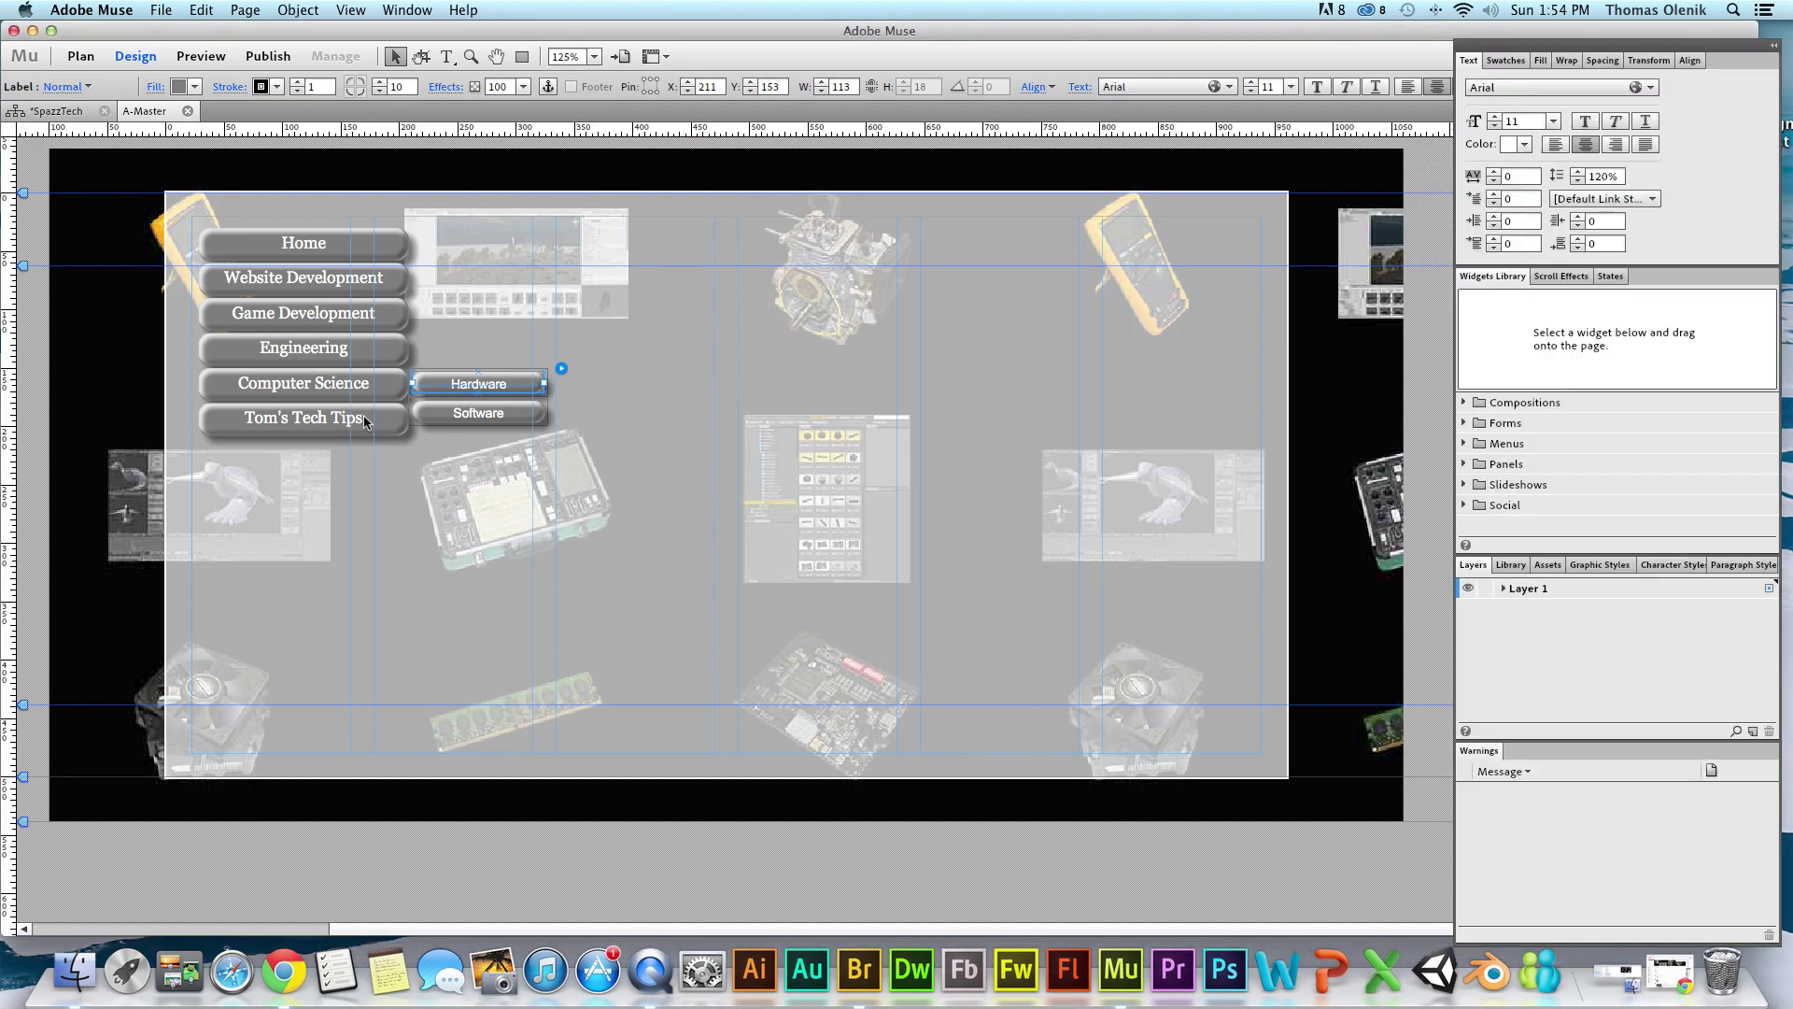
Set the text colour of the C, C++ and Java items in the Software submenu to white.
left_click(288, 384)
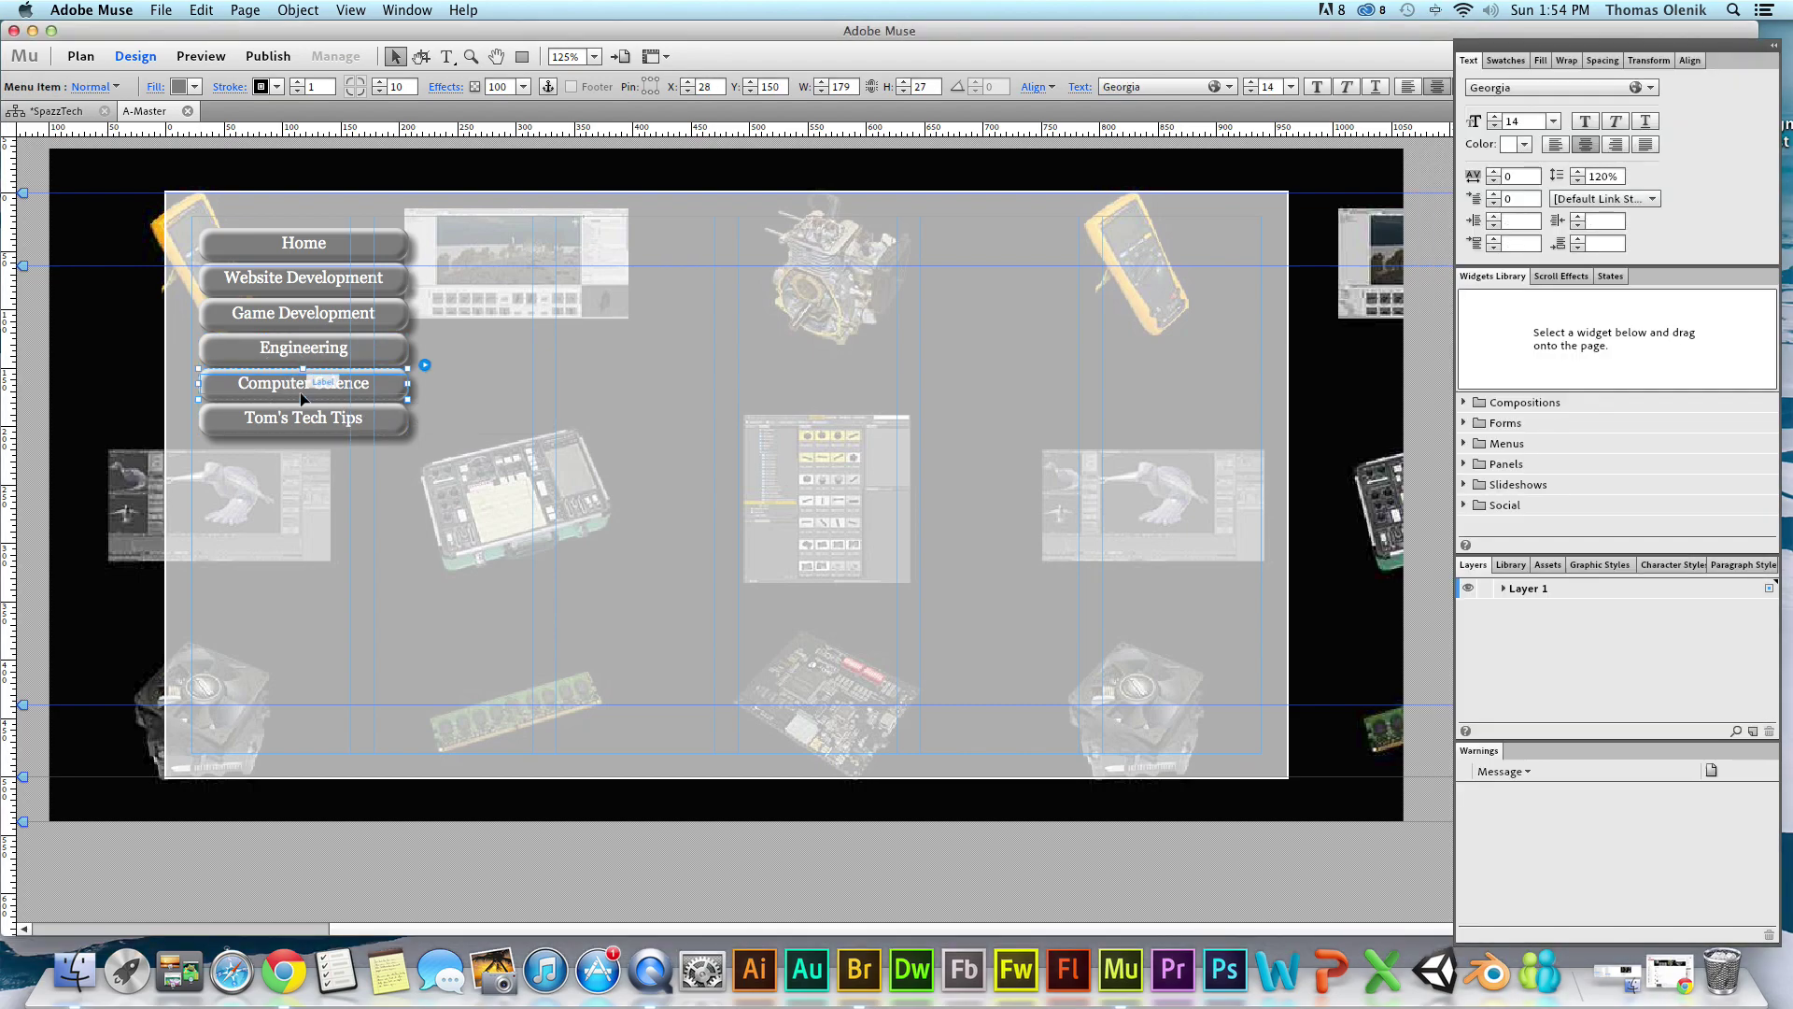
left_click(336, 389)
left_click(476, 414)
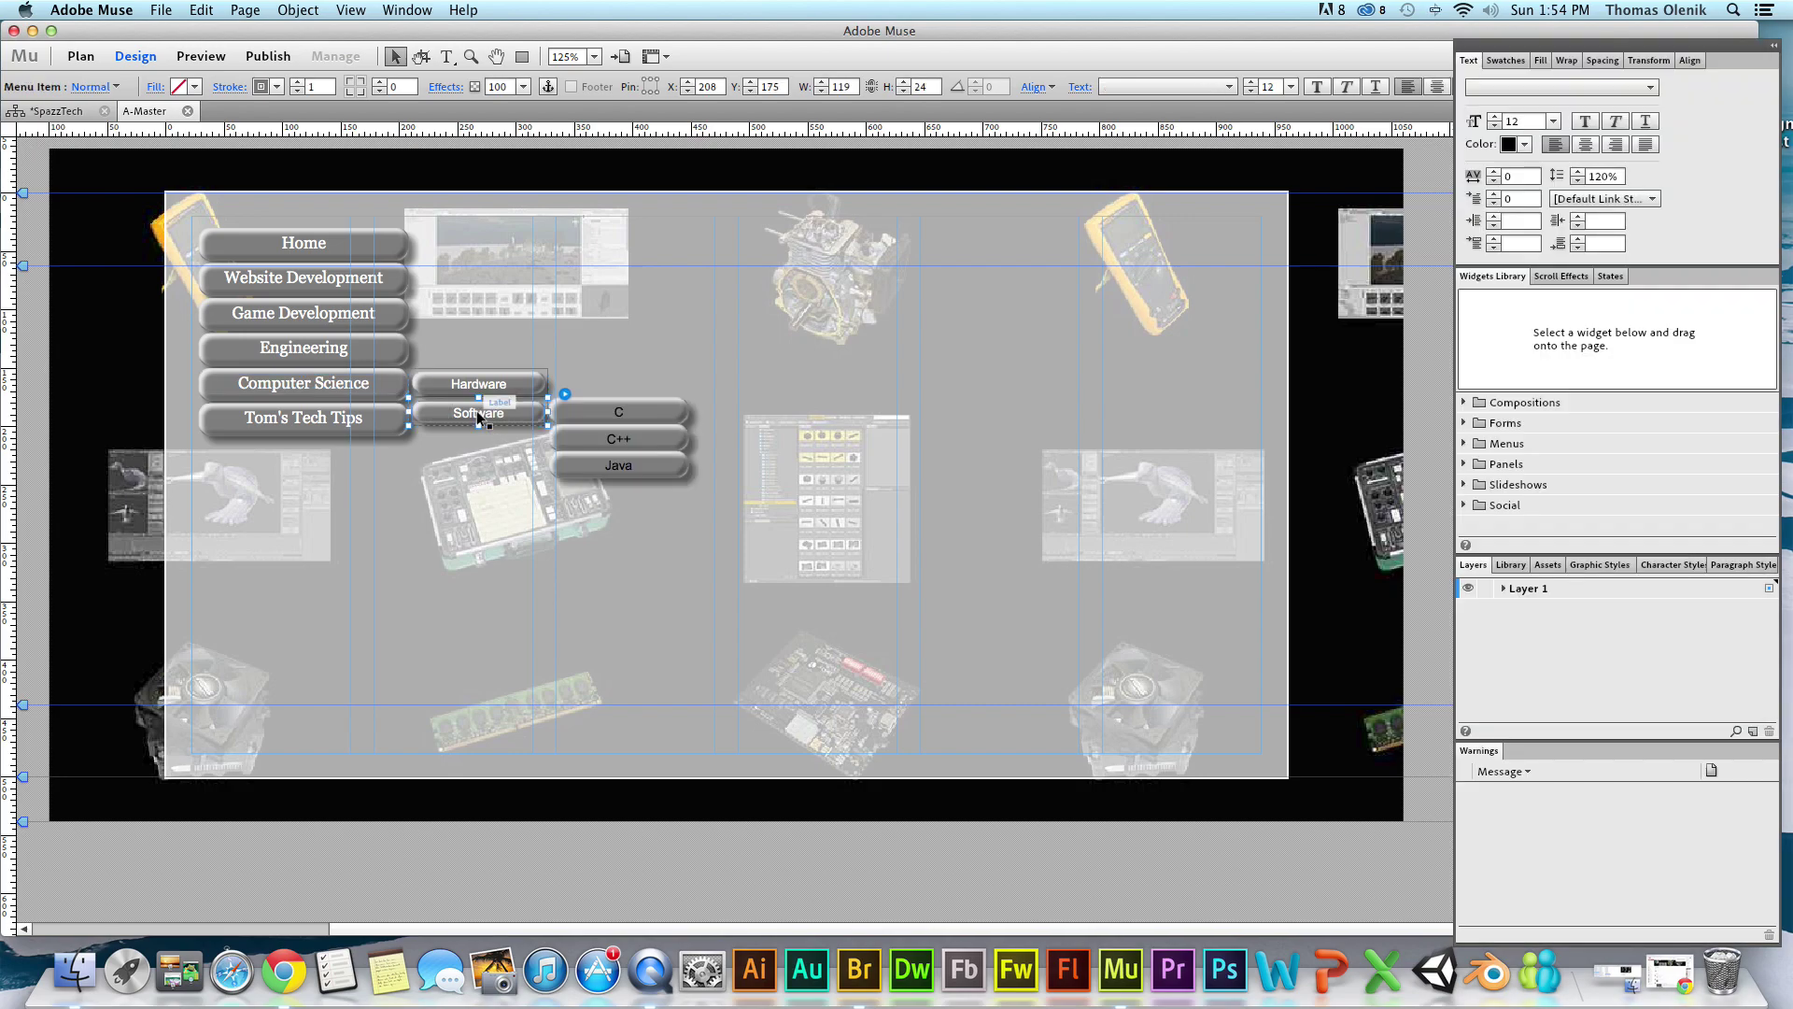
left_click(633, 414)
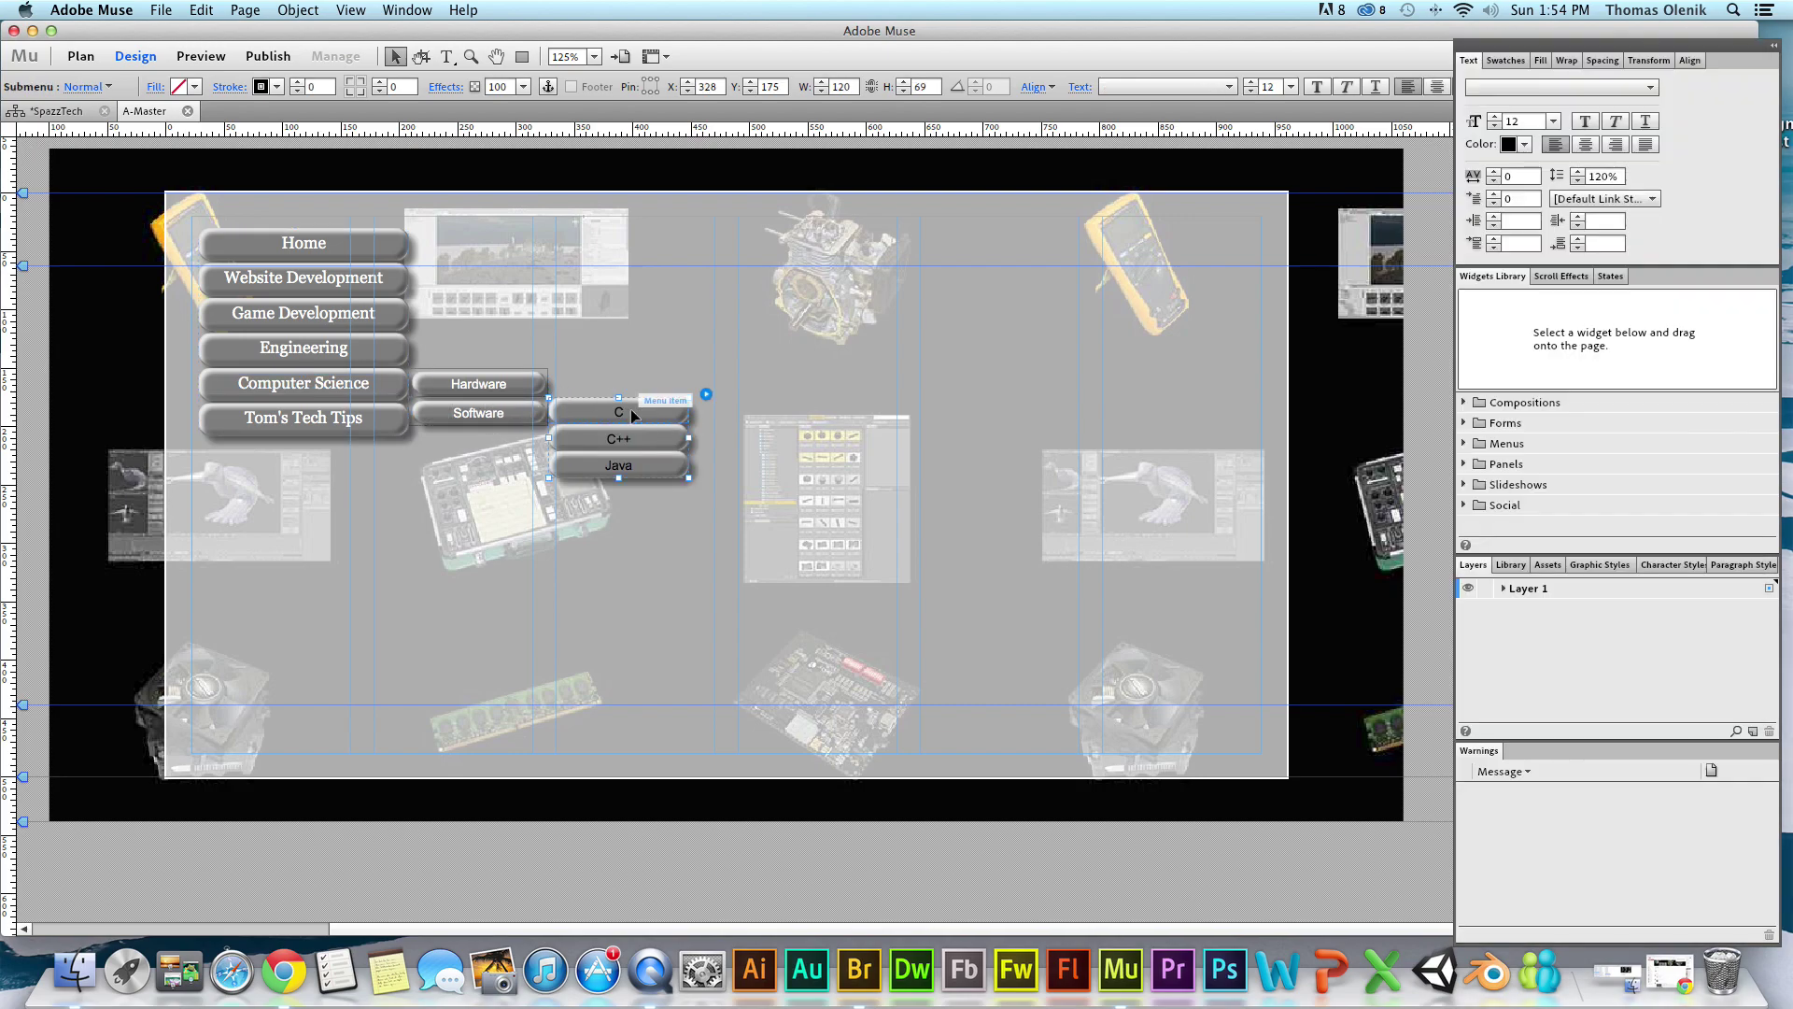
left_click(633, 414)
left_click(1528, 147)
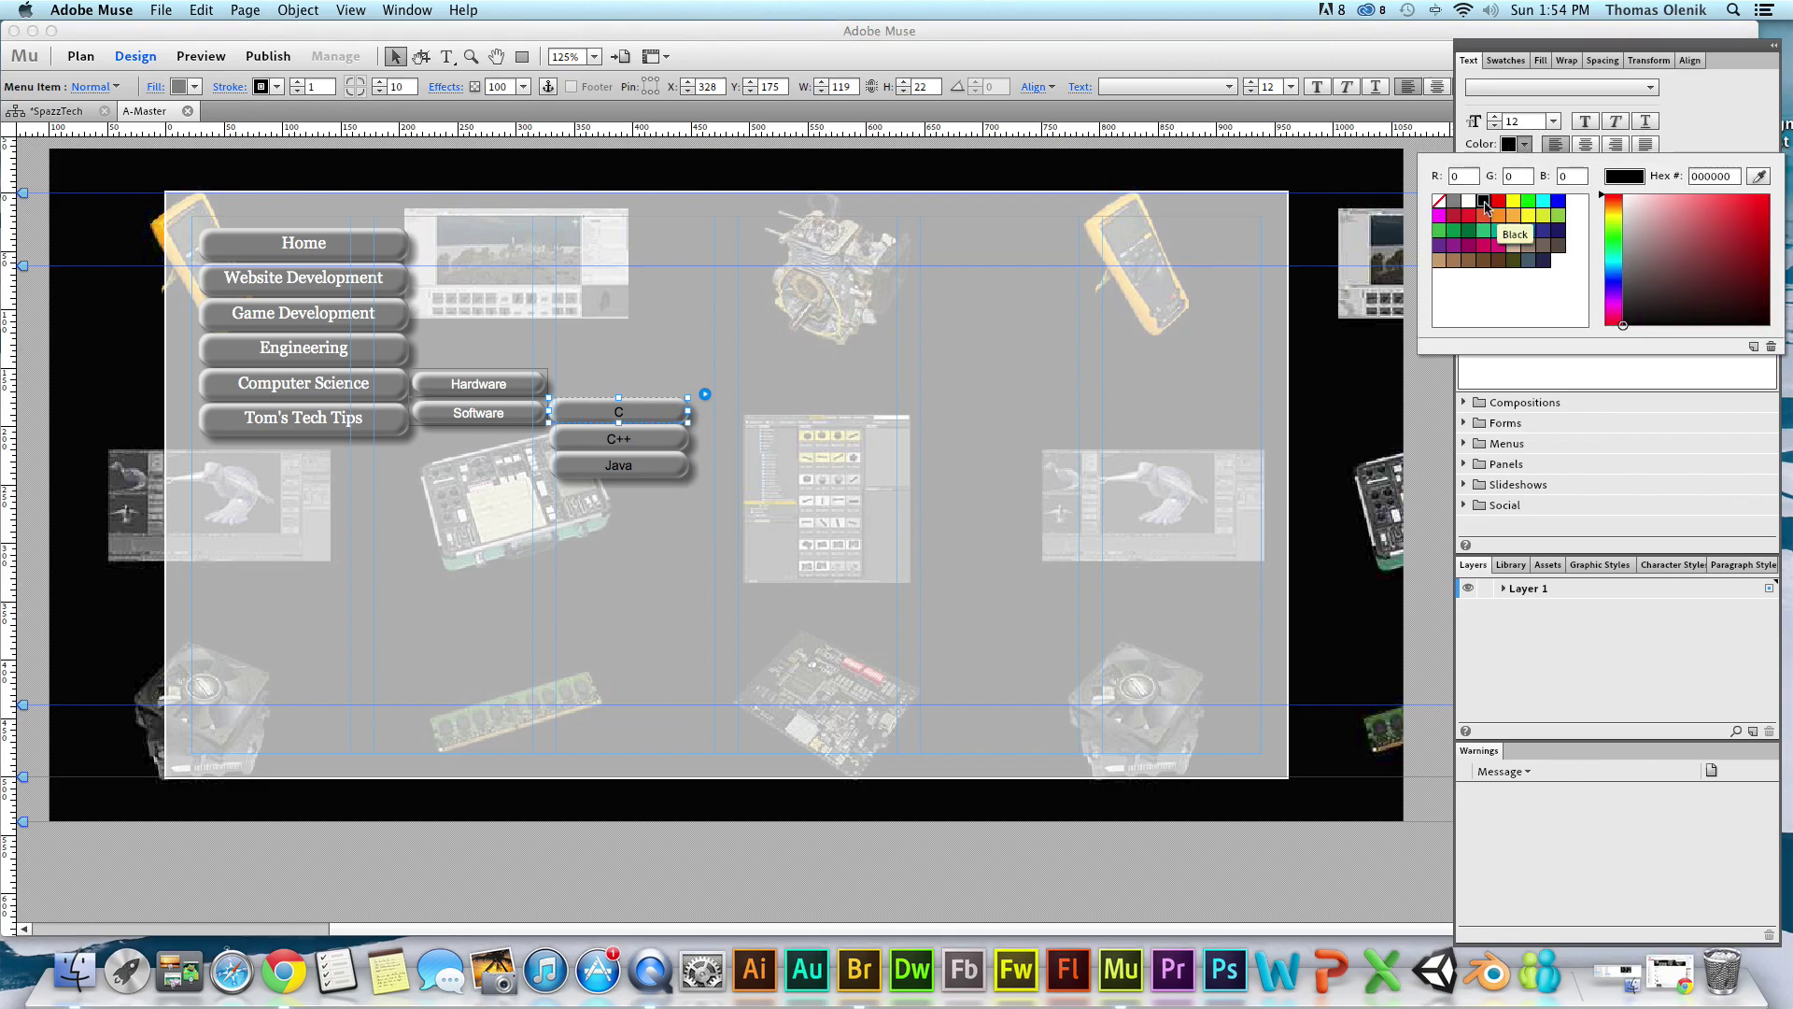
left_click(1469, 201)
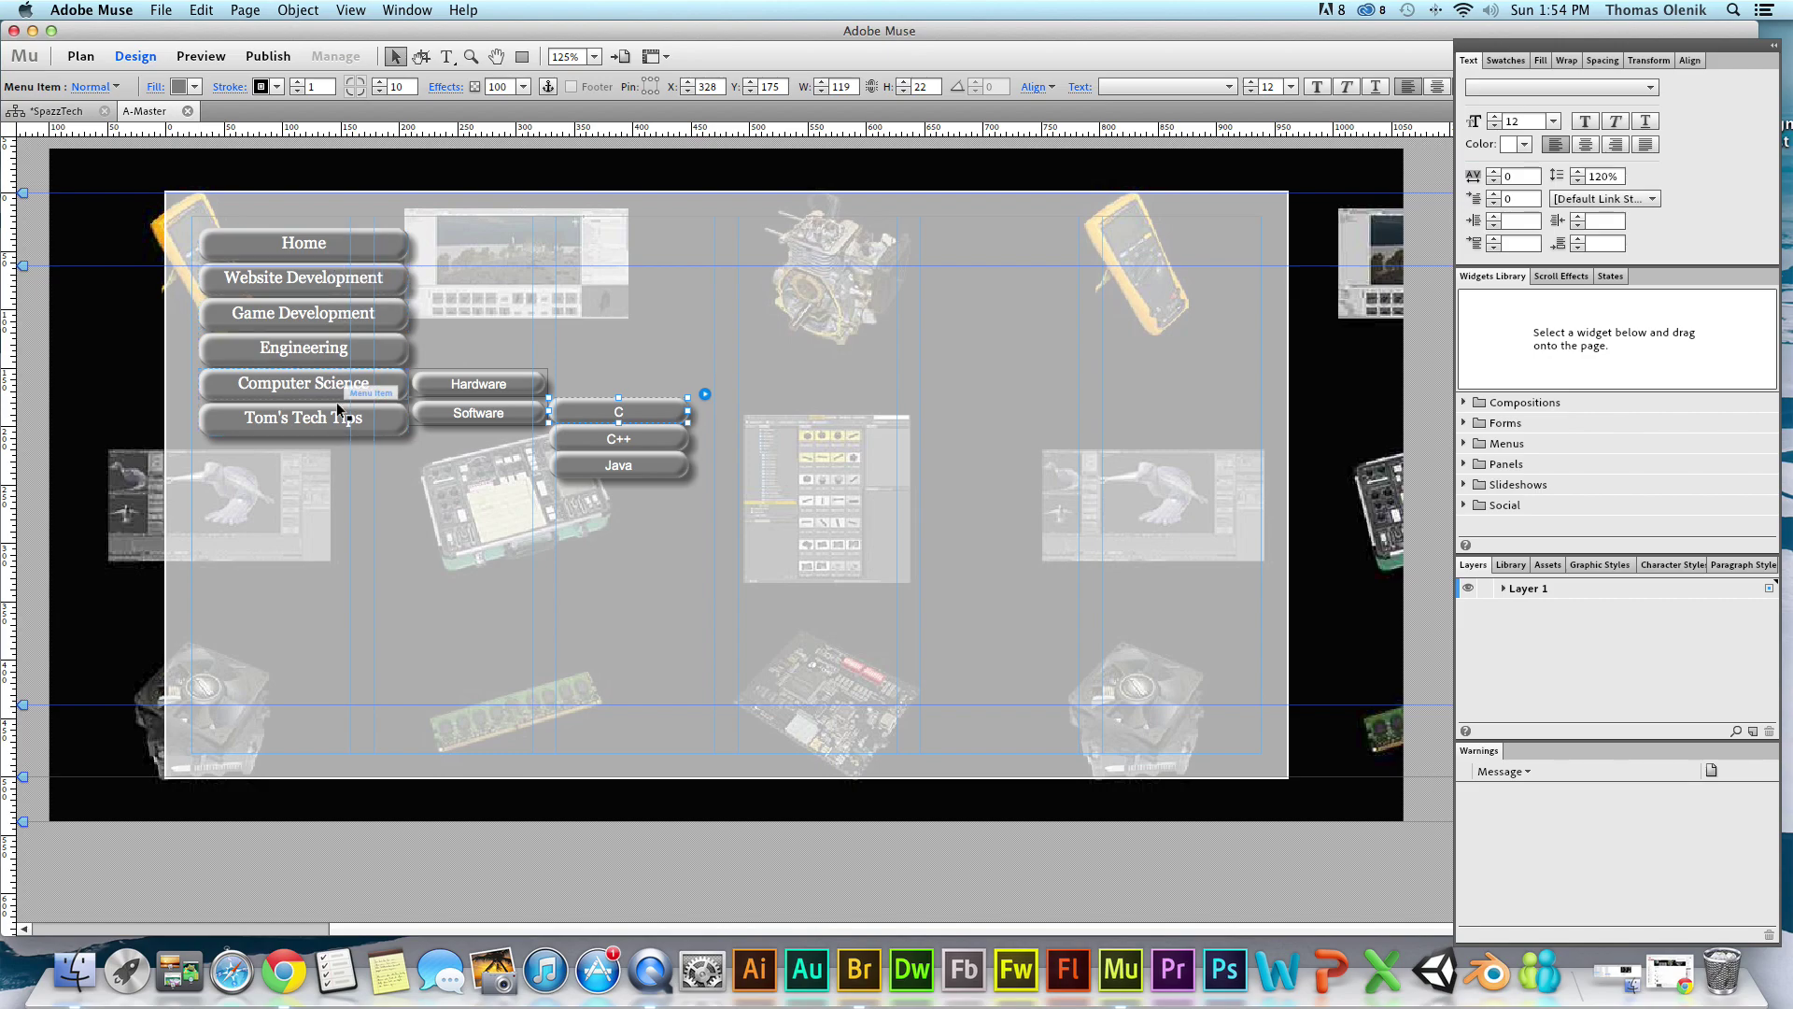
Apply inner glow, bevel and shadow effects to the Physics, Mechanical and Electrical labels in the Engineering submenu.
left_click(266, 345)
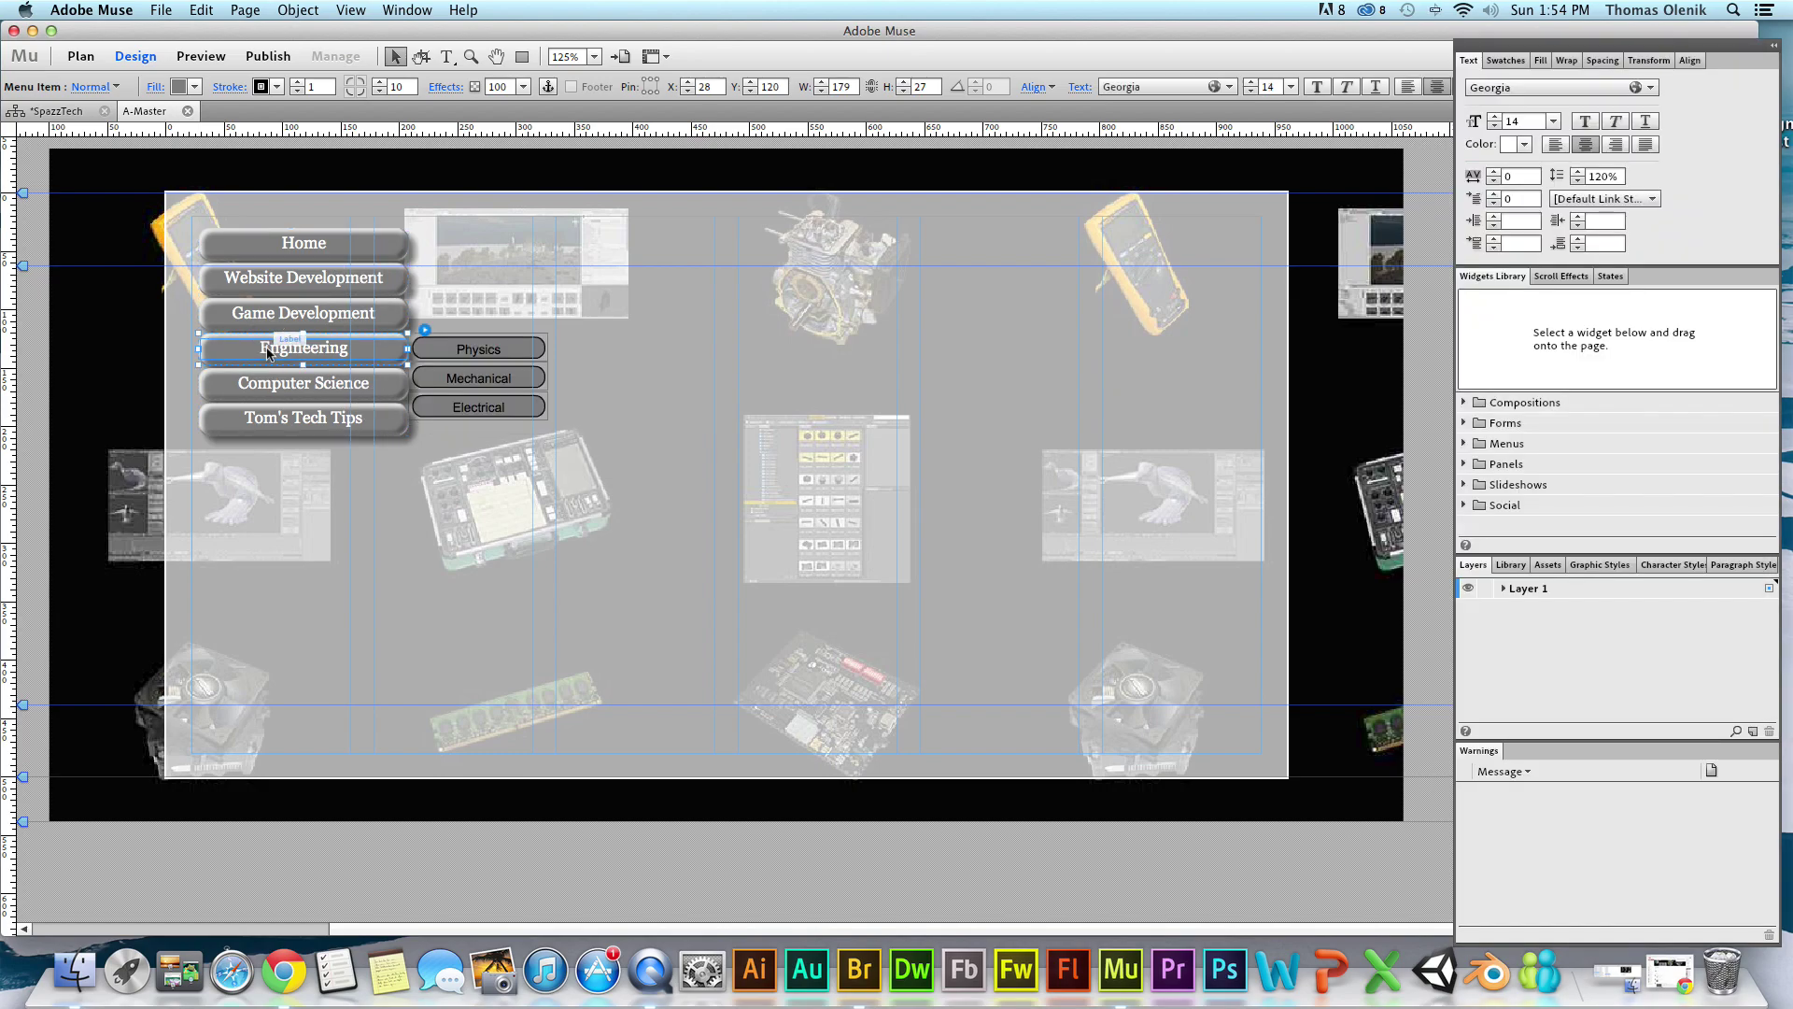
left_click(480, 350)
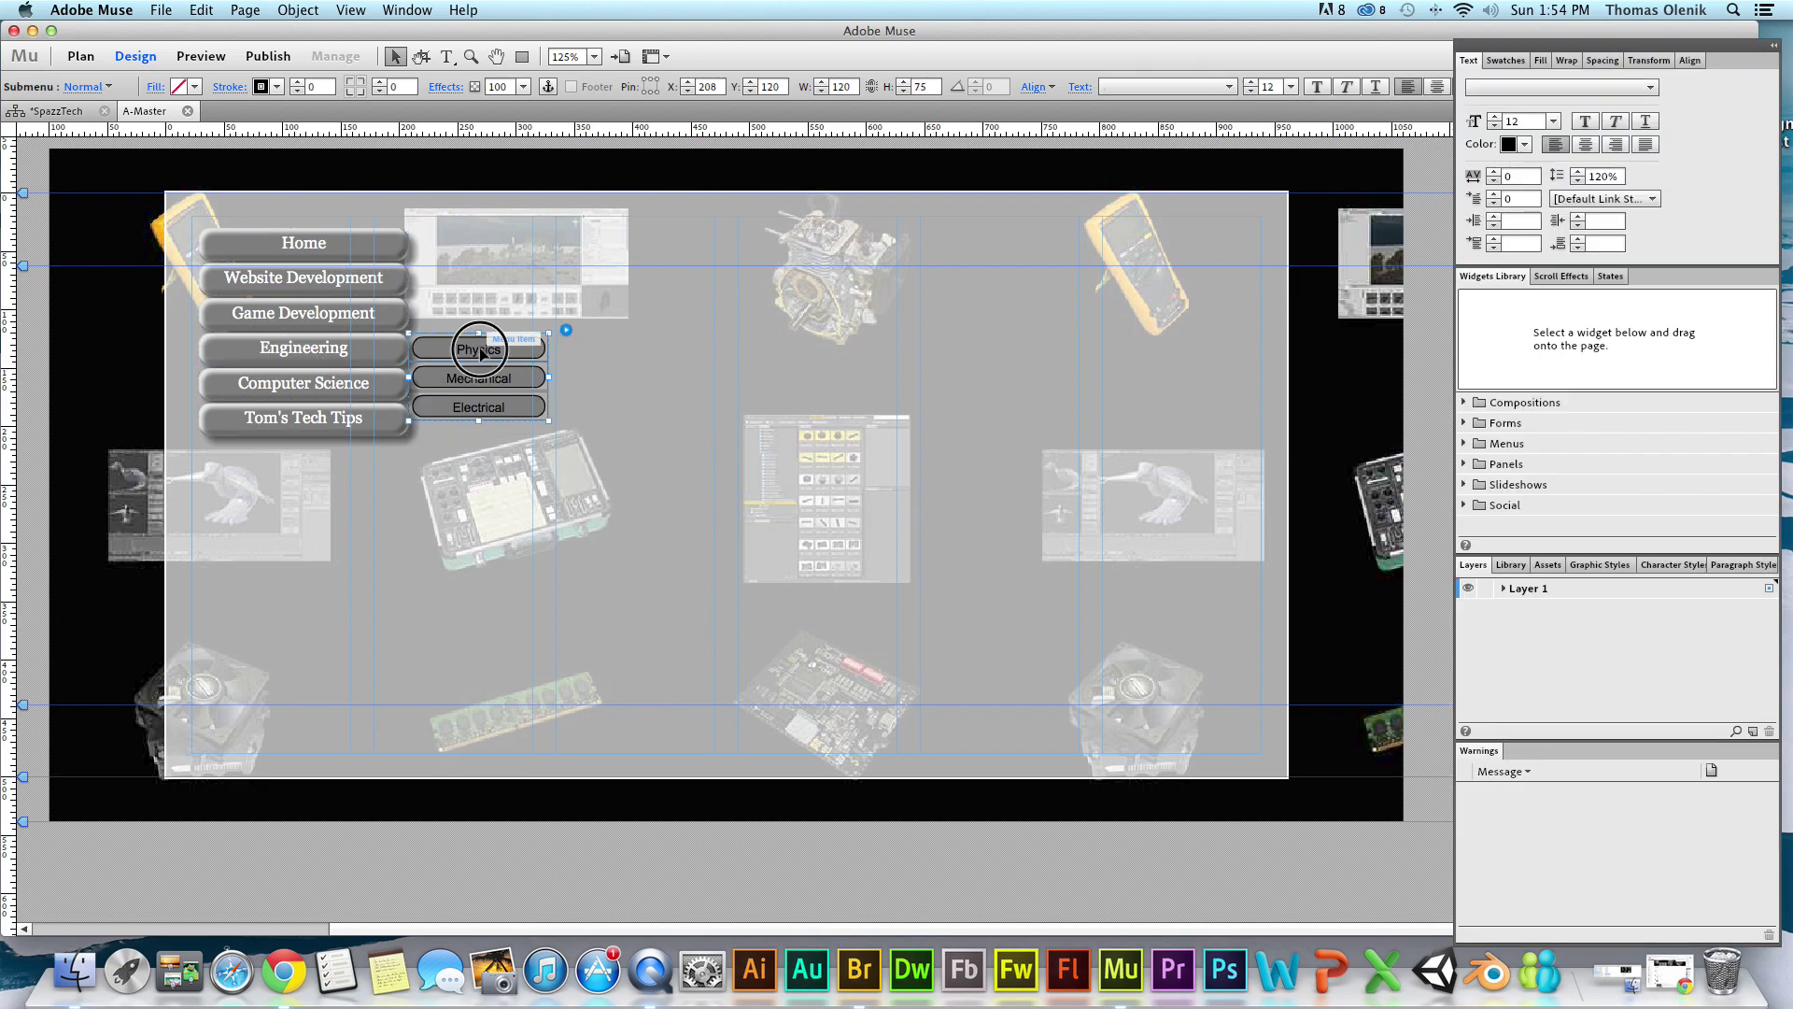
left_click(480, 351)
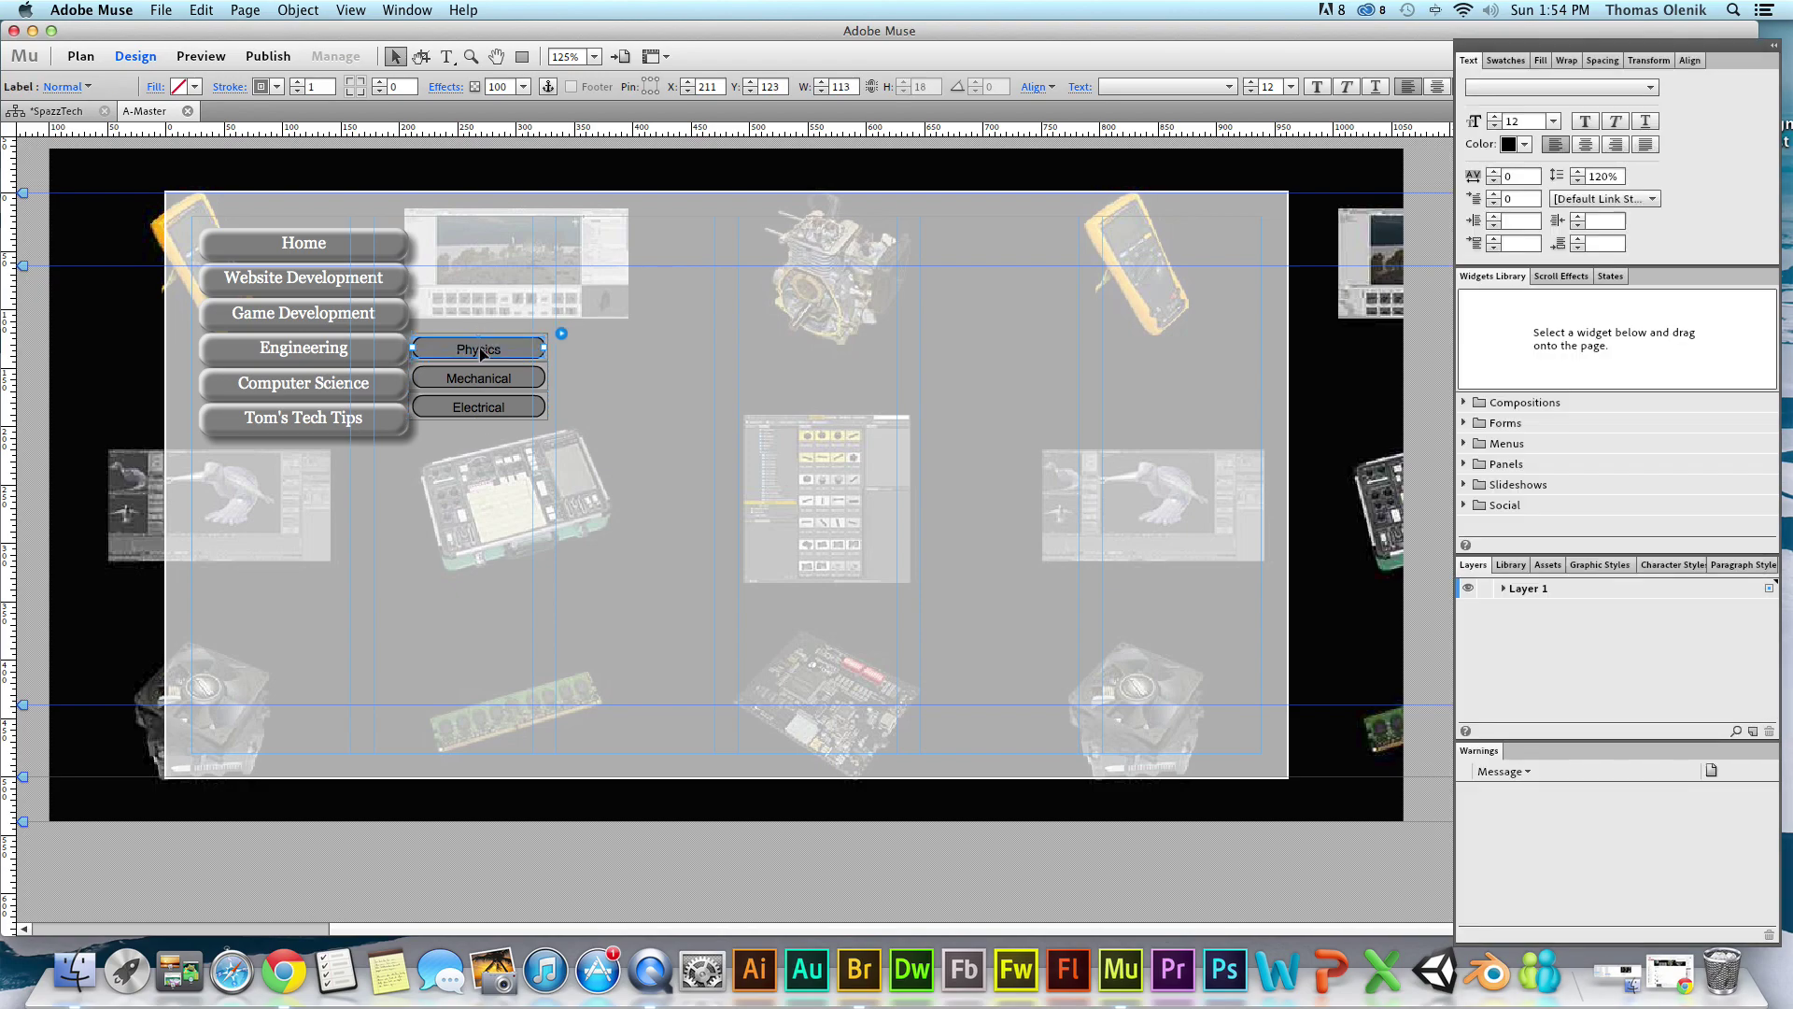
left_click(446, 86)
left_click(449, 146)
left_click(512, 237)
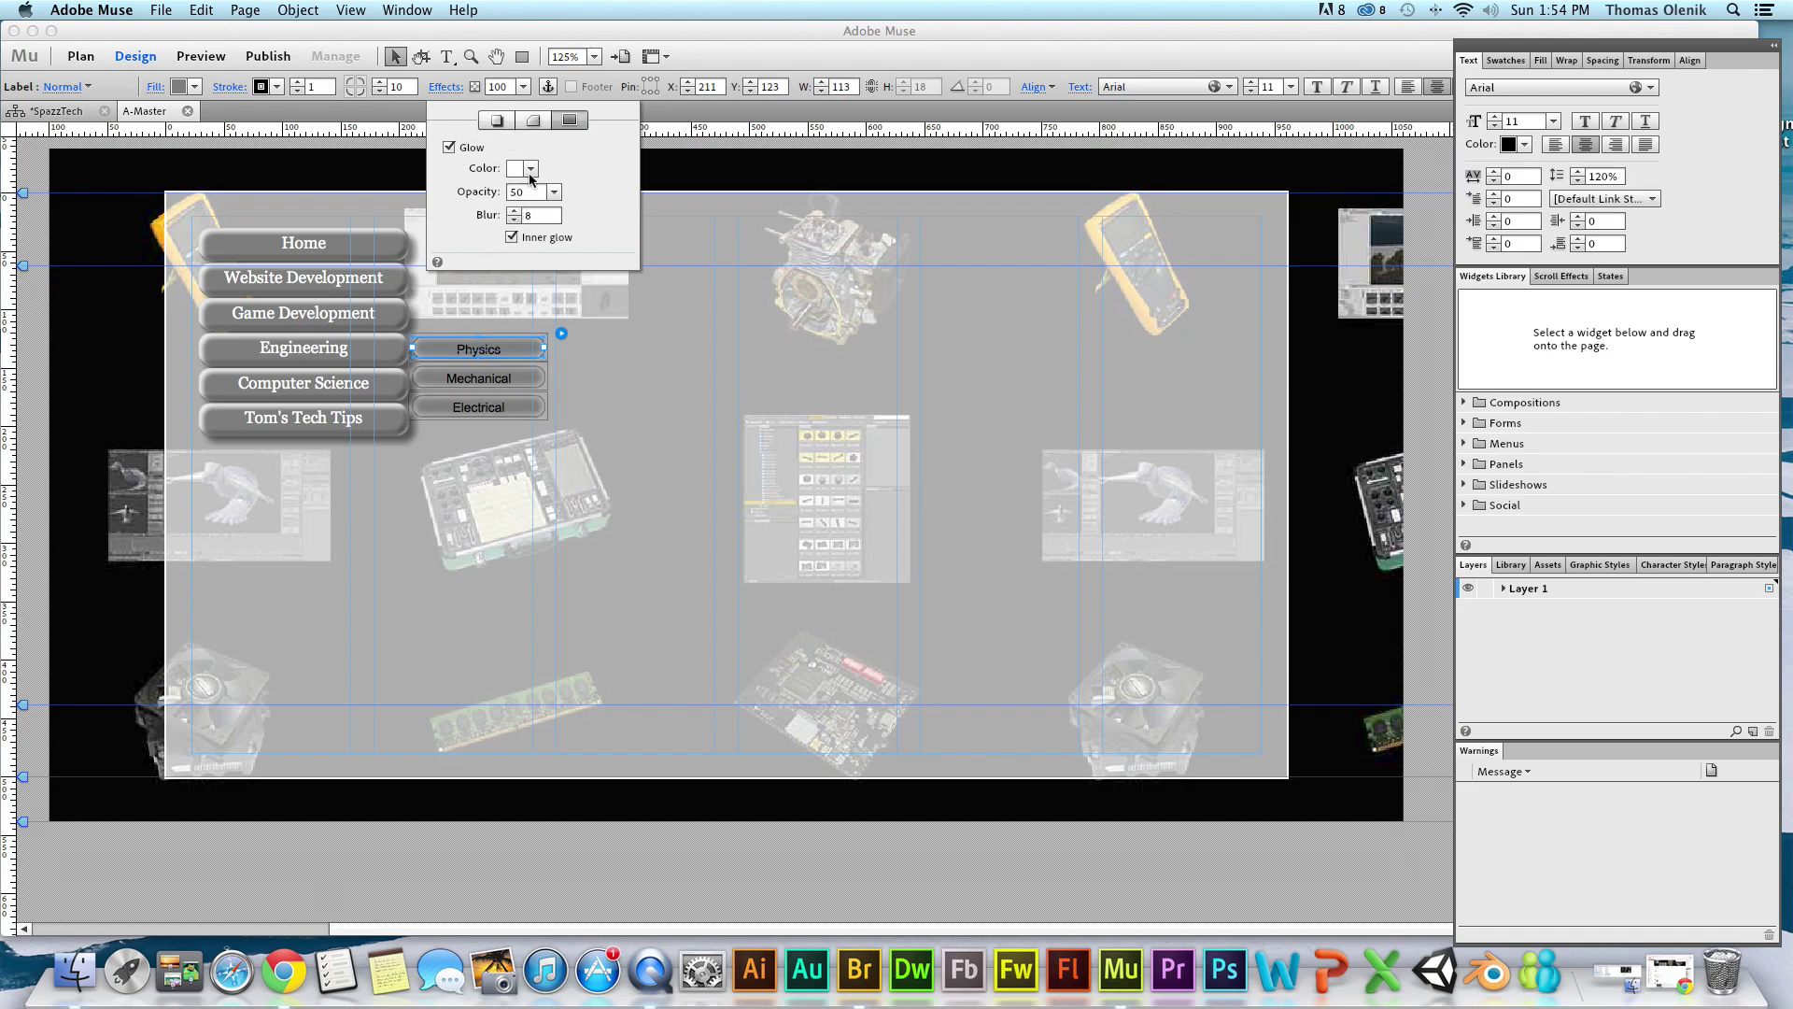
left_click(533, 120)
left_click(450, 148)
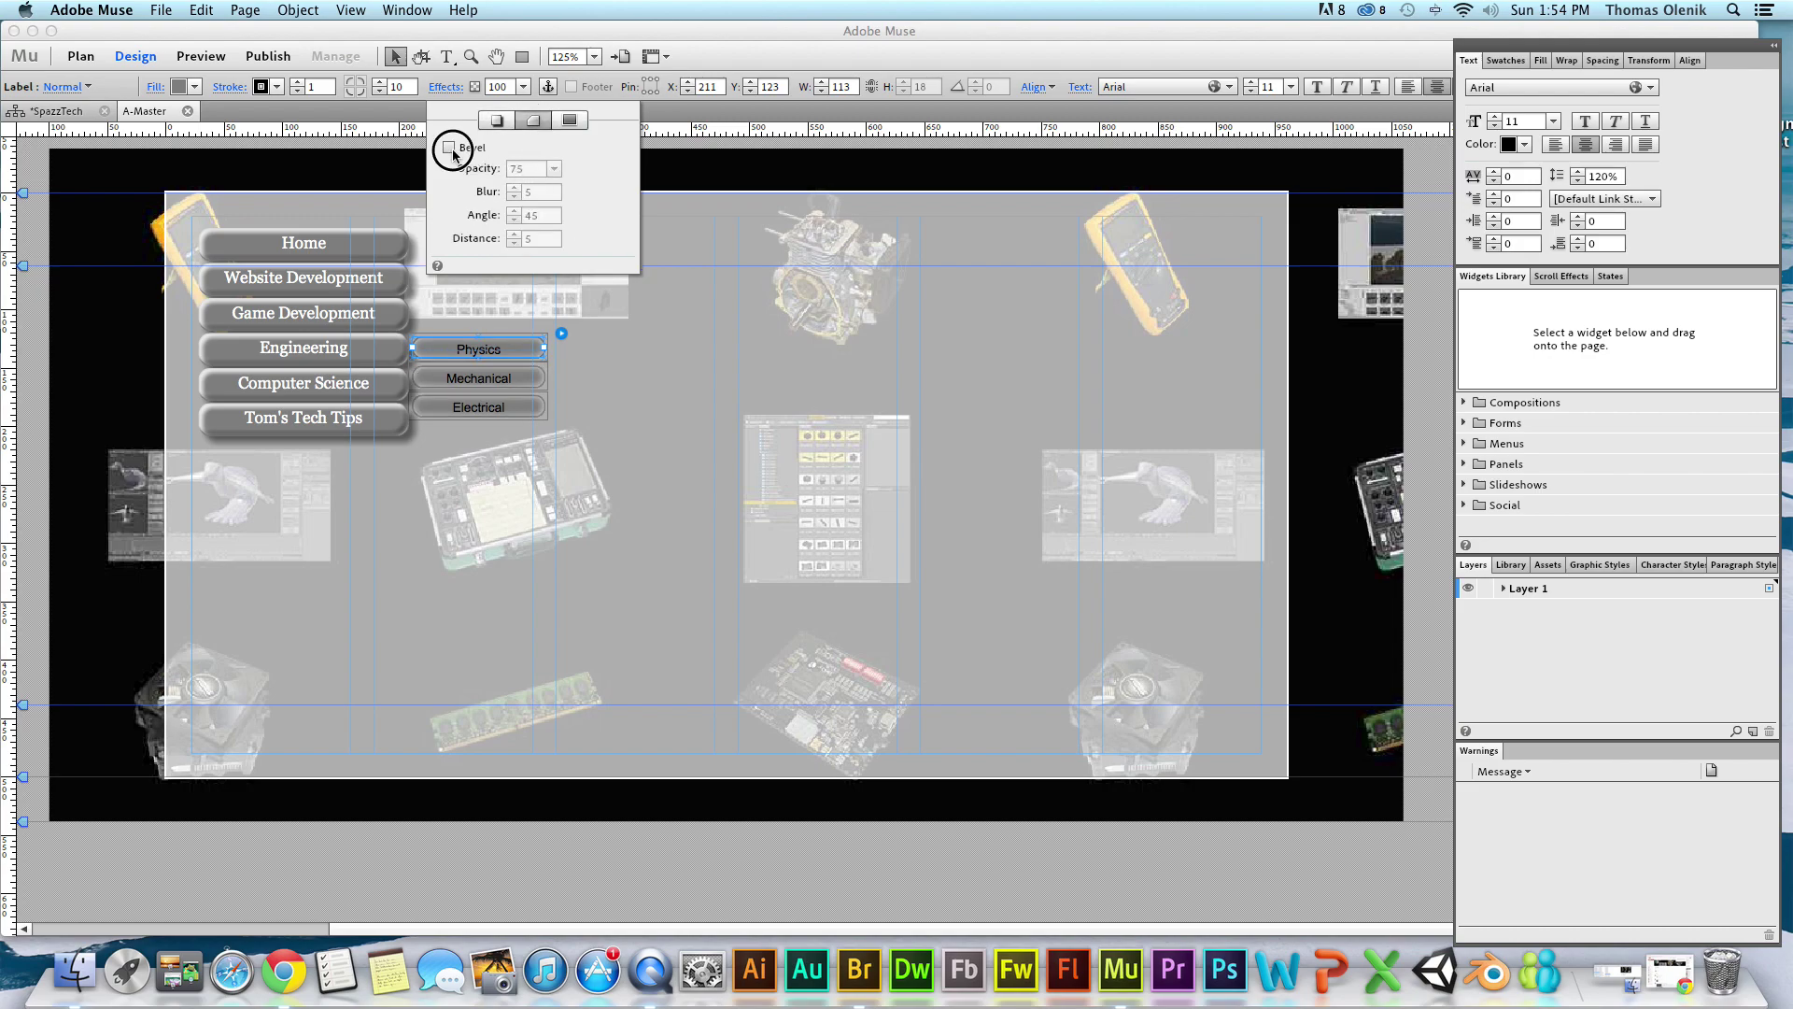
left_click(497, 119)
left_click(450, 148)
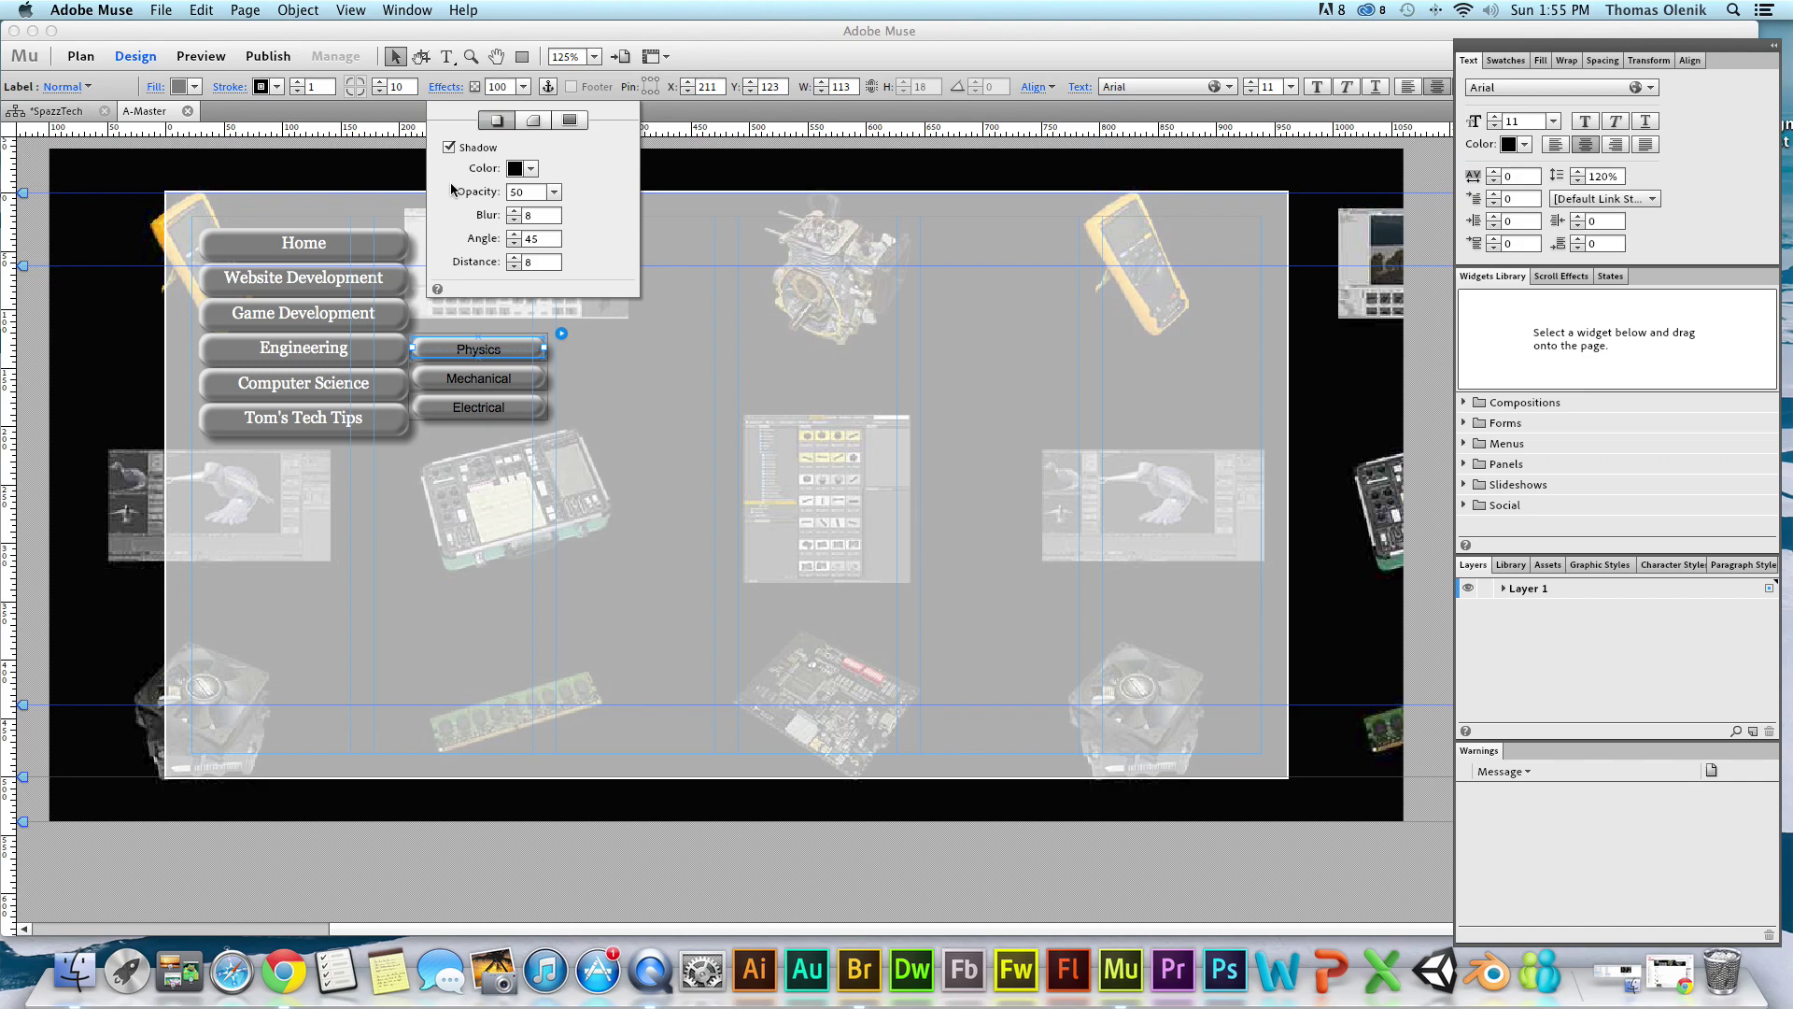
left_click(452, 351)
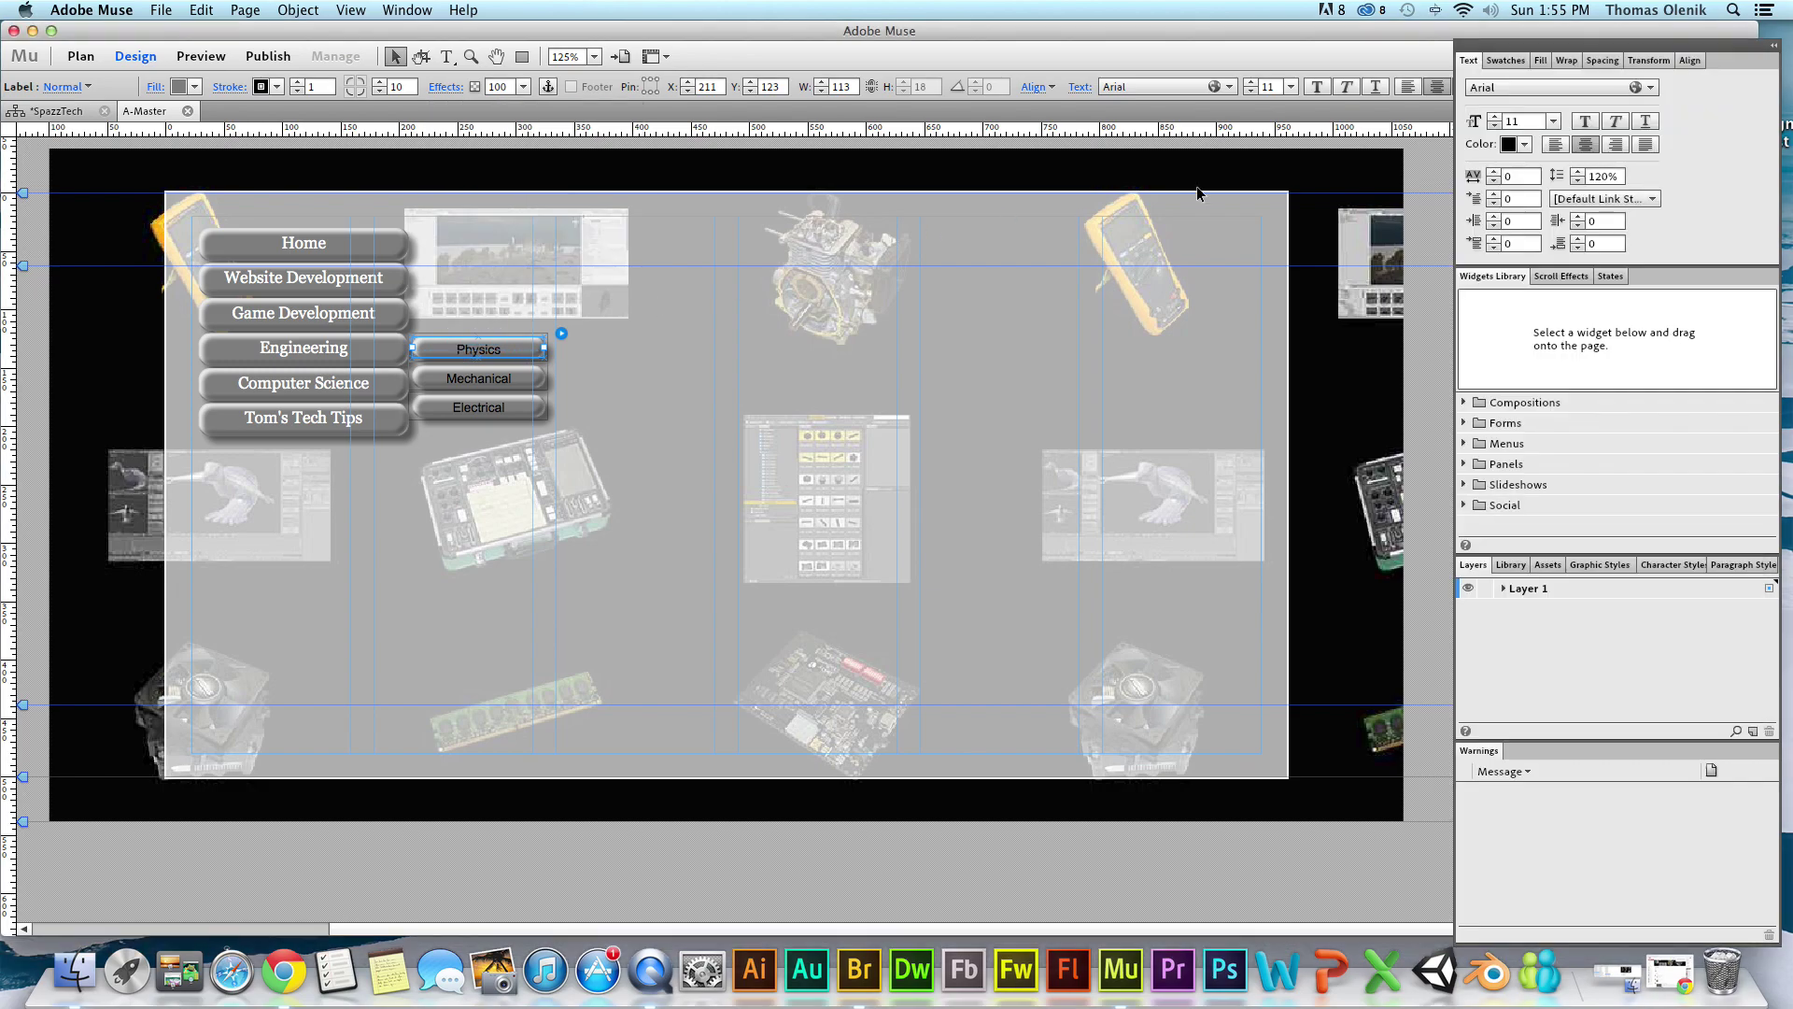
Set the text colour of the Physics, Mechanical and Electrical labels to white.
left_click(1525, 144)
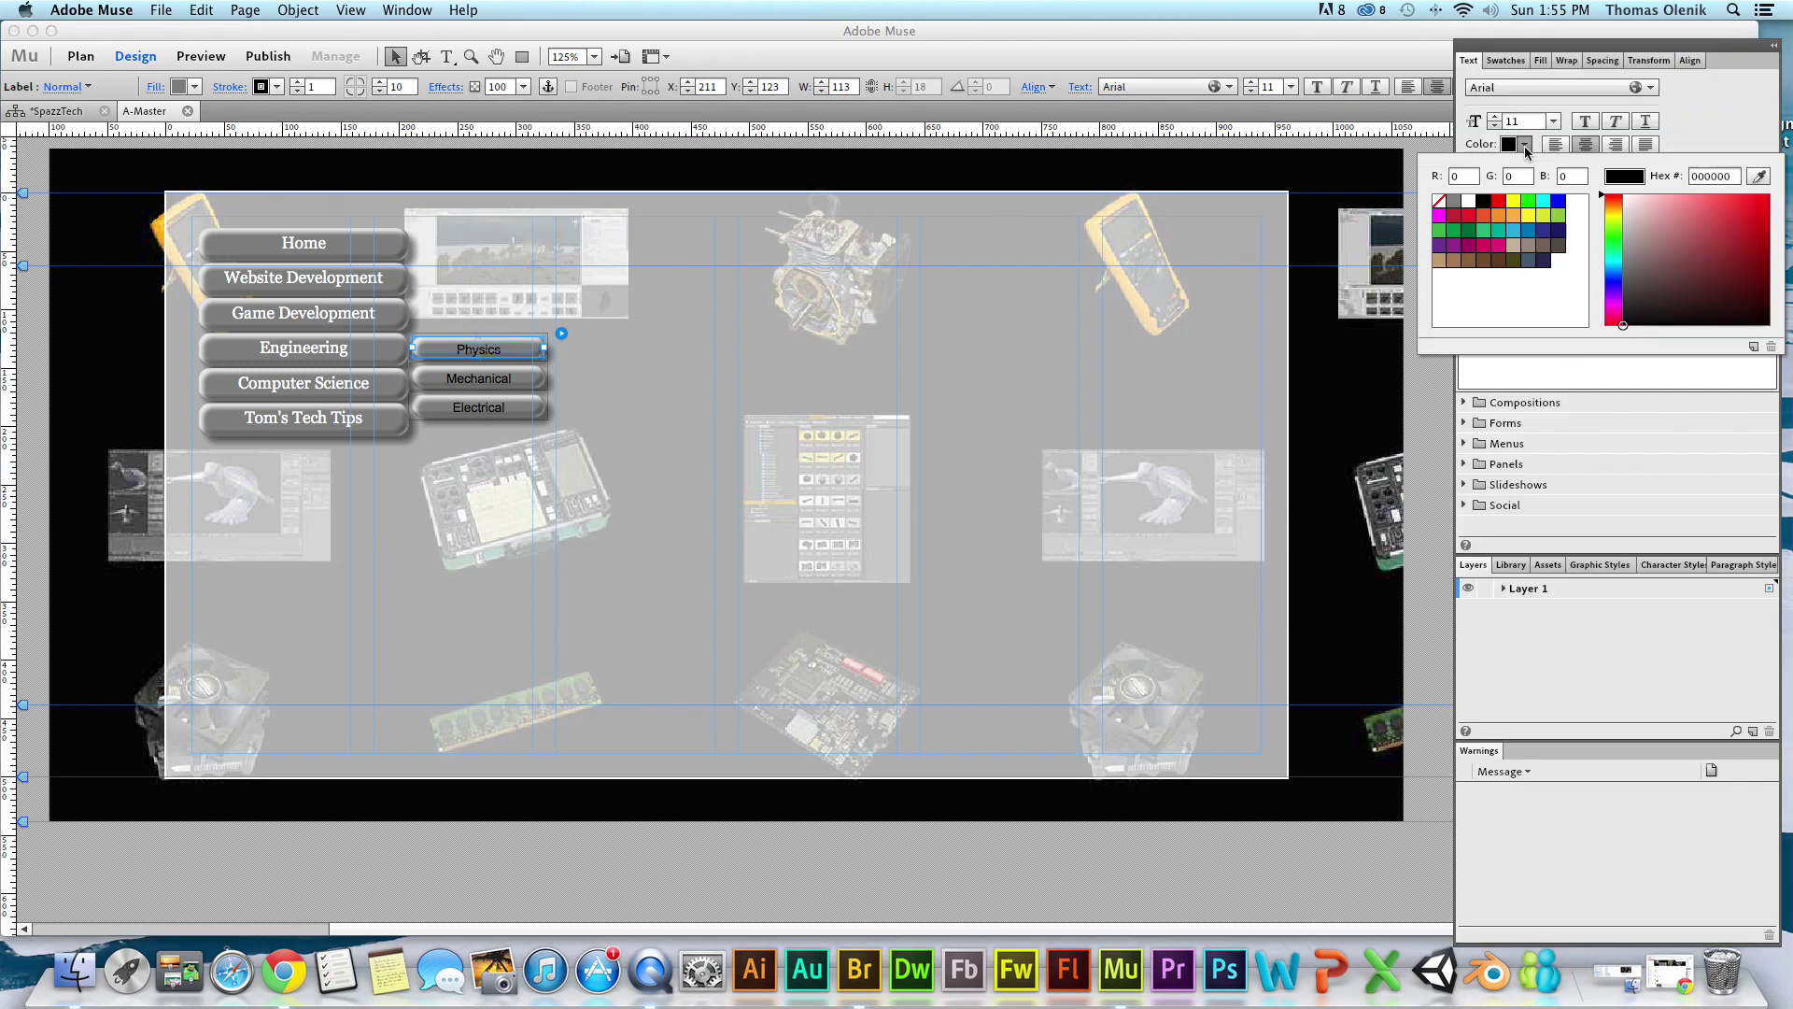
left_click(1471, 201)
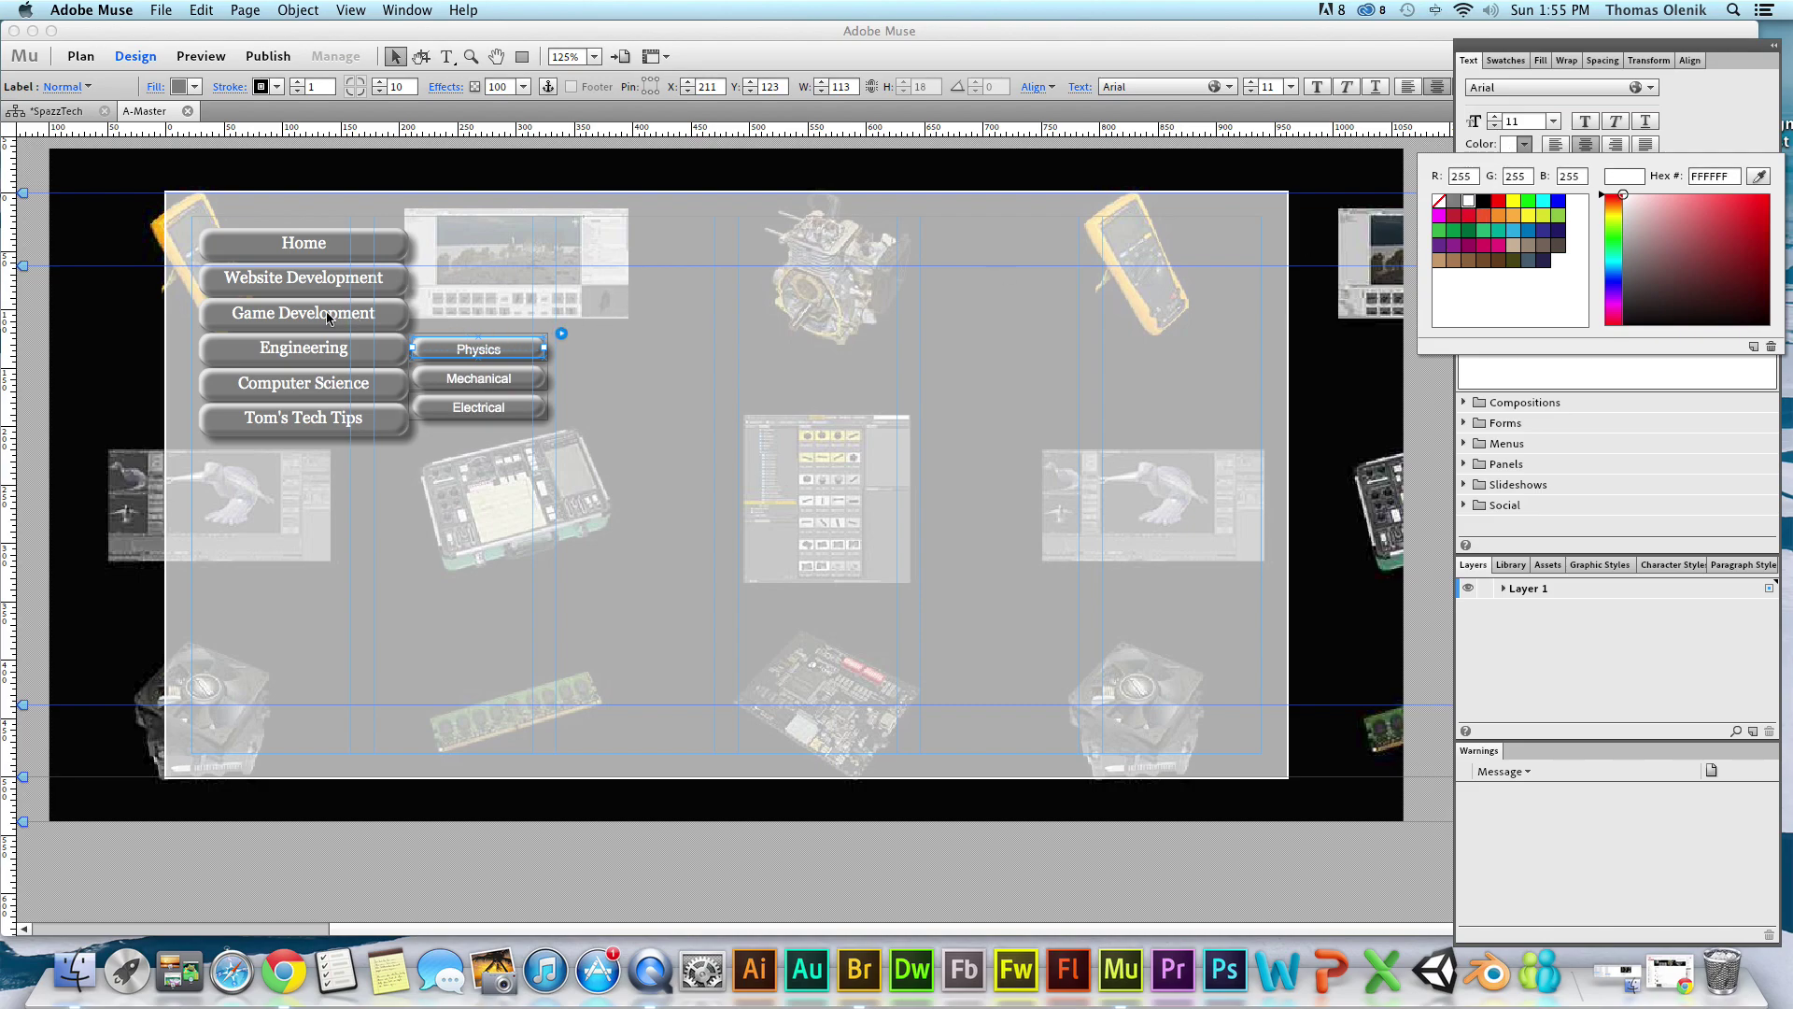
key("Tab")
key("Tab")
key("Tab")
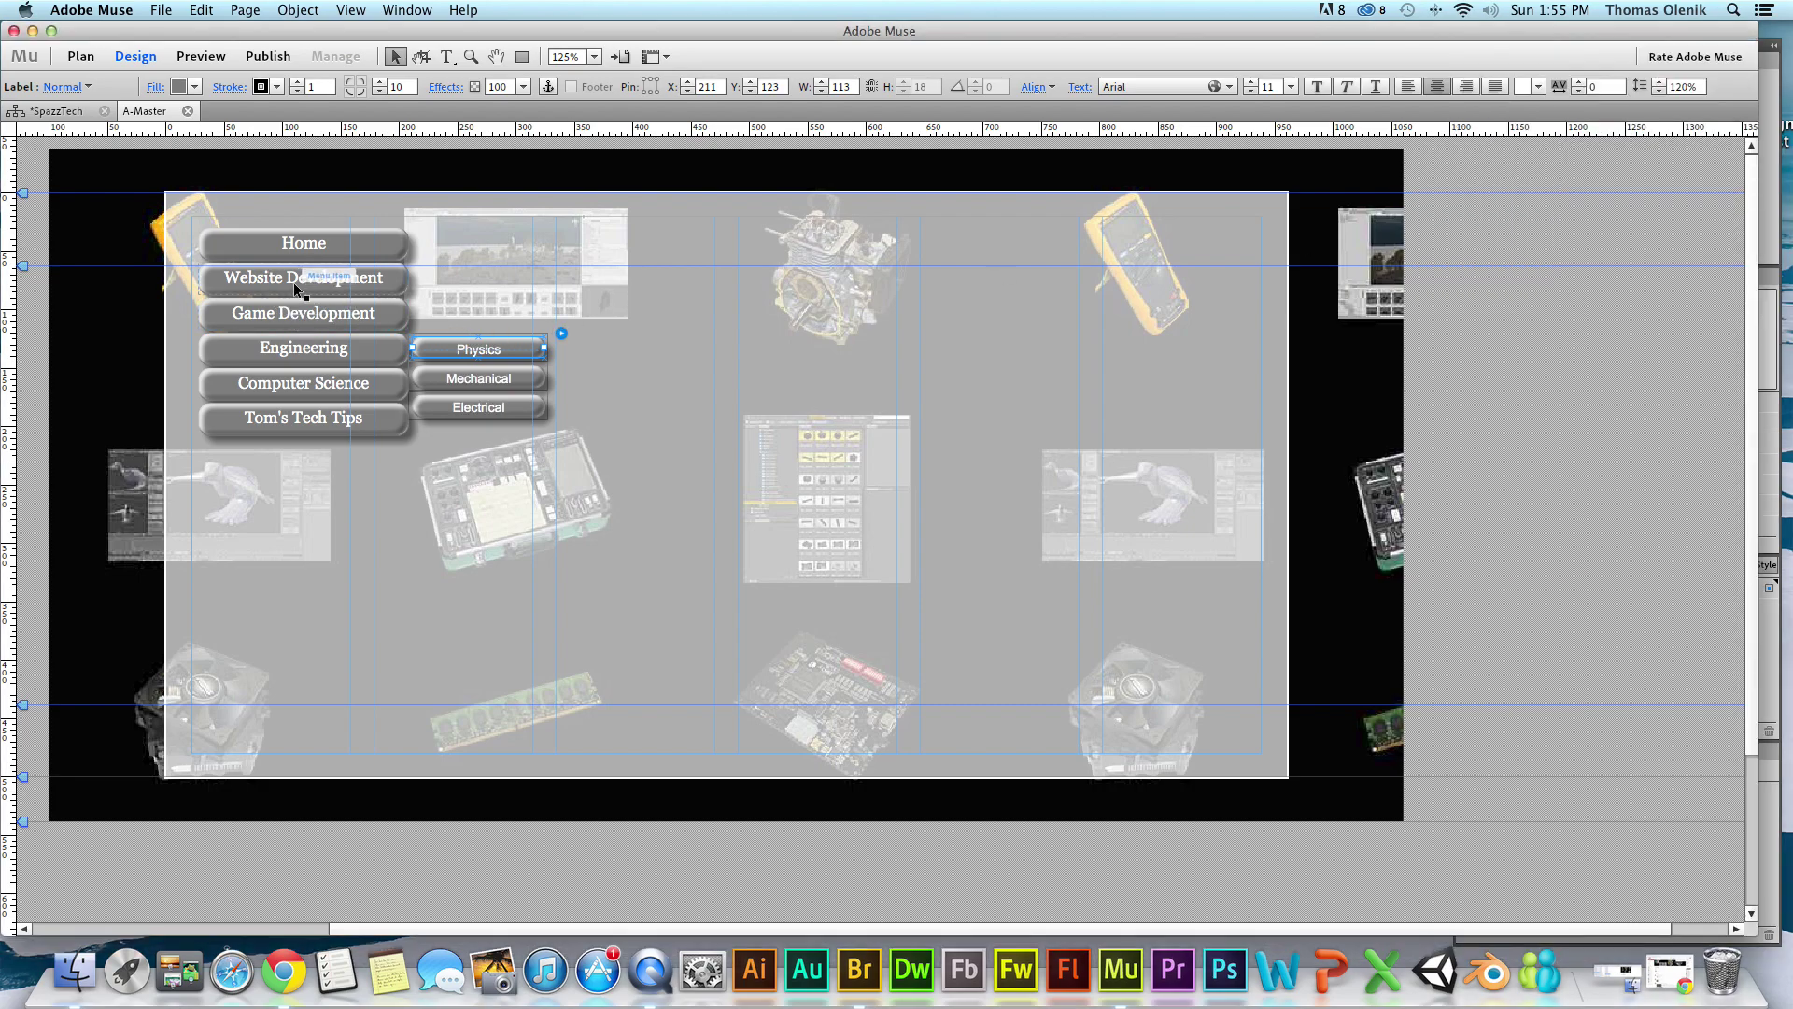
Examine the bevel, glow and shadow settings of the Preparing Website Content item in the Website Development submenu.
left_click(293, 282)
key("Tab")
left_click(299, 245)
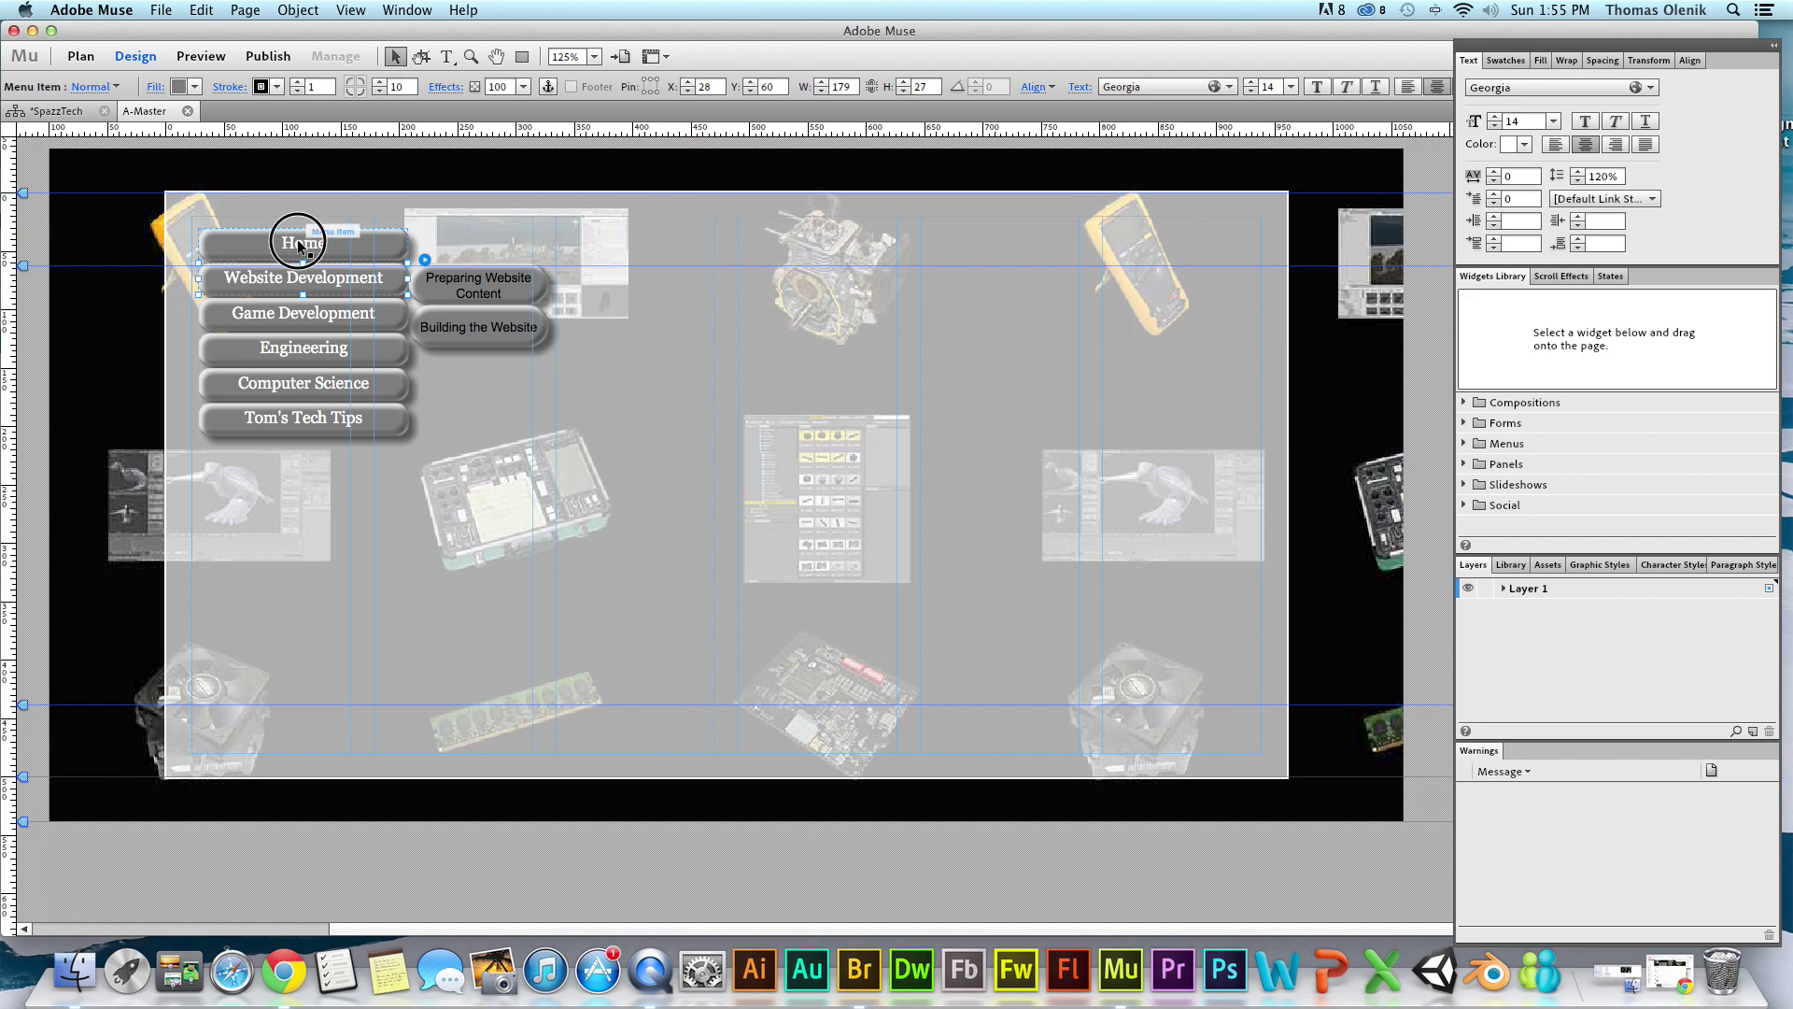
key("Tab")
key("Tab")
key("Tab")
left_click(295, 282)
key("Tab")
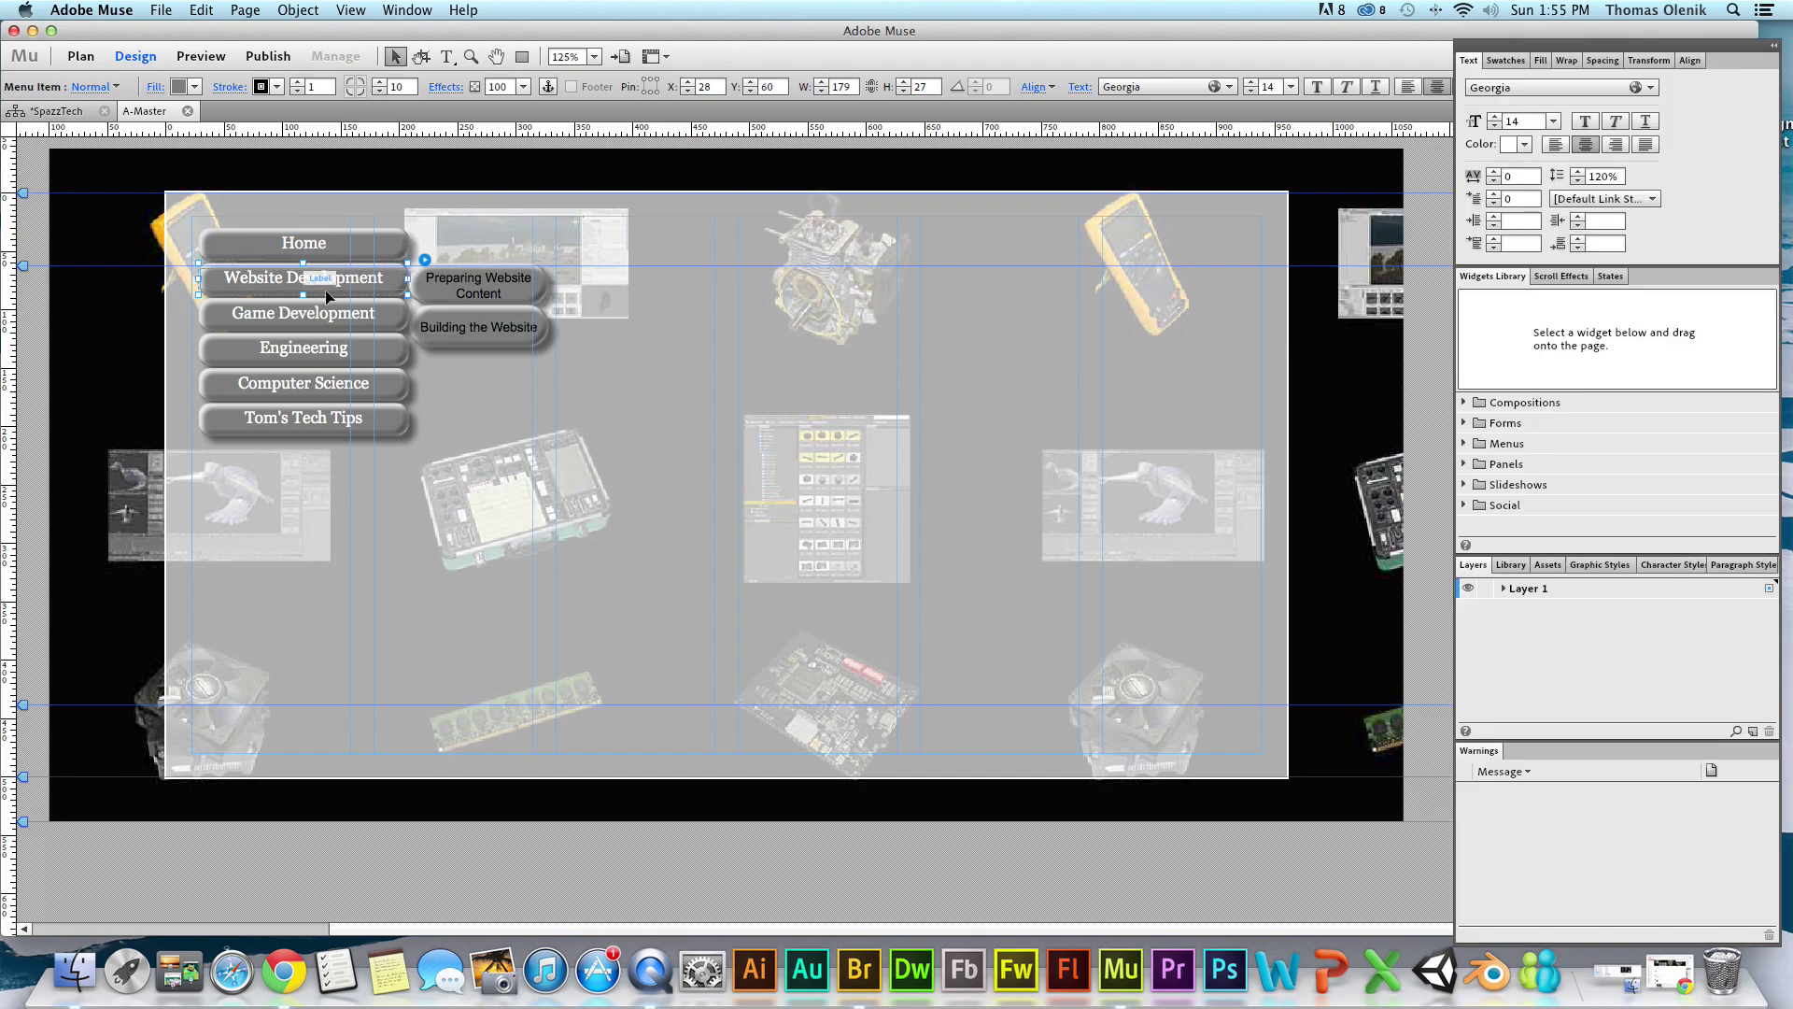
left_click(488, 291)
left_click(488, 290)
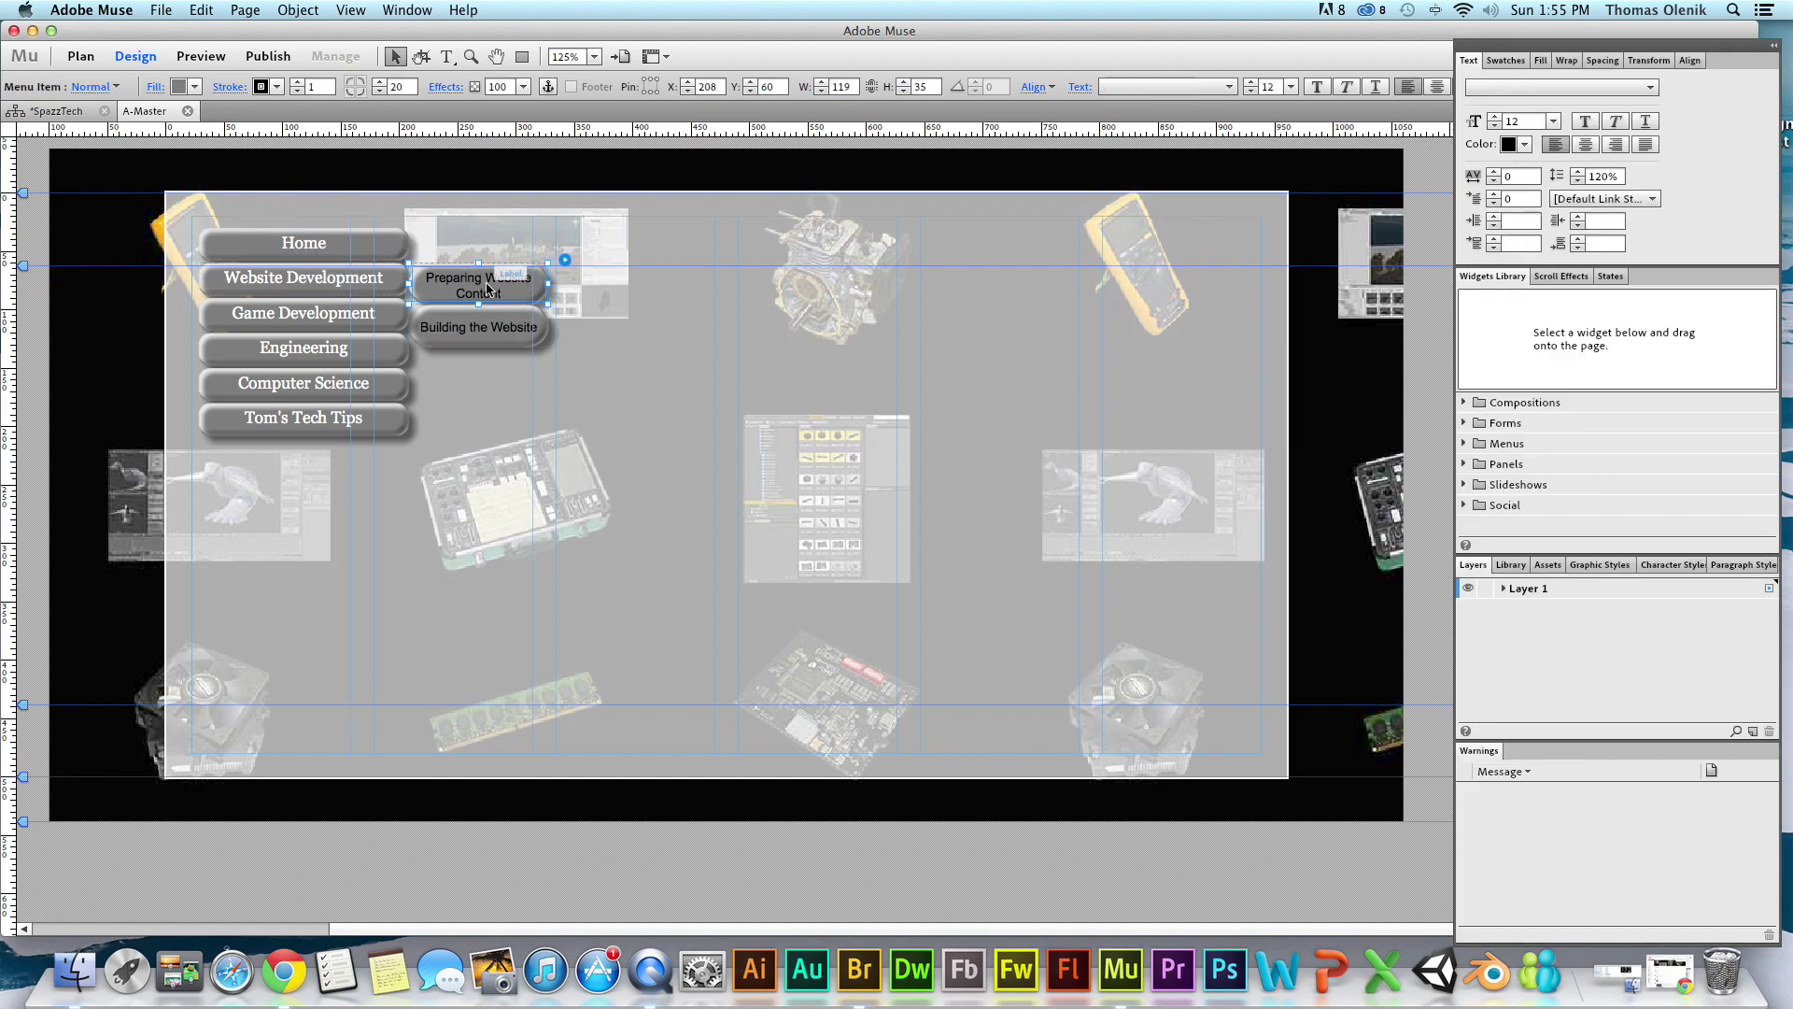
left_click(453, 88)
left_click(534, 120)
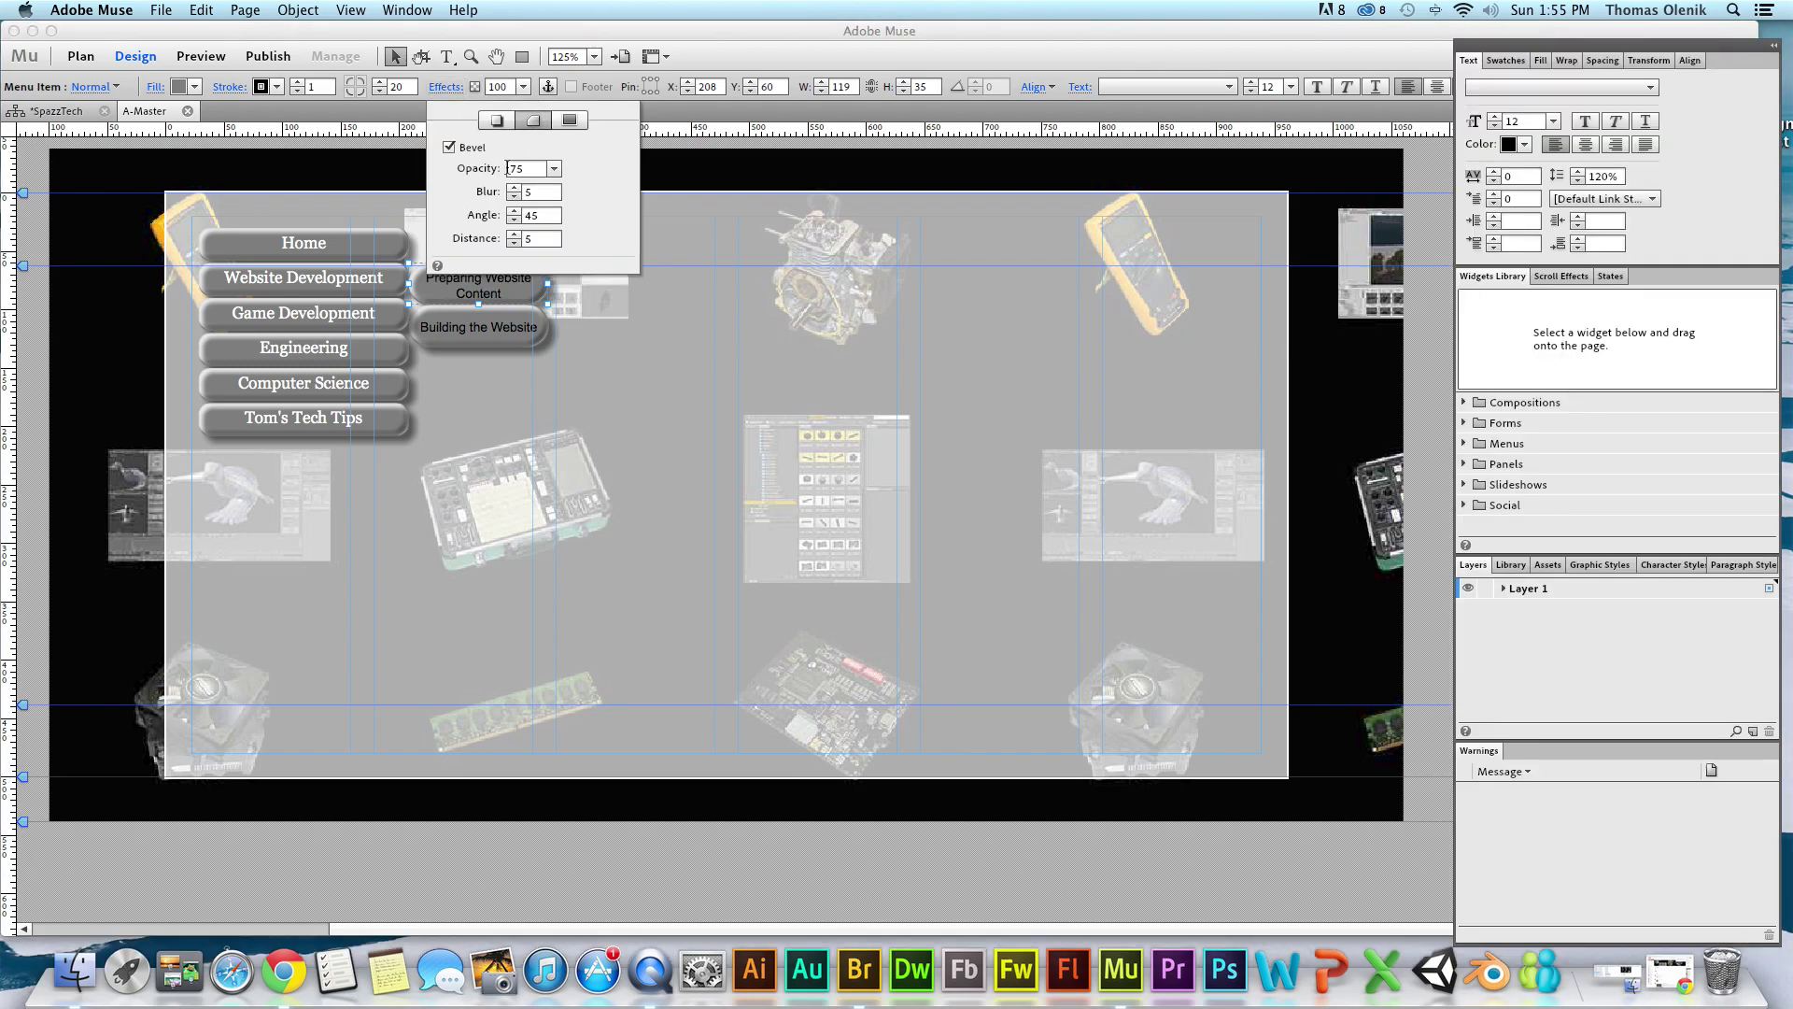
left_click(570, 121)
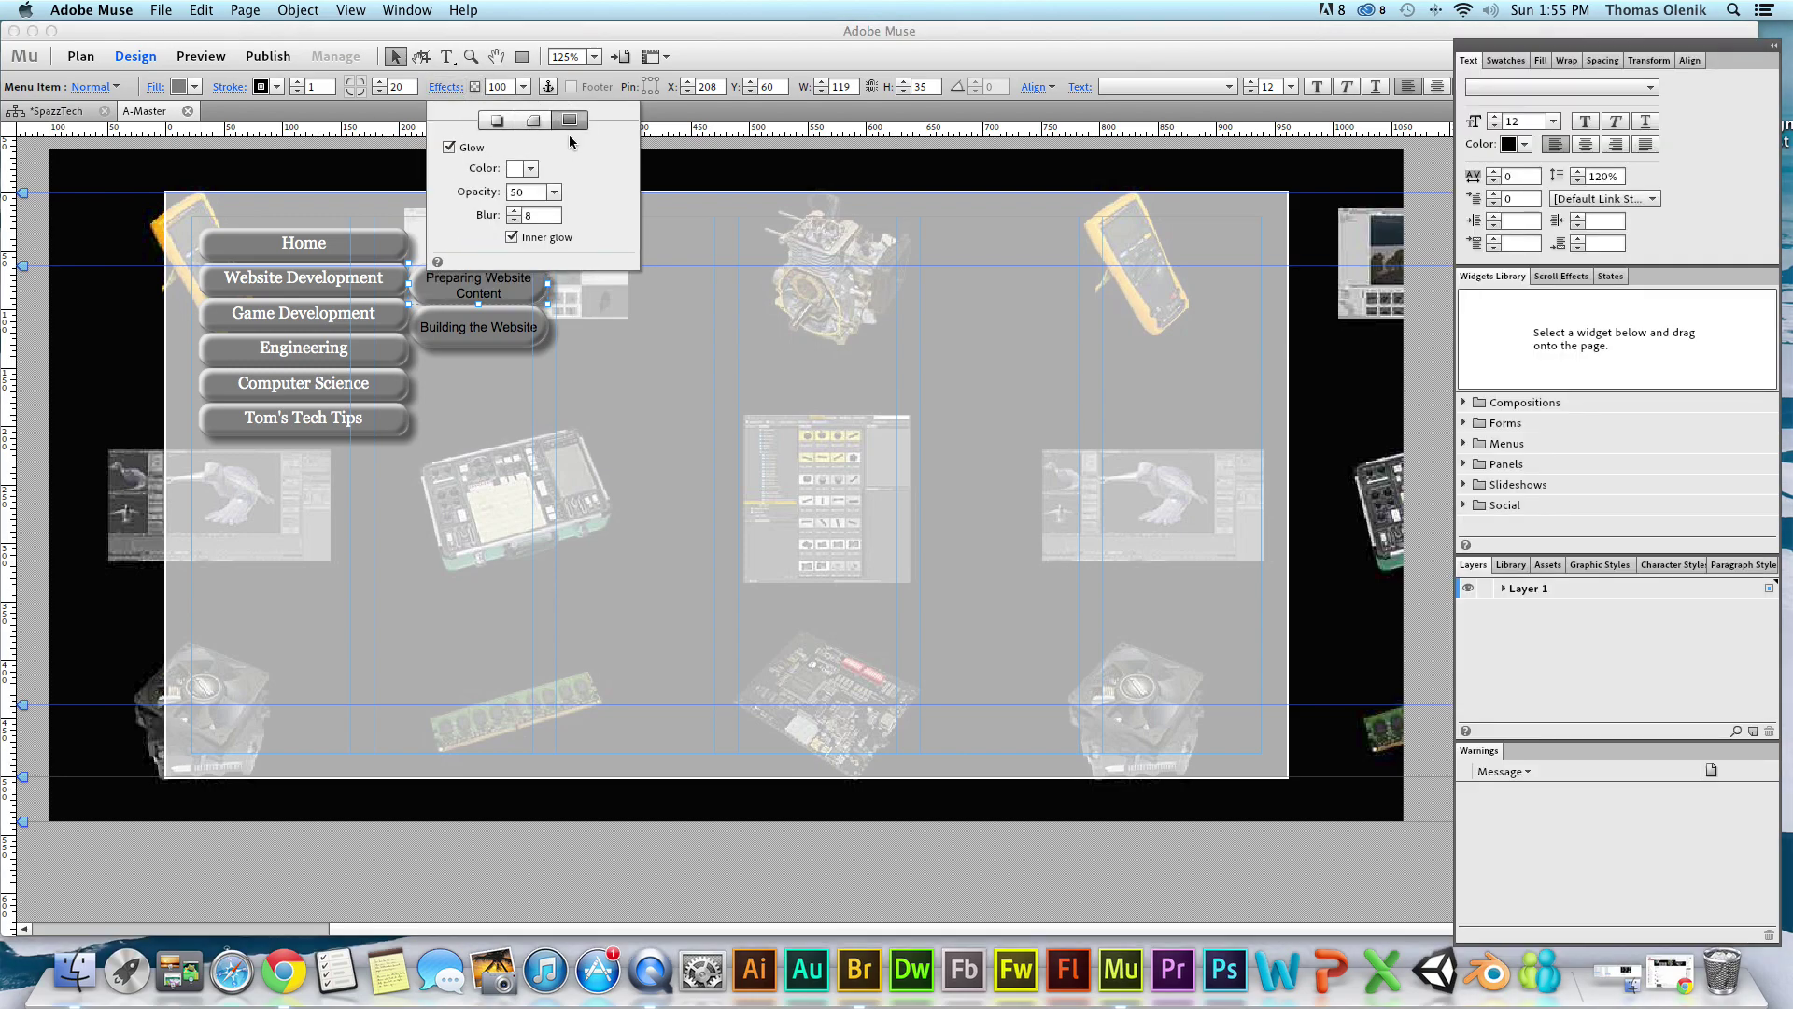
left_click(525, 116)
left_click(495, 121)
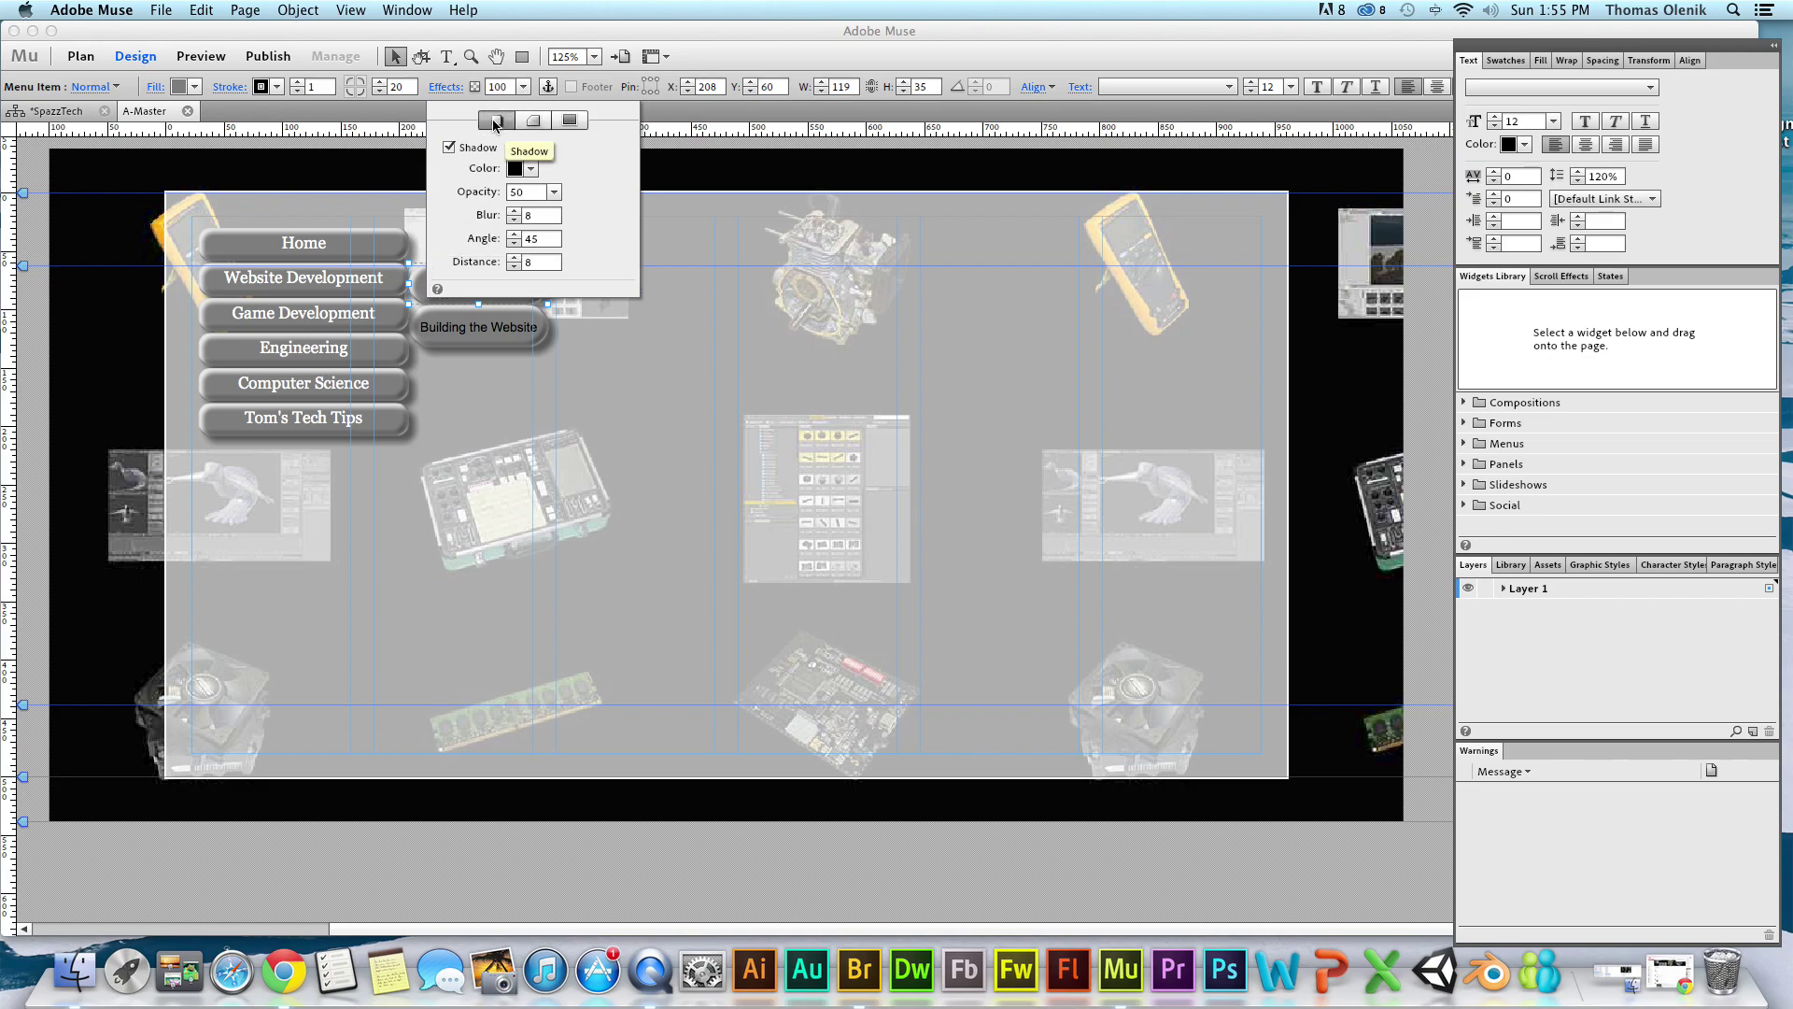
key("Escape")
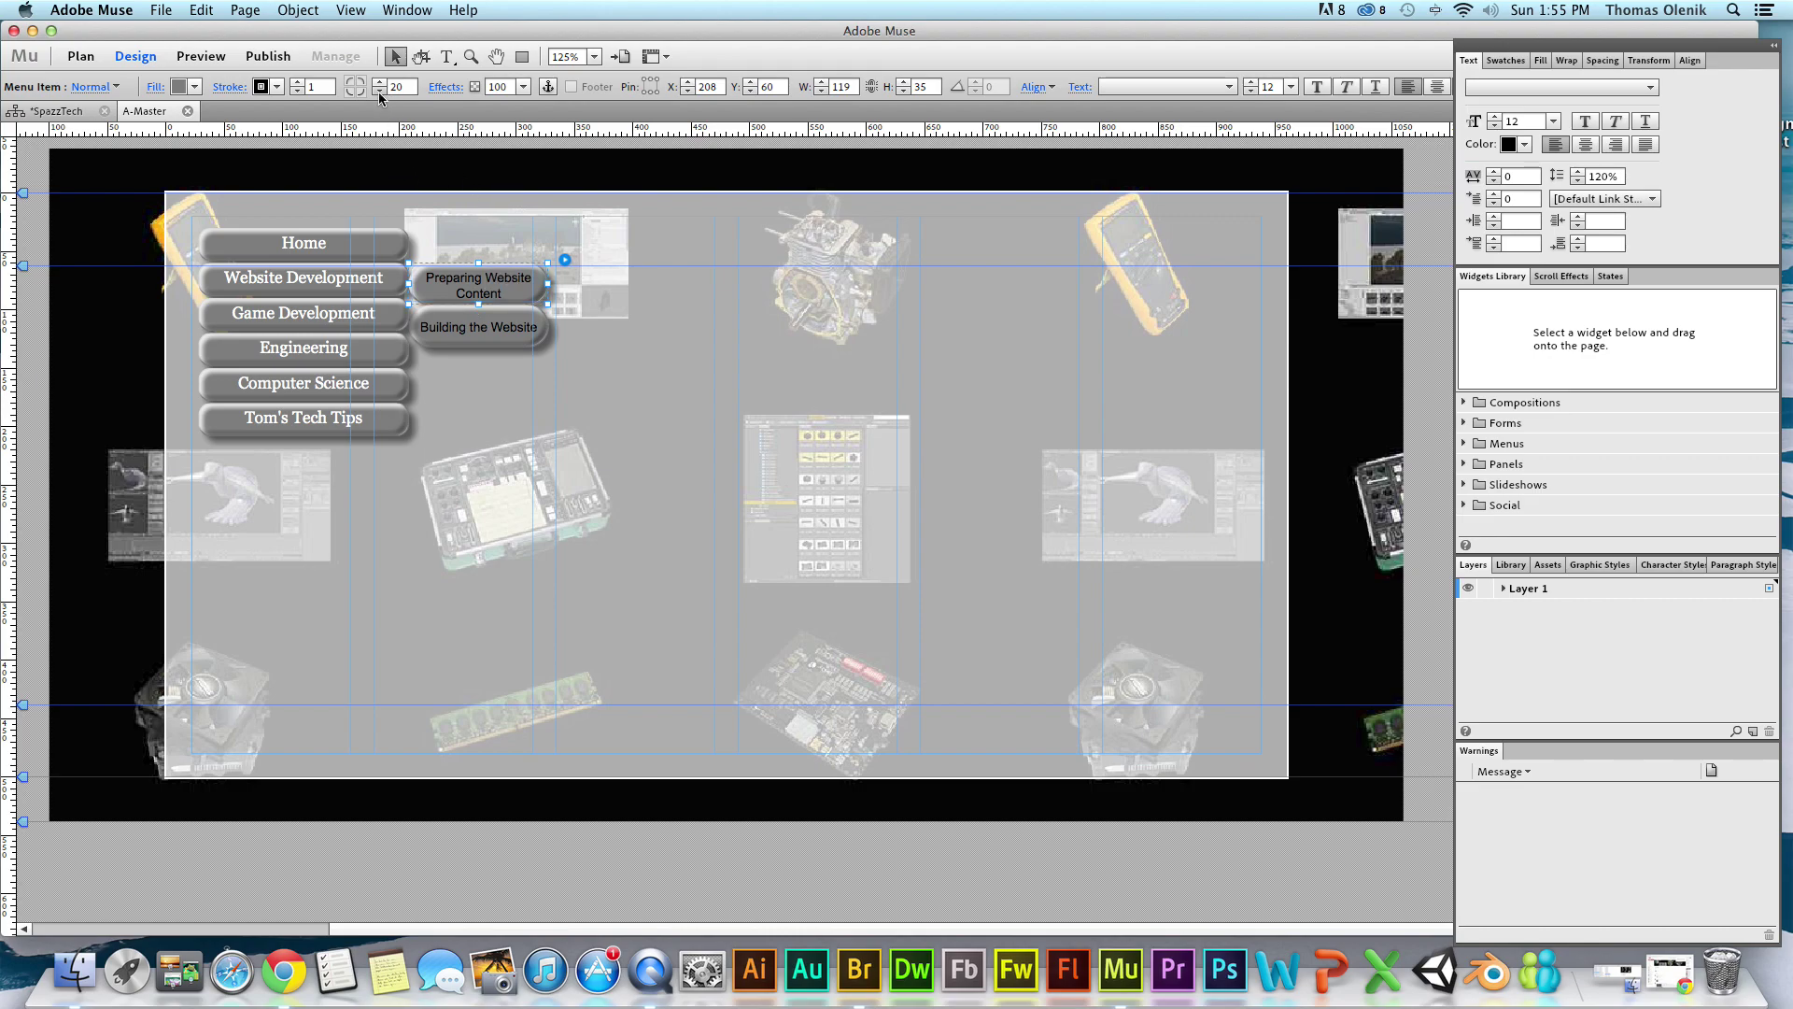
Set the text colour of the Preparing Website Content and Building the Website labels to white.
left_click(499, 285)
left_click(1522, 146)
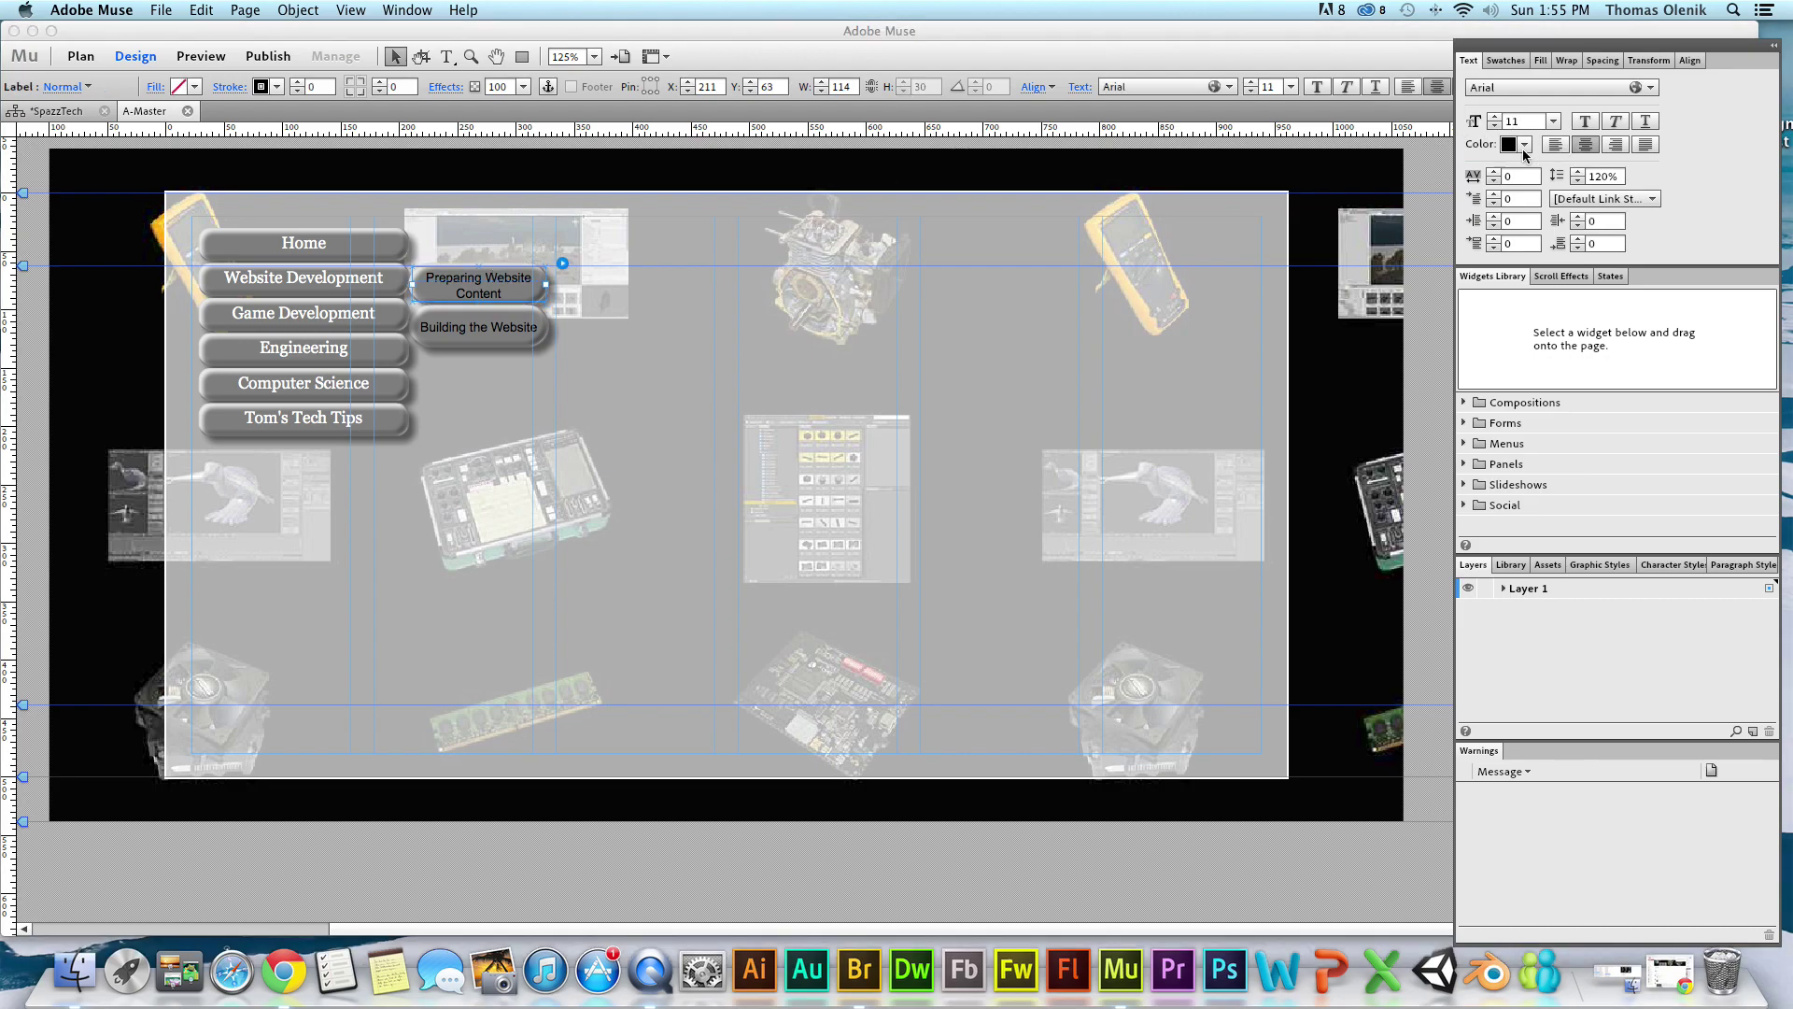
left_click(1470, 202)
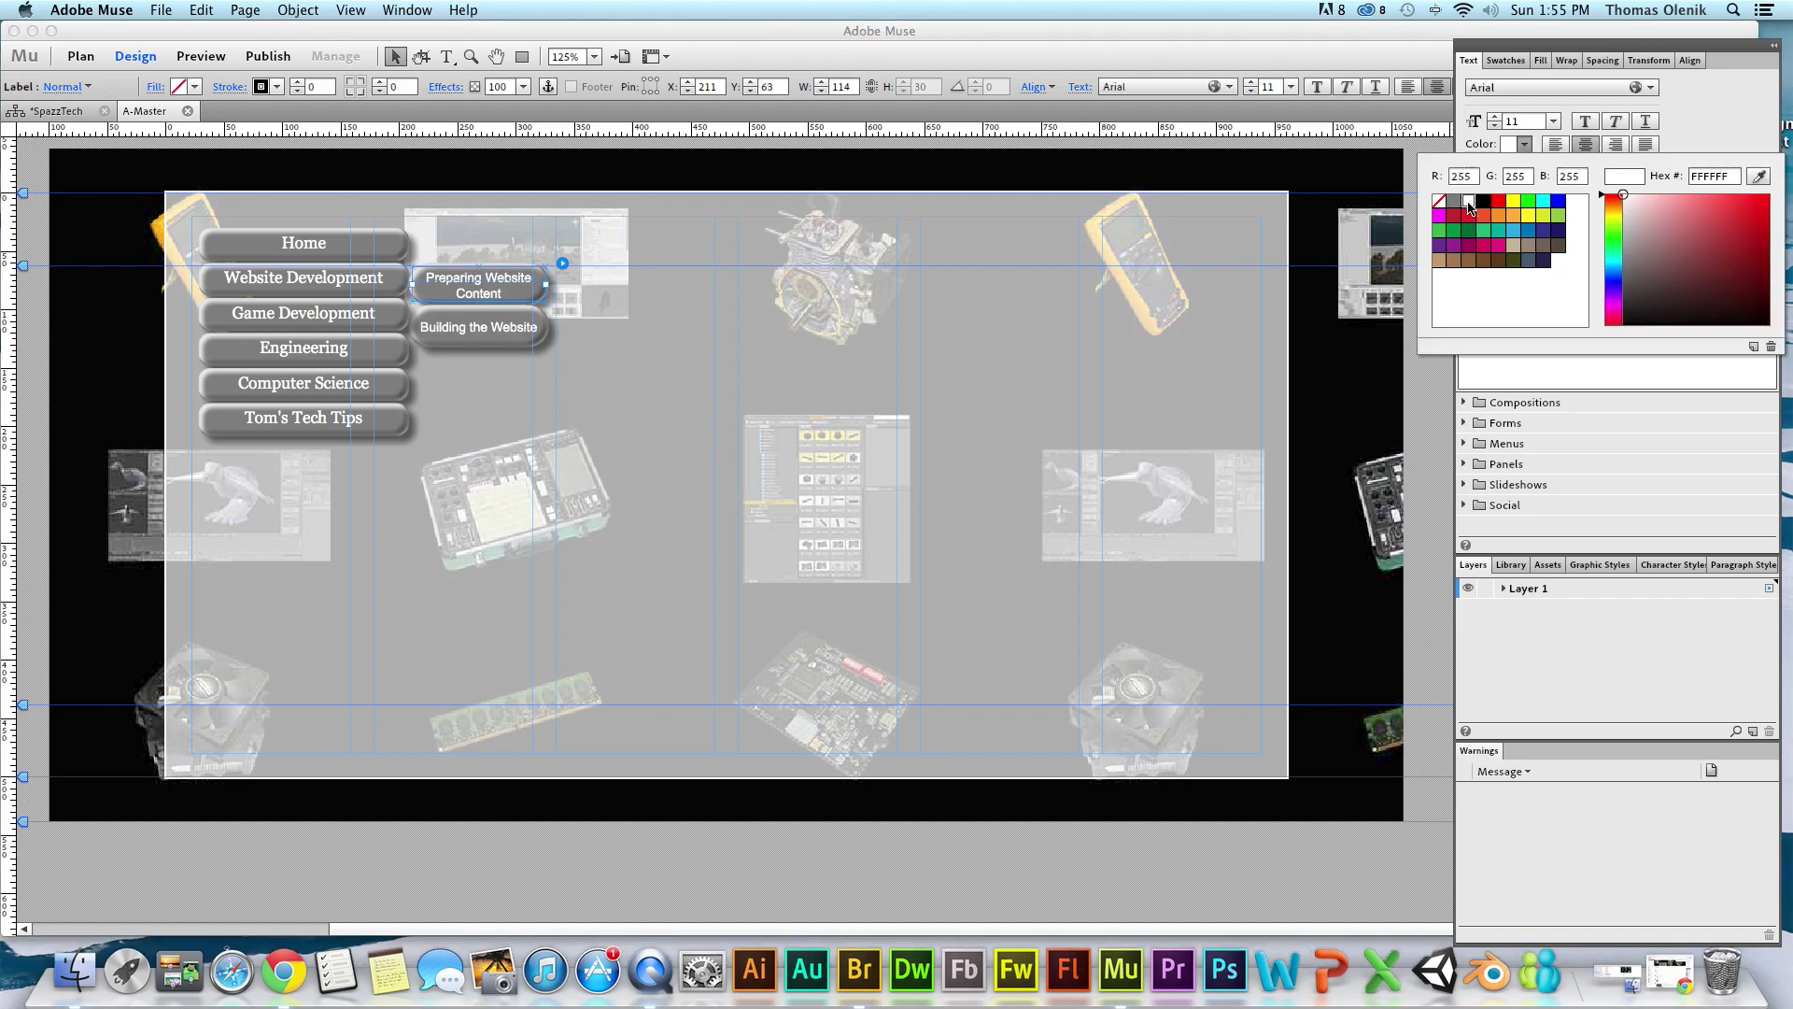
left_click(392, 356)
Review the styling of the main menu items and the submenus of Website Development, Engineering and Computer Science.
left_click(340, 359)
left_click(309, 383)
left_click(306, 318)
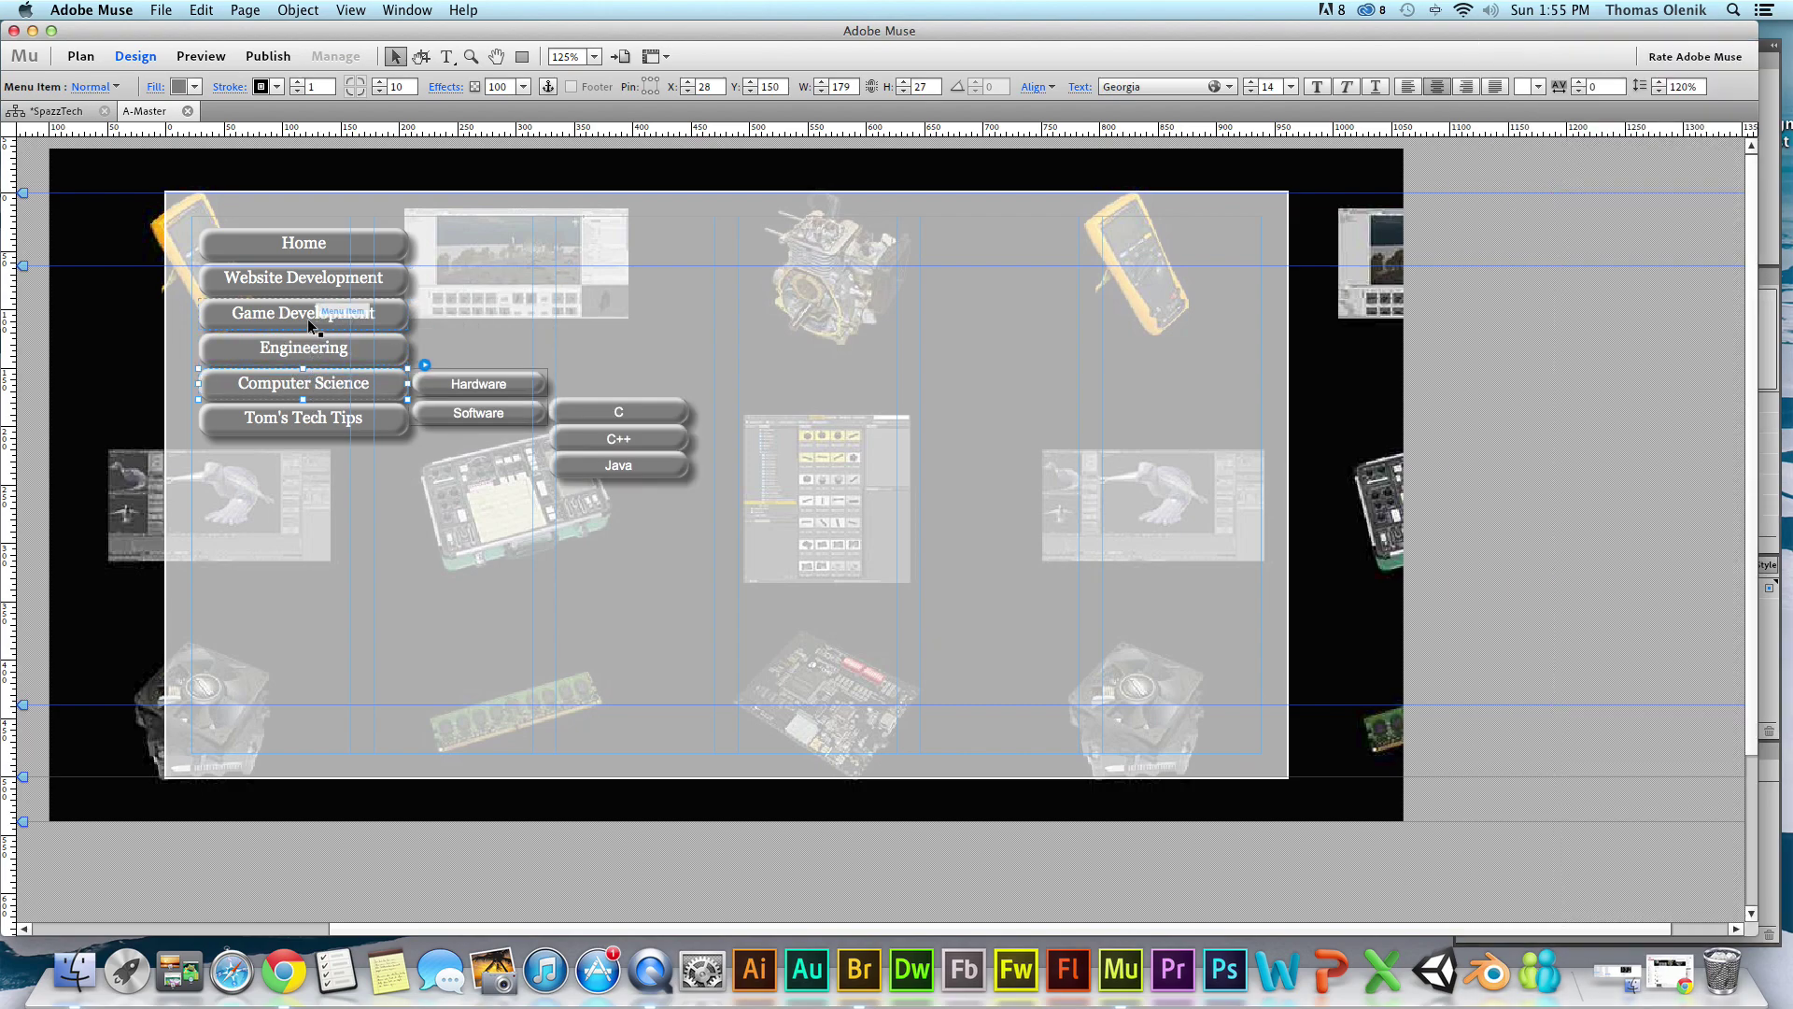
left_click(308, 268)
left_click(307, 251)
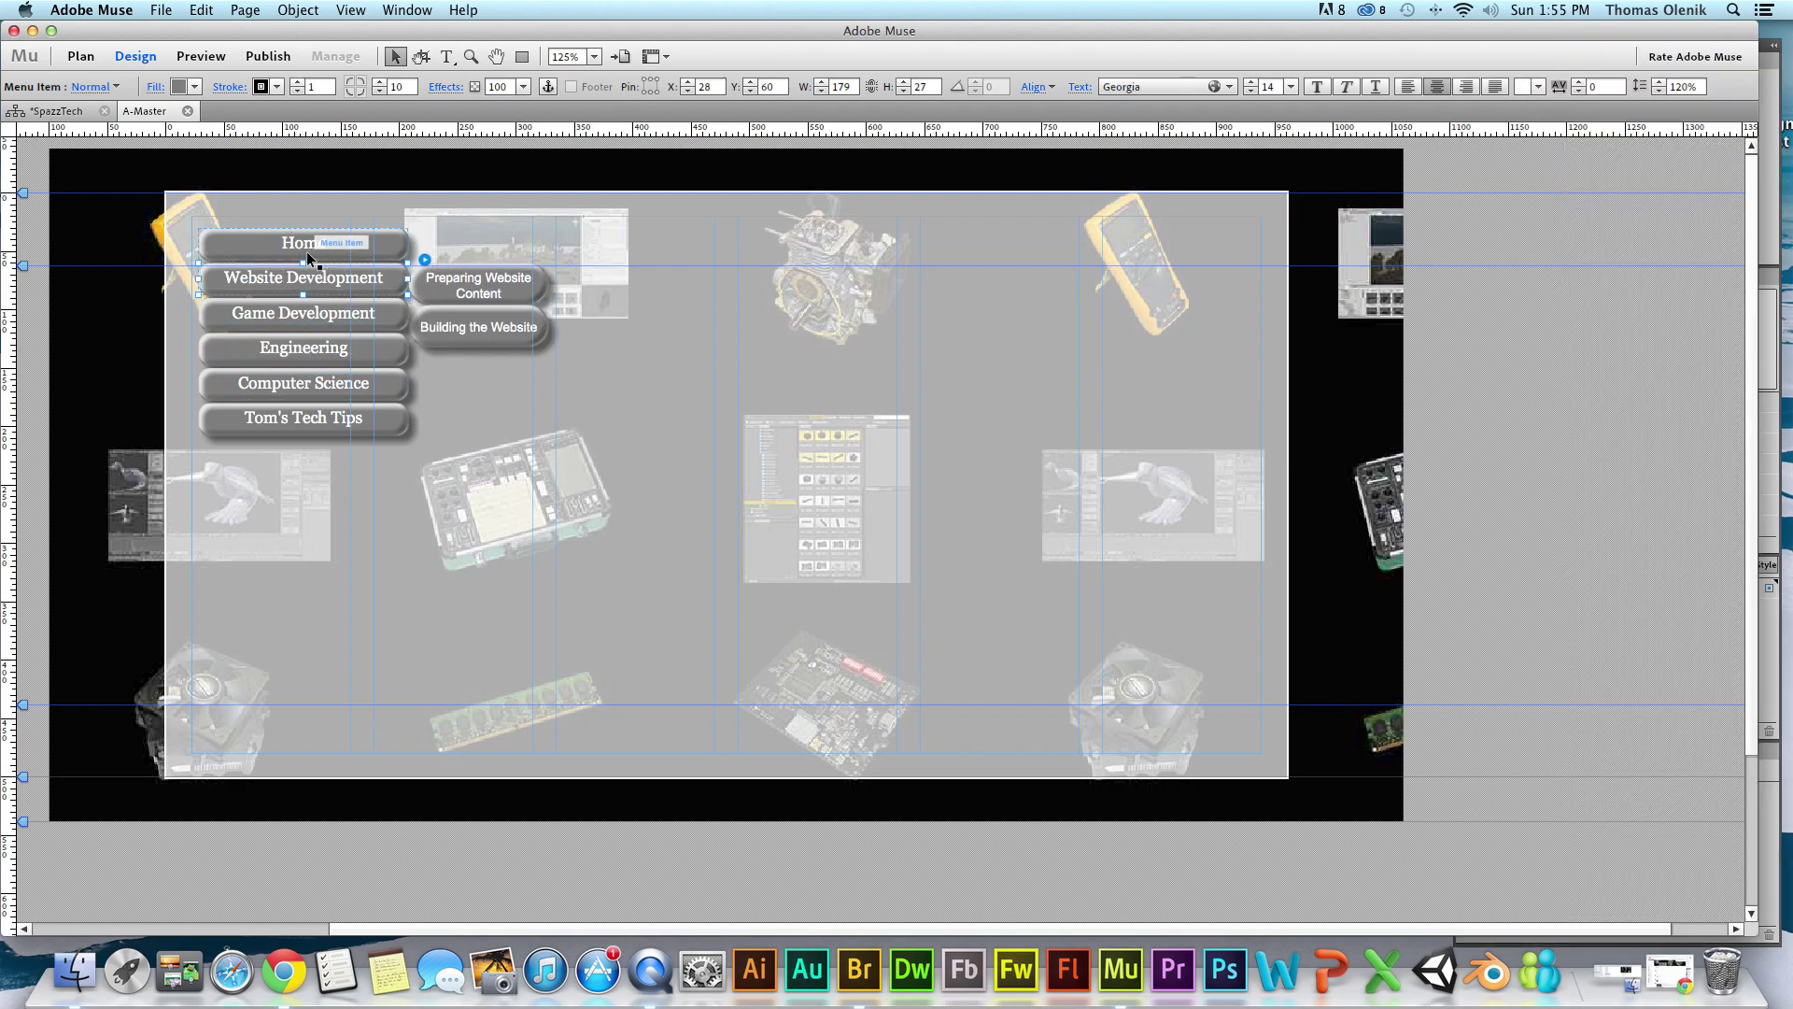
left_click(321, 347)
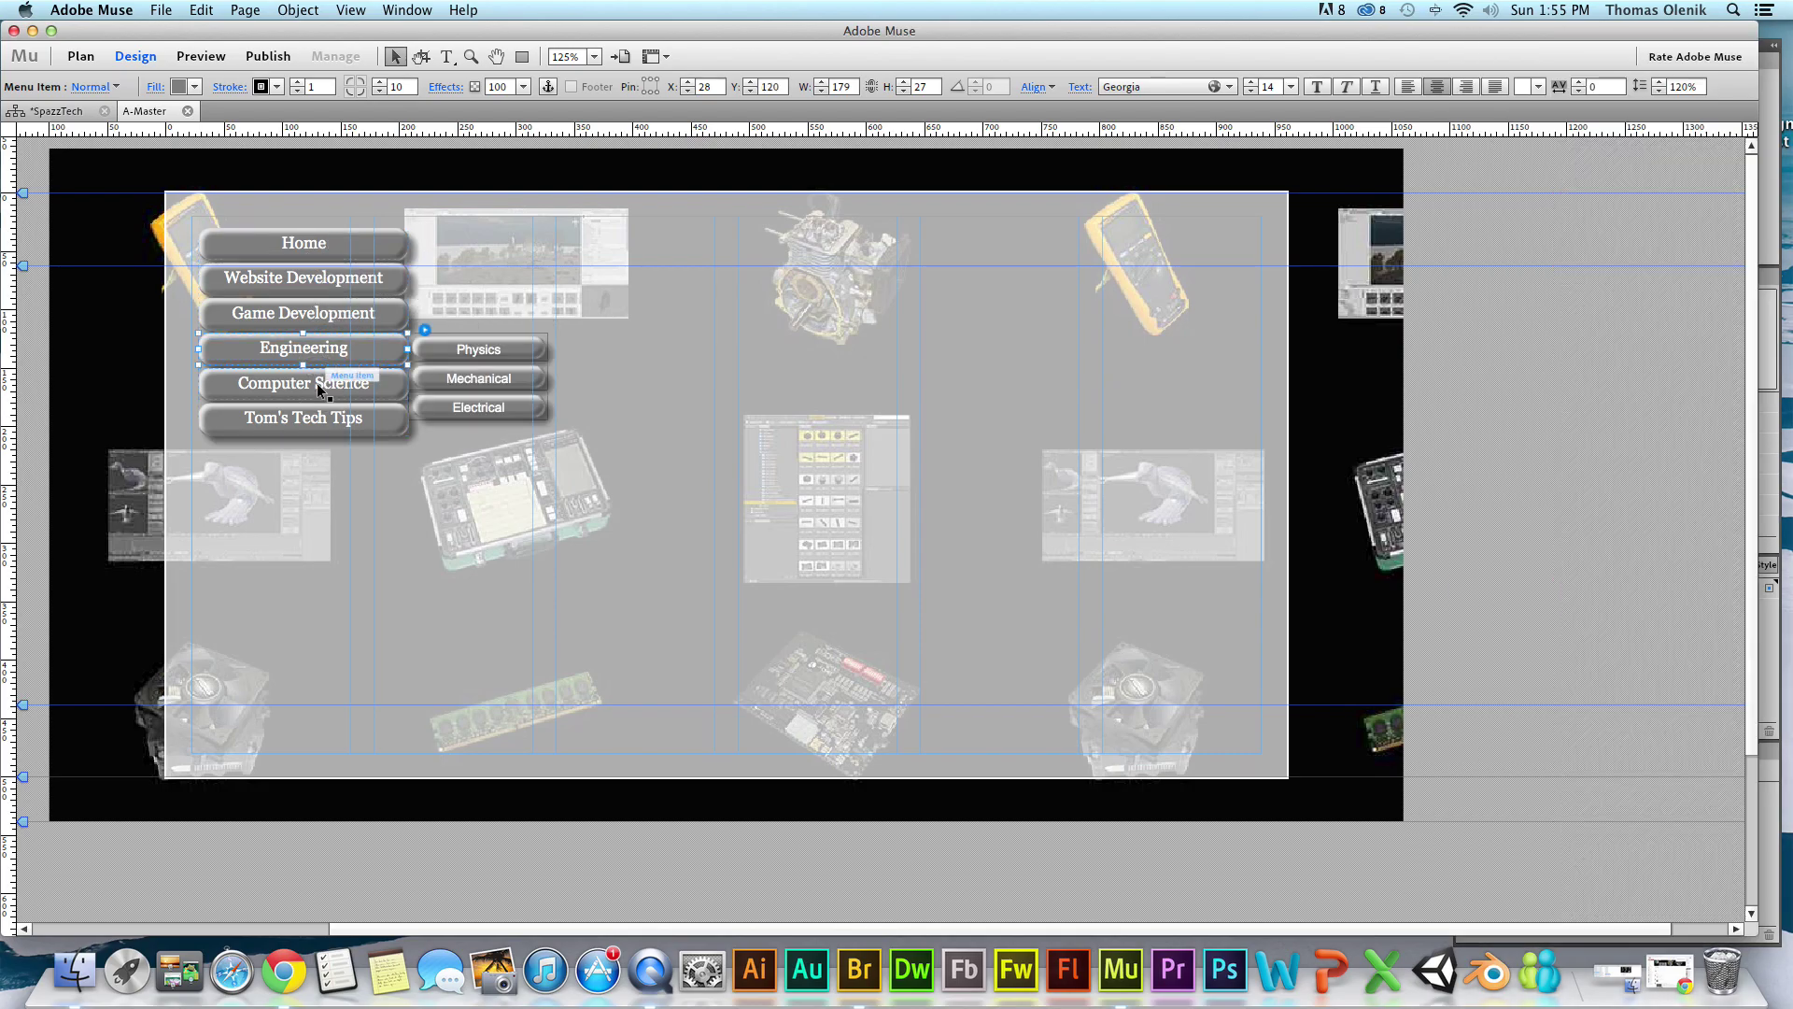
left_click(317, 383)
left_click(313, 411)
left_click(313, 347)
left_click(649, 397)
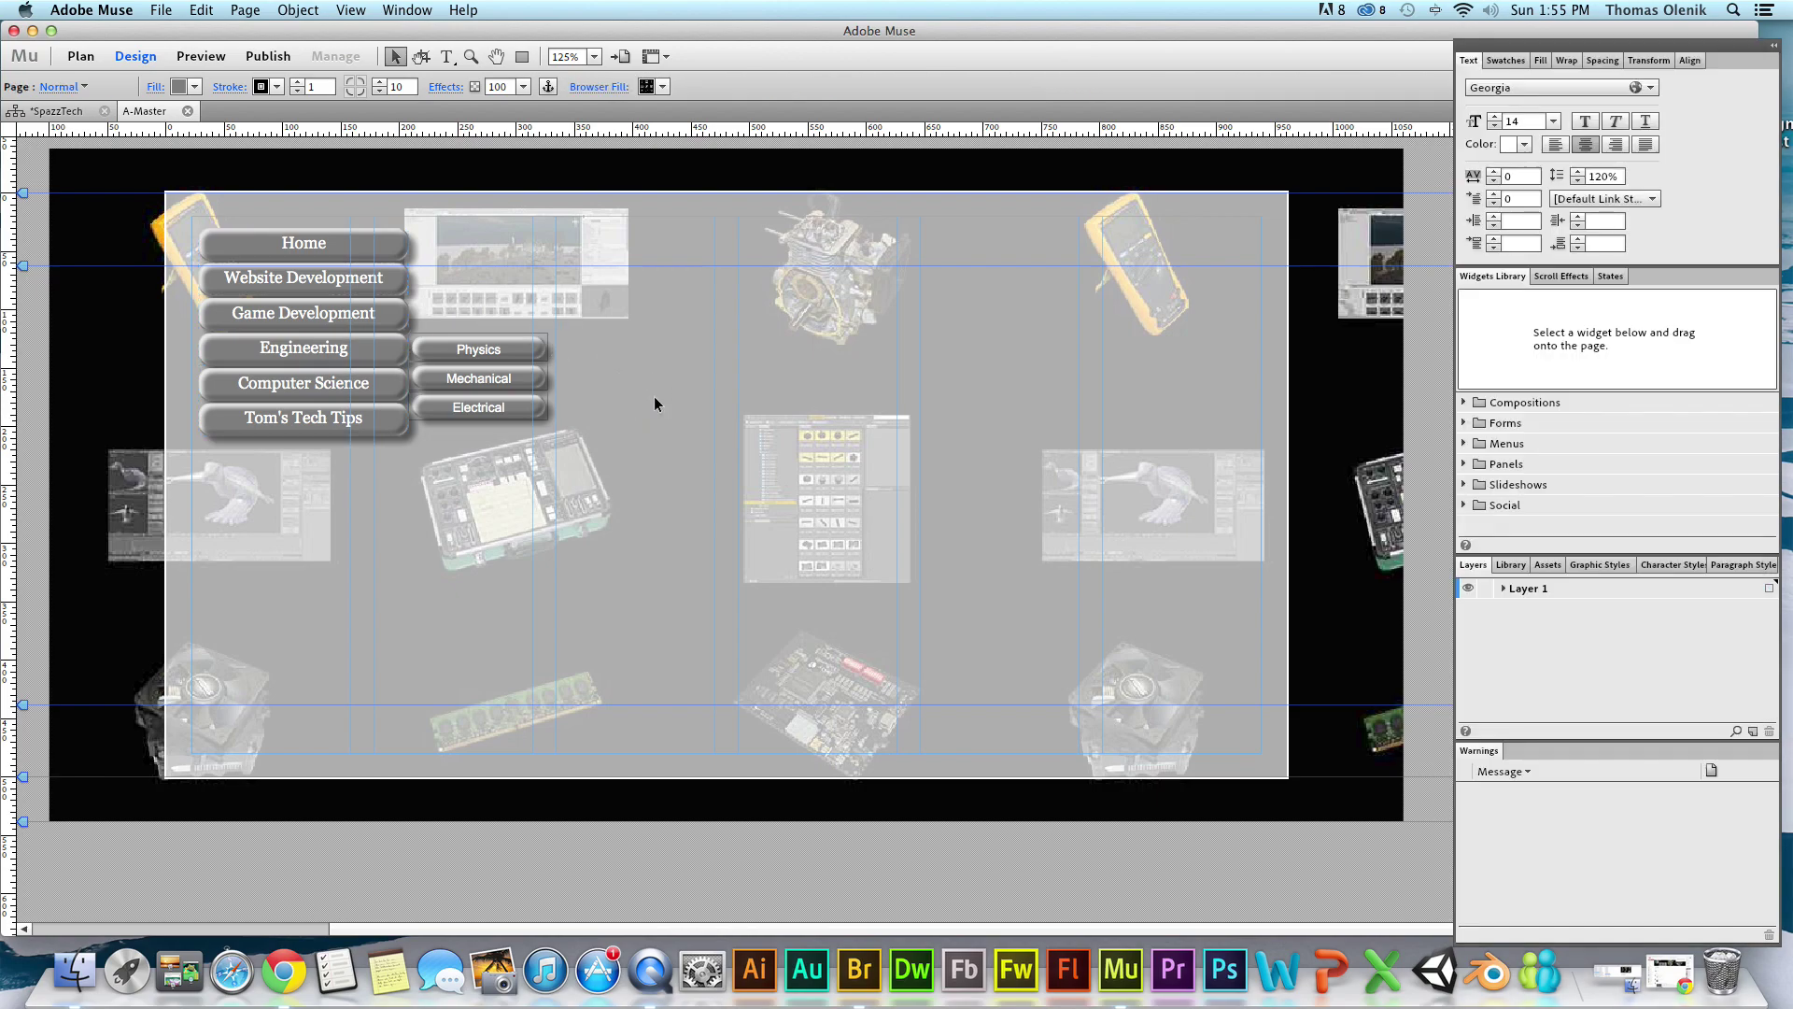
Move the whole vertical menu to X 22, Y 62, at the corner where the page guides meet.
left_click(323, 297)
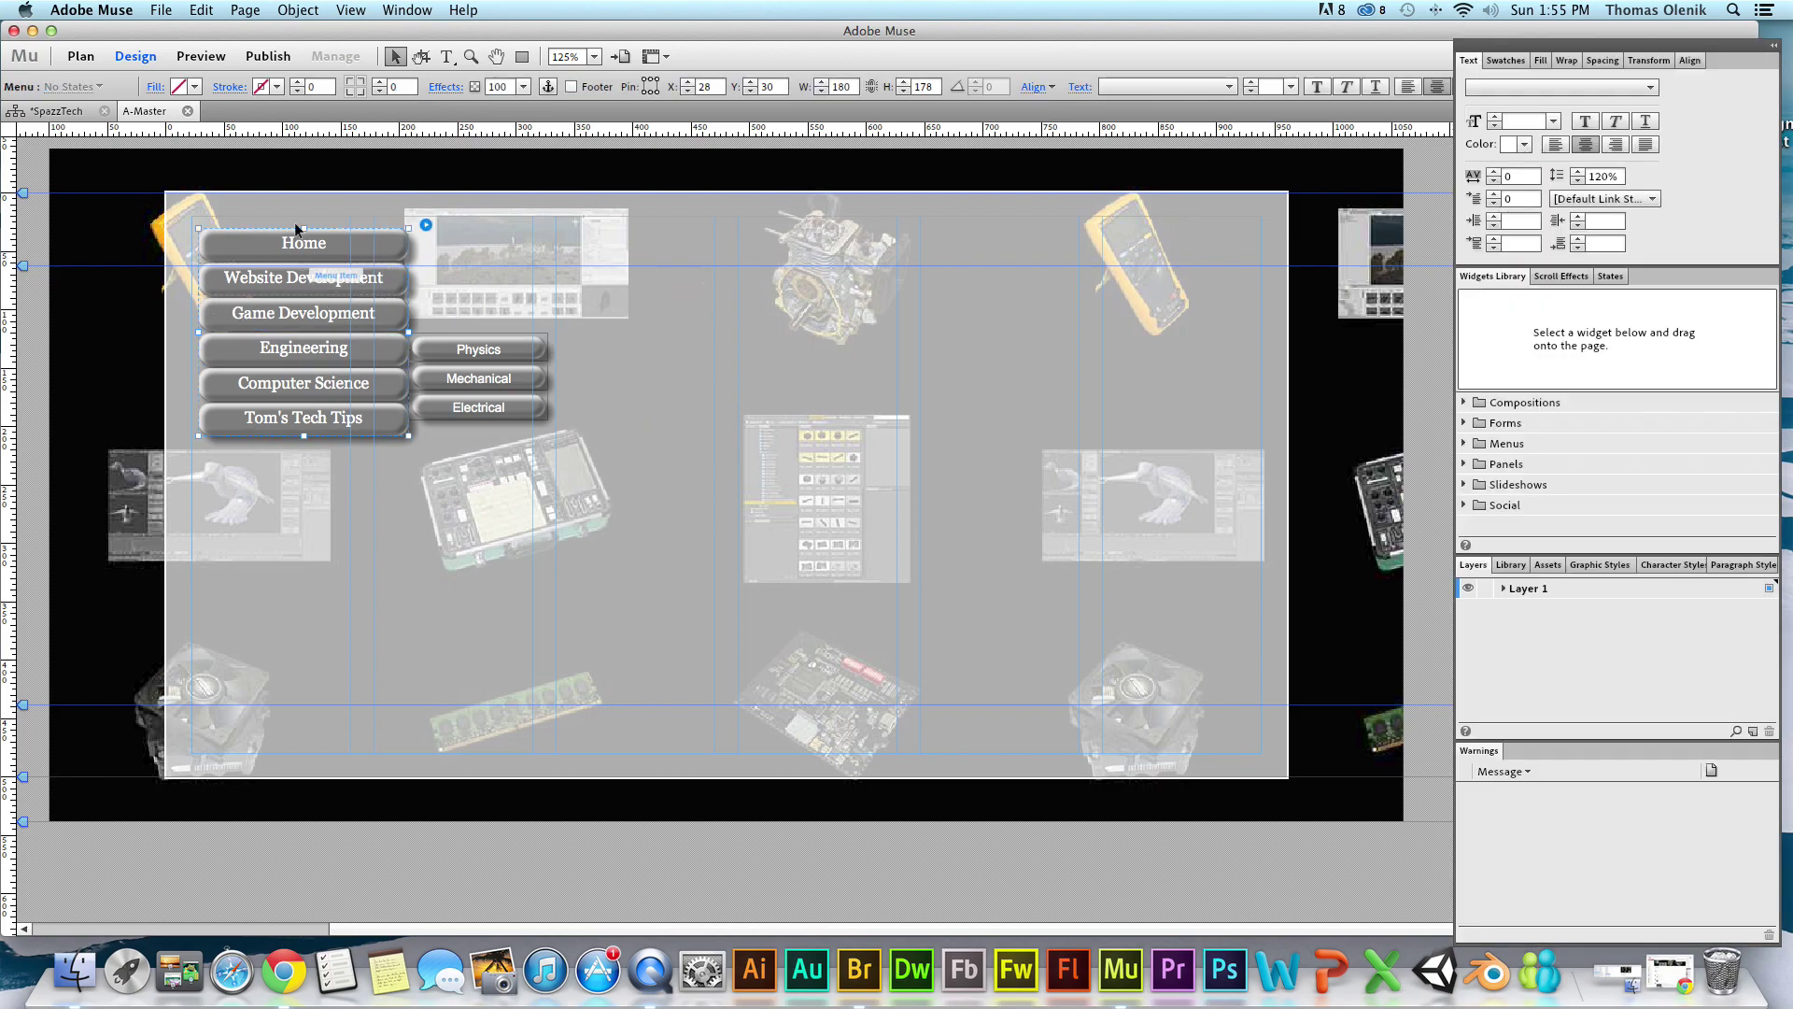
left_click_drag(240, 243, 266, 296)
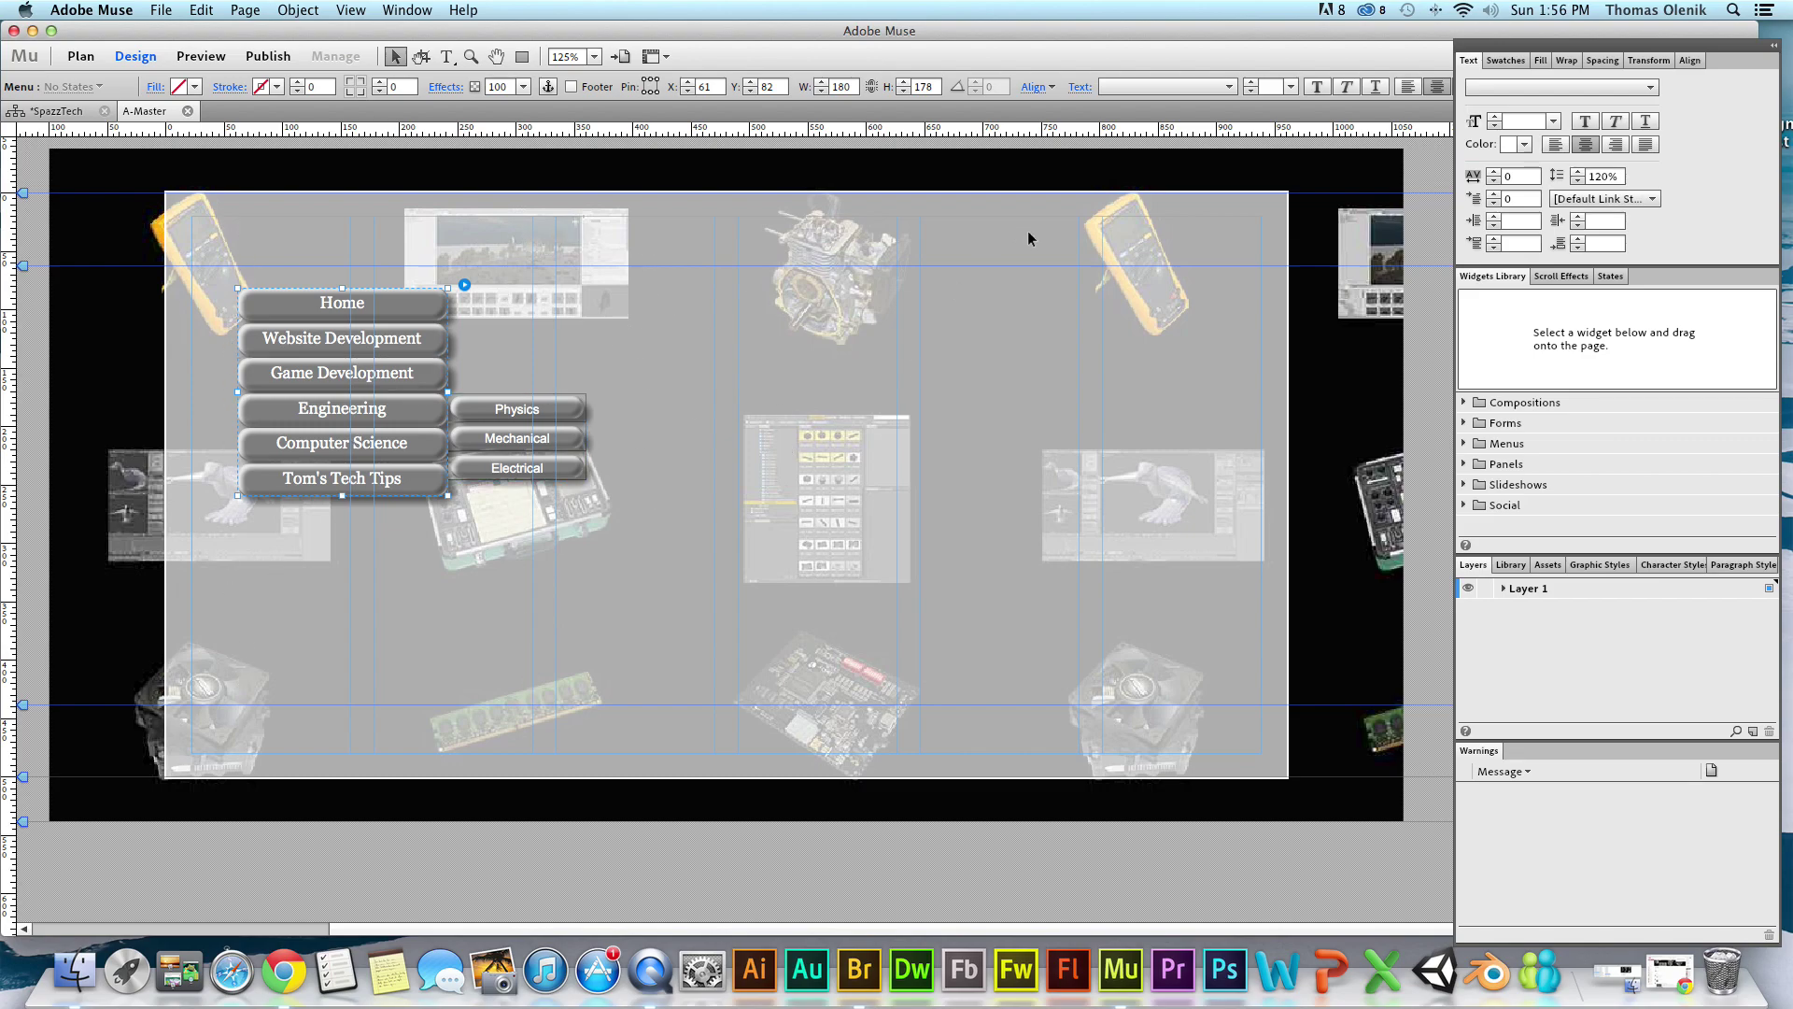
left_click_drag(266, 293, 221, 274)
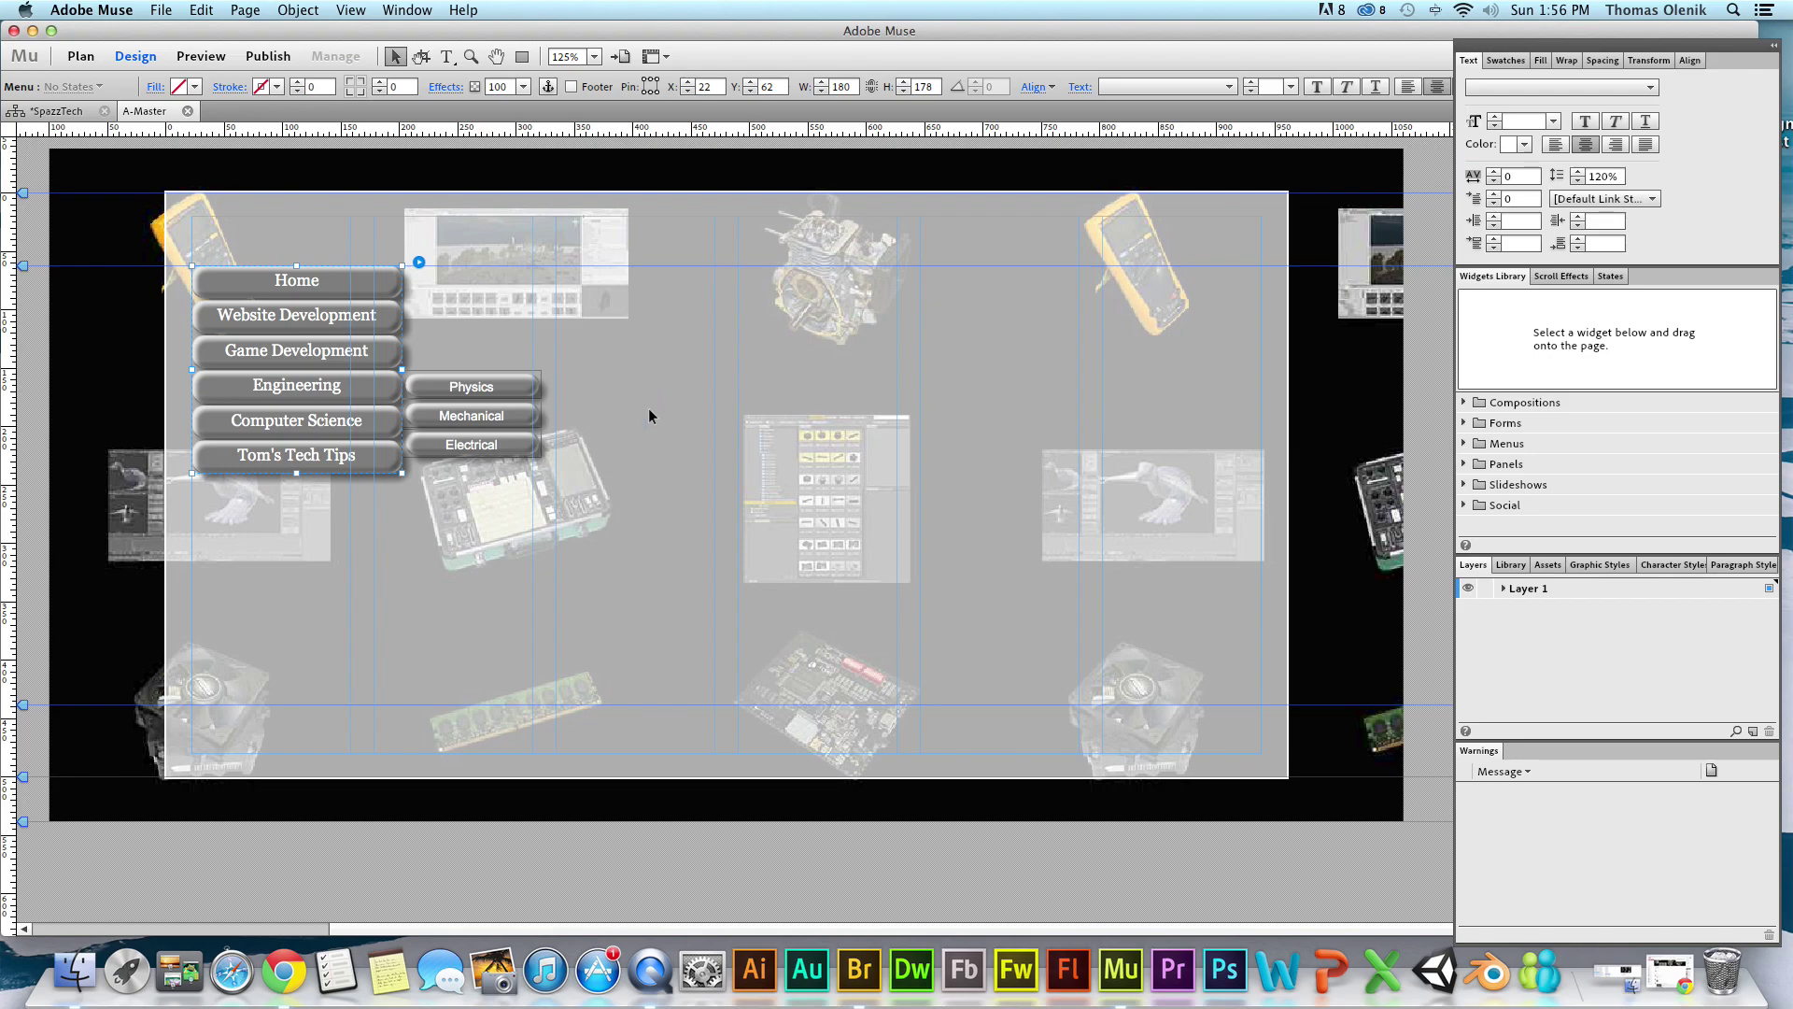
left_click(1294, 63)
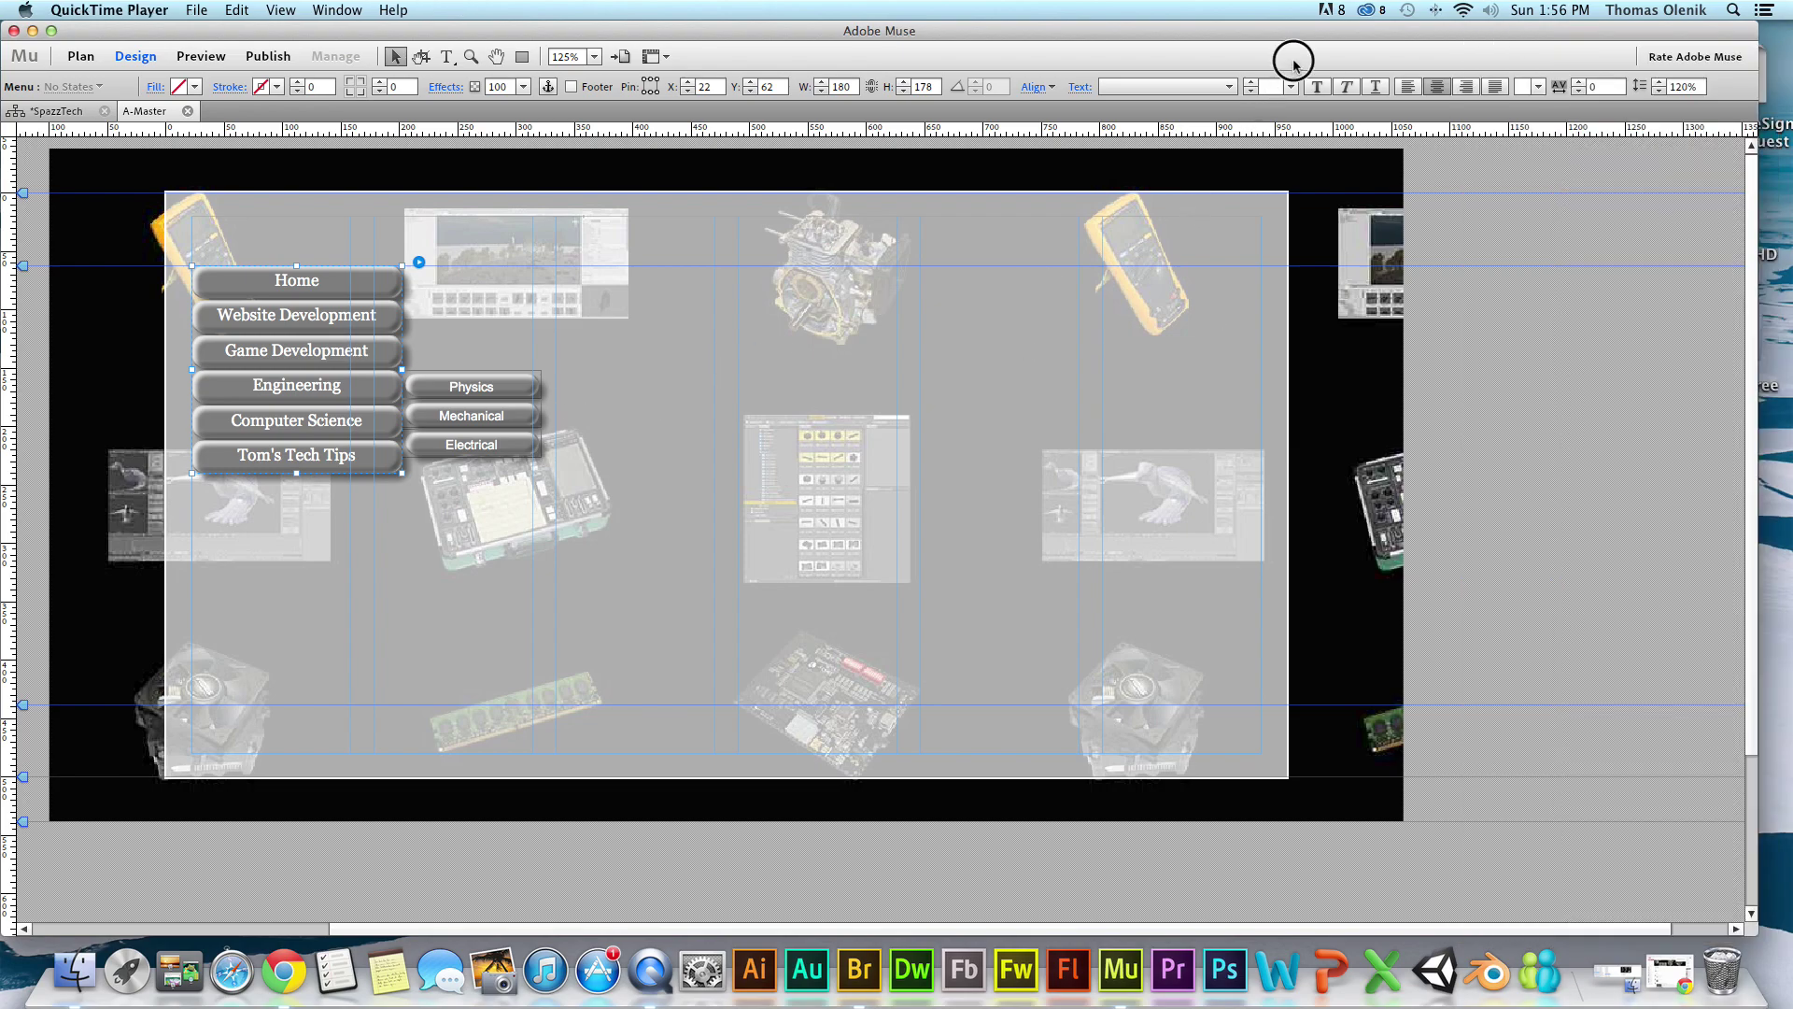